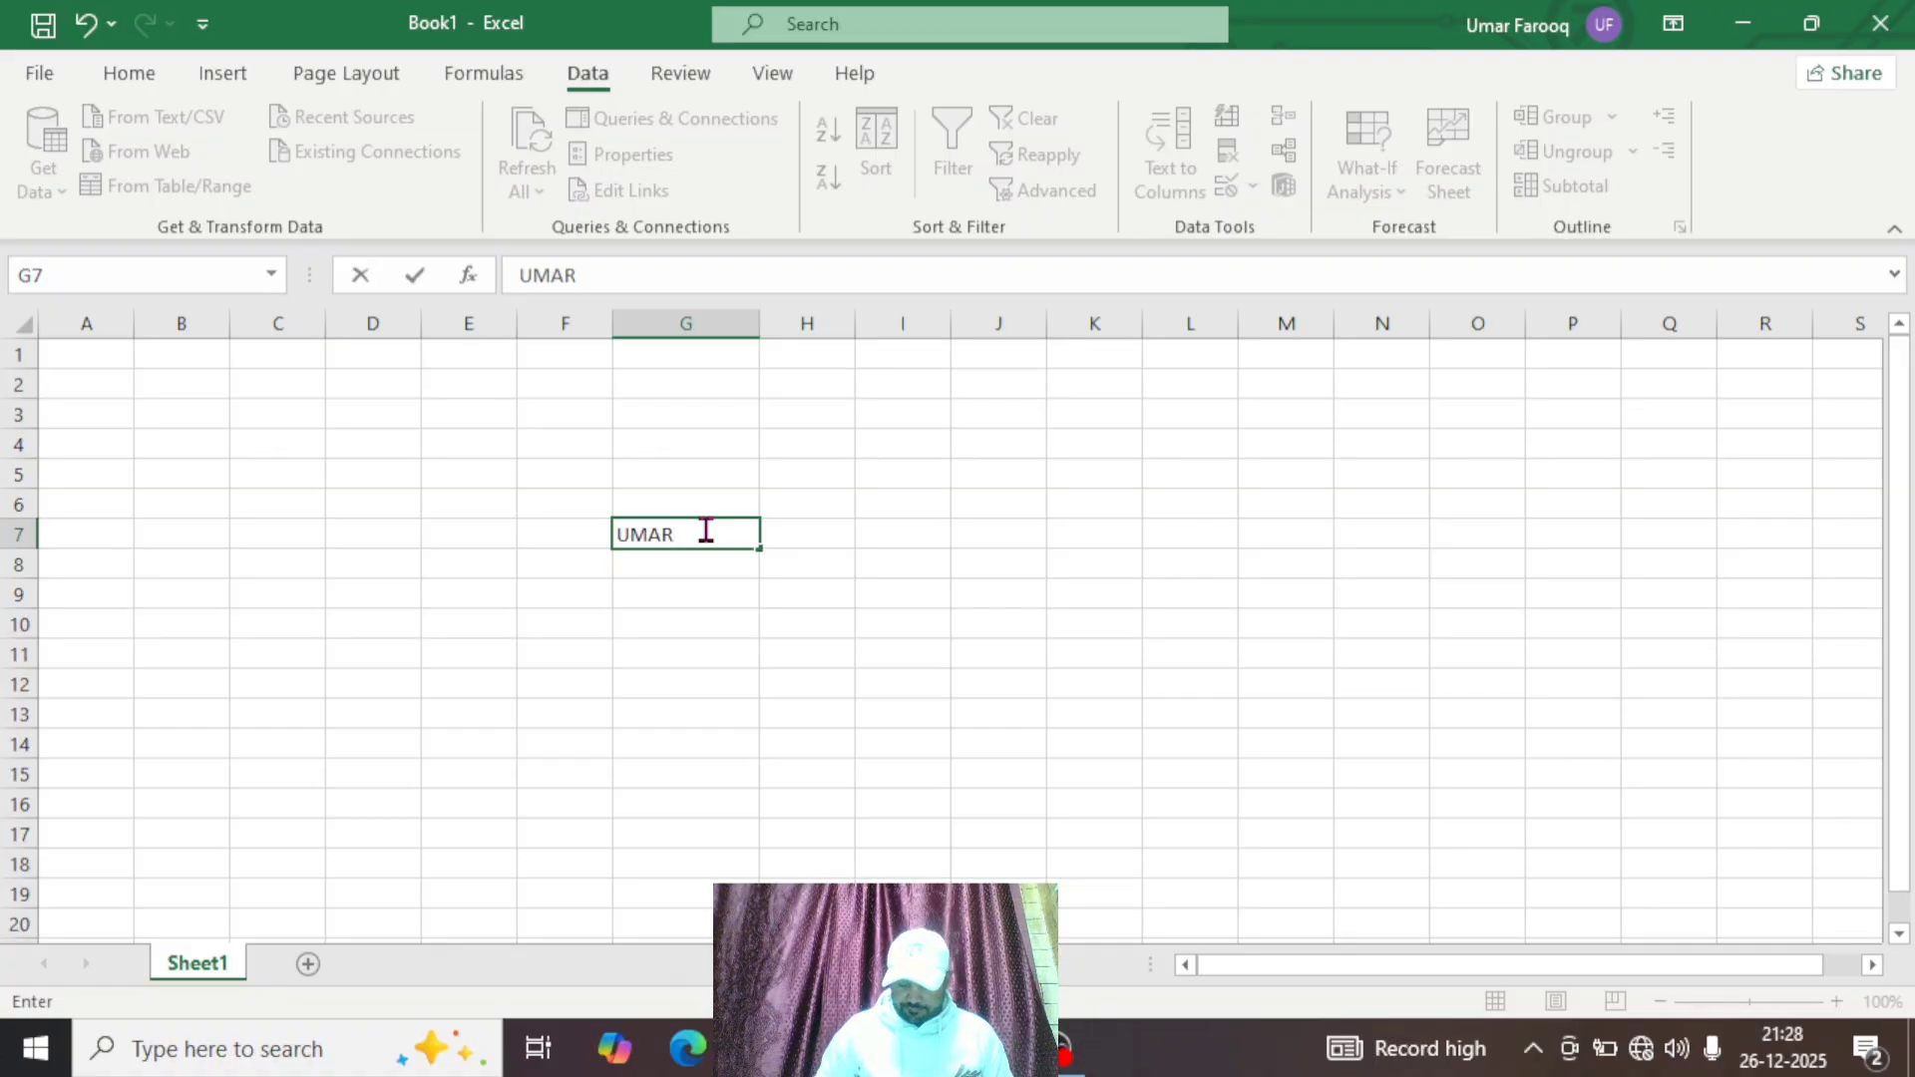
Continue the list of sample first names down column G, filling cells G8 through G10 with one name each.
key(Return)
text(ASIF)
key(Return)
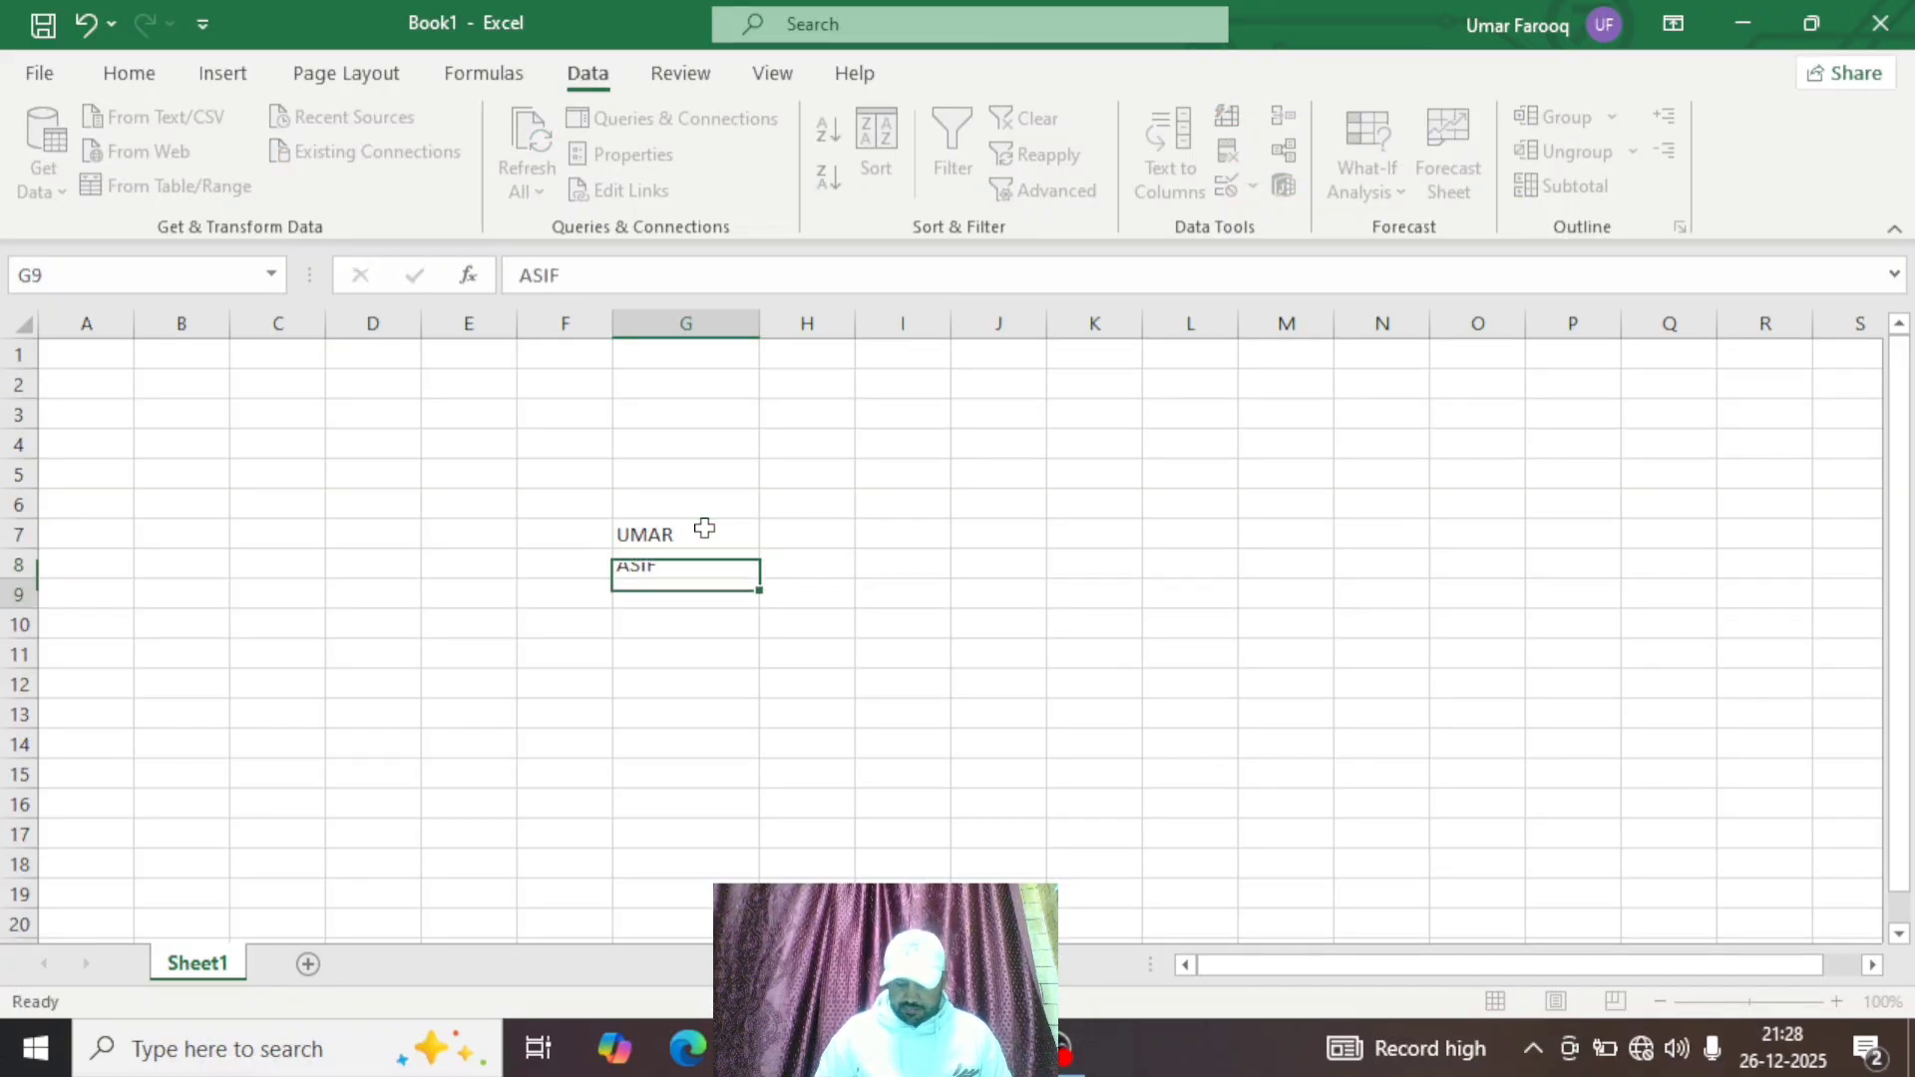
text(HUZAIFA)
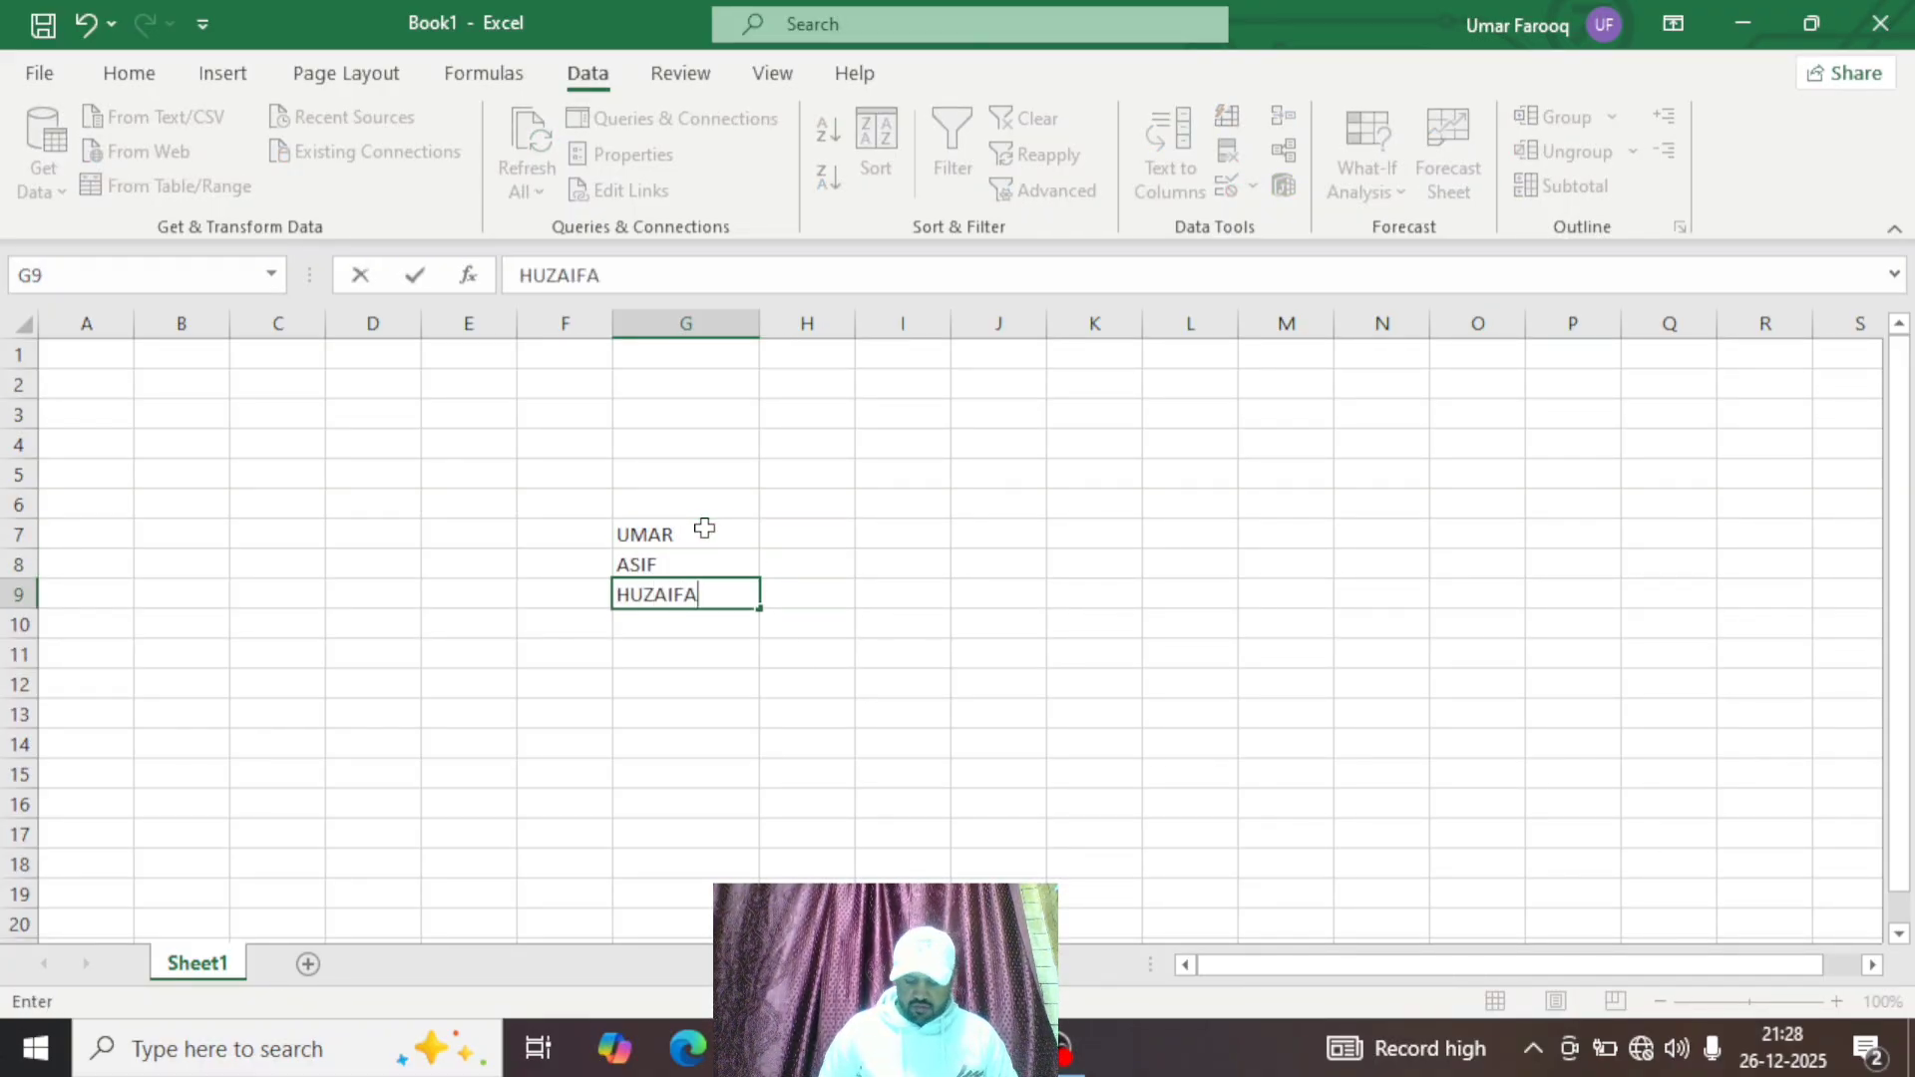
key(Return)
text(AADD)
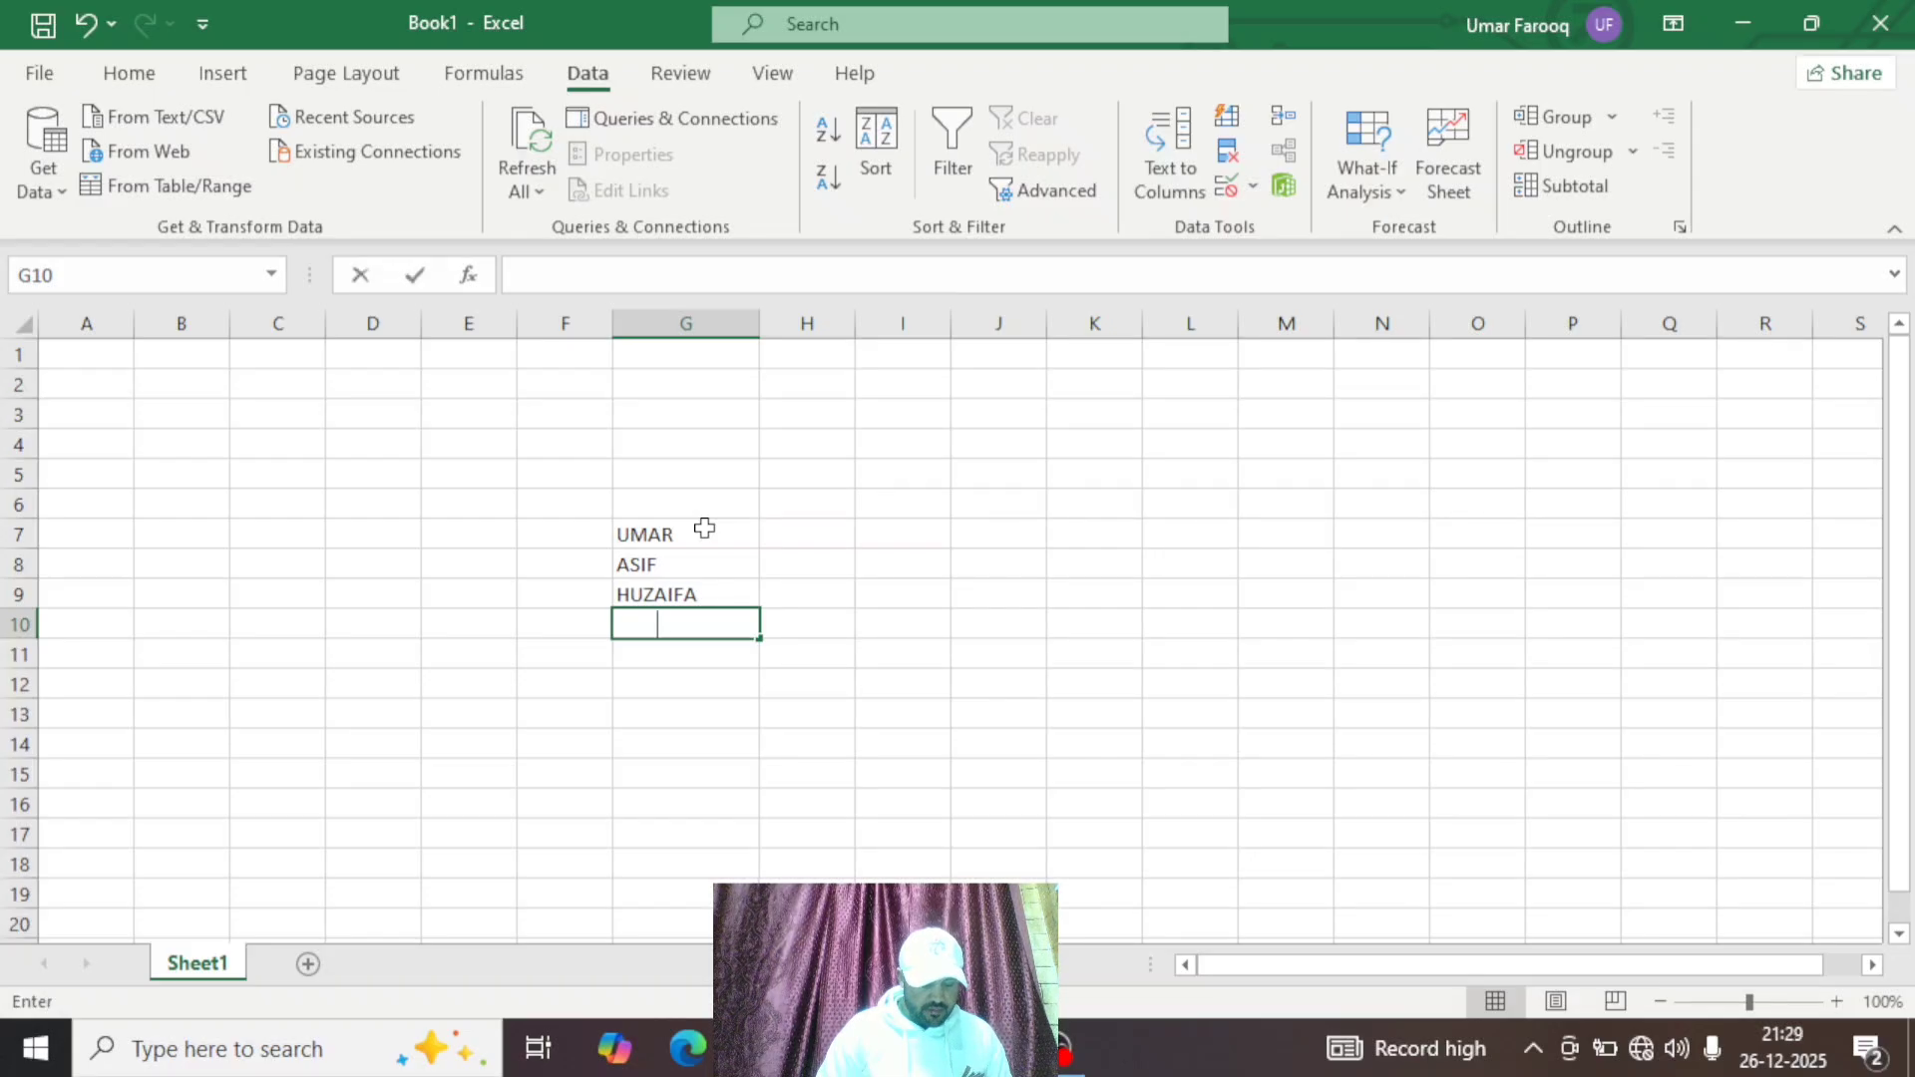
text(IL)
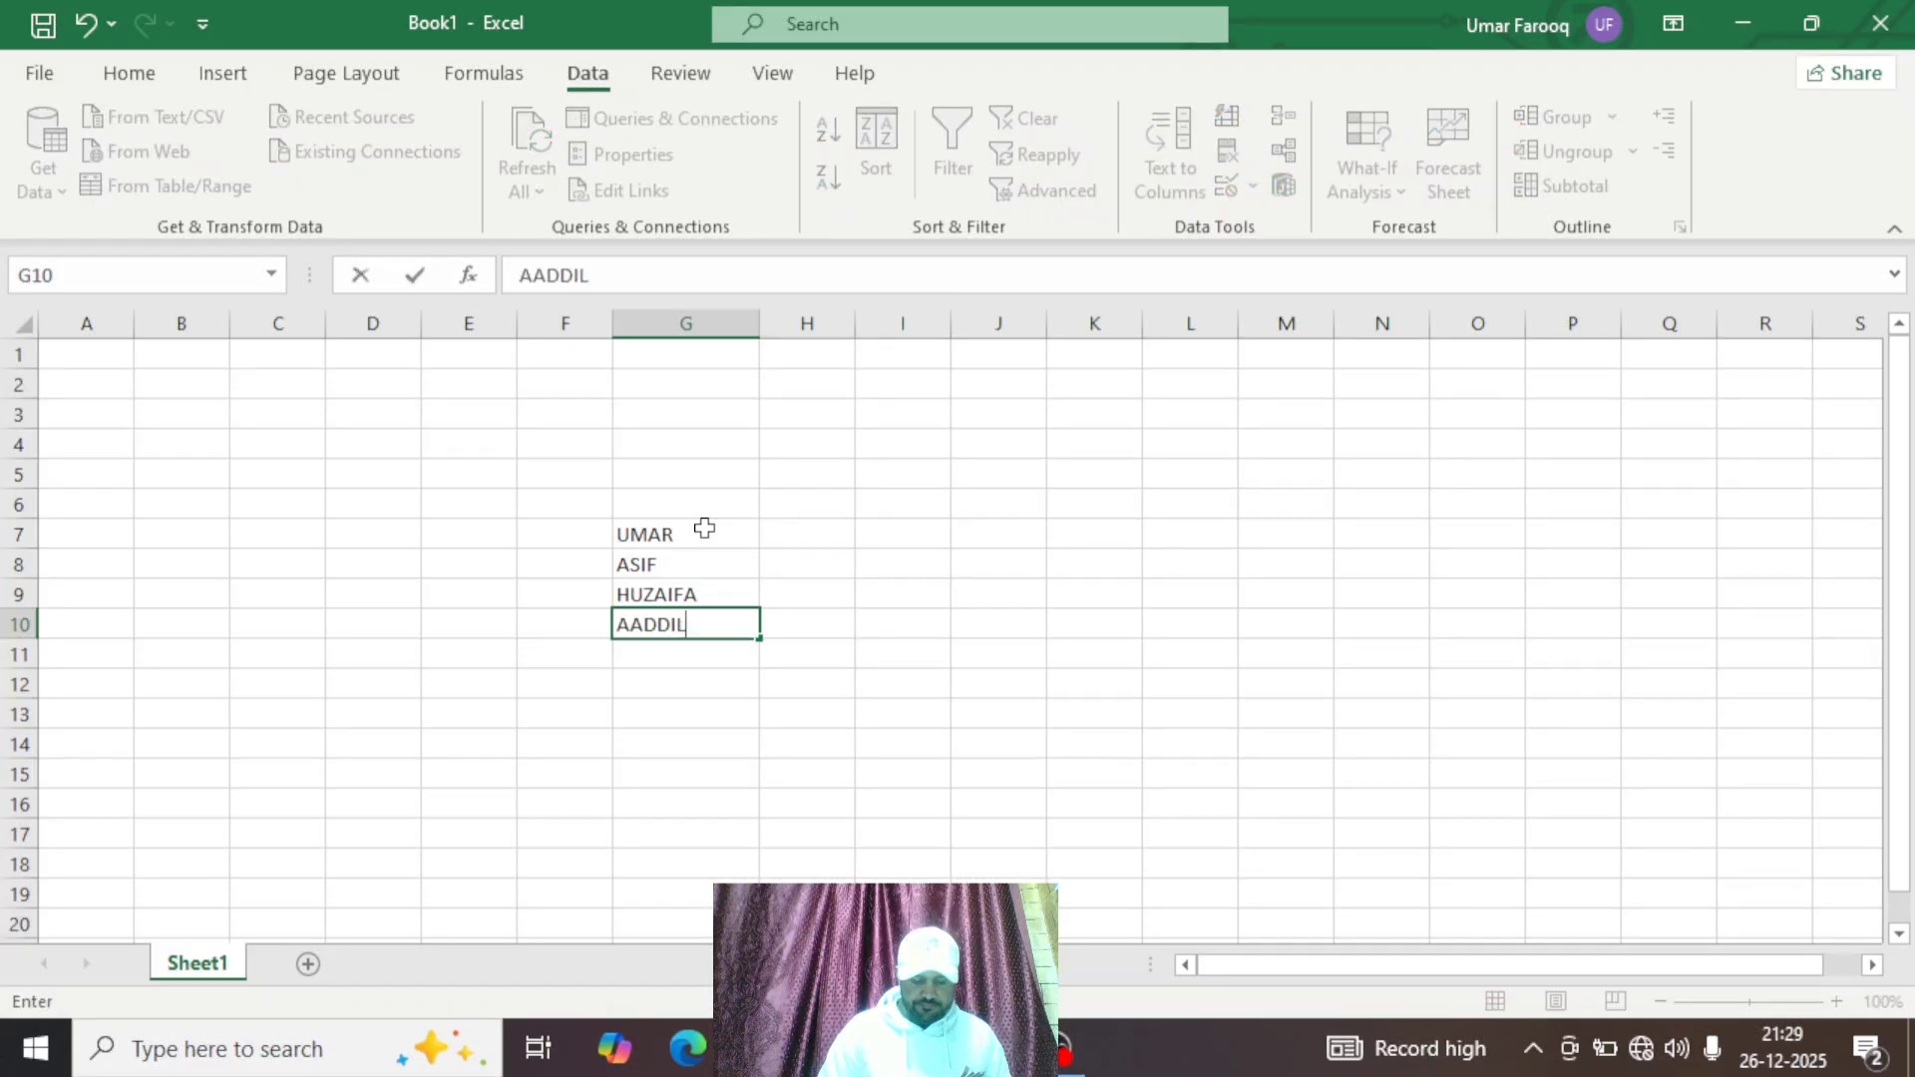
key(Return)
key(Up)
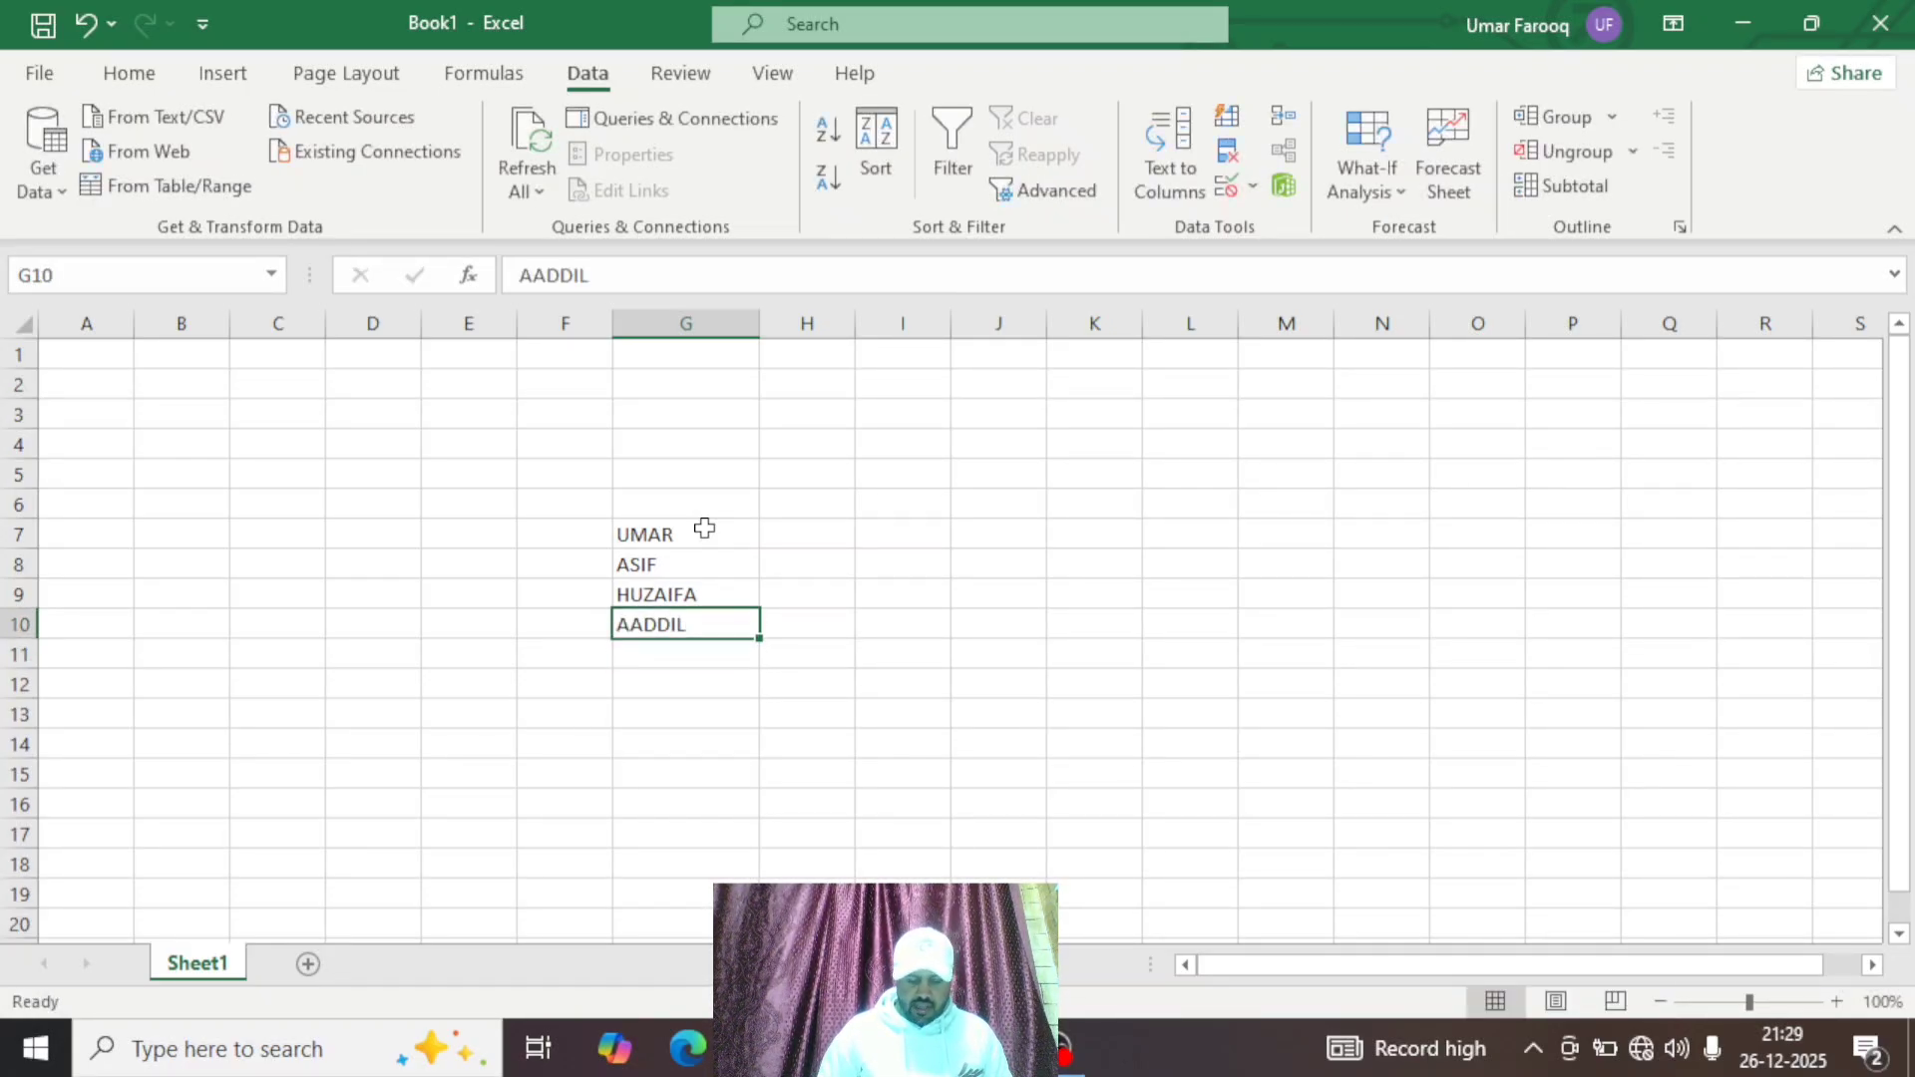
text(AADIL)
key(Return)
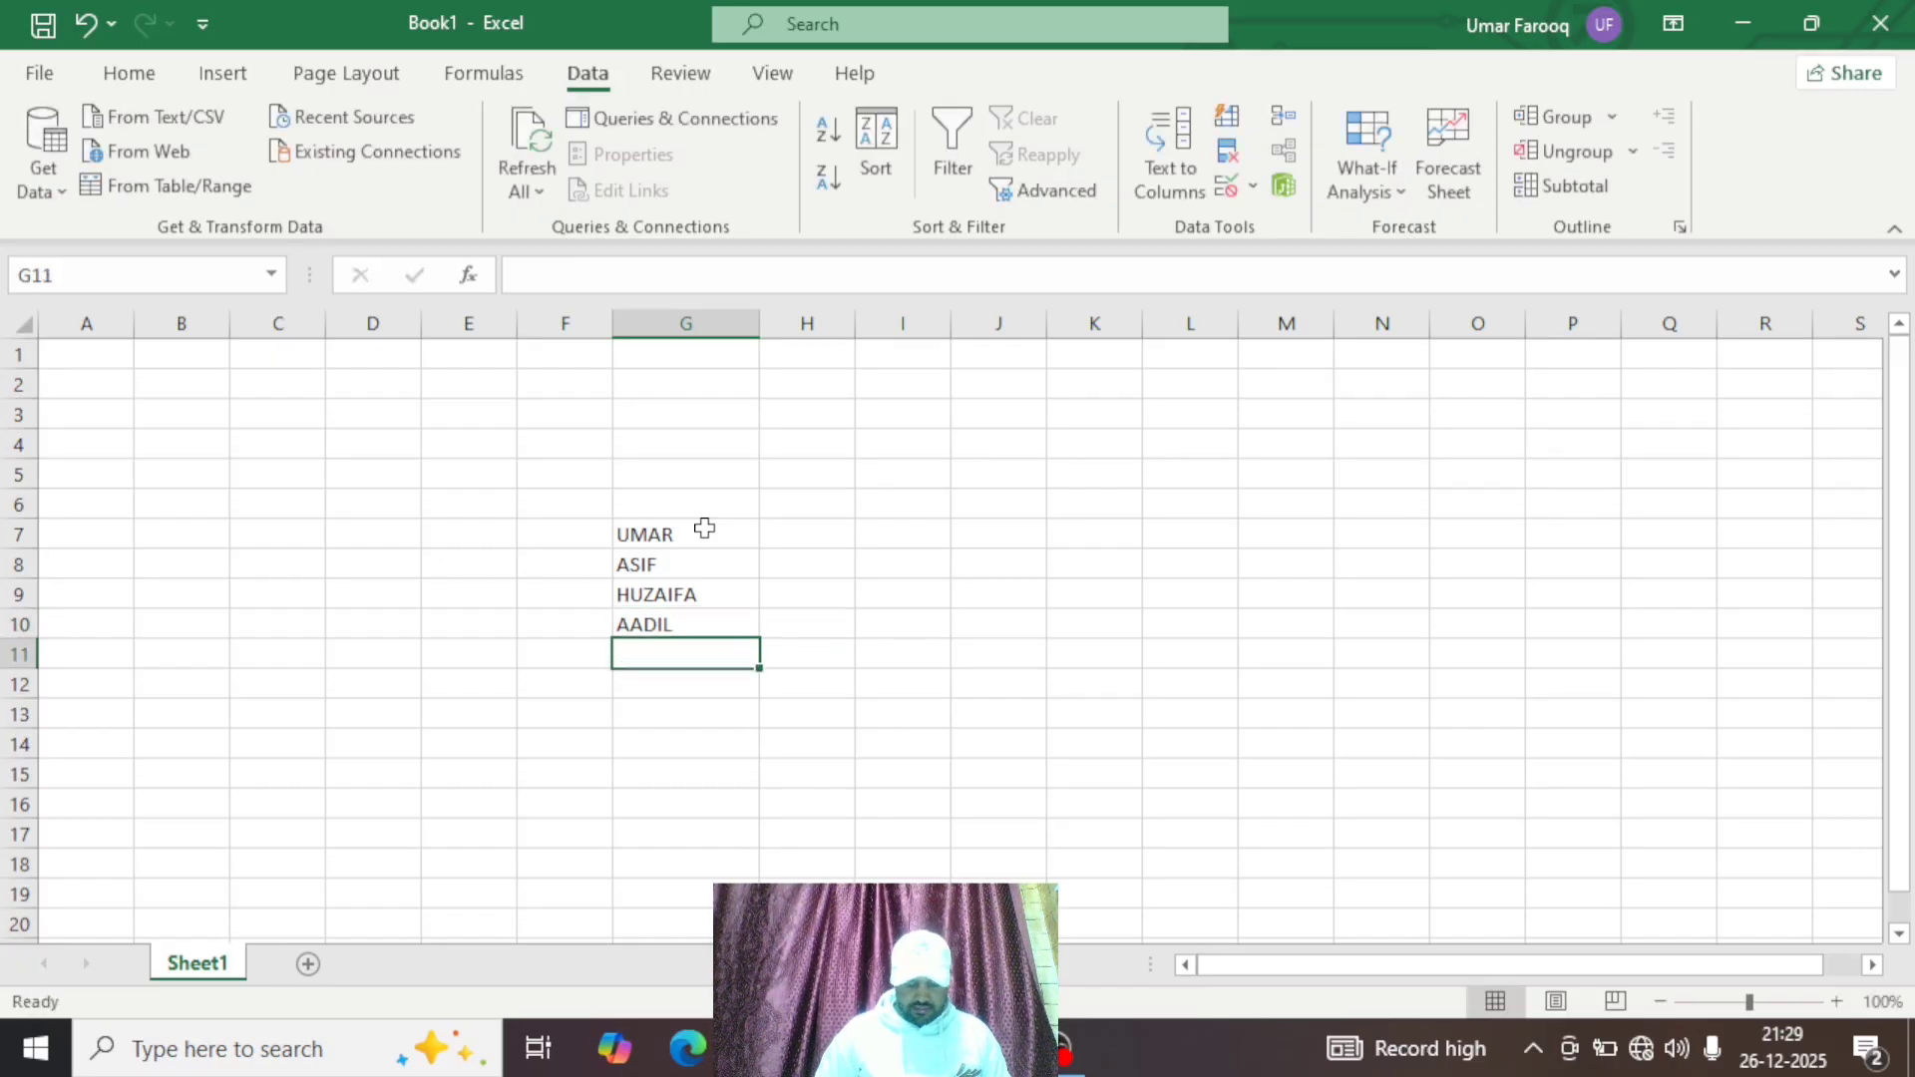
Add four more sample first names to the list in cells G11 through G14.
text(ANEES)
key(Return)
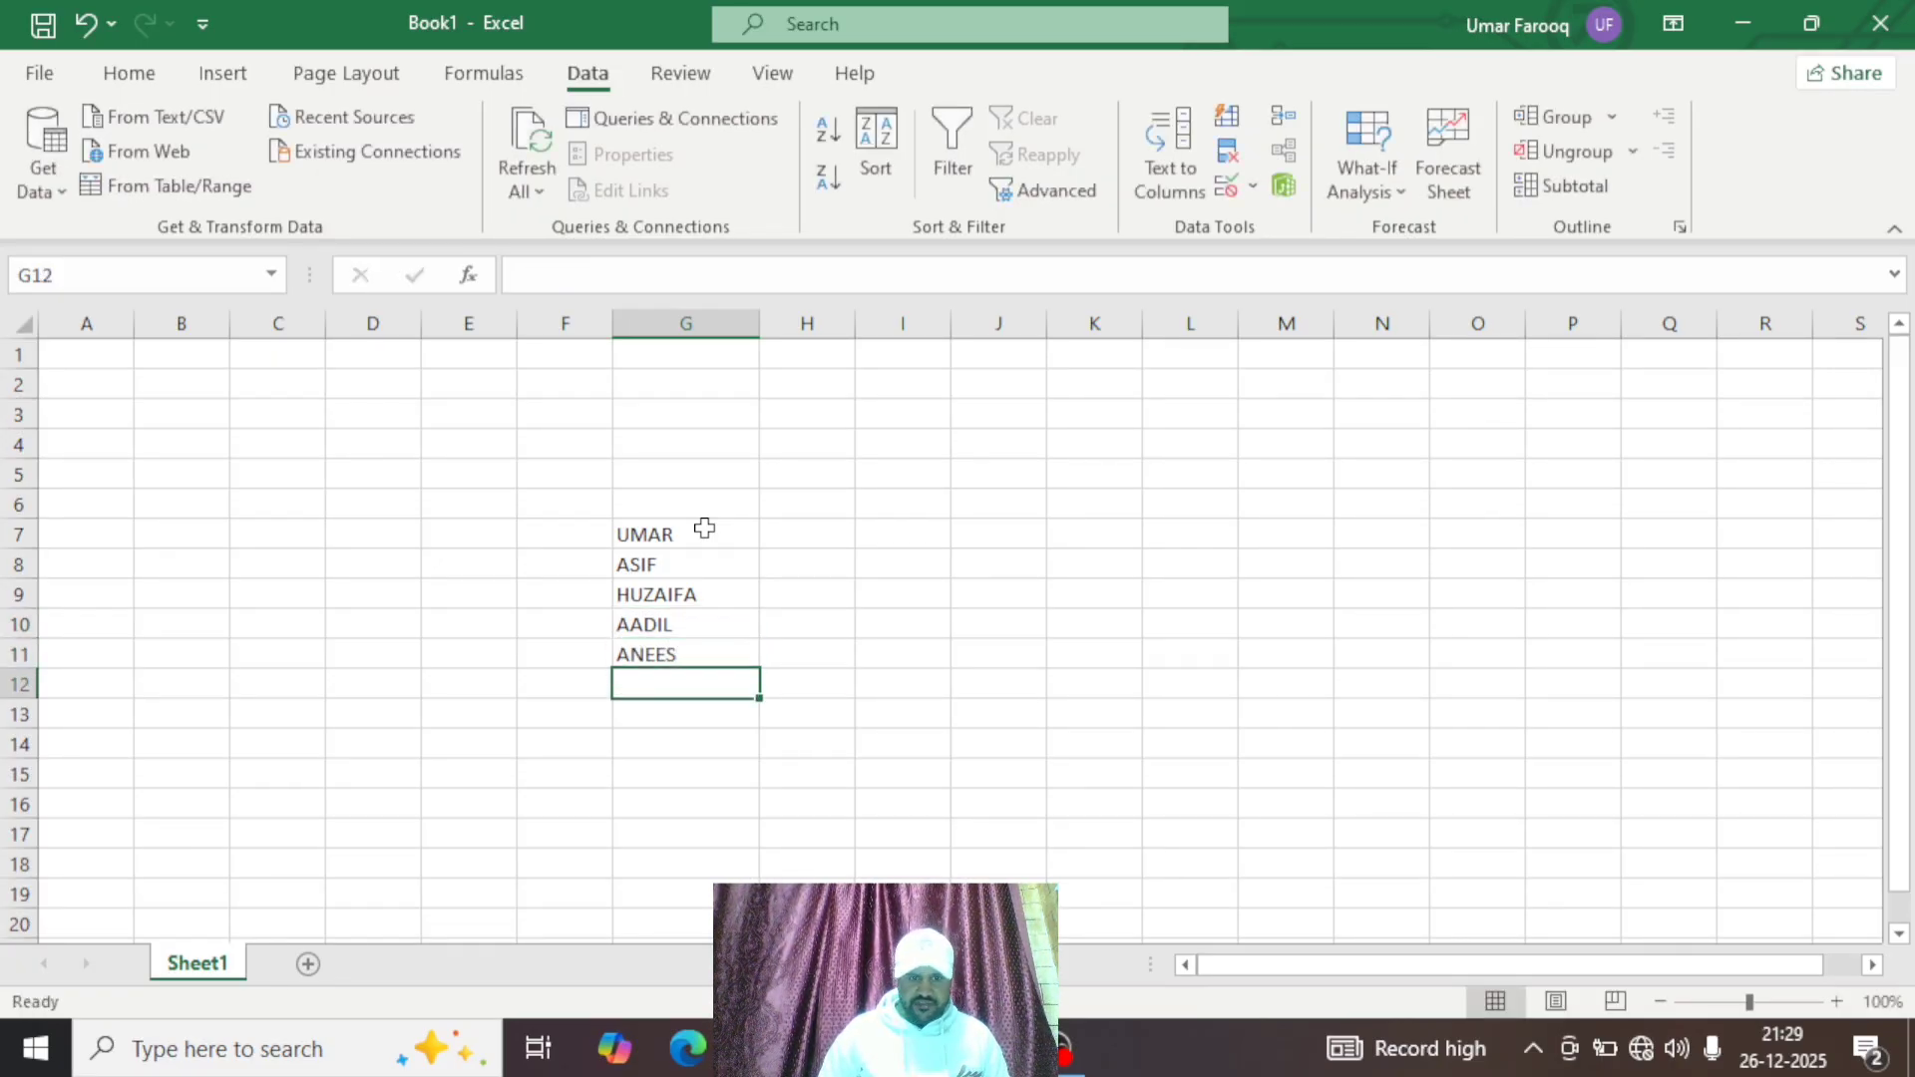
text(IMRAN)
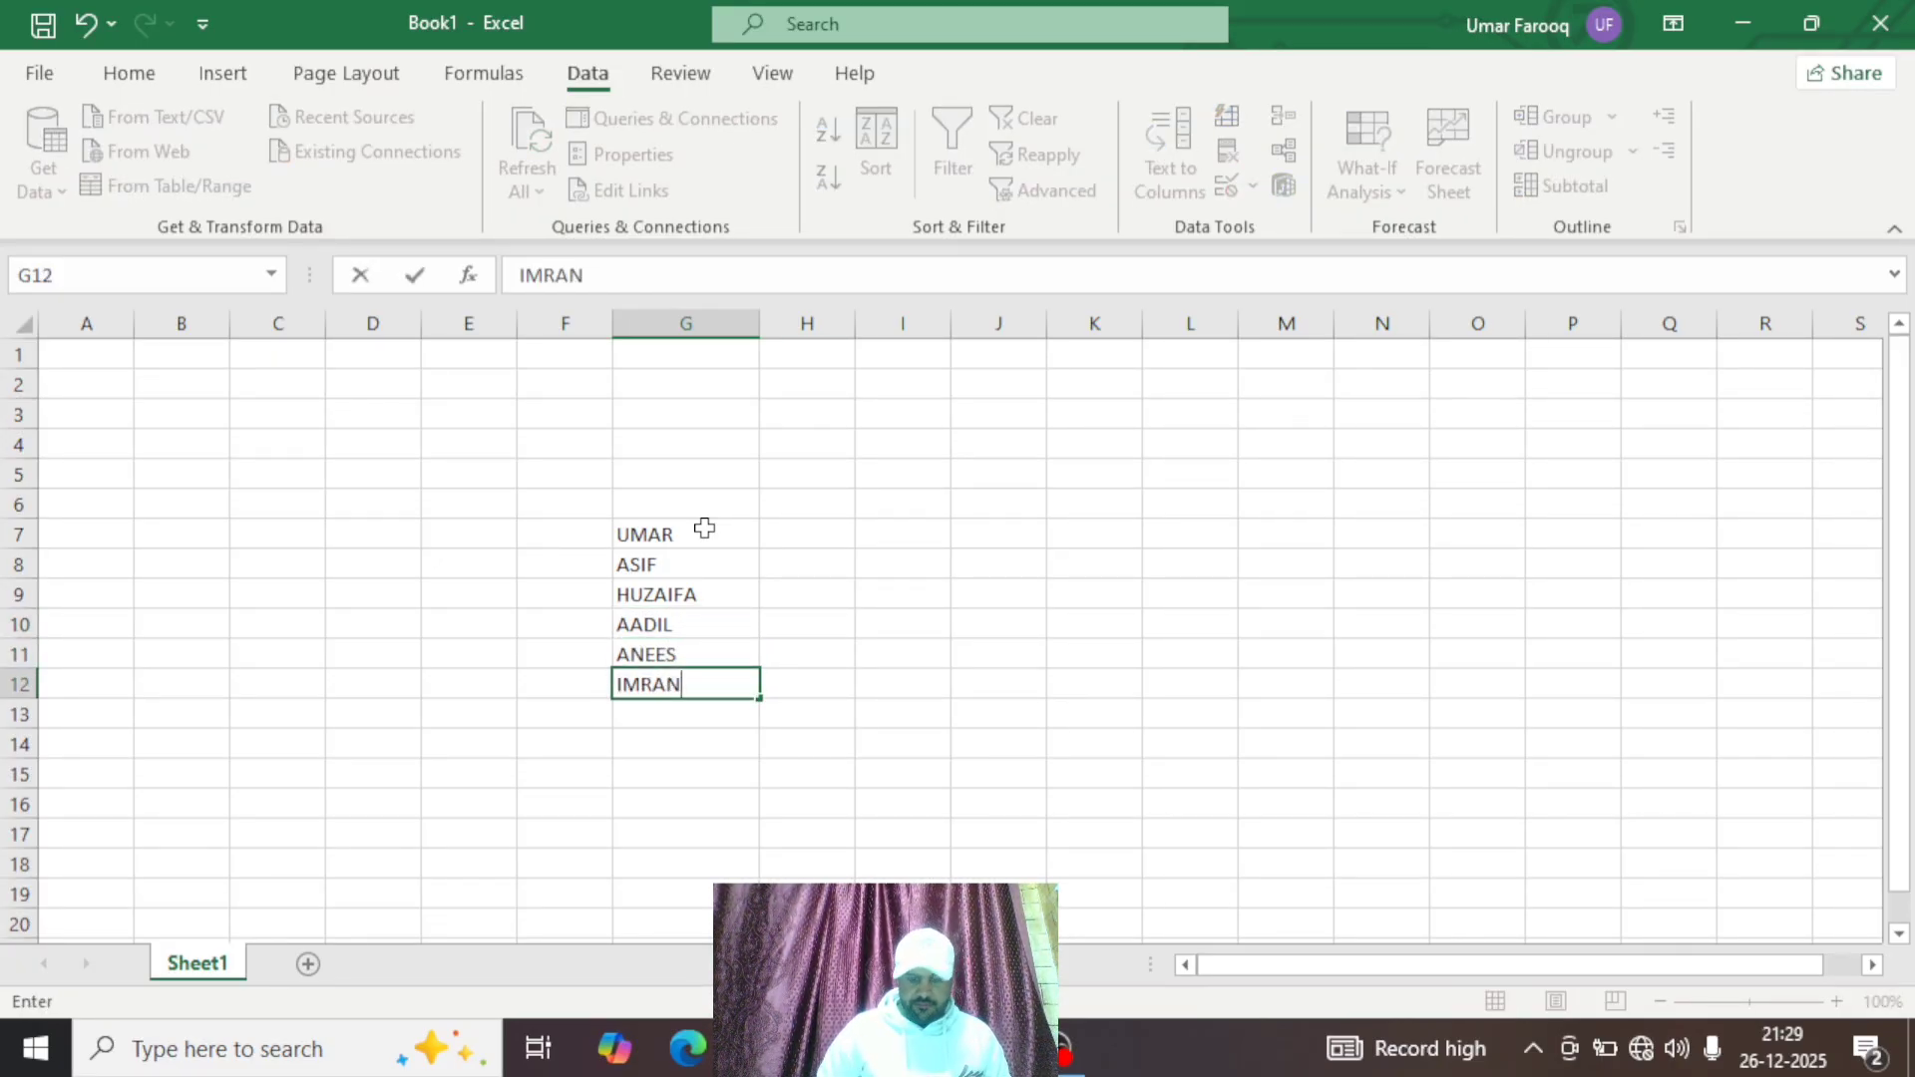
key(Return)
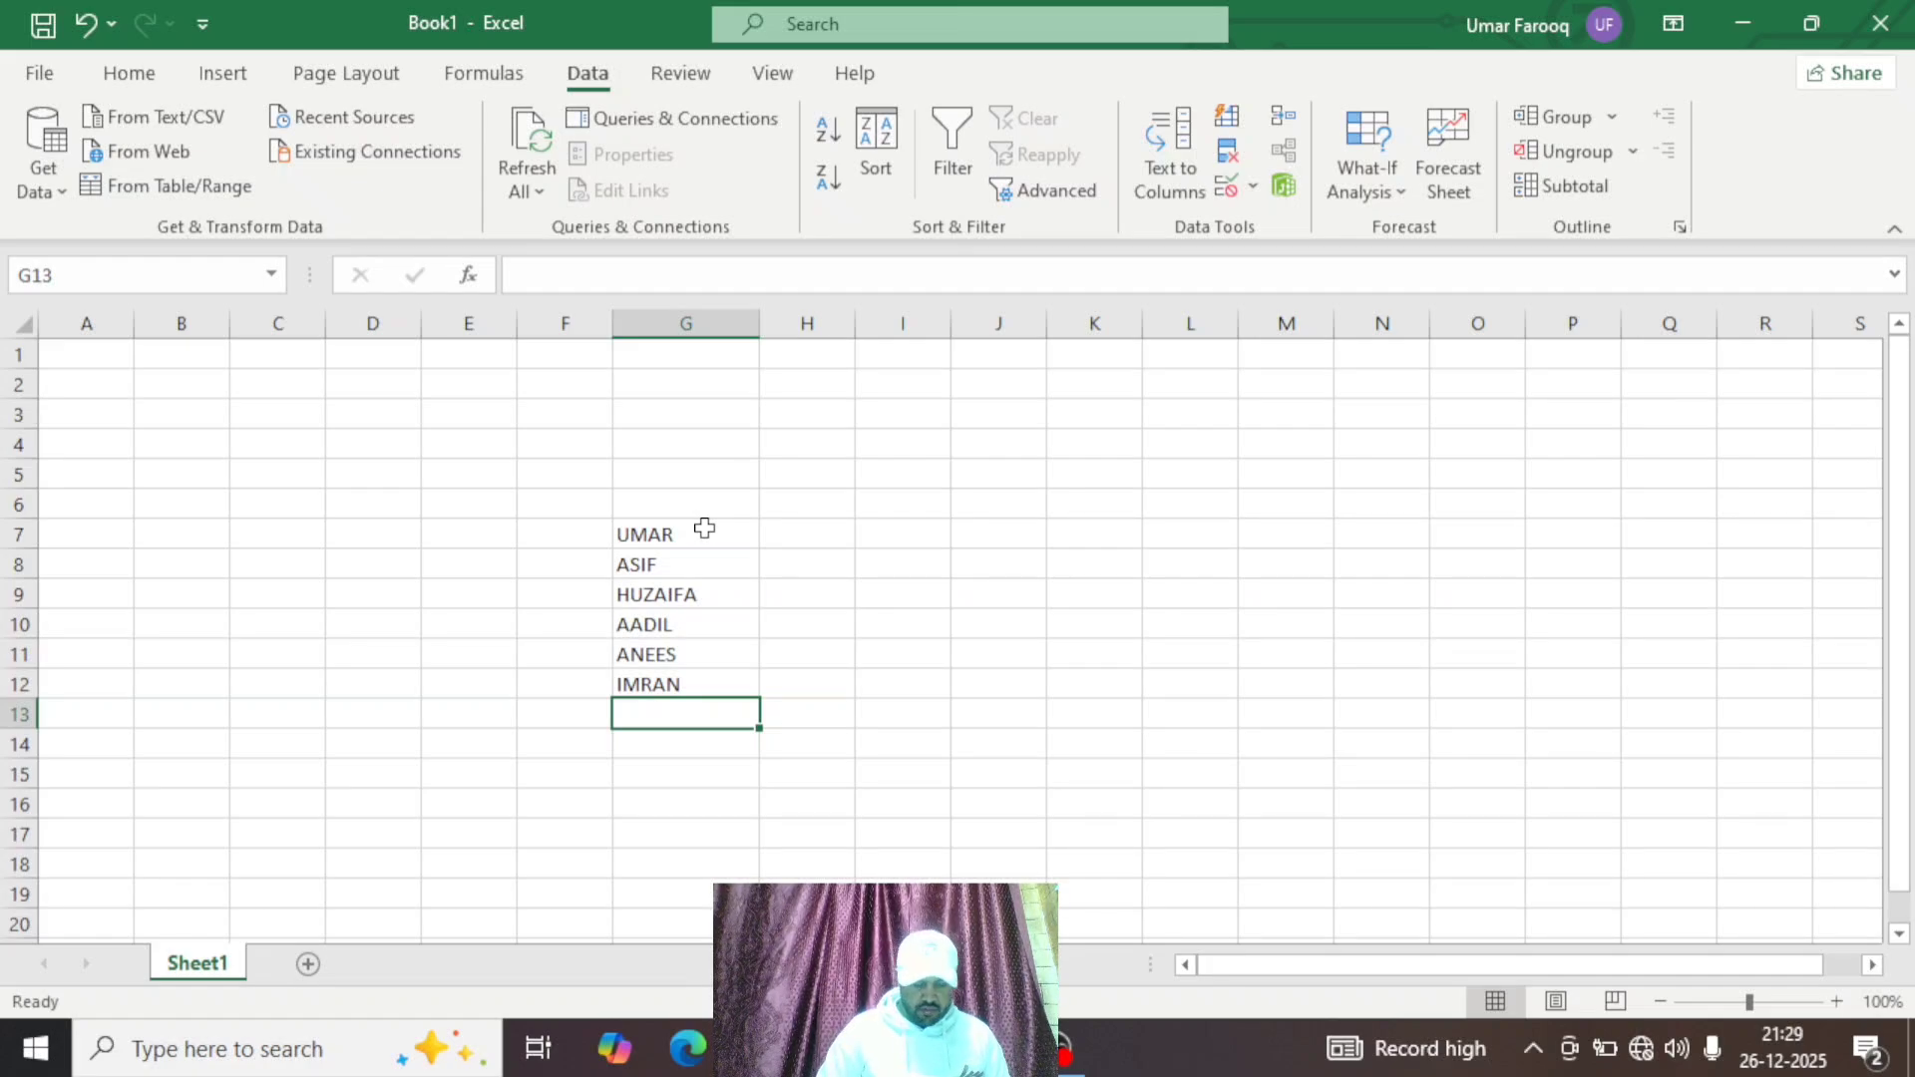
text(MOZIM)
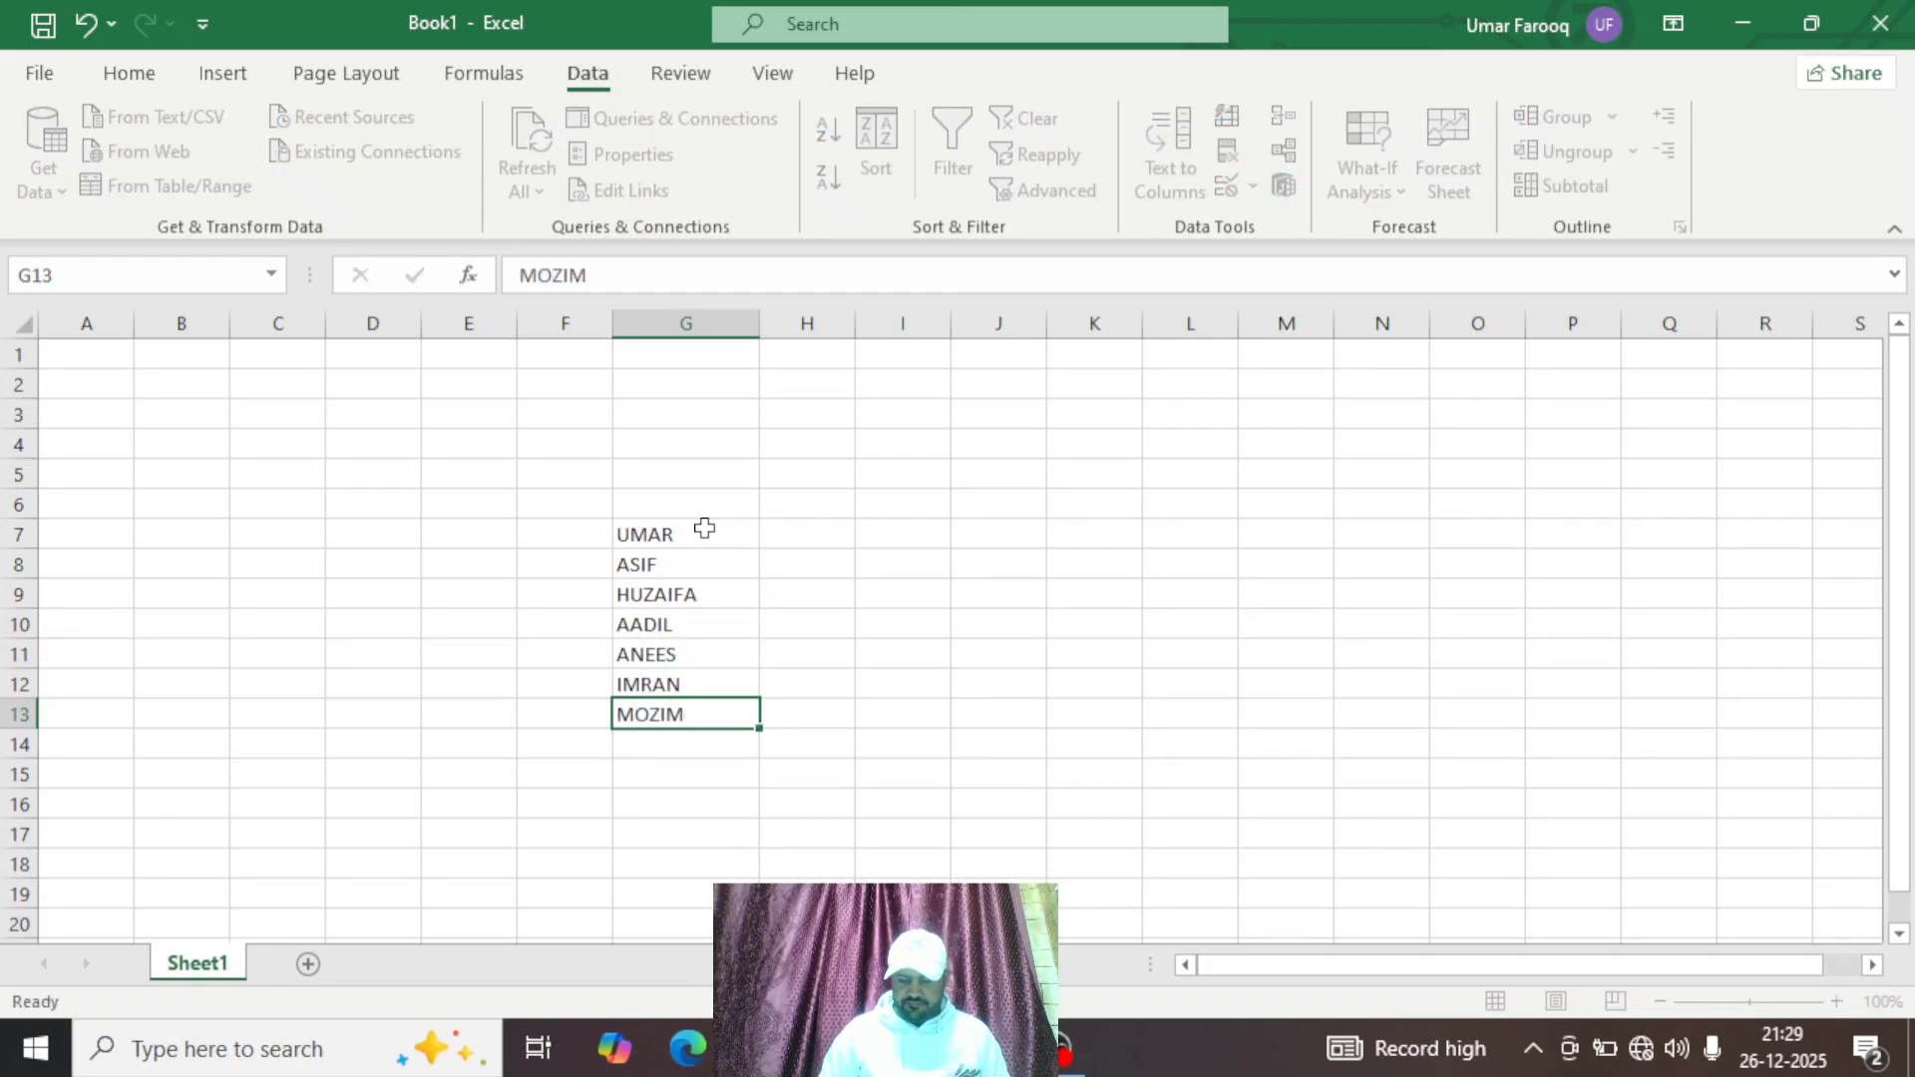
key(Return)
text(AAYAN)
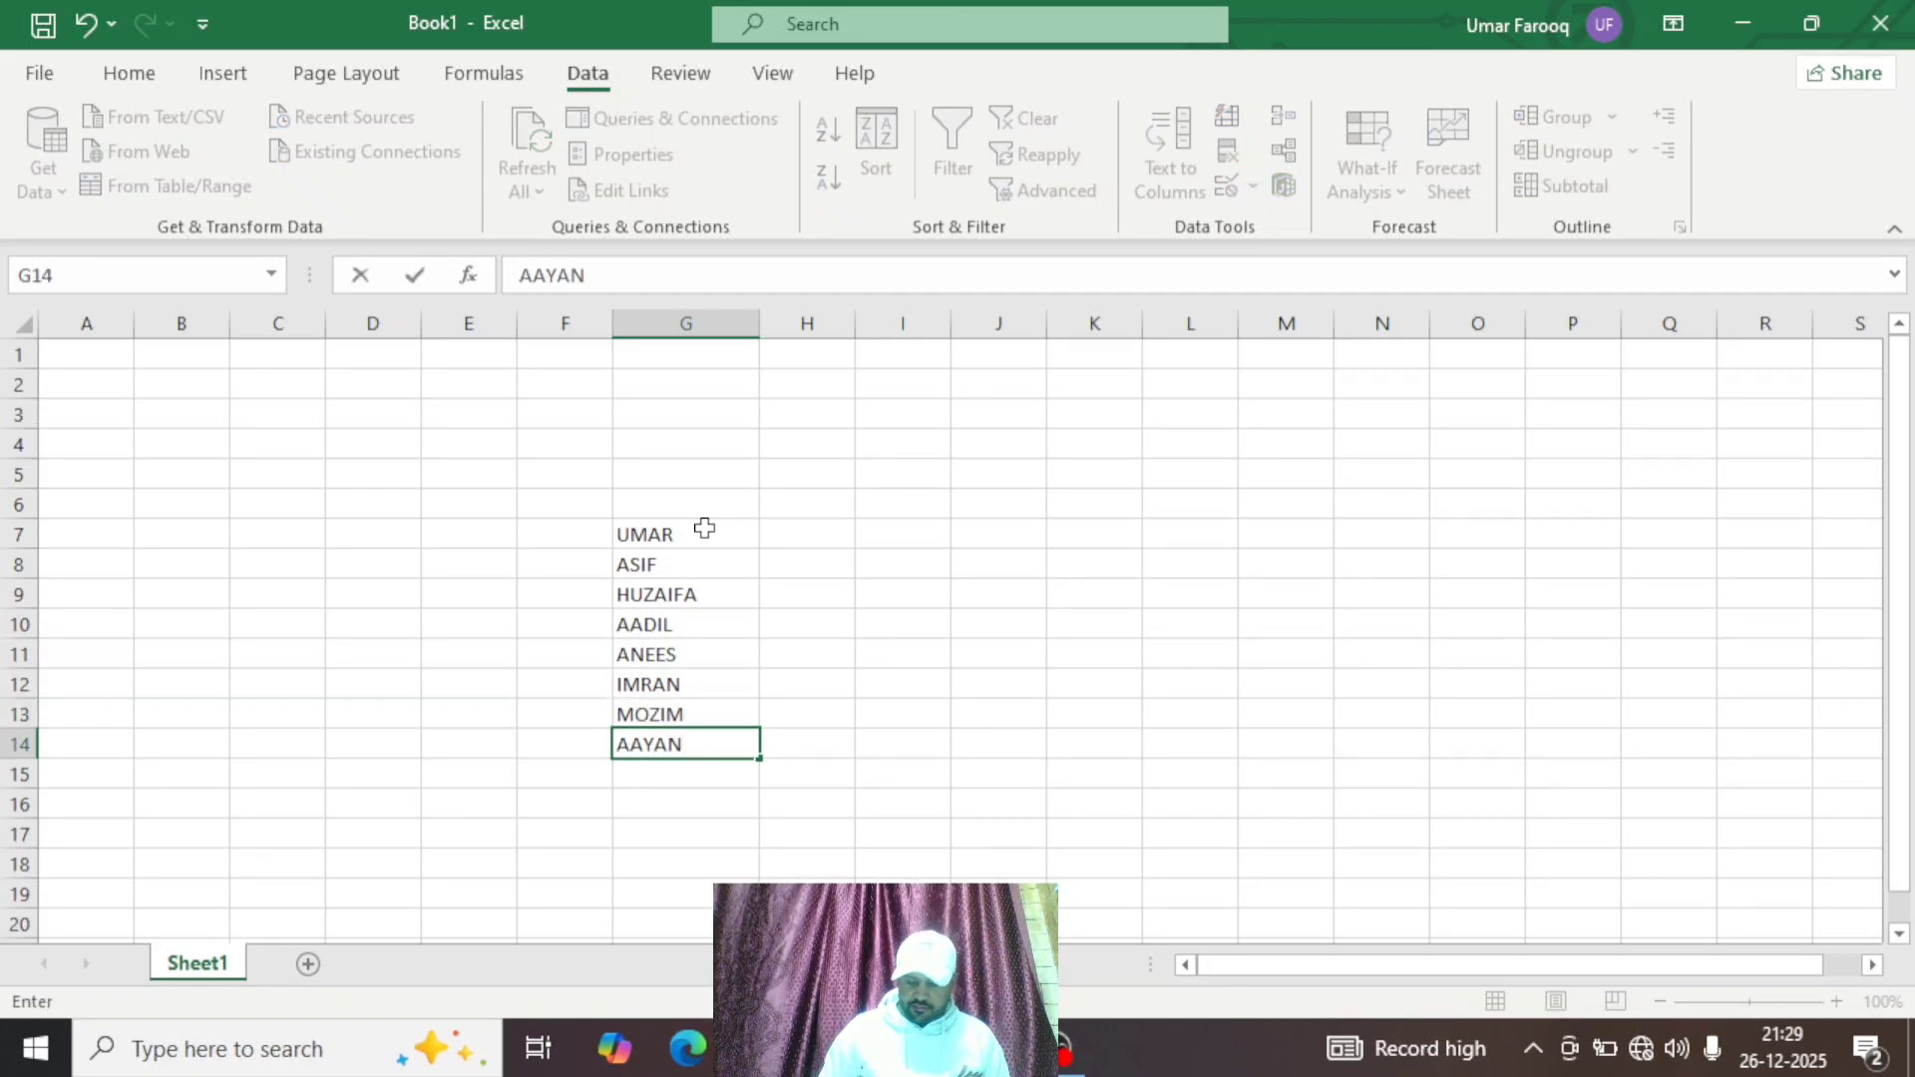
key(Return)
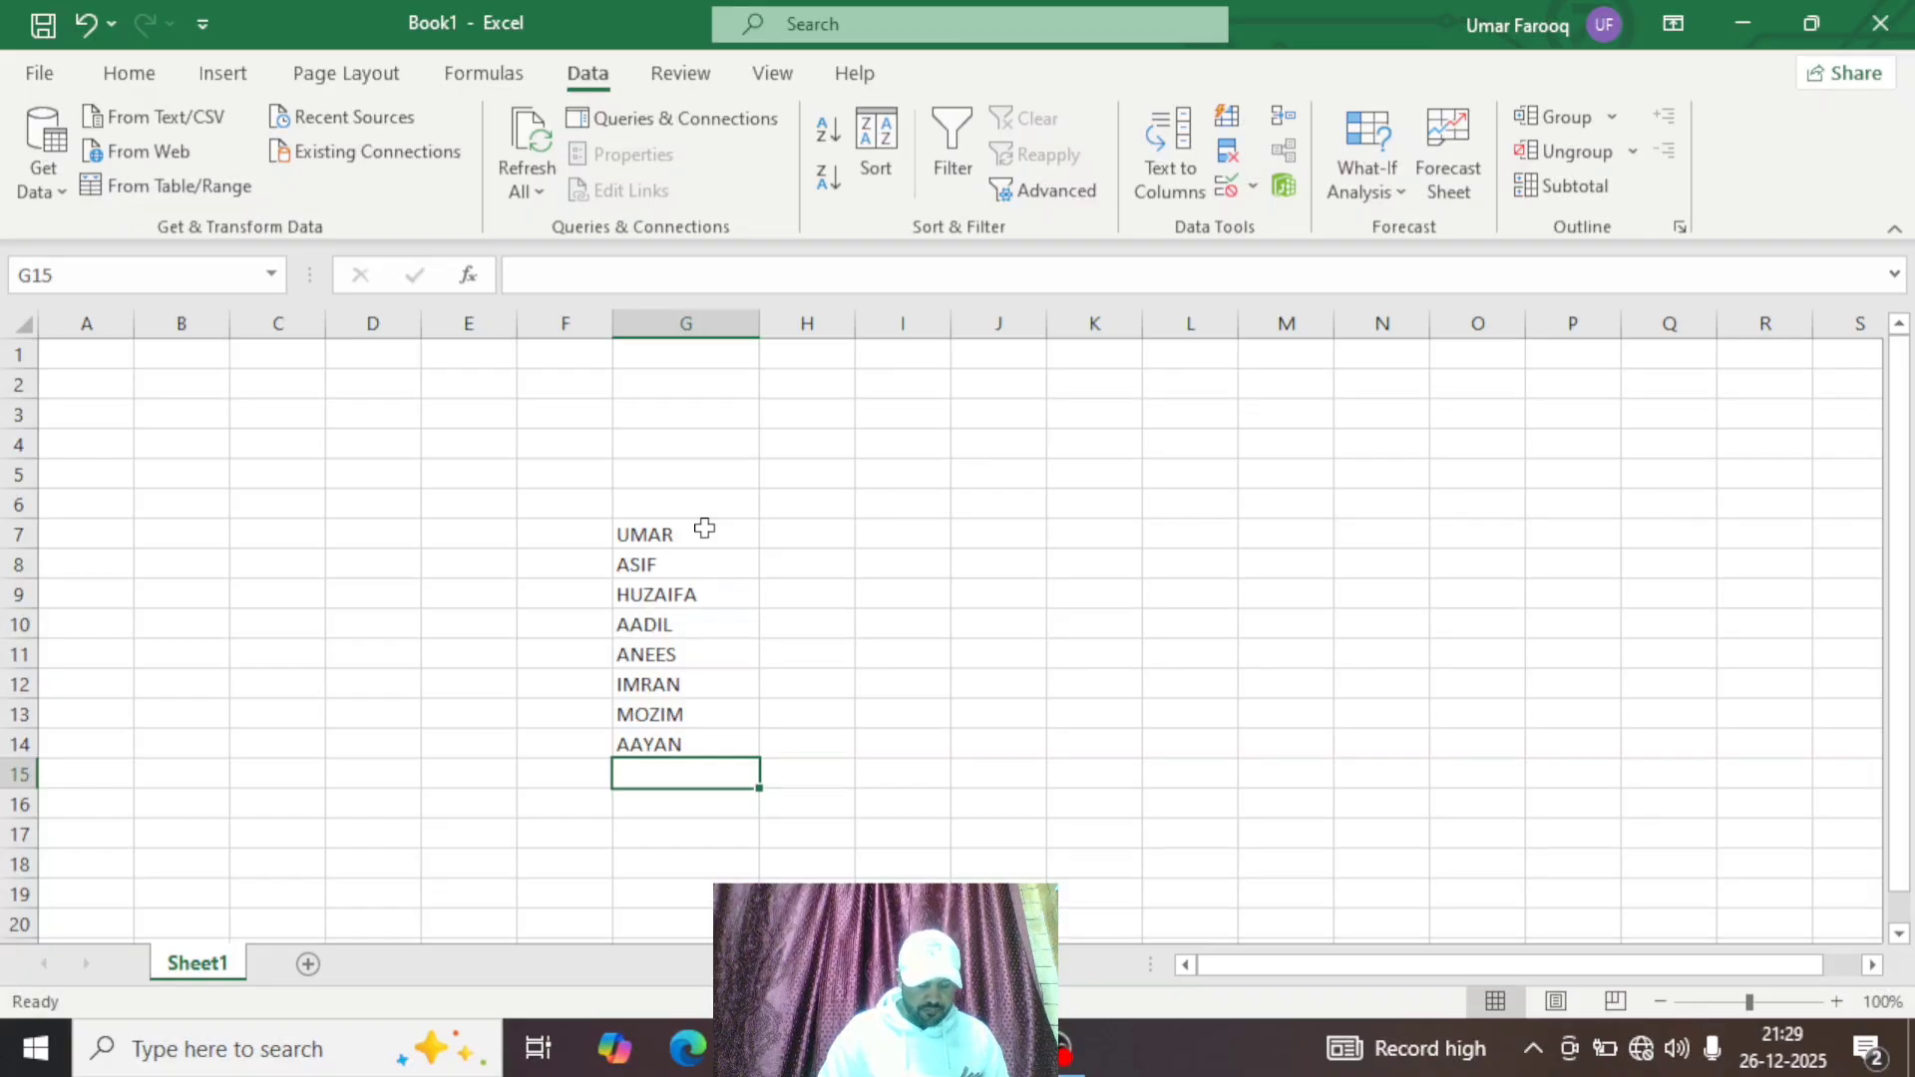
Enter the last sample first name in cell G15 and correct its spelling.
text(AISAHN)
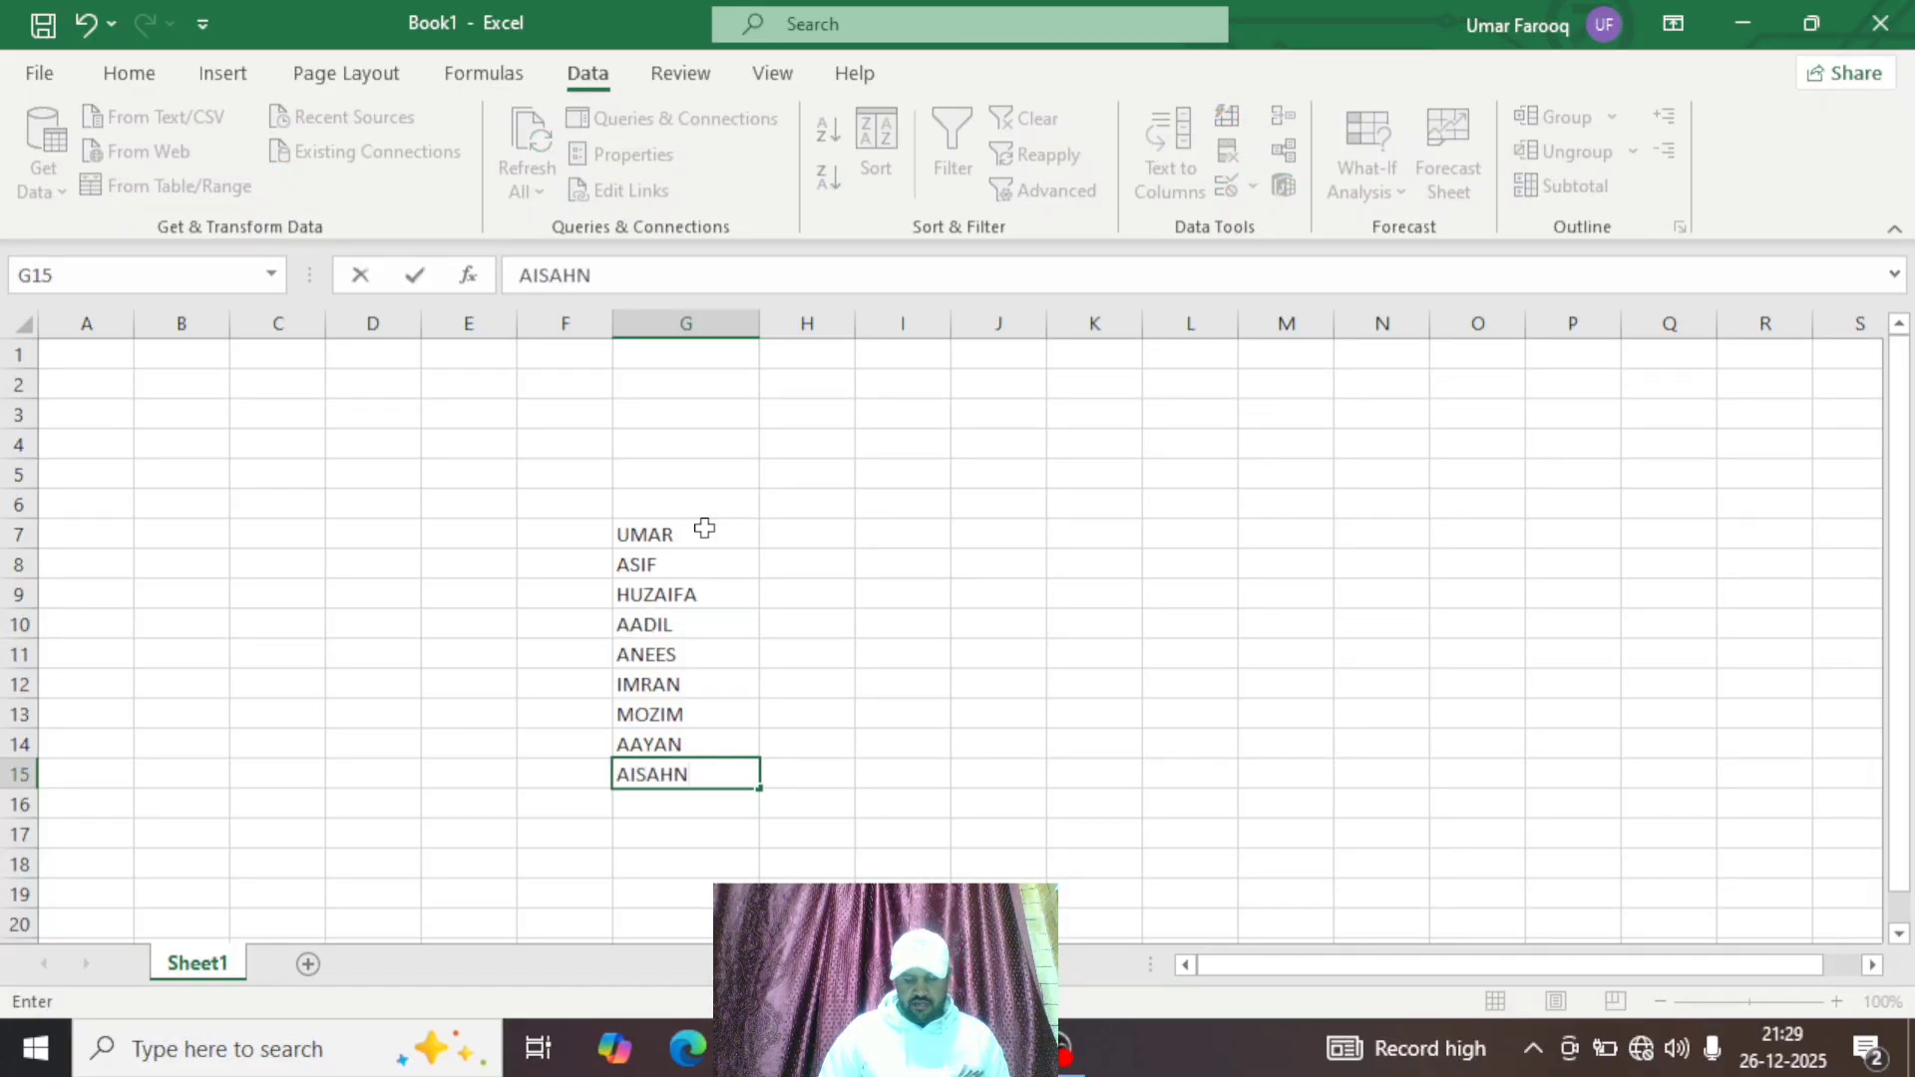
key(Return)
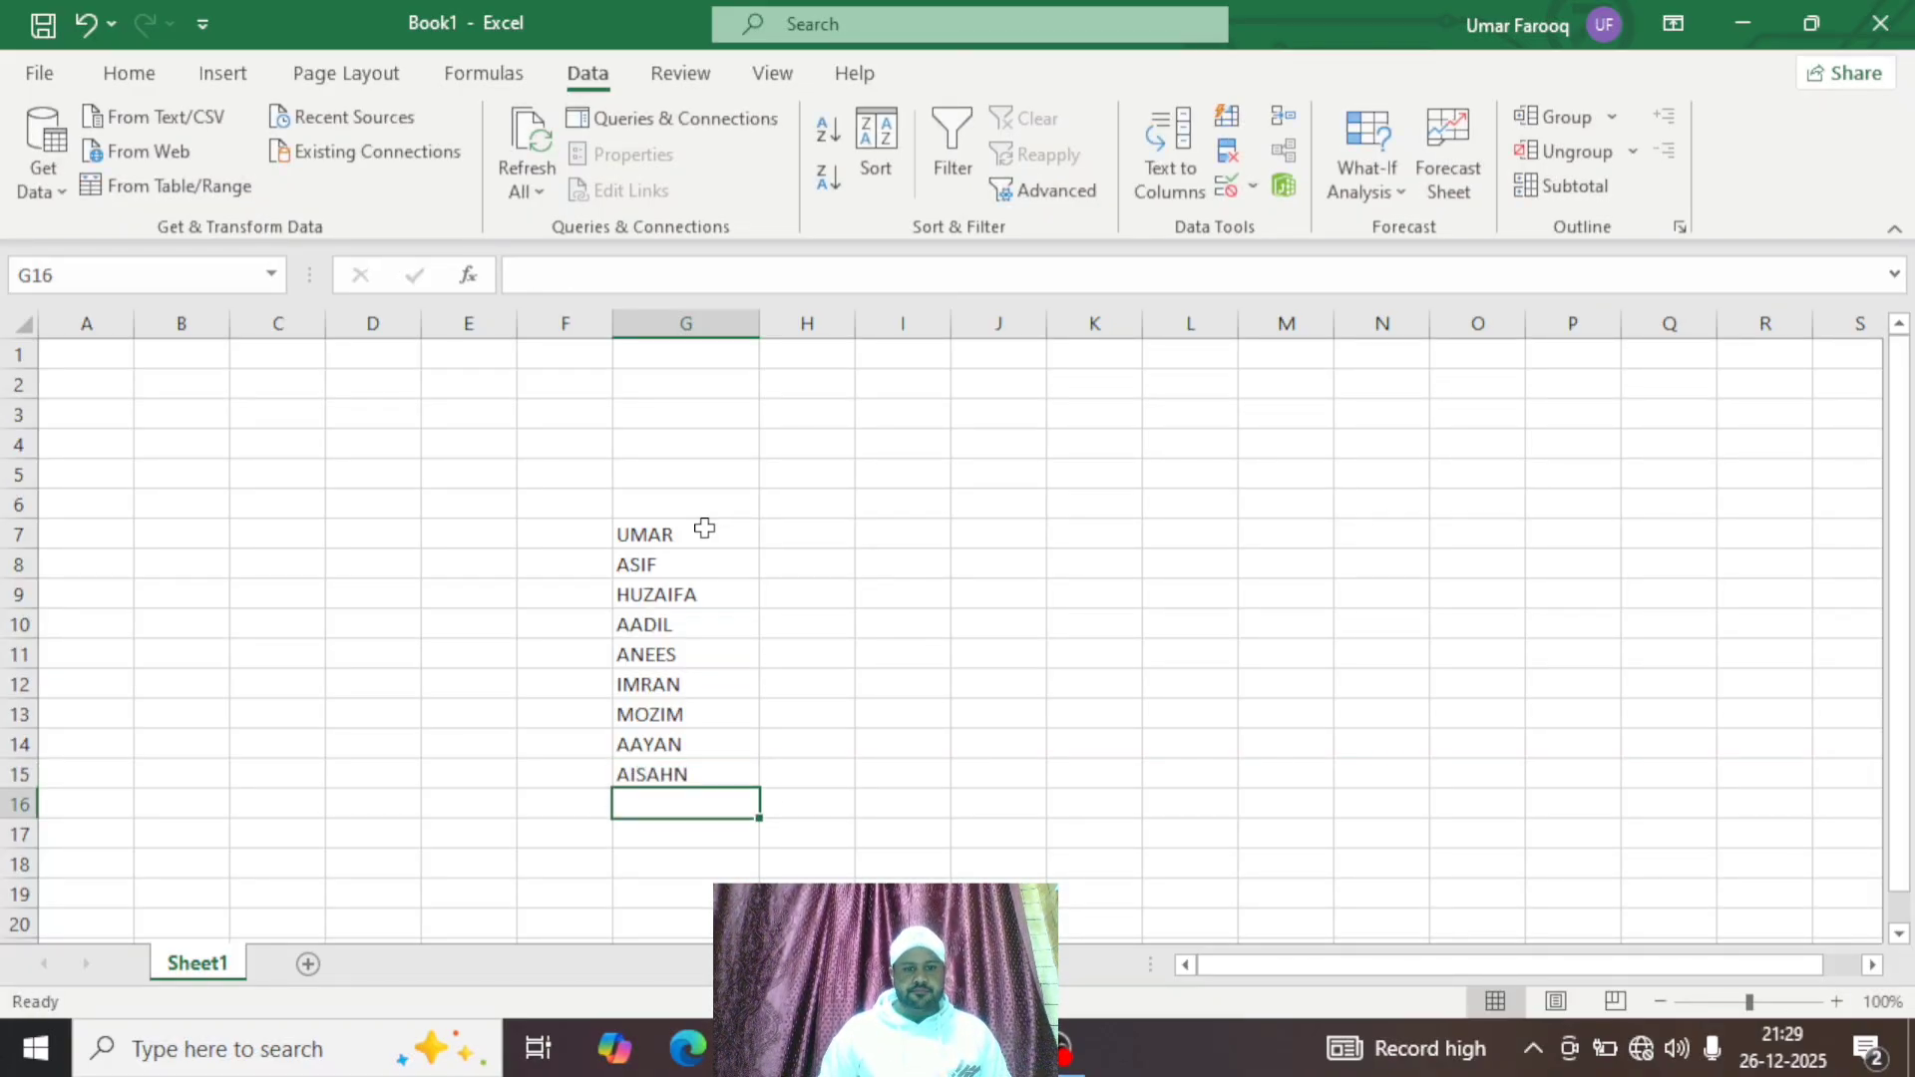
key(Up)
text(AISHAN)
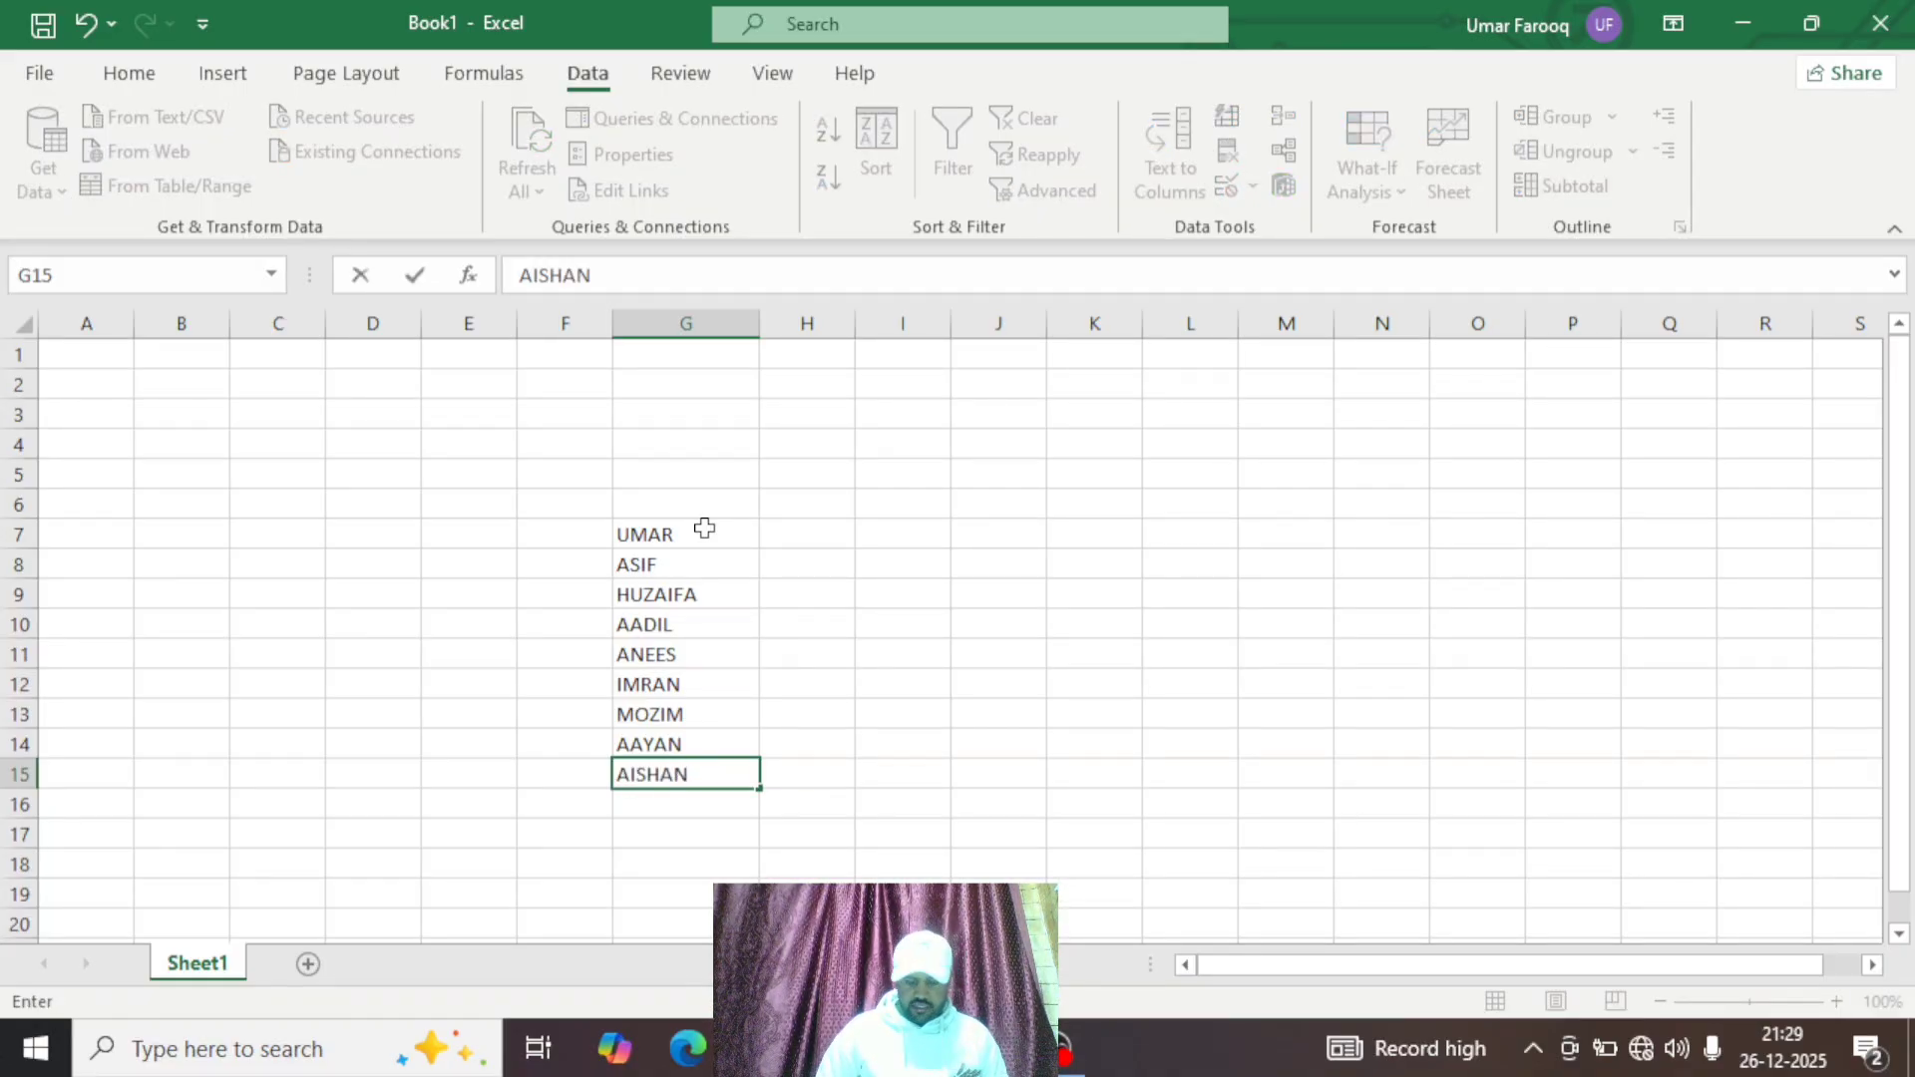
key(Return)
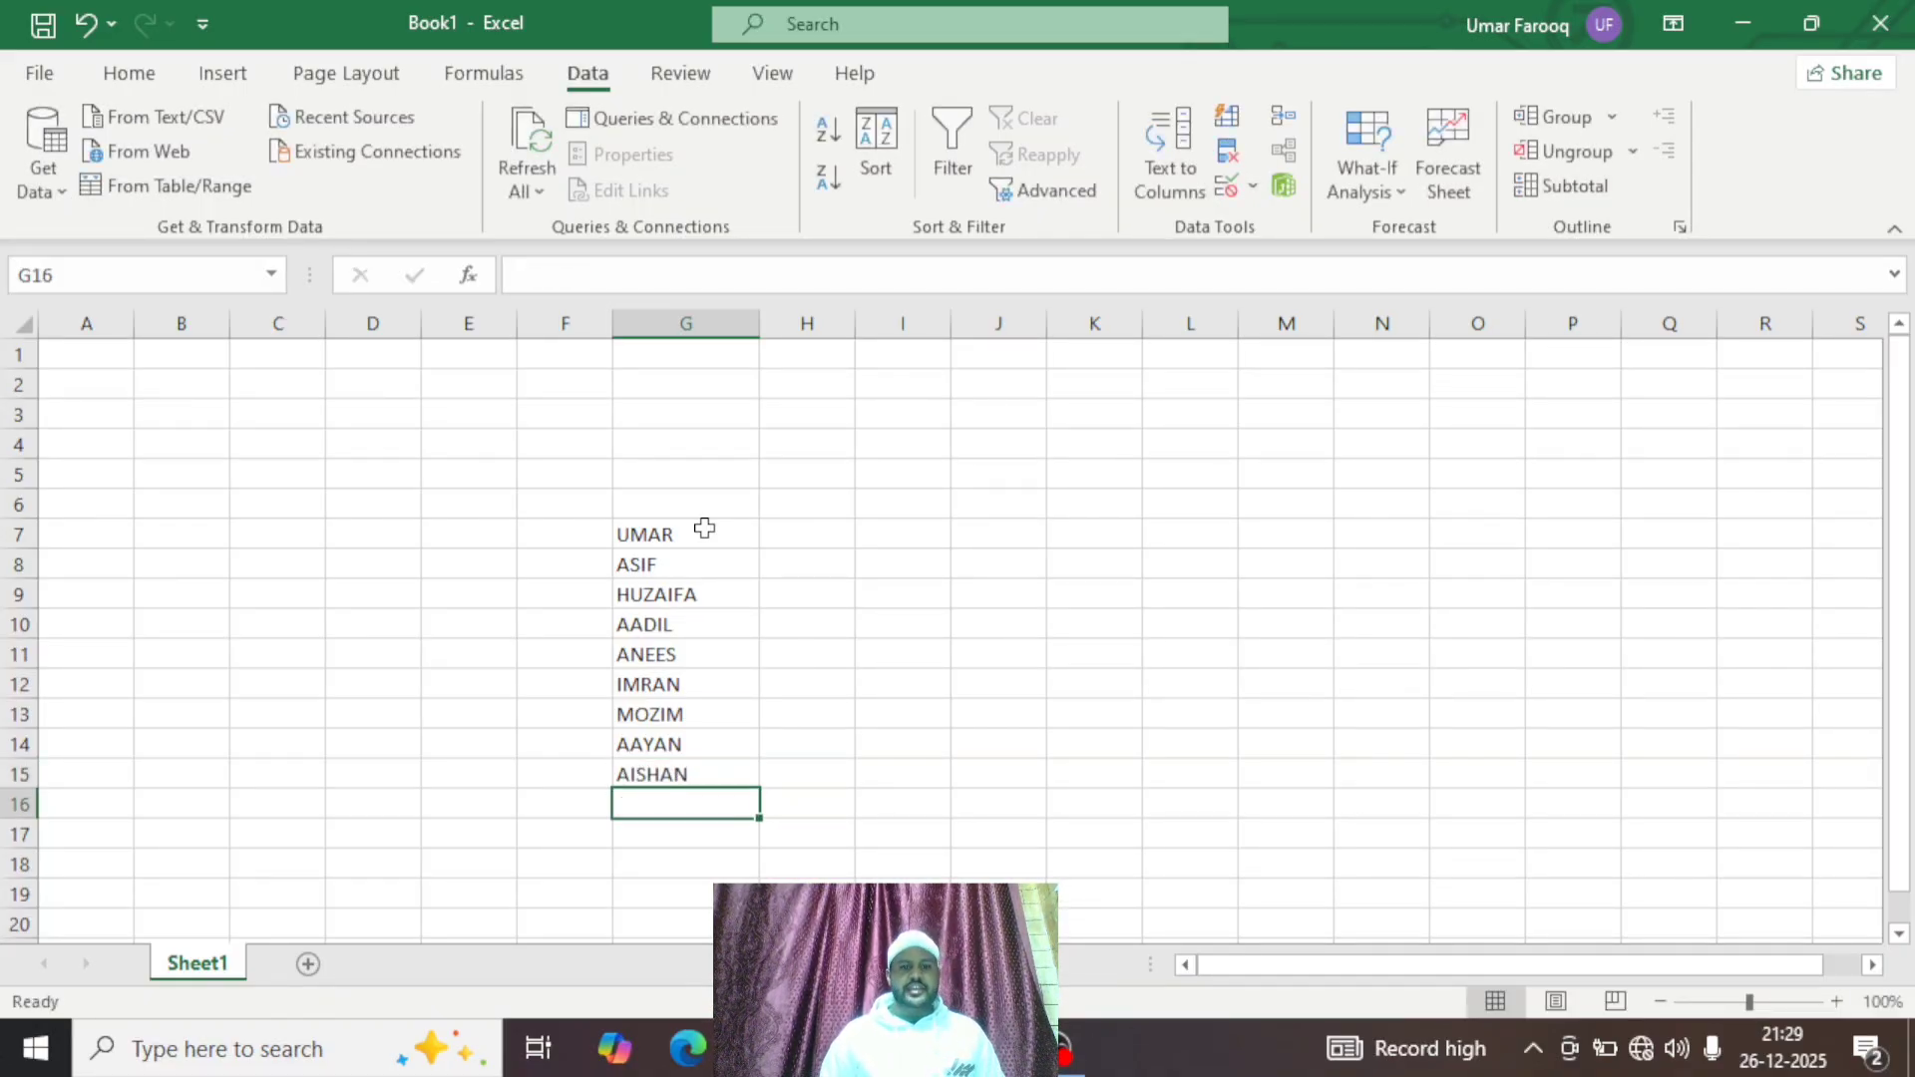
Enter the values 100, 50 and 90 in cells H7 through H9 beside the first three names.
click(1771, 1002)
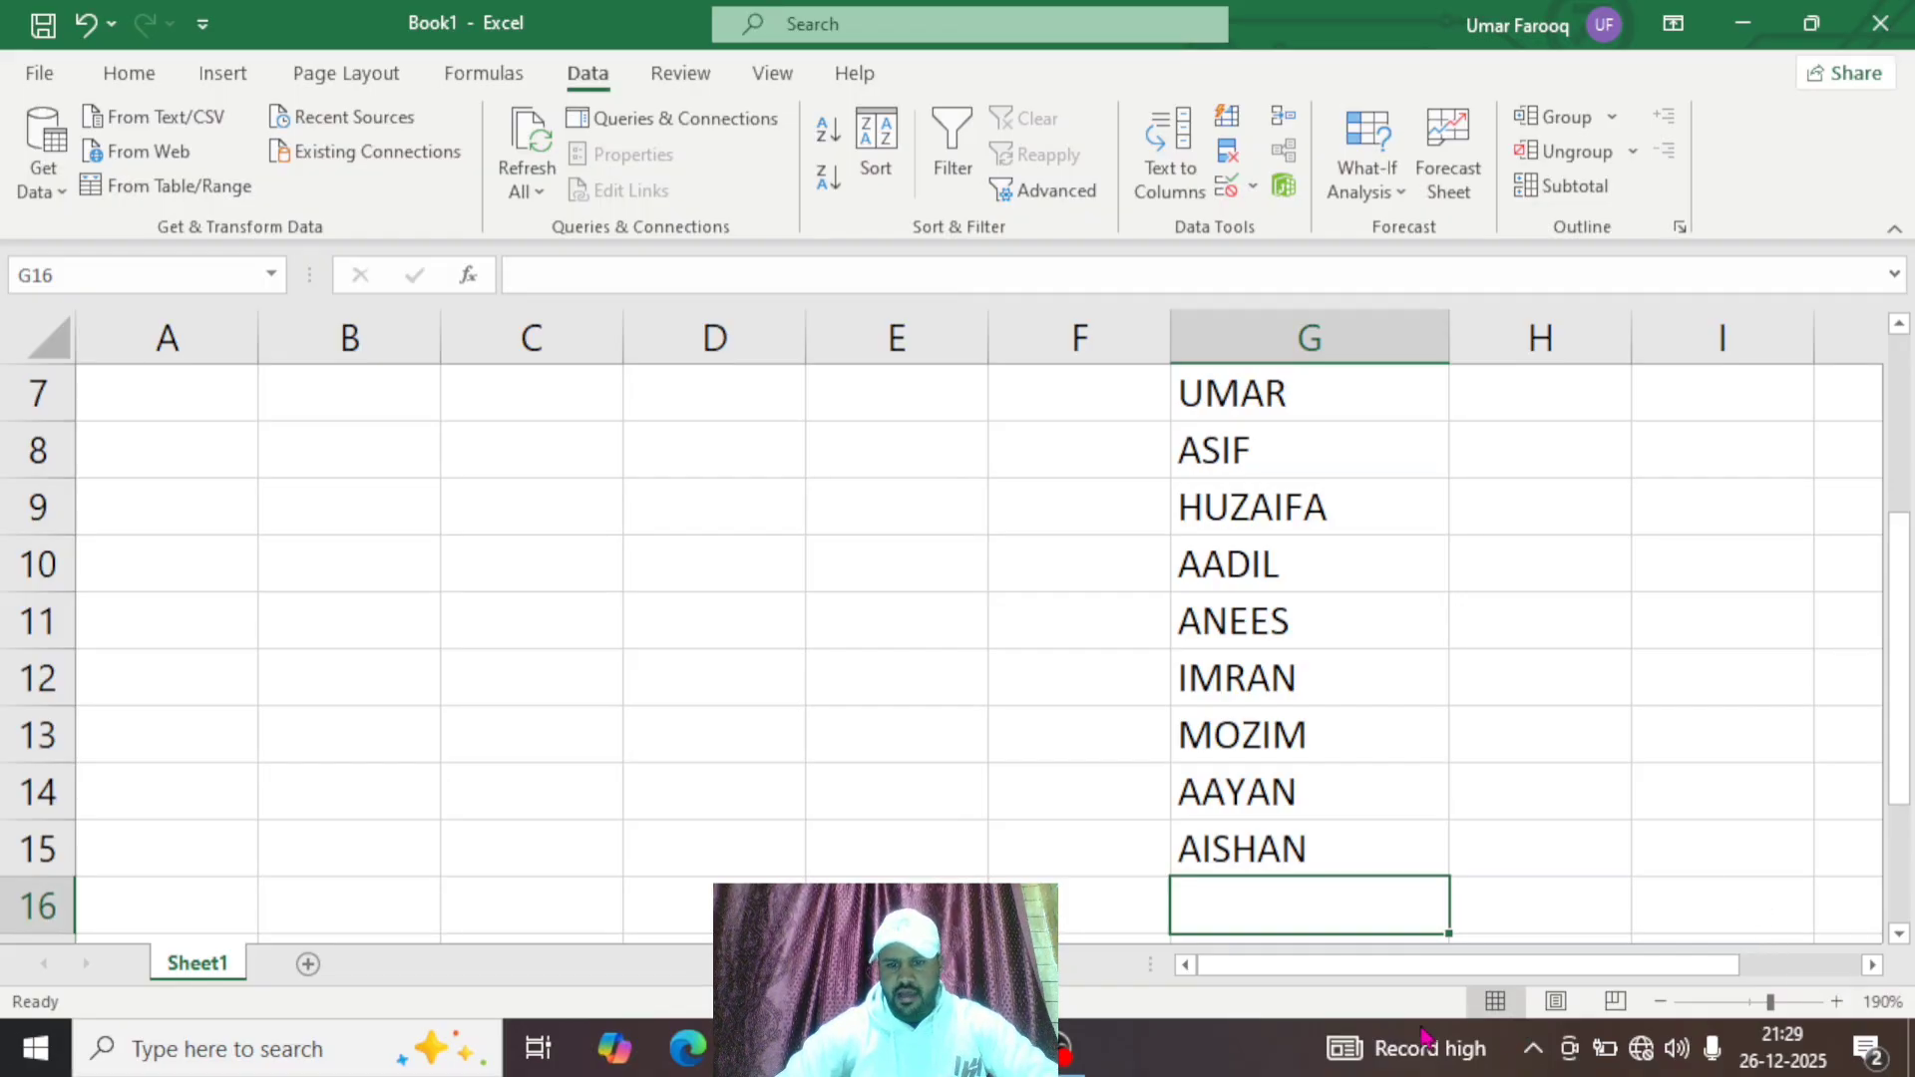
drag(1312, 965, 1452, 969)
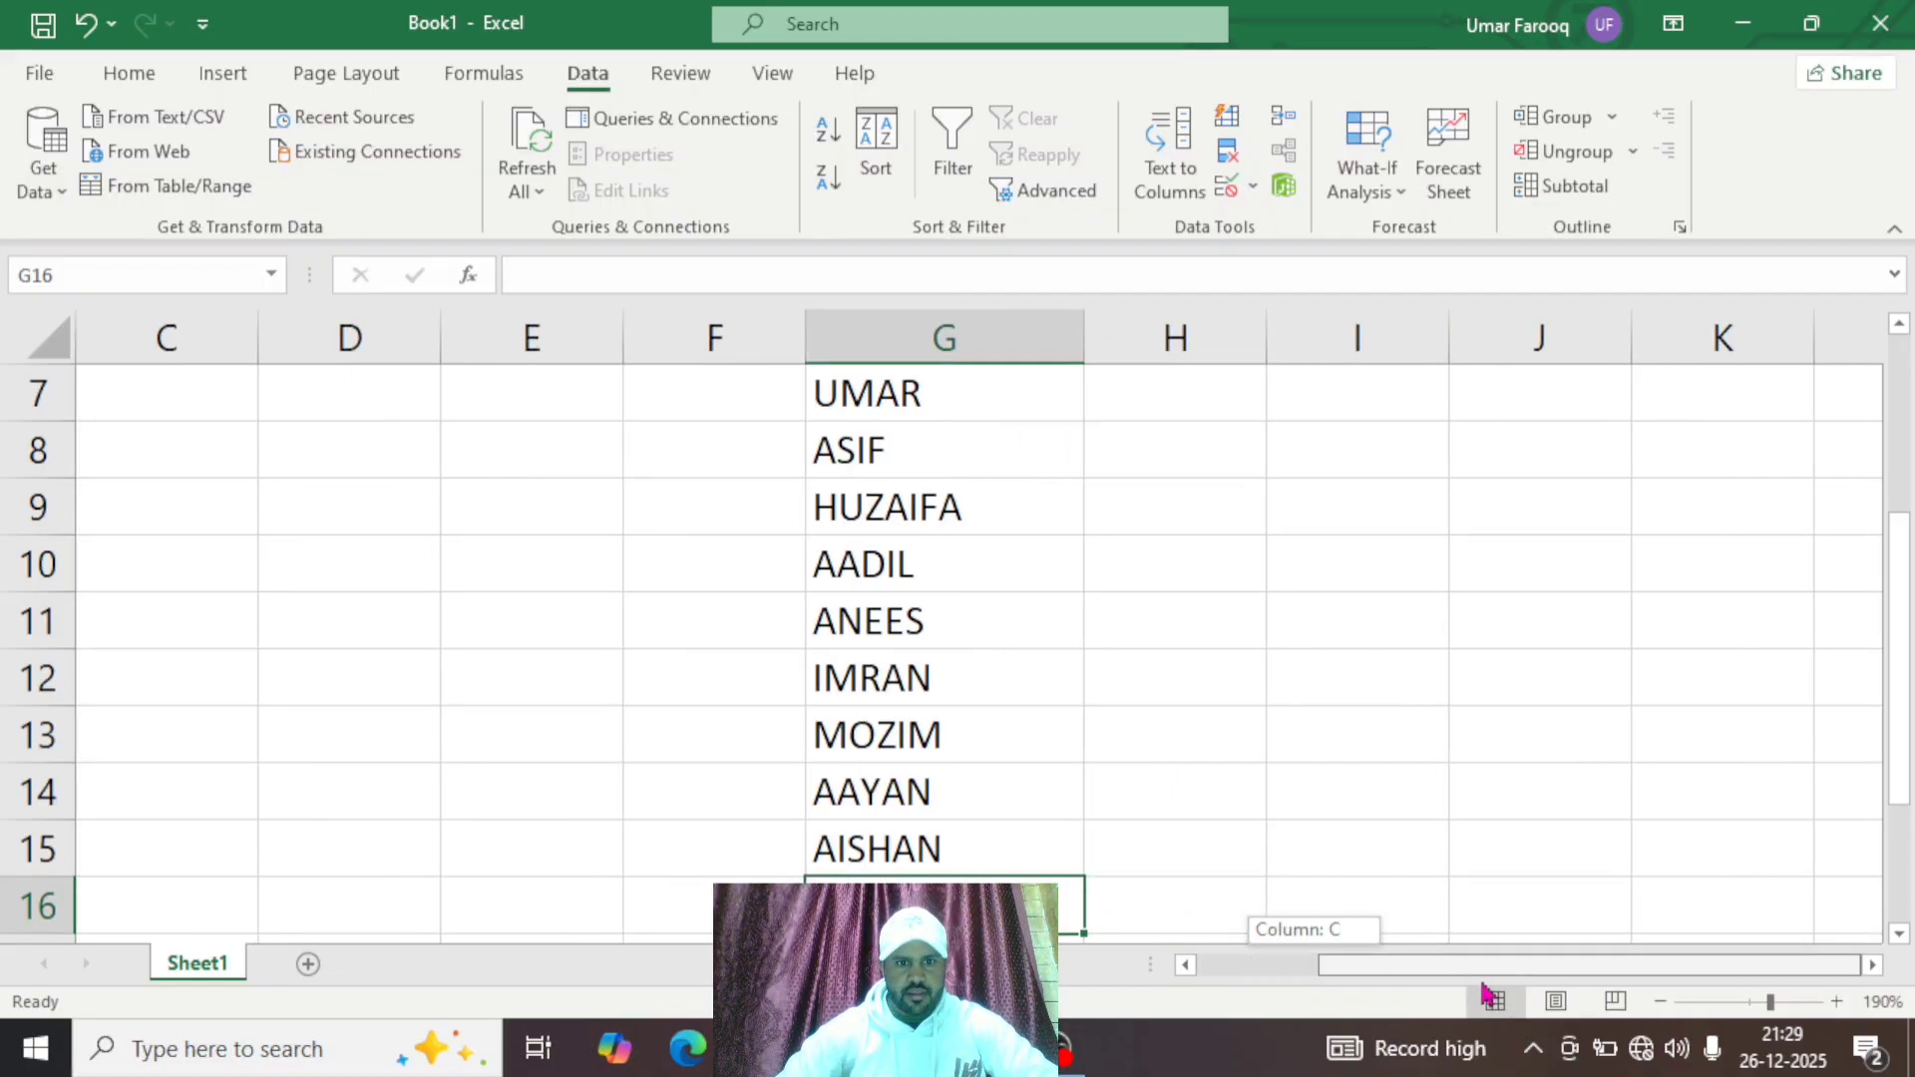
mouse_move(1895, 534)
mouse_down()
mouse_move(1902, 506)
mouse_move(1902, 536)
mouse_up()
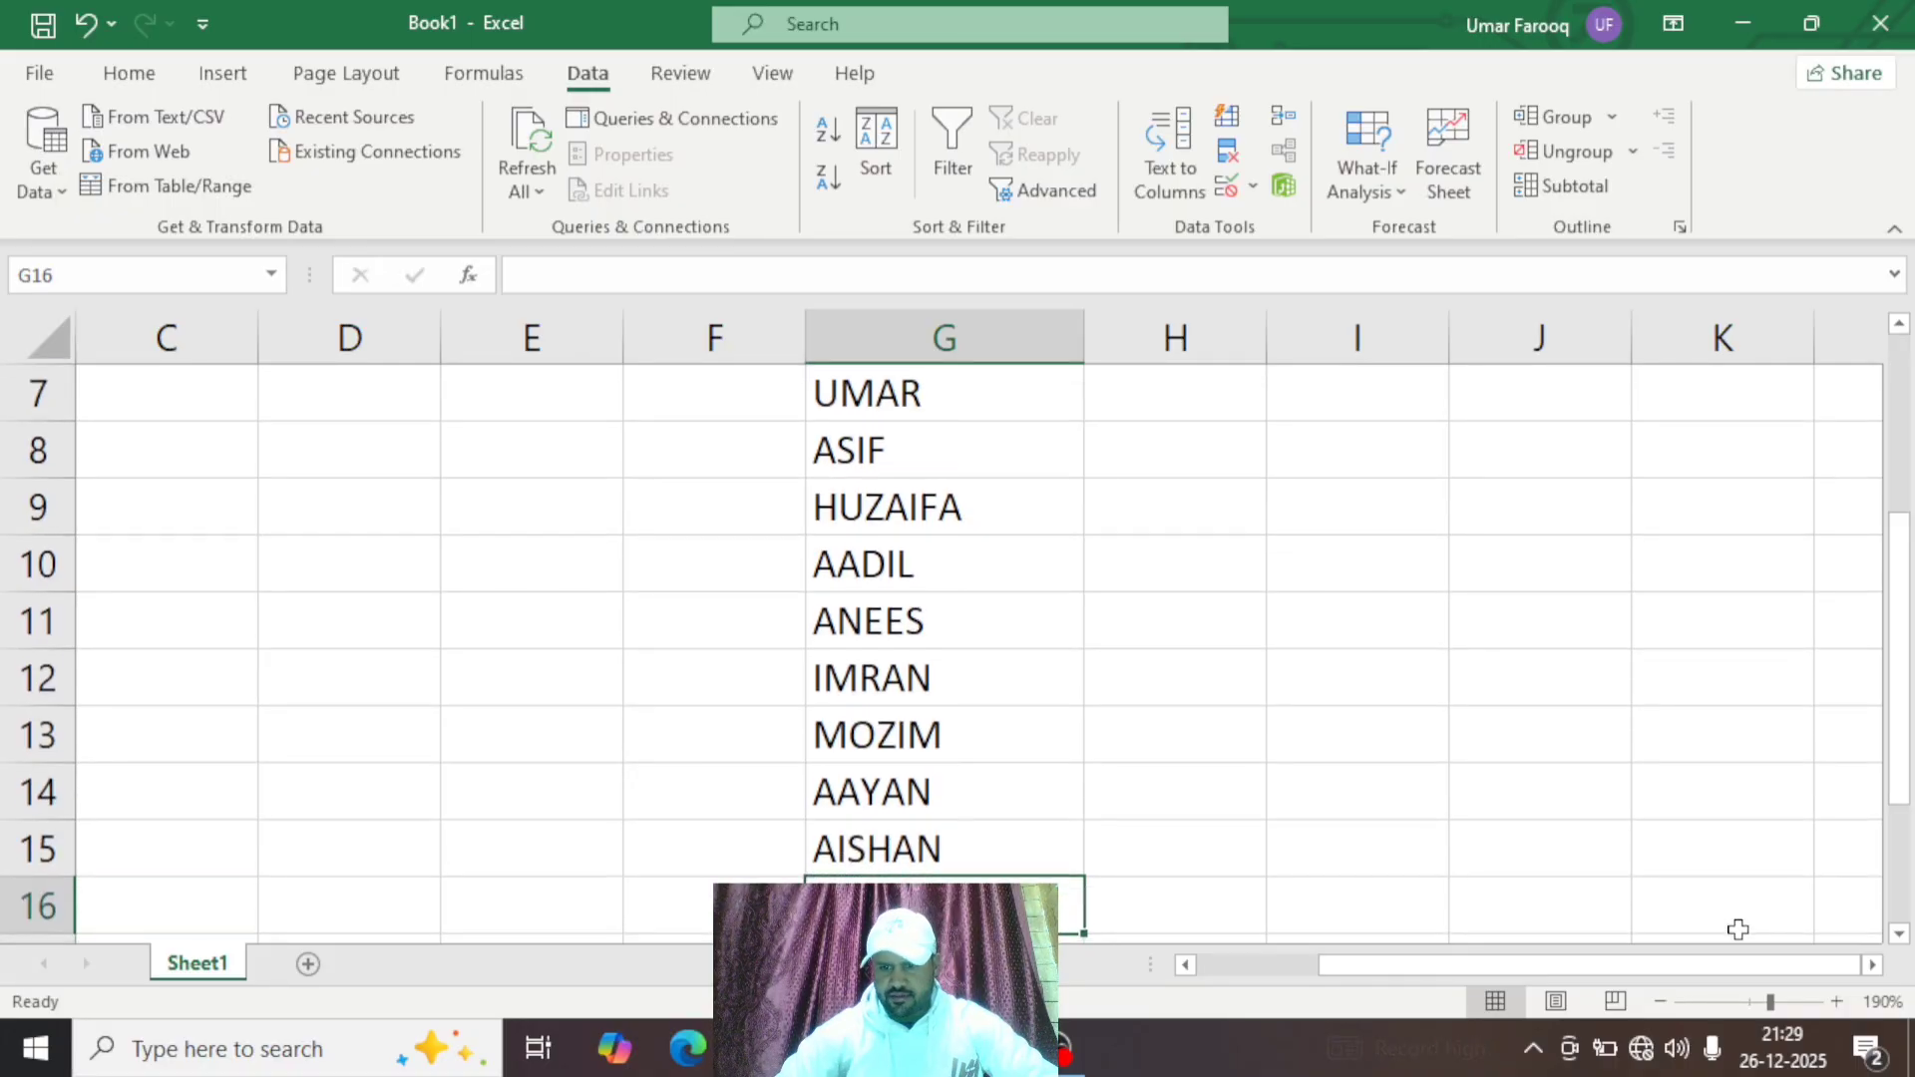
drag(1770, 1002, 1760, 1004)
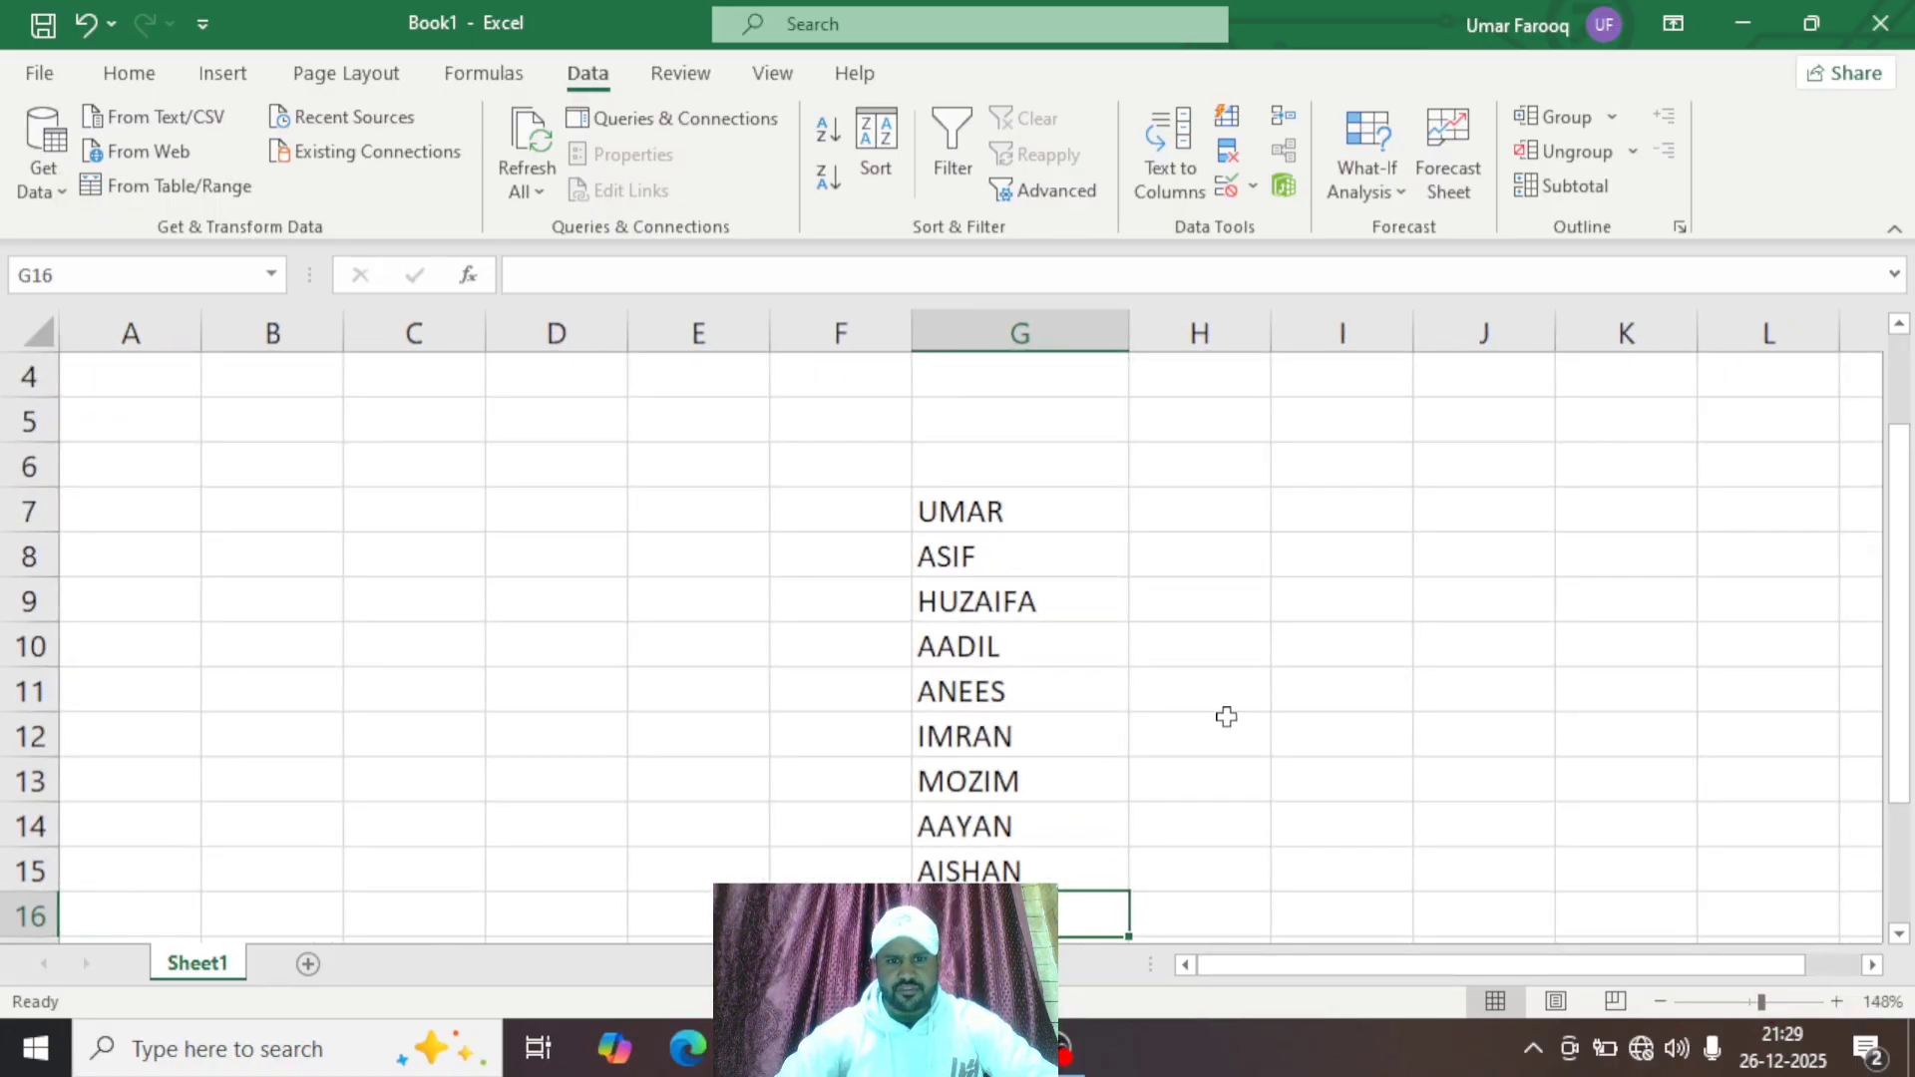
drag(1034, 512, 1057, 864)
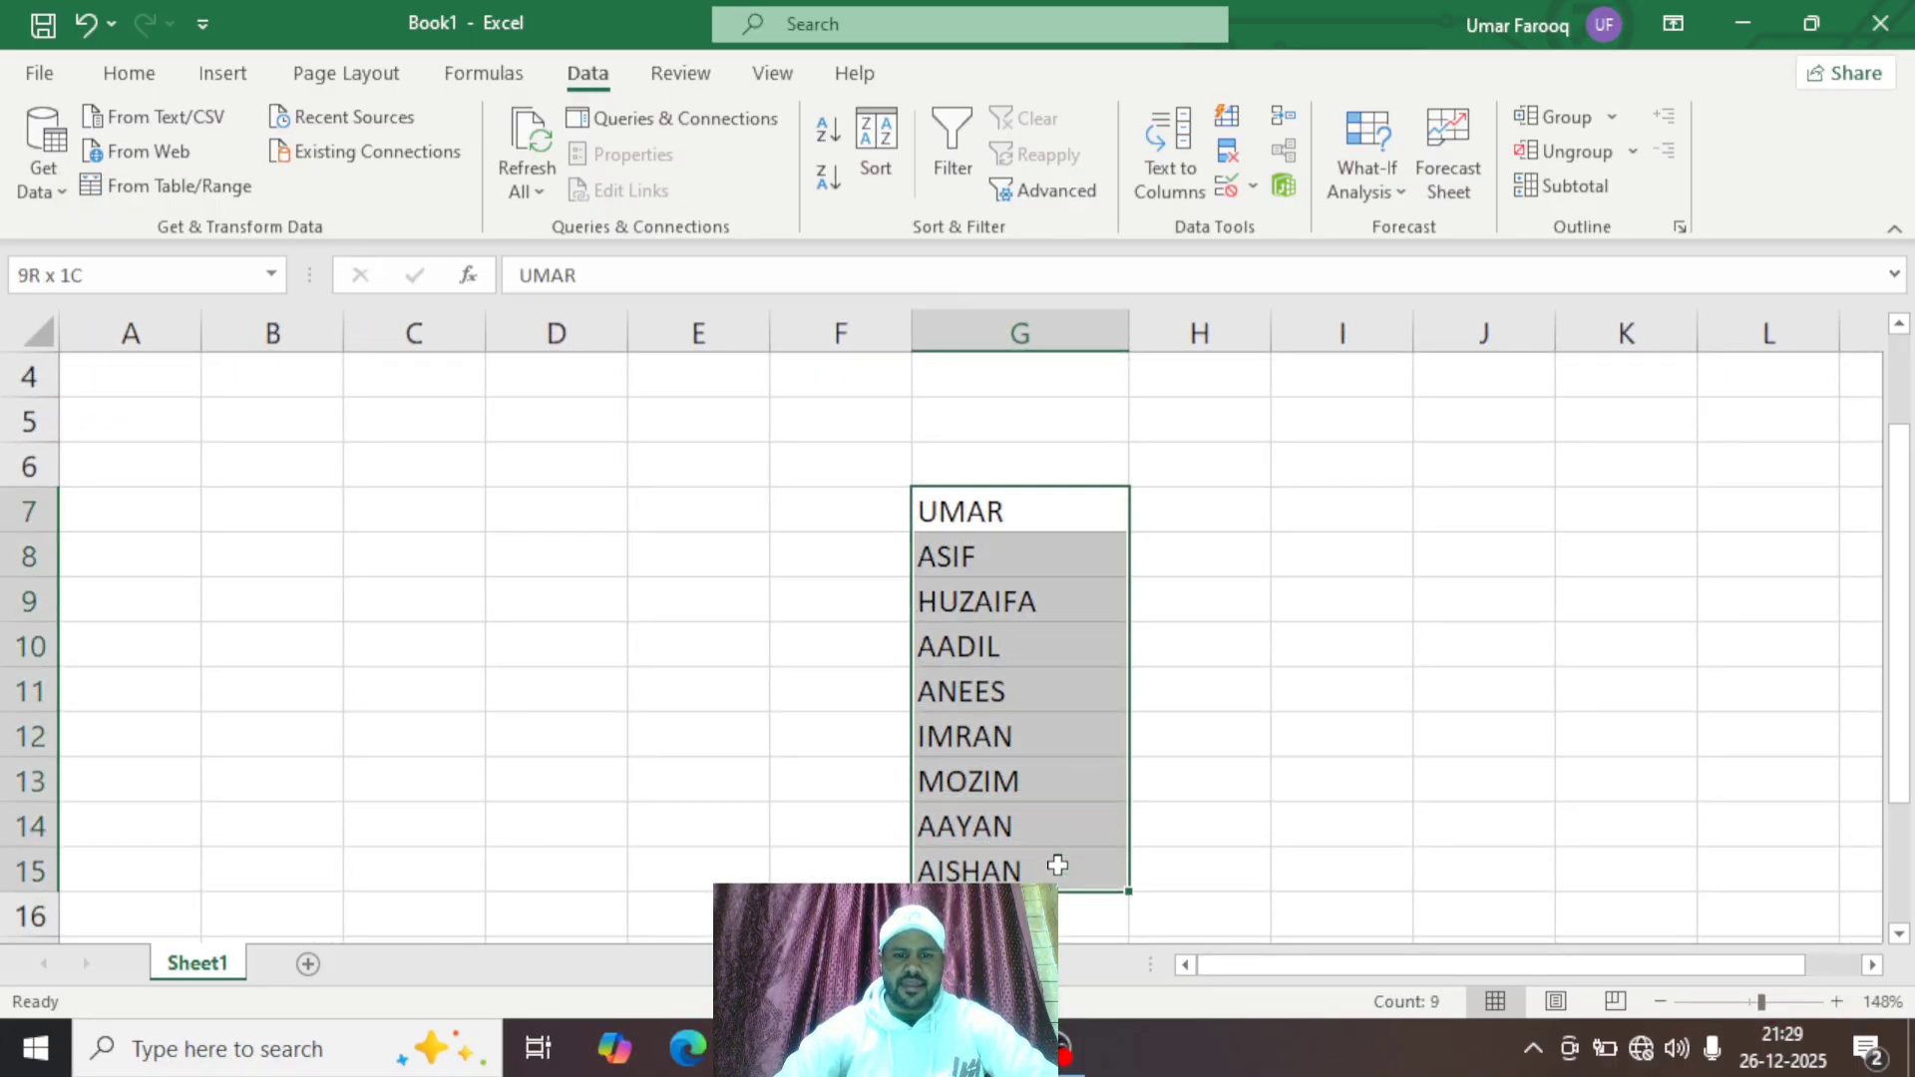
click(1286, 774)
click(1198, 528)
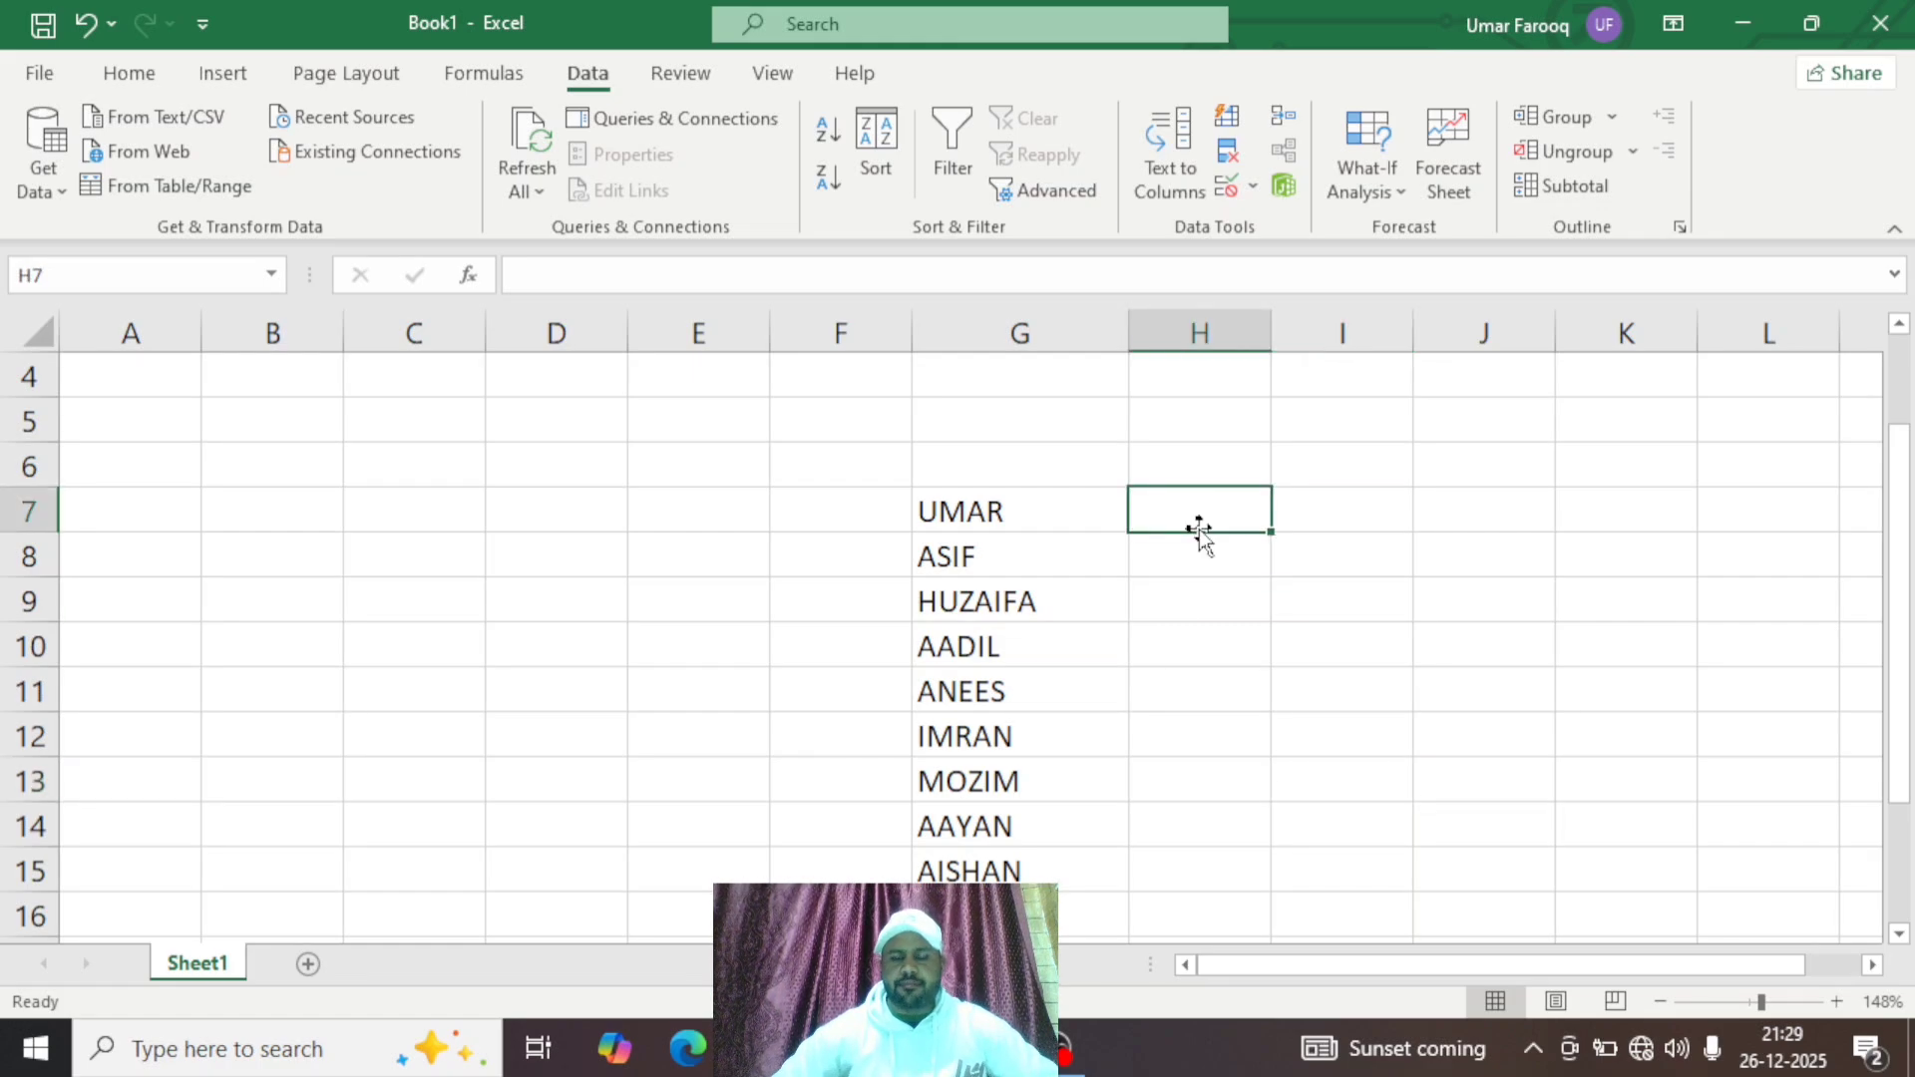
text(100)
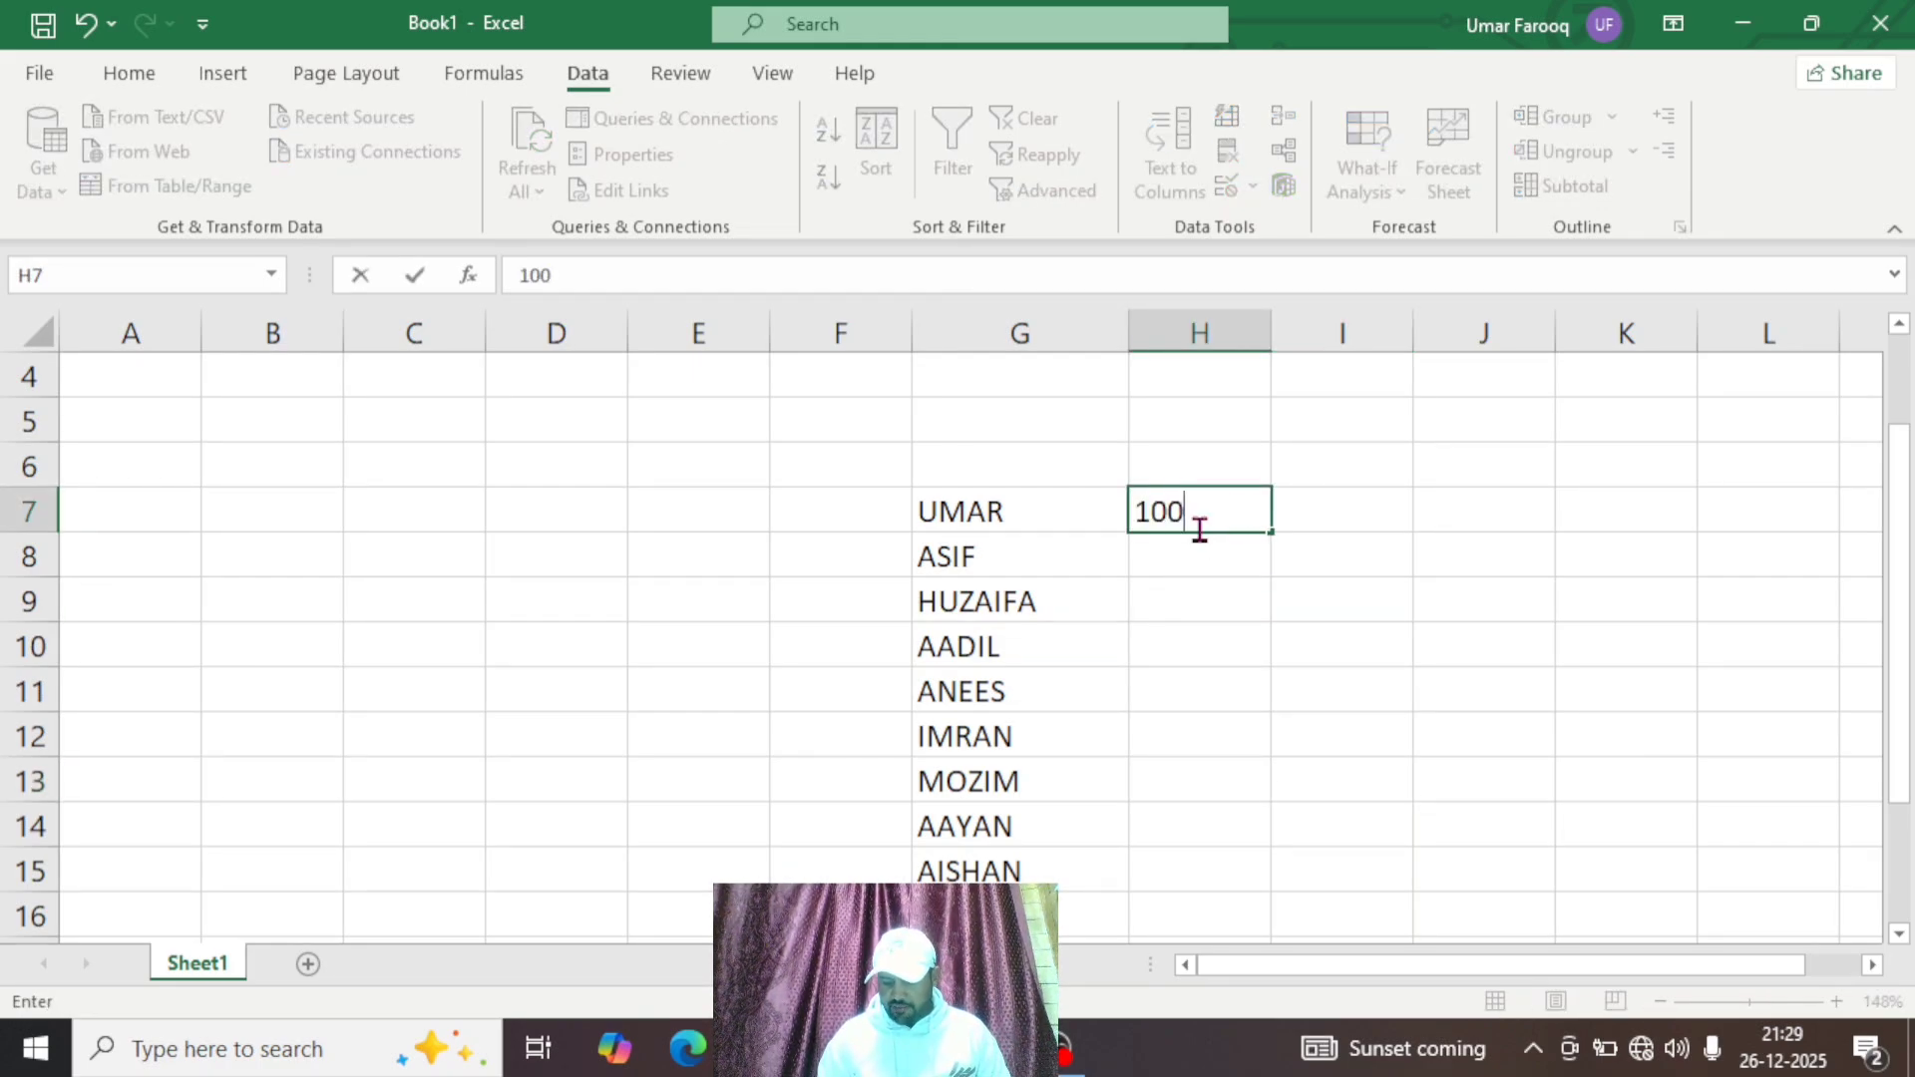
key(Return)
text(50)
key(Return)
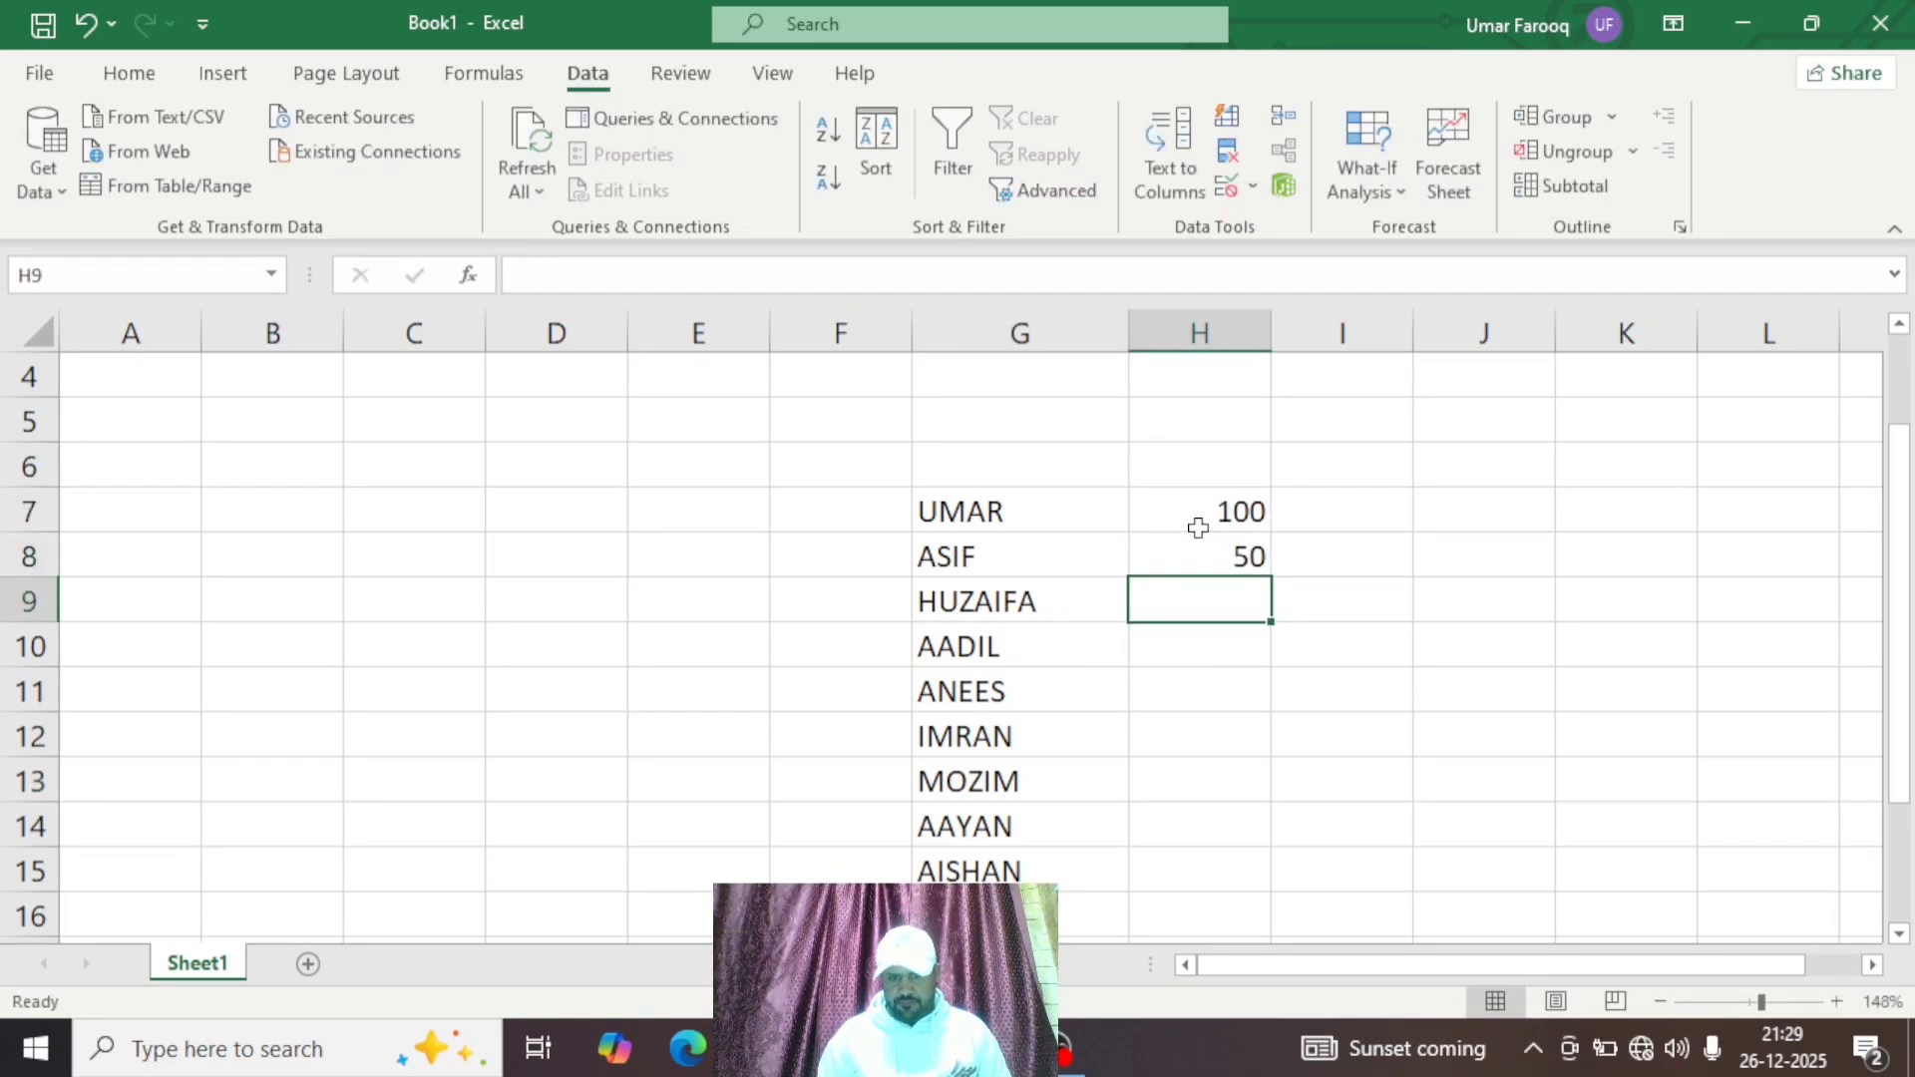
text(90)
key(Return)
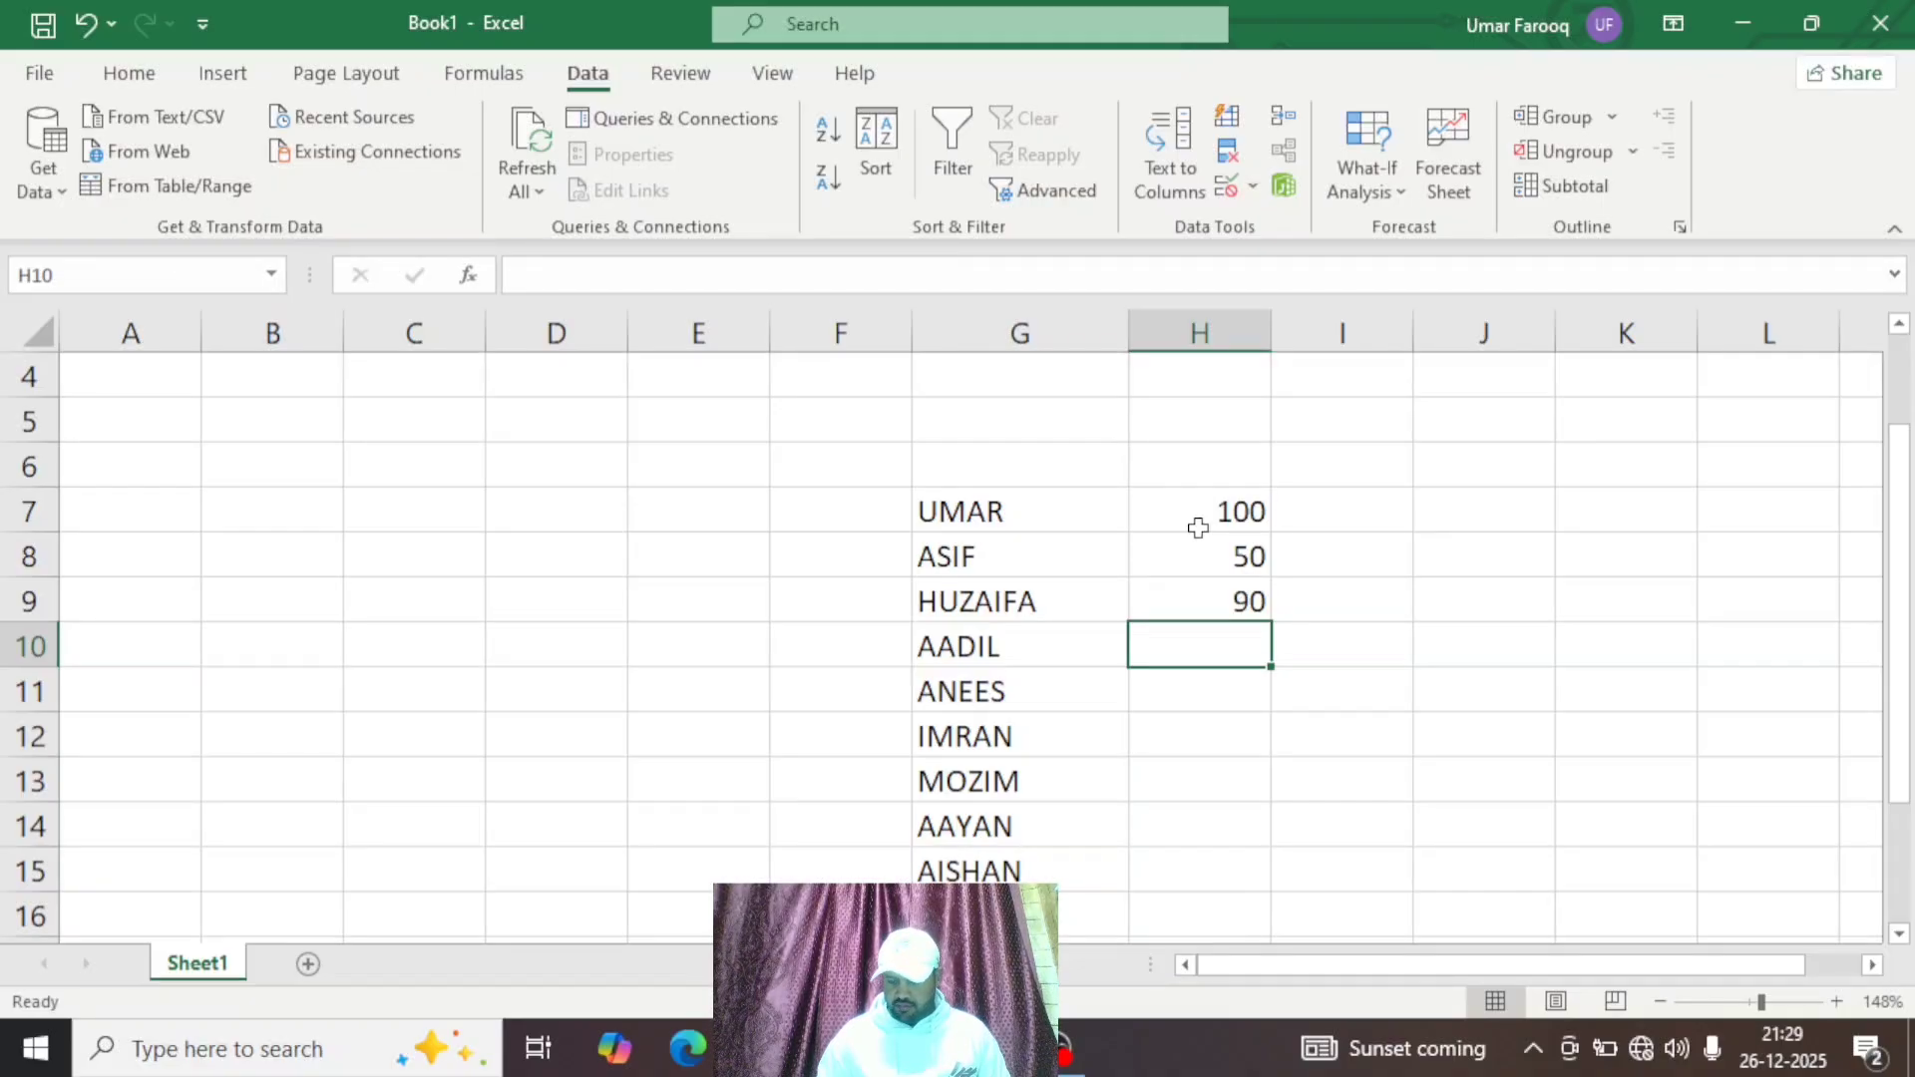
Enter the values 54, 78 and 96 in cells H10 through H12.
text(54)
key(Return)
text(78)
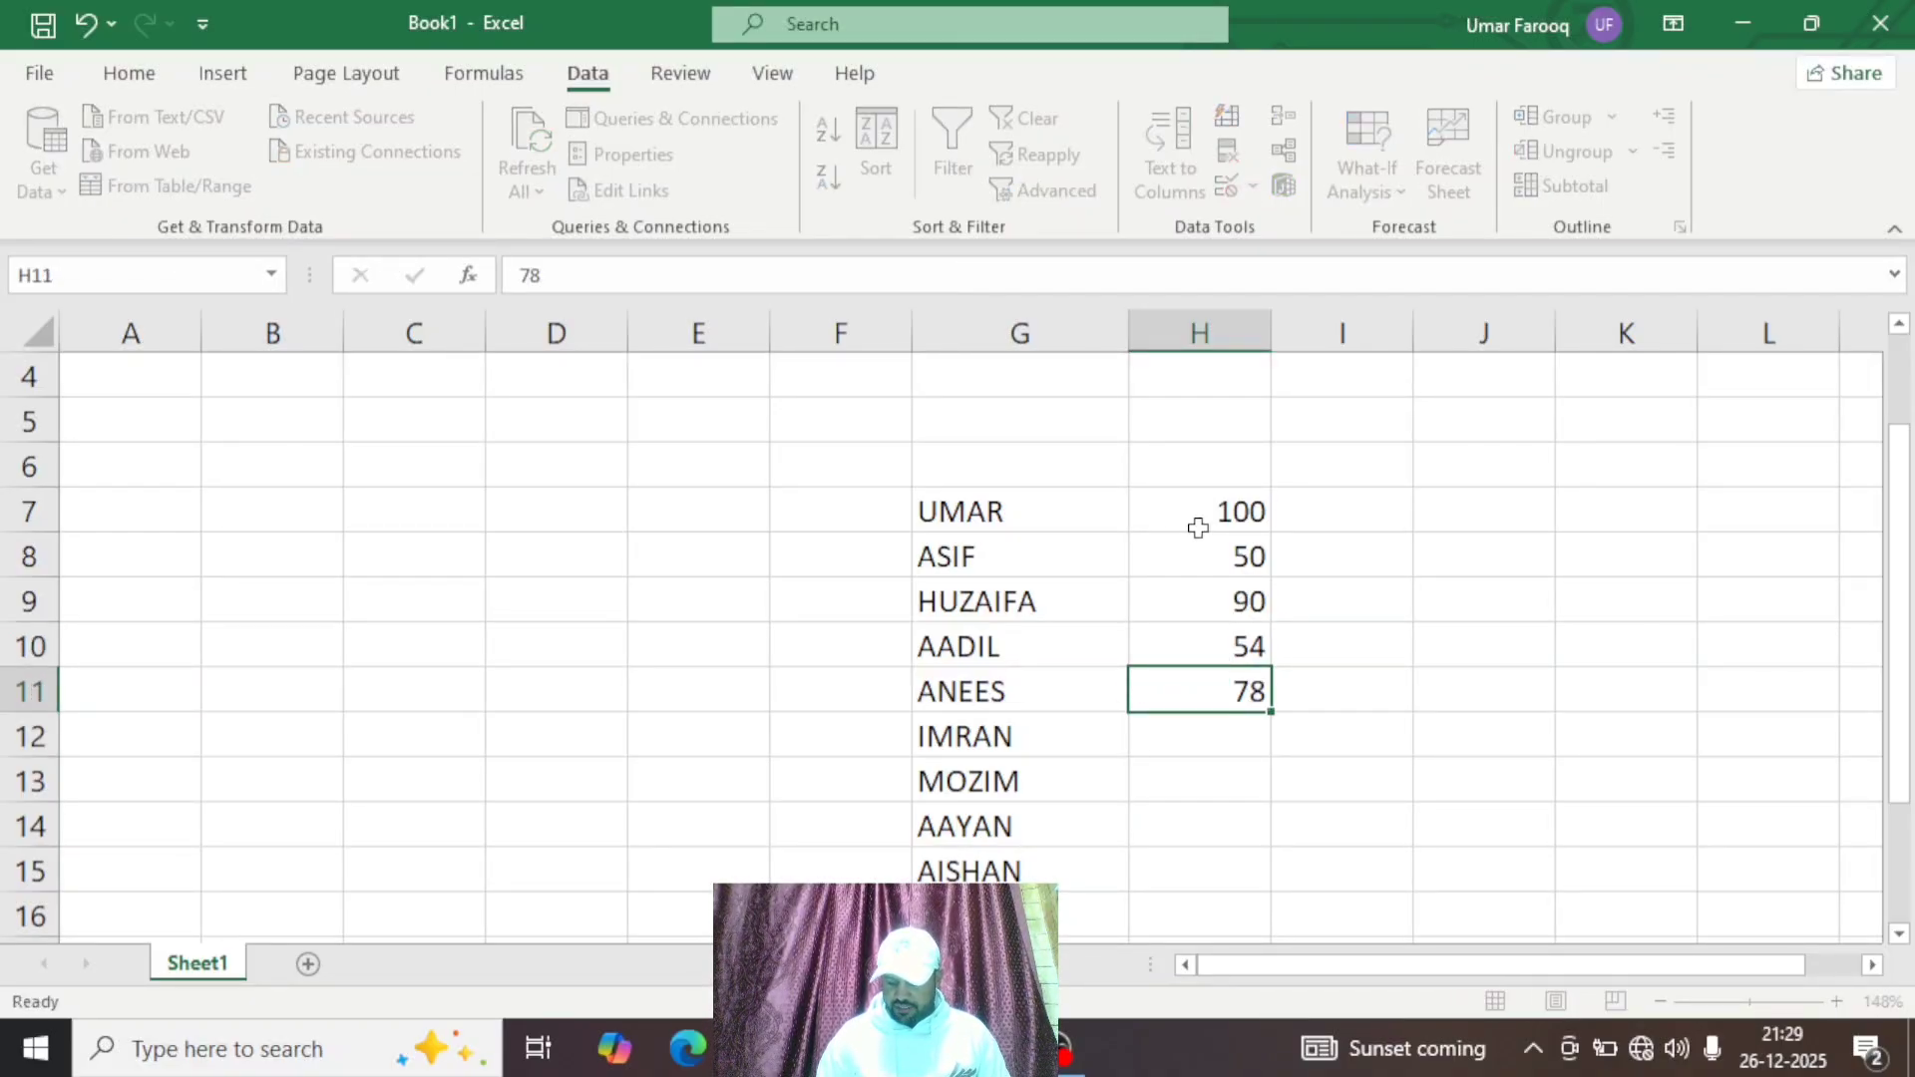
key(Return)
text(96)
key(Return)
Enter the values 23, 78 and 45 in cells H13 through H15 beside the last three names.
text(2)
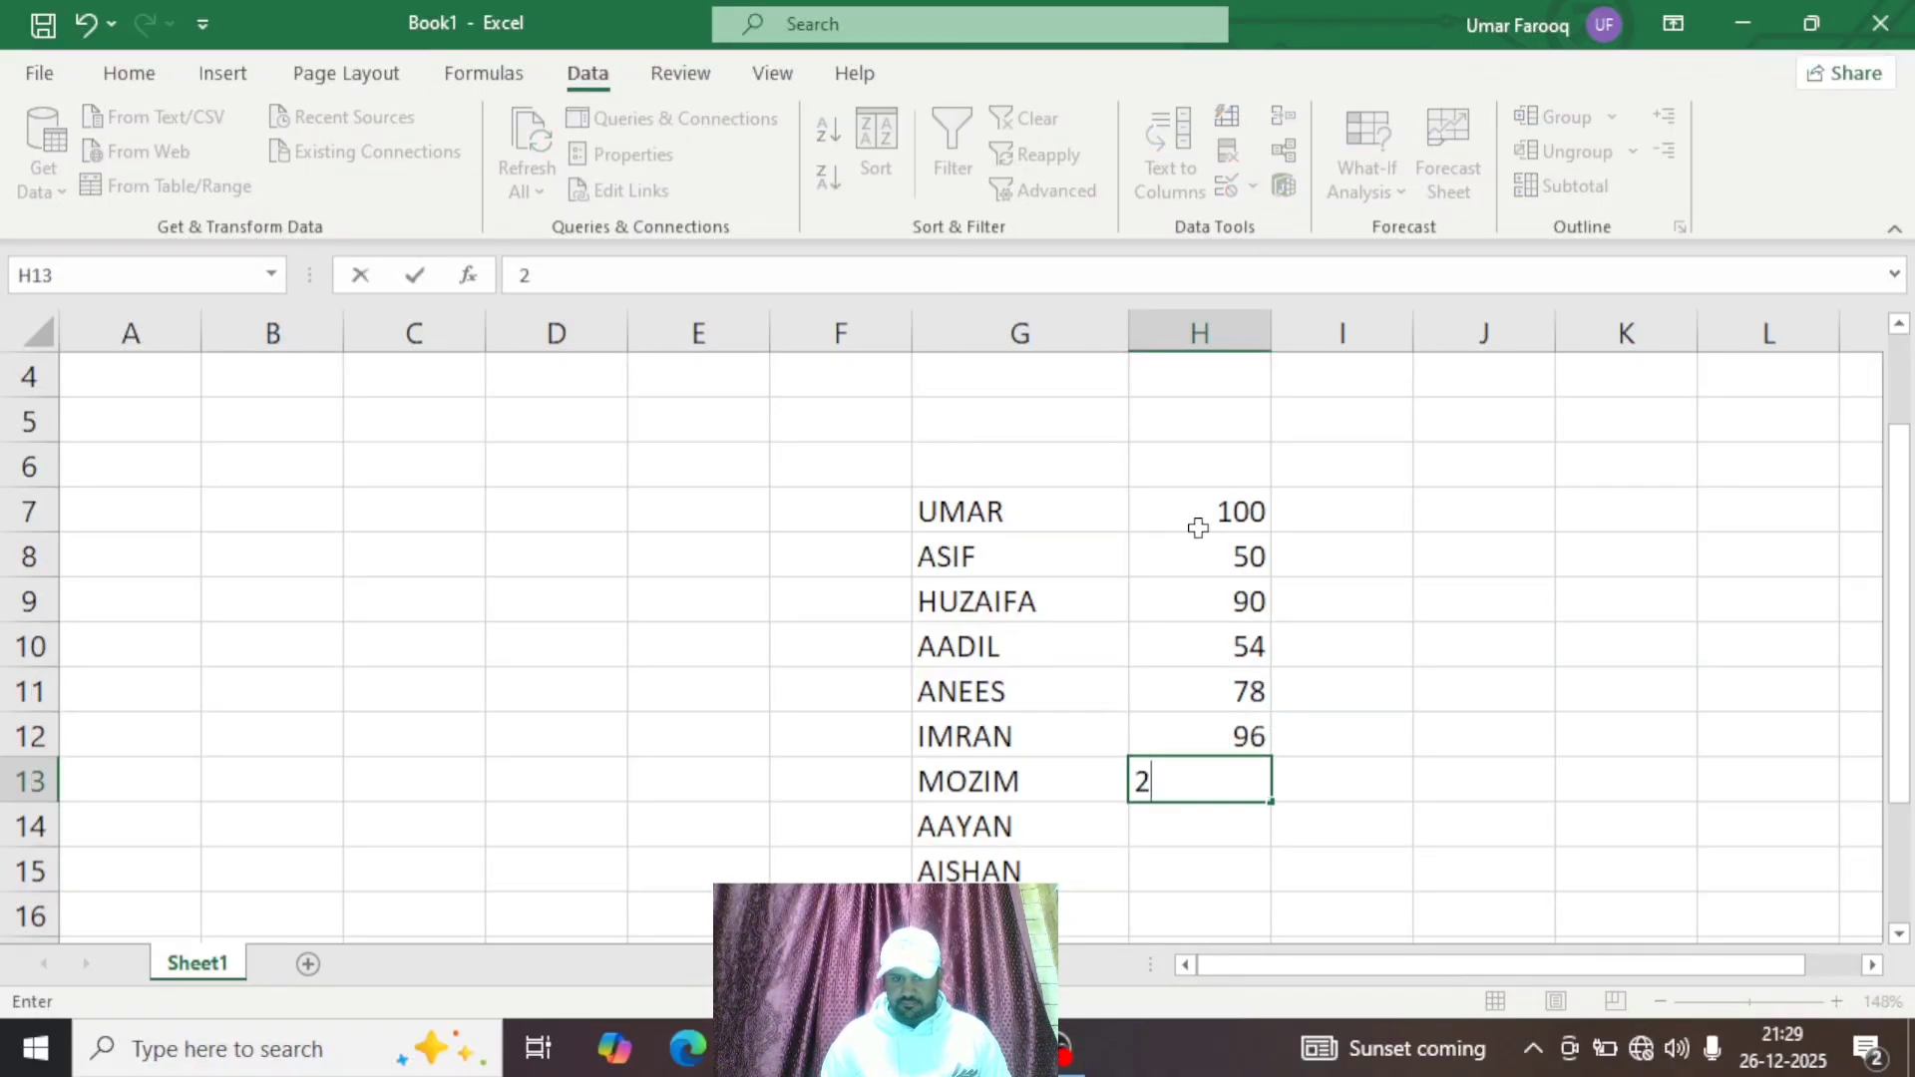
text(3)
key(Return)
text(78)
key(Return)
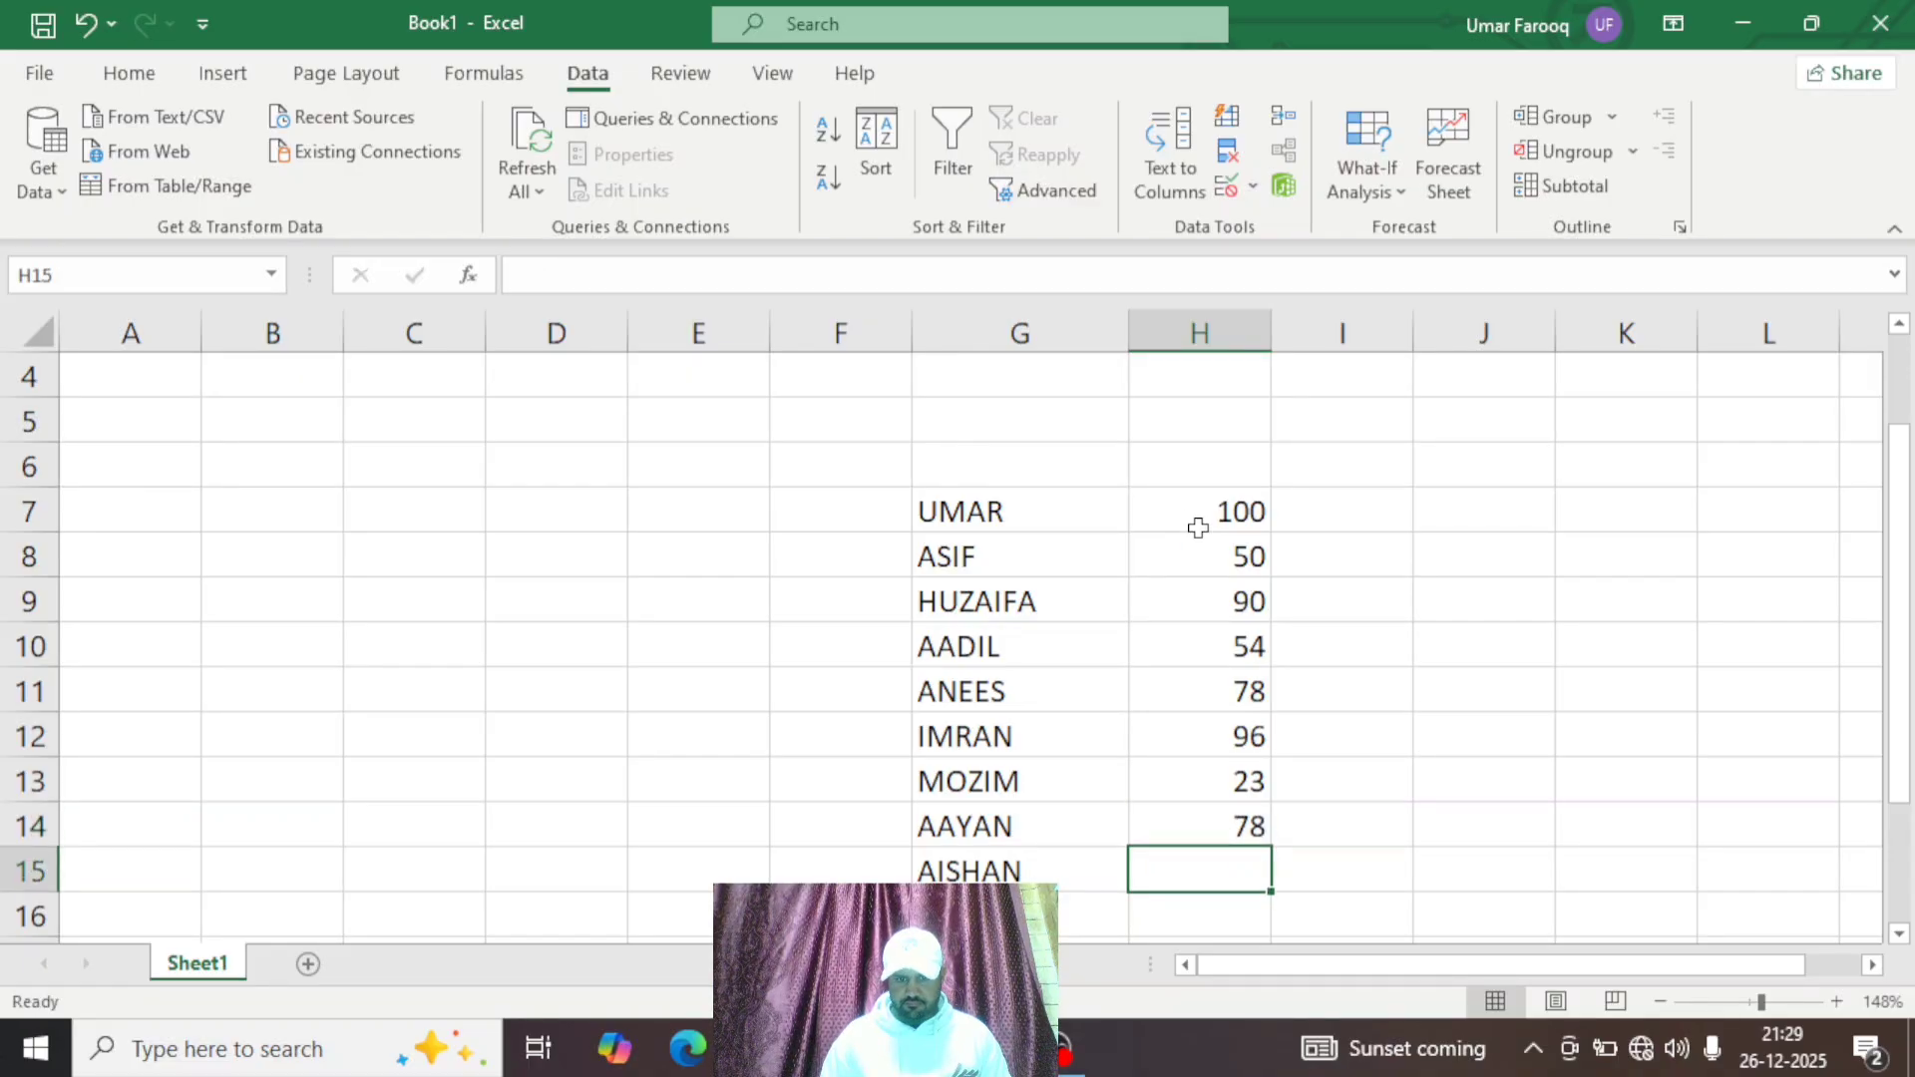
text(45)
key(Return)
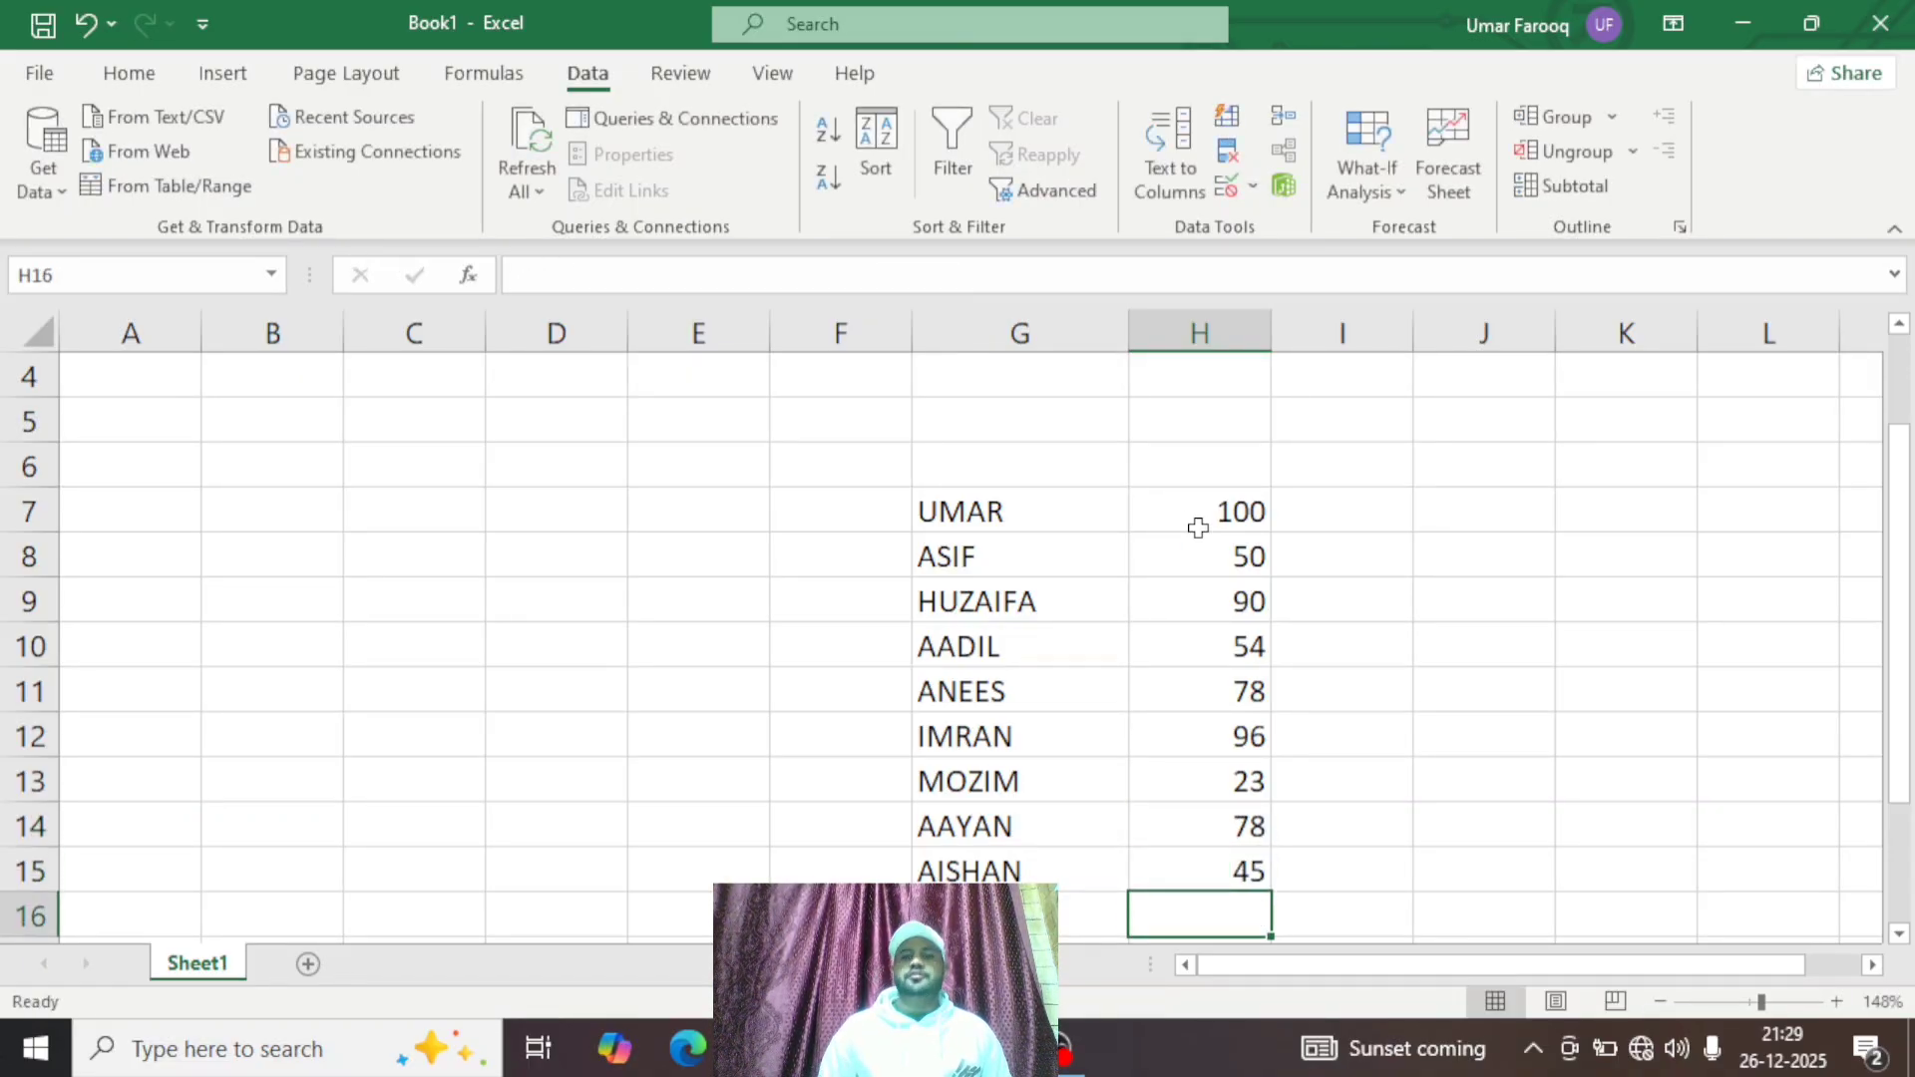
click(1513, 531)
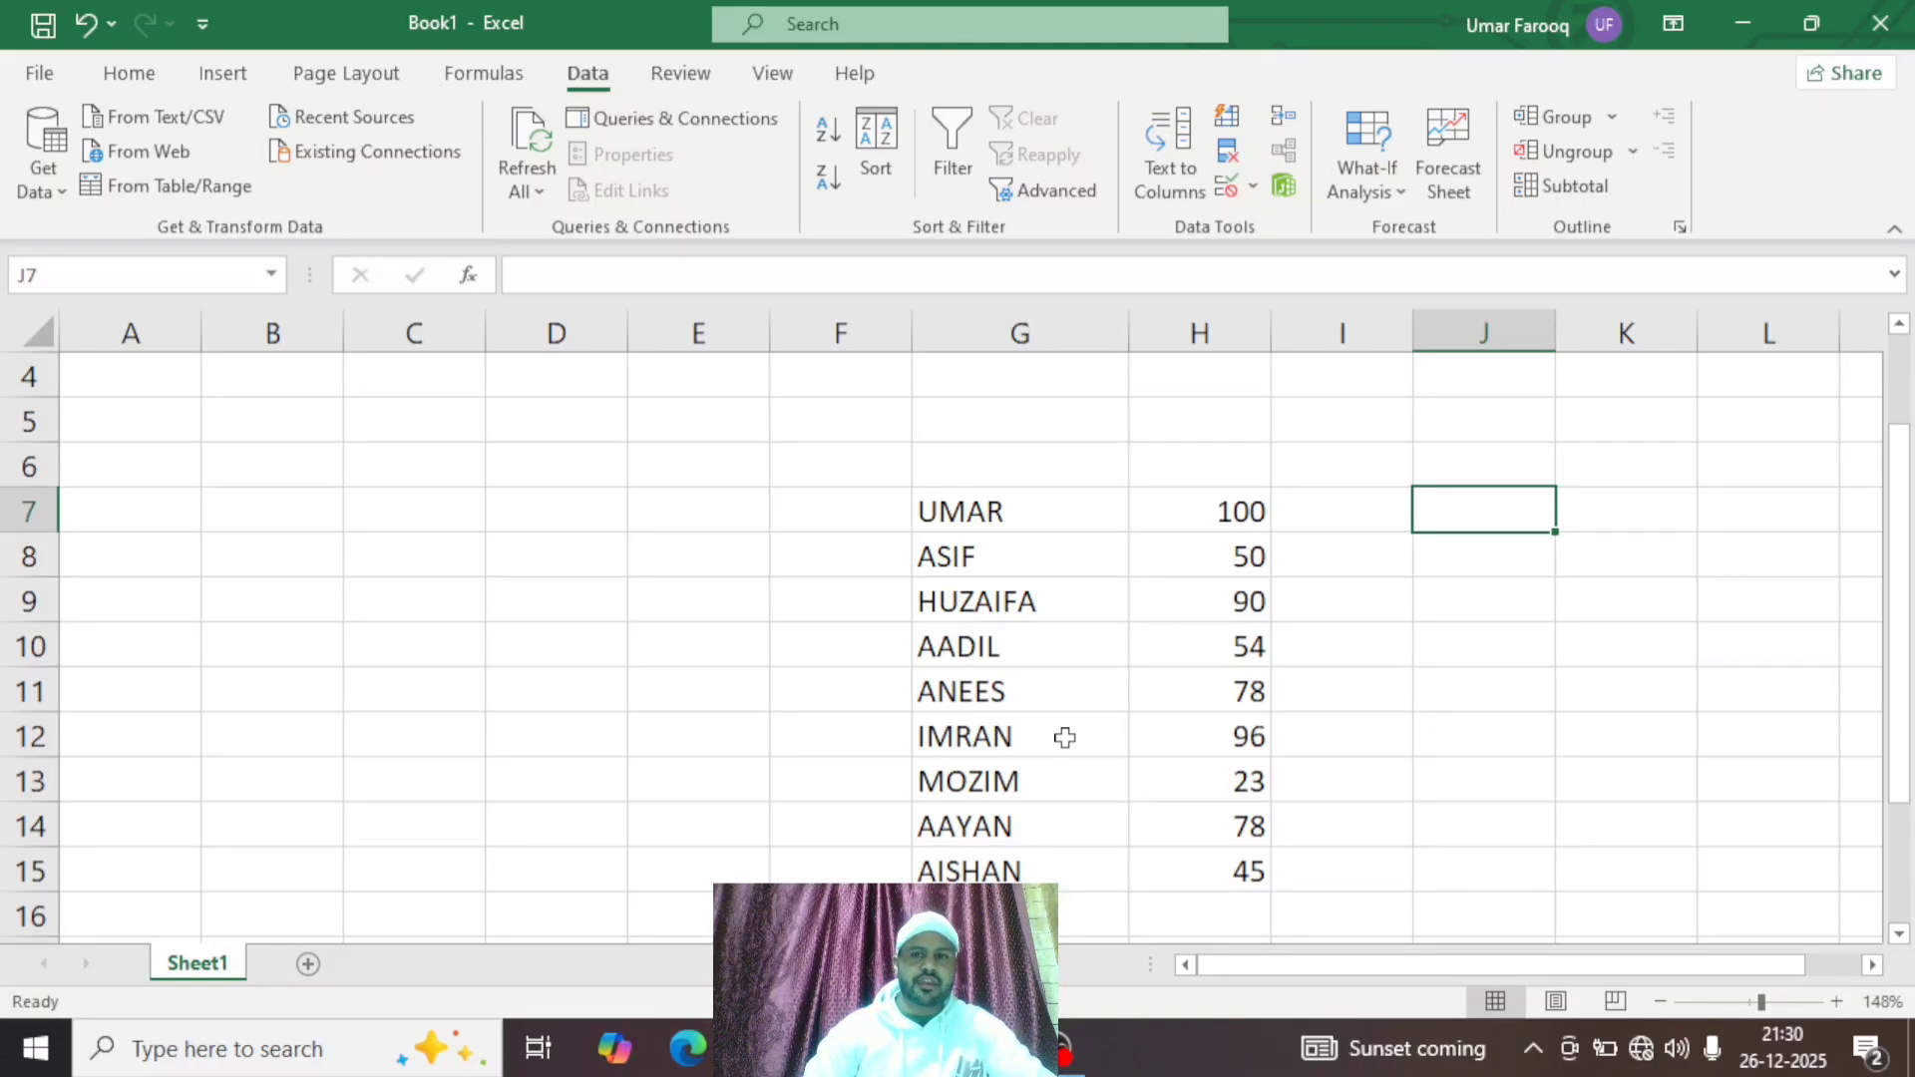
click(1666, 645)
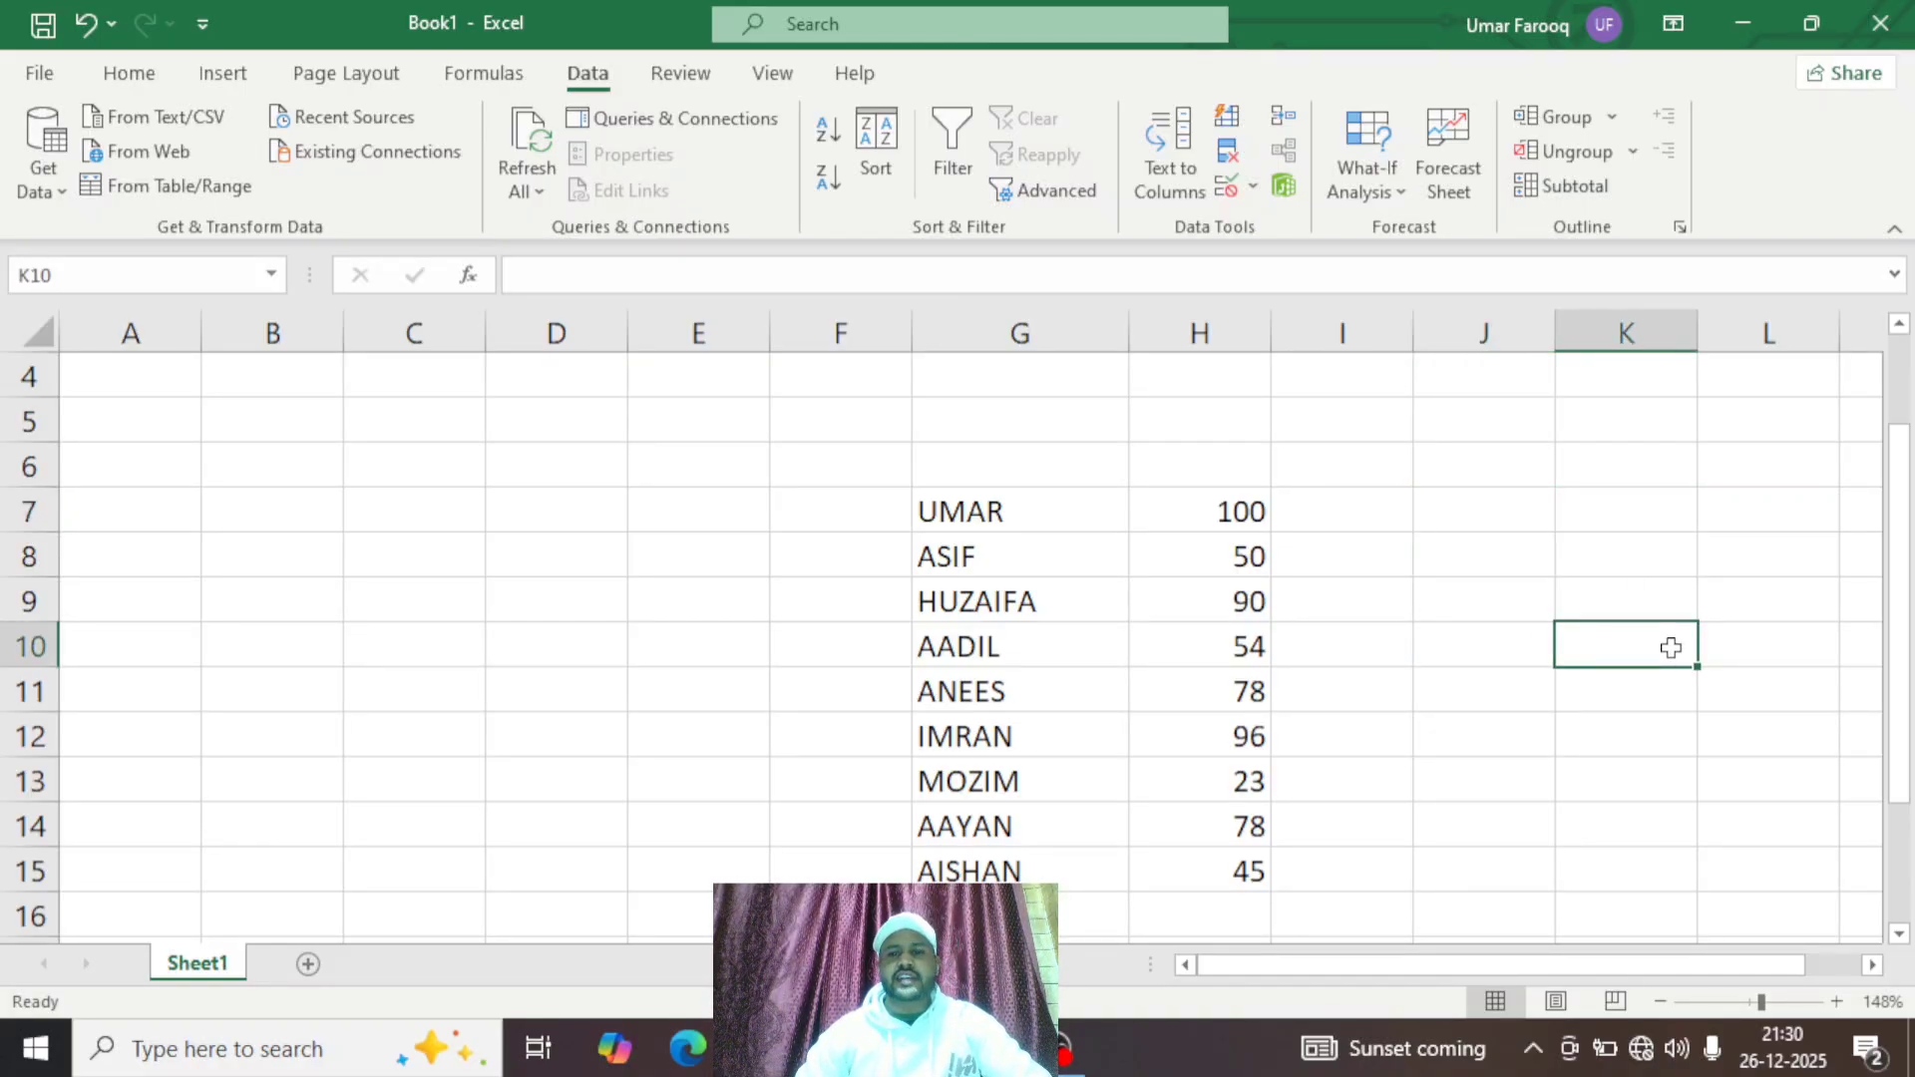
click(1474, 514)
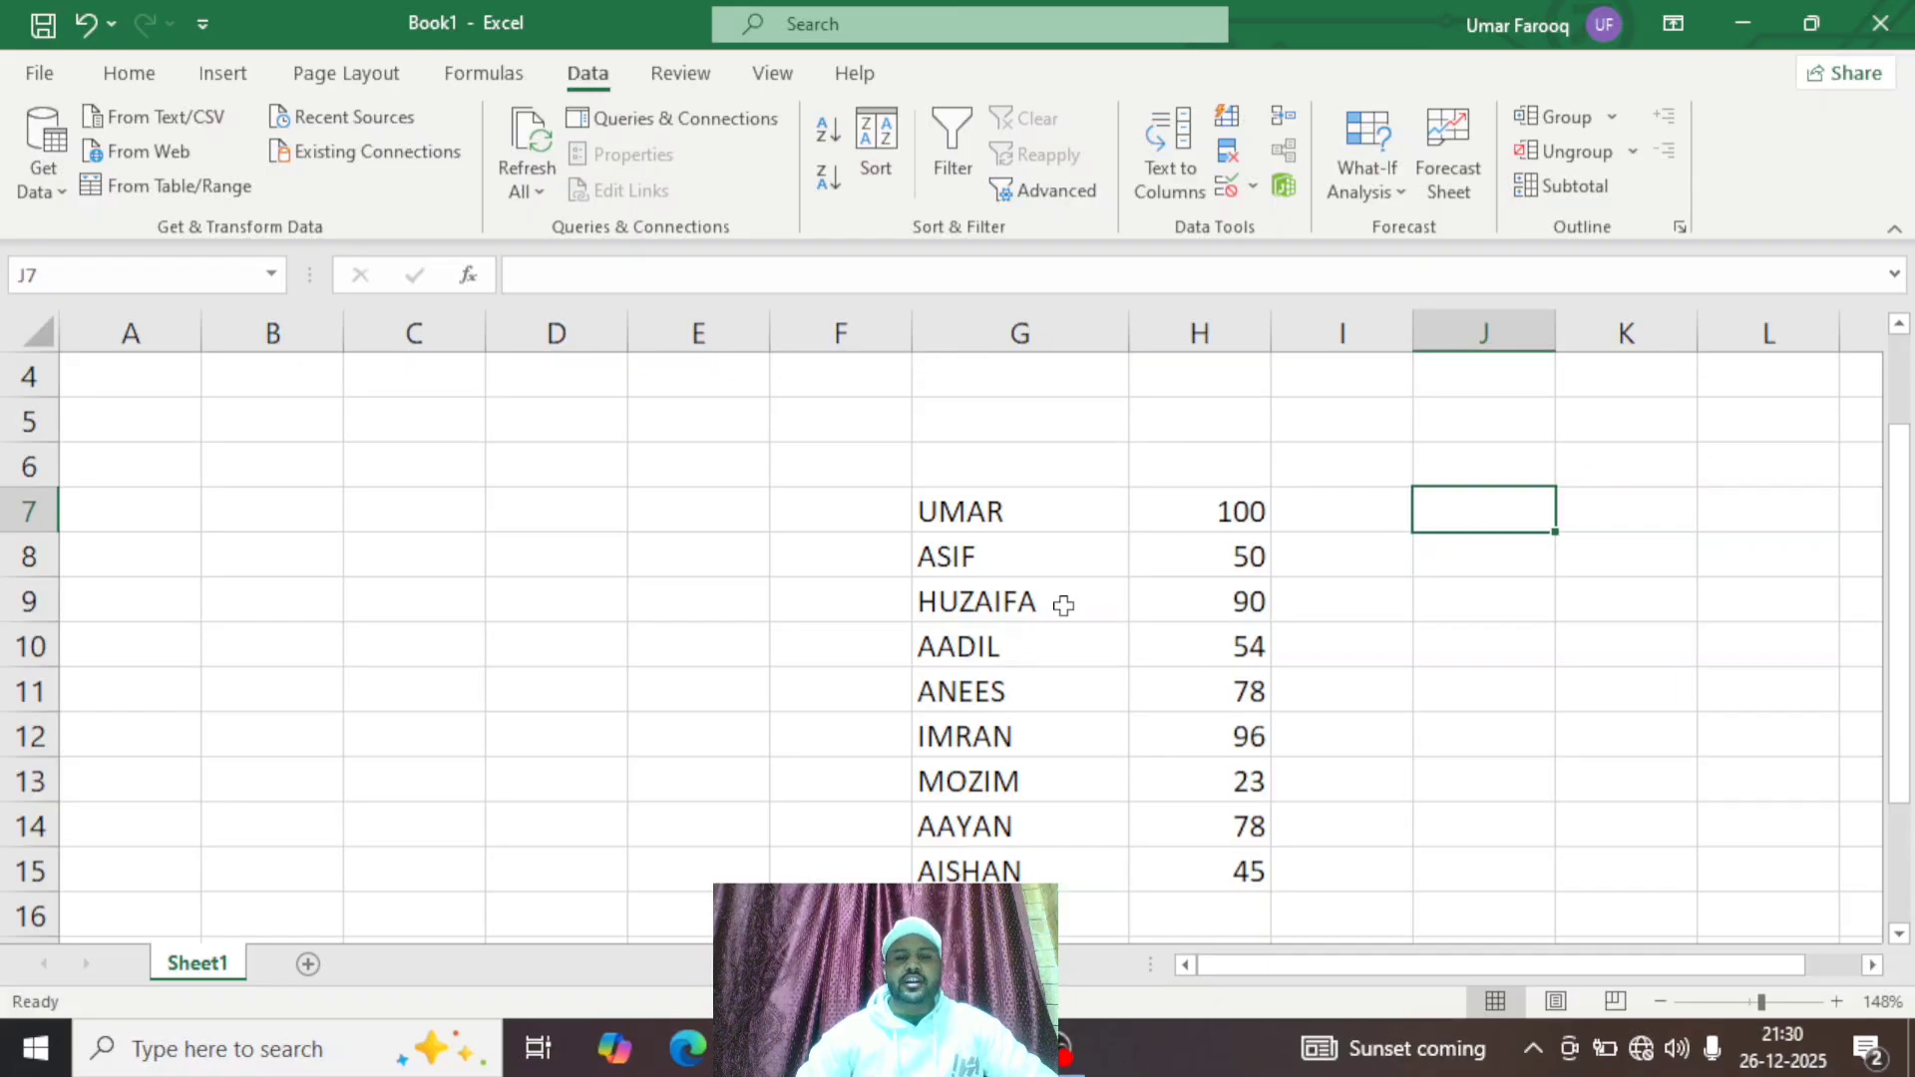
click(932, 735)
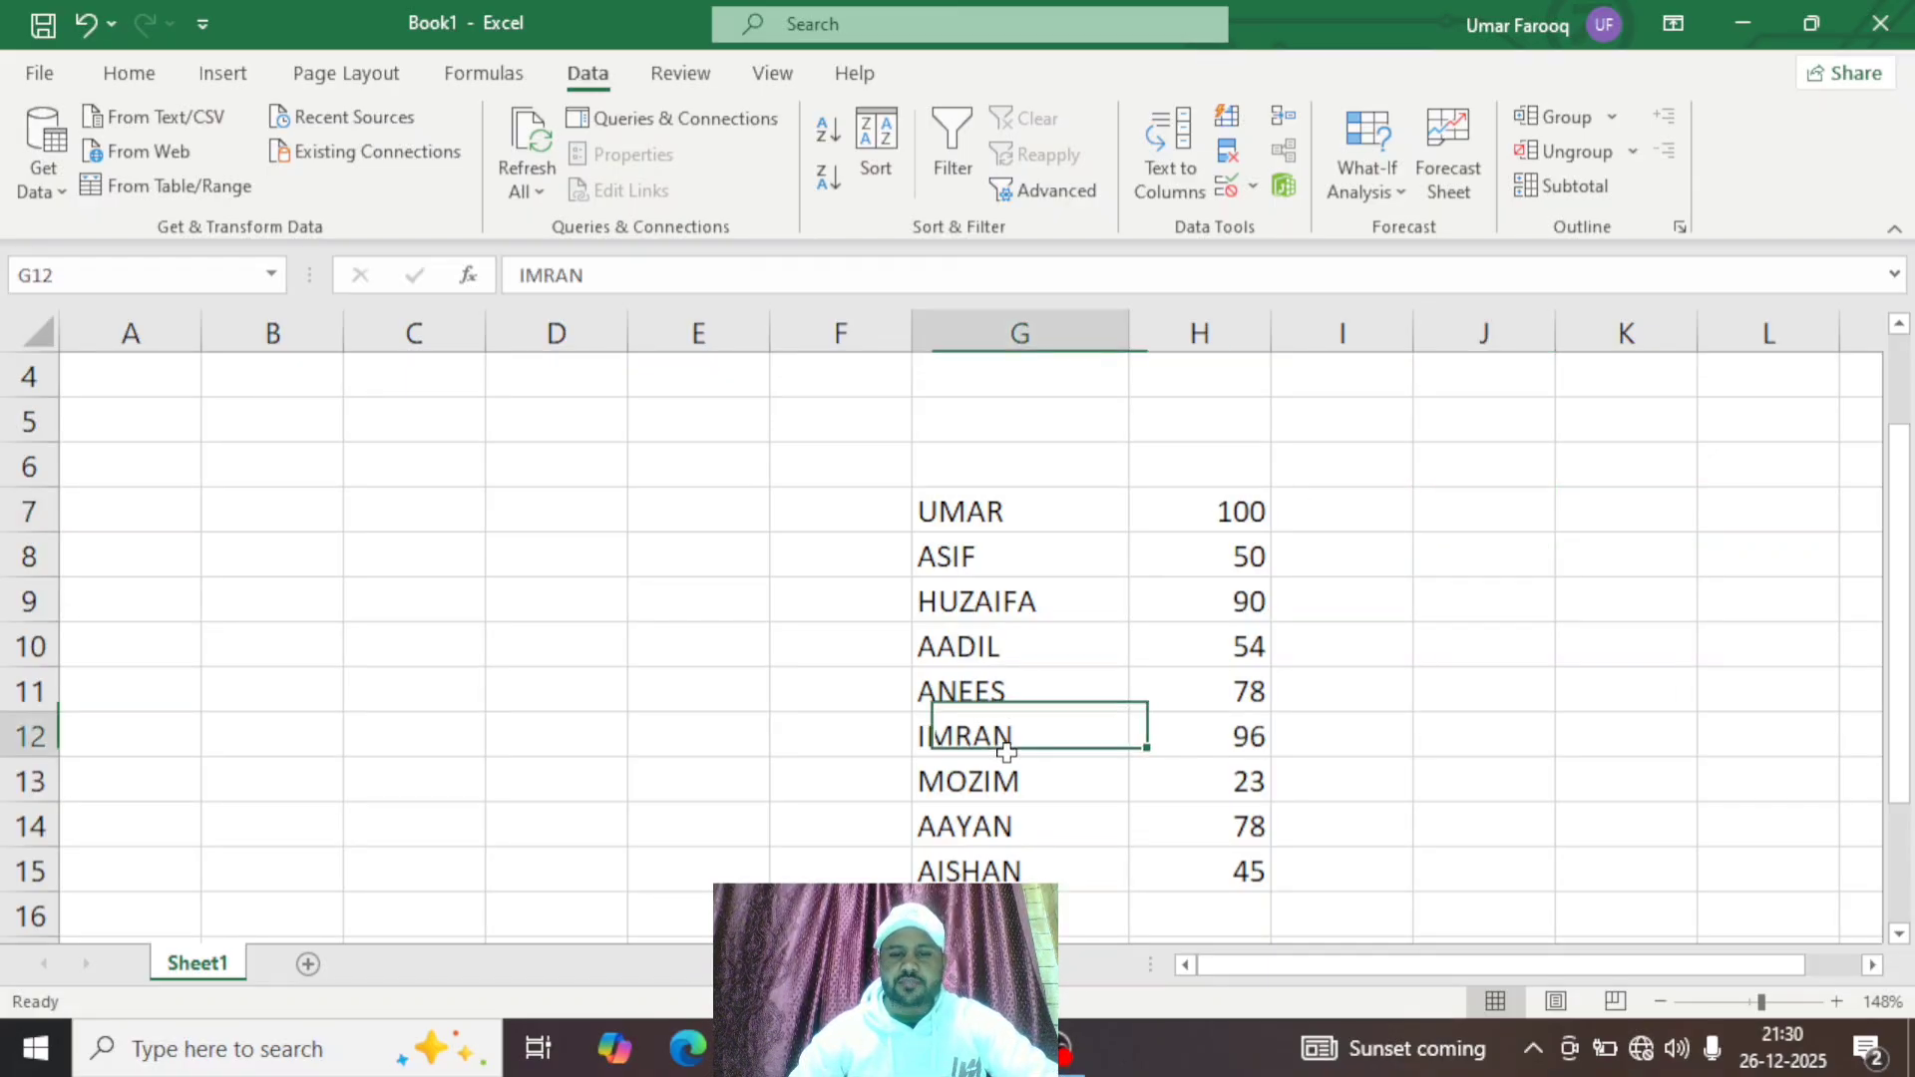
click(1253, 733)
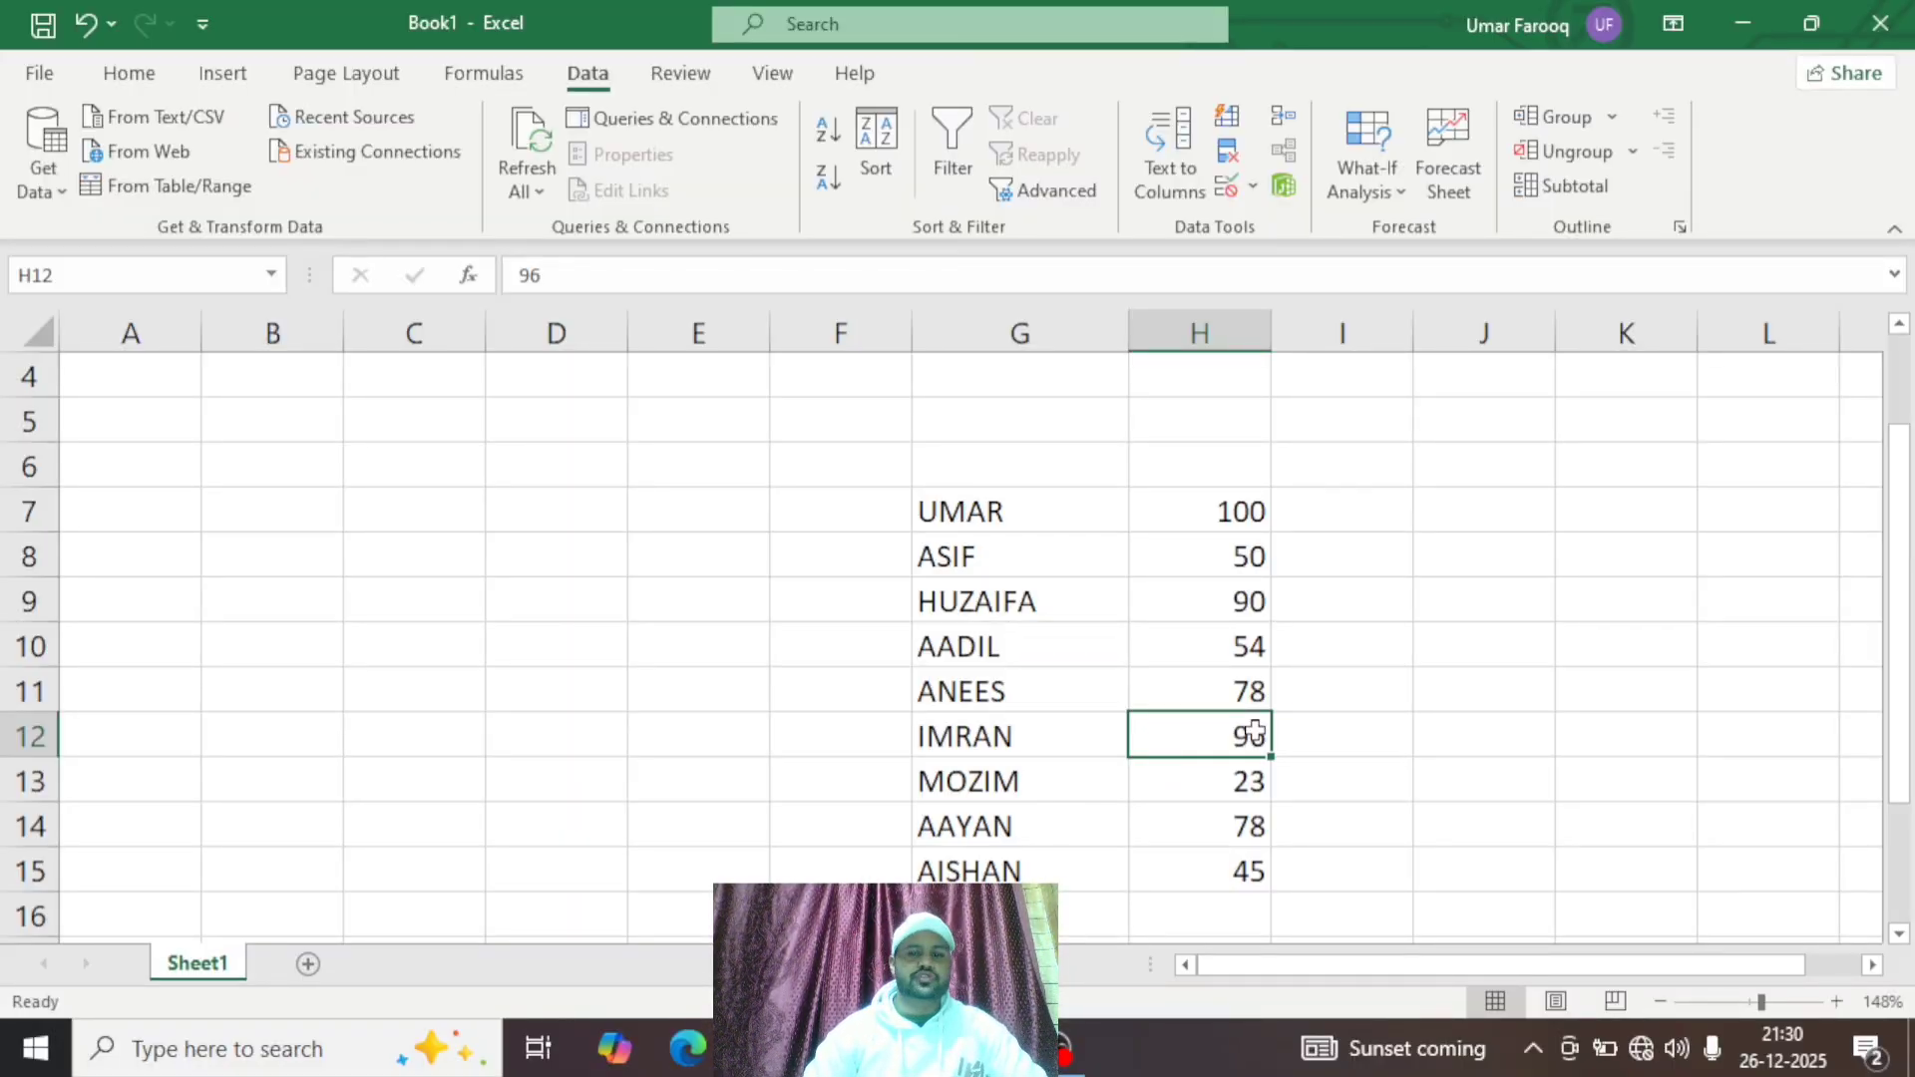
click(1730, 602)
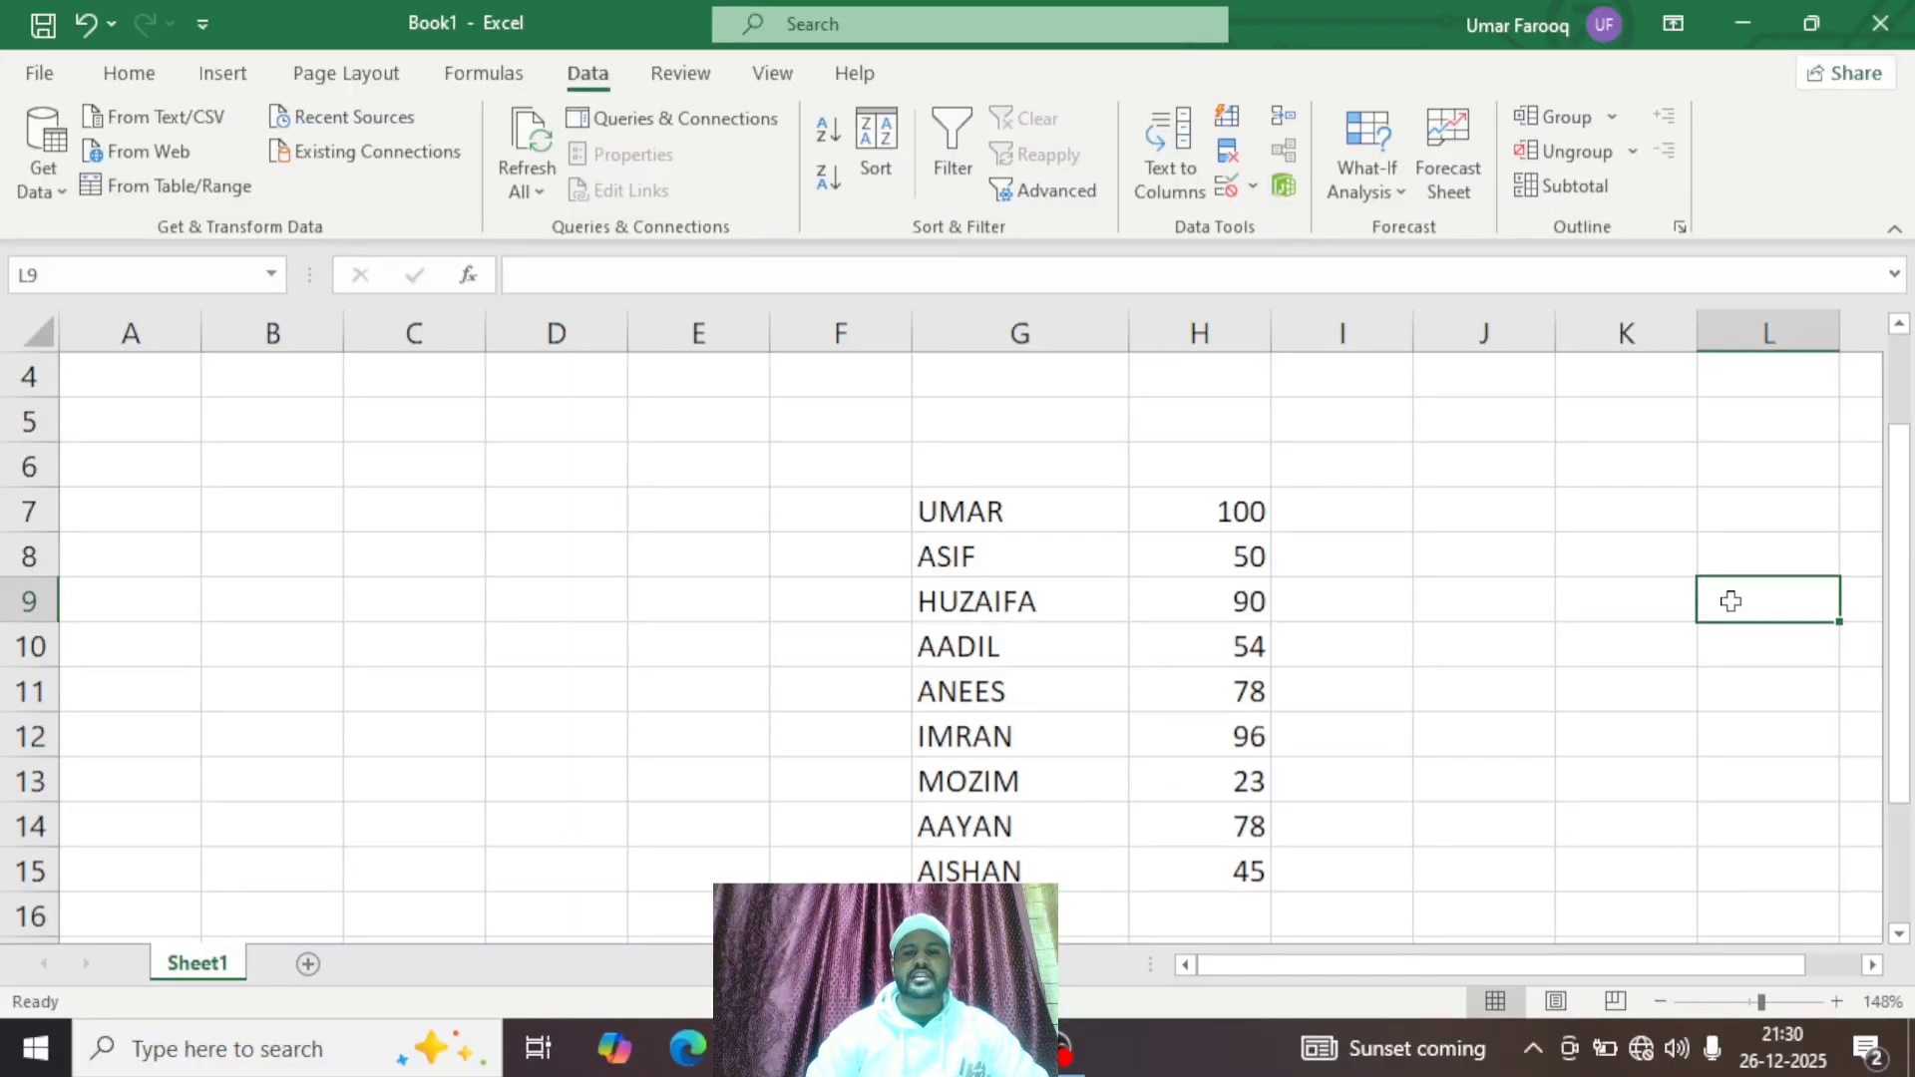
Enter the placeholder text NAME in cell J6 beside the sample table.
click(1480, 465)
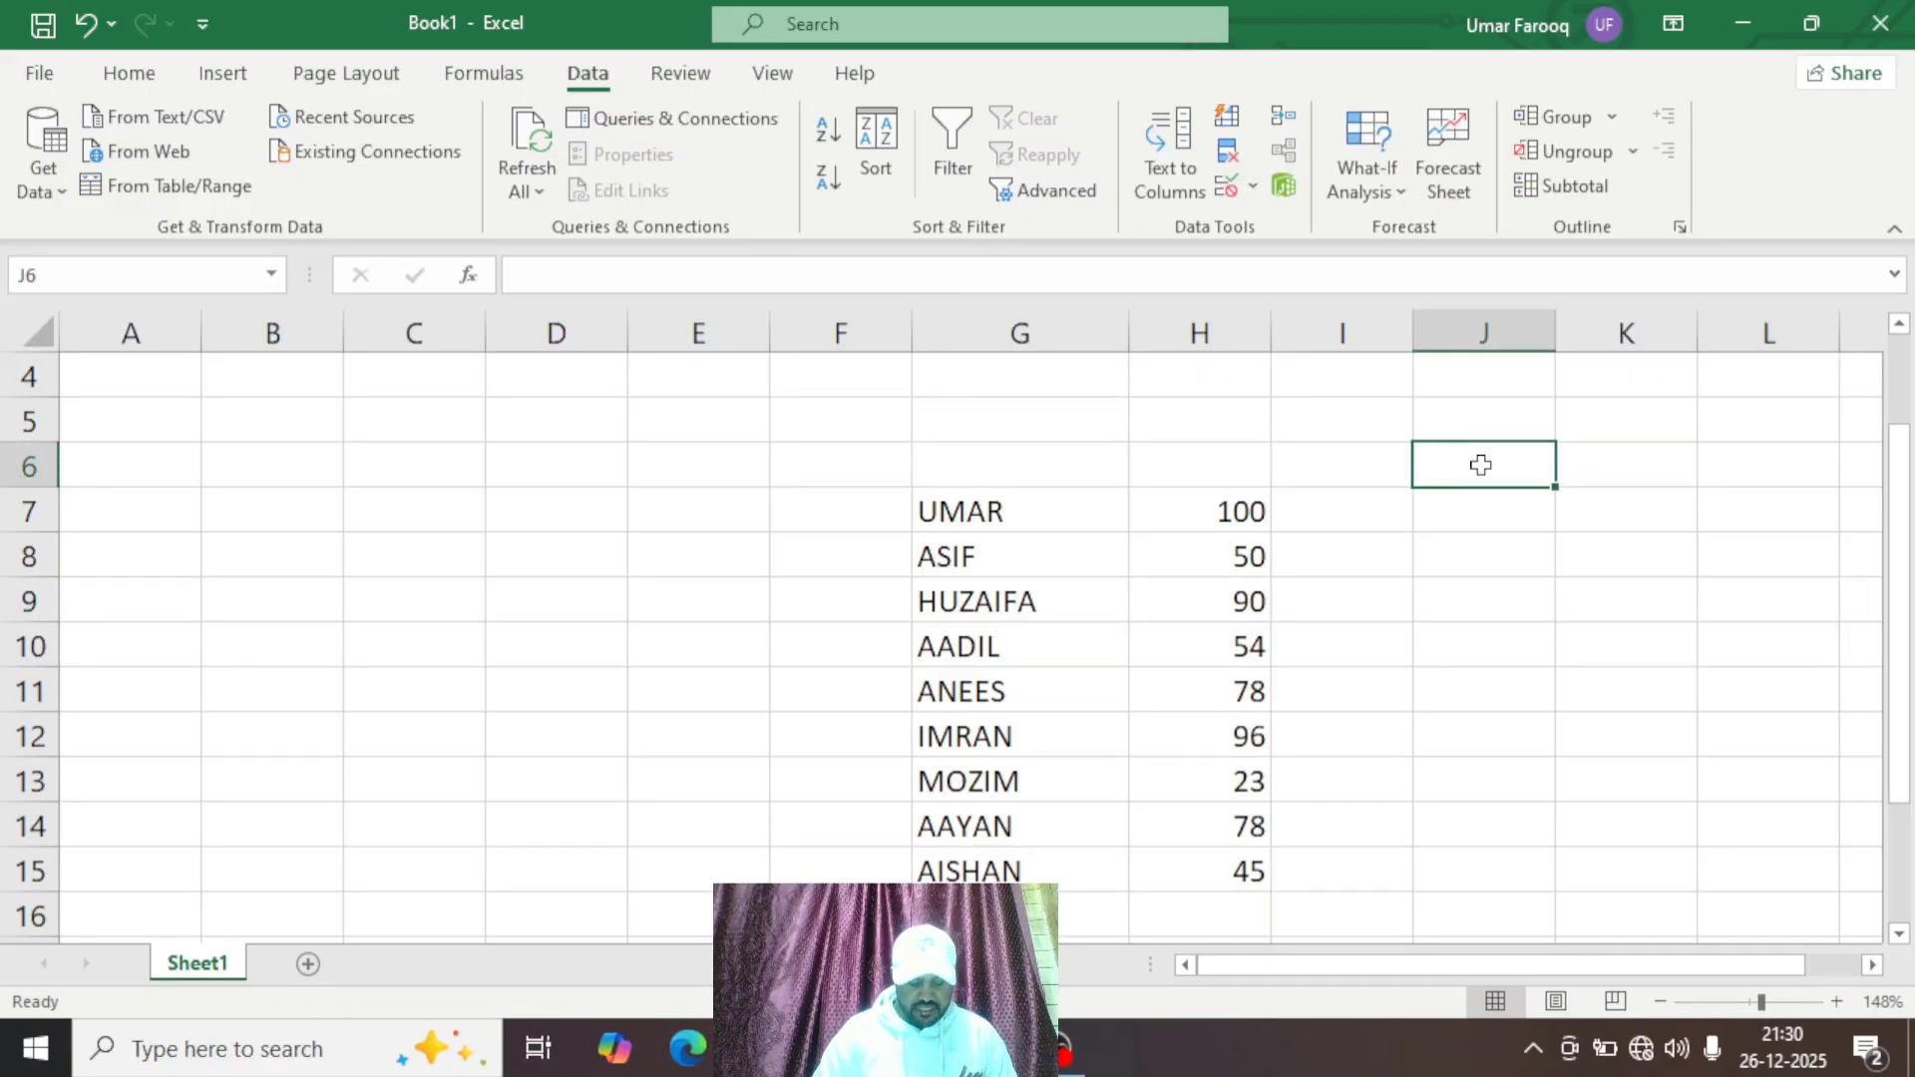
text(NAME)
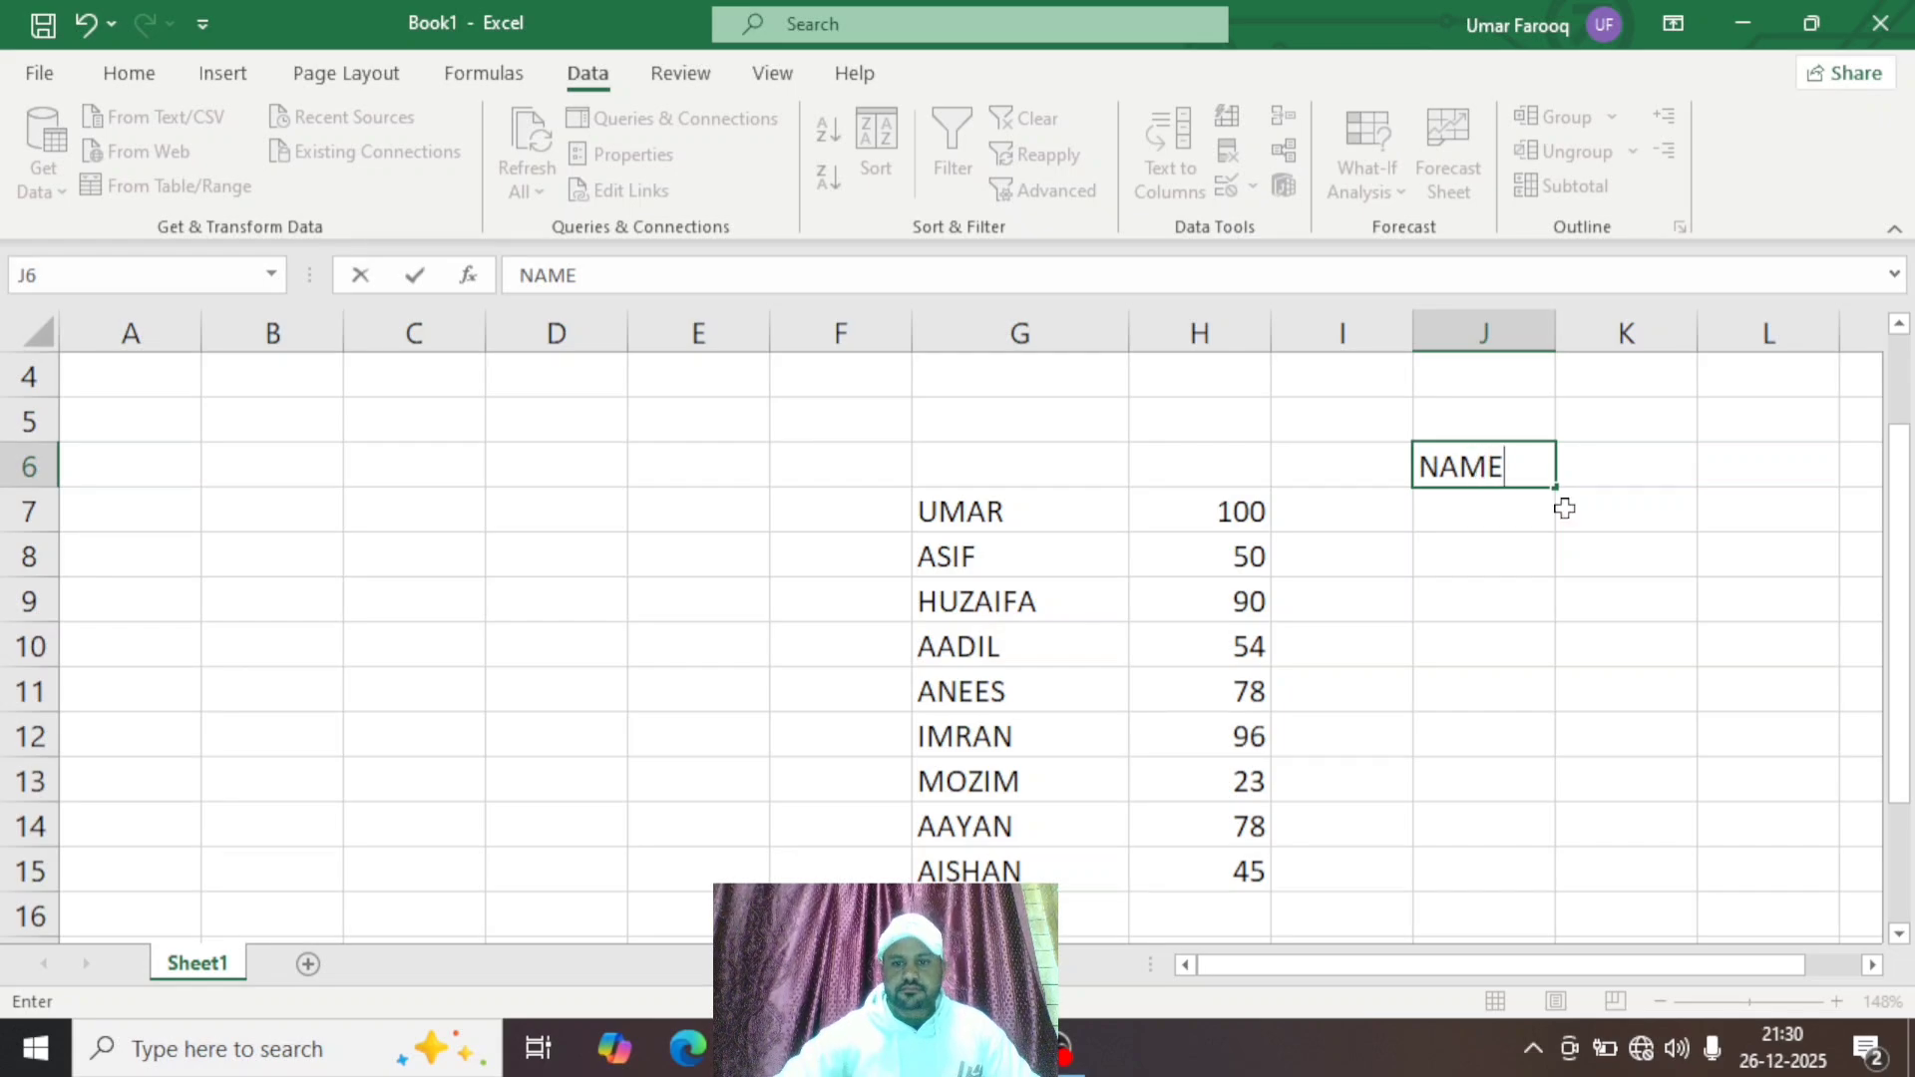
click(1594, 634)
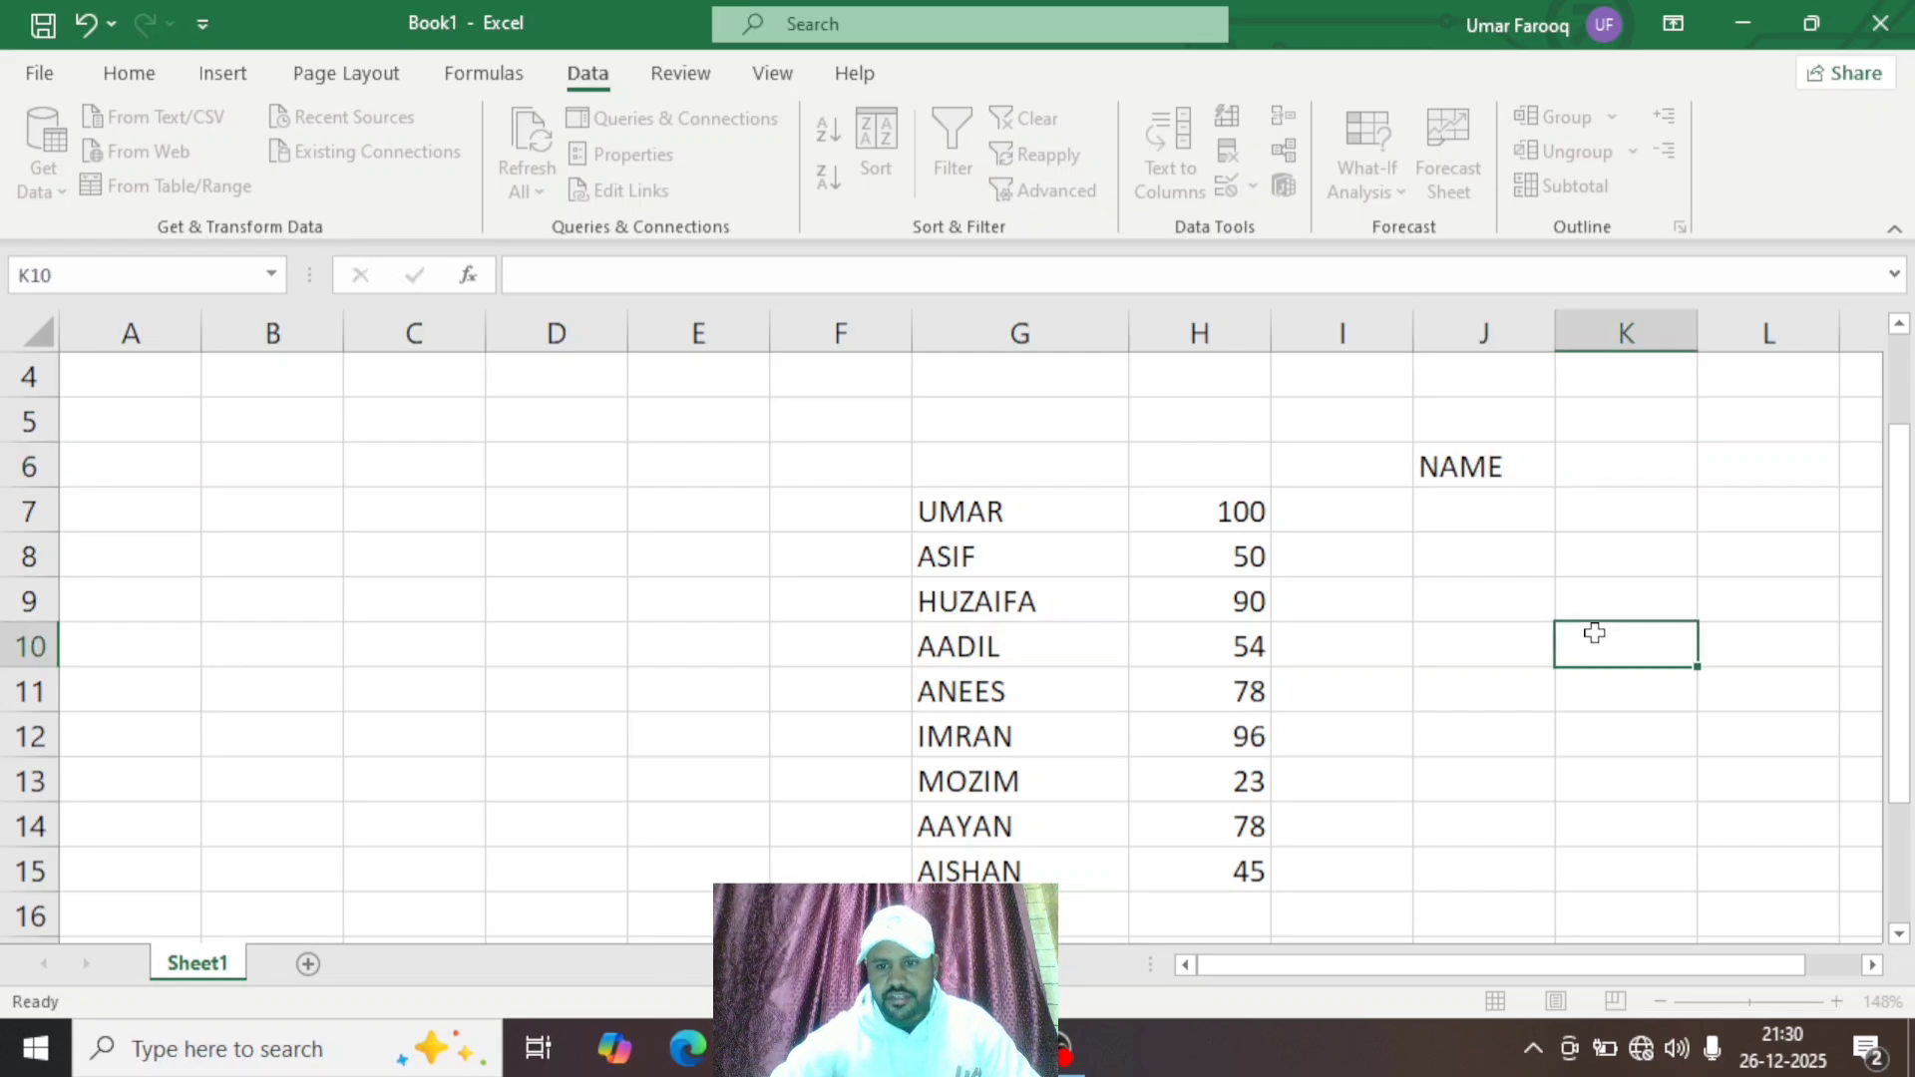
Enter the formula =IFSUM(G7:G15,J6,H7:H15) in cell J7.
click(1474, 515)
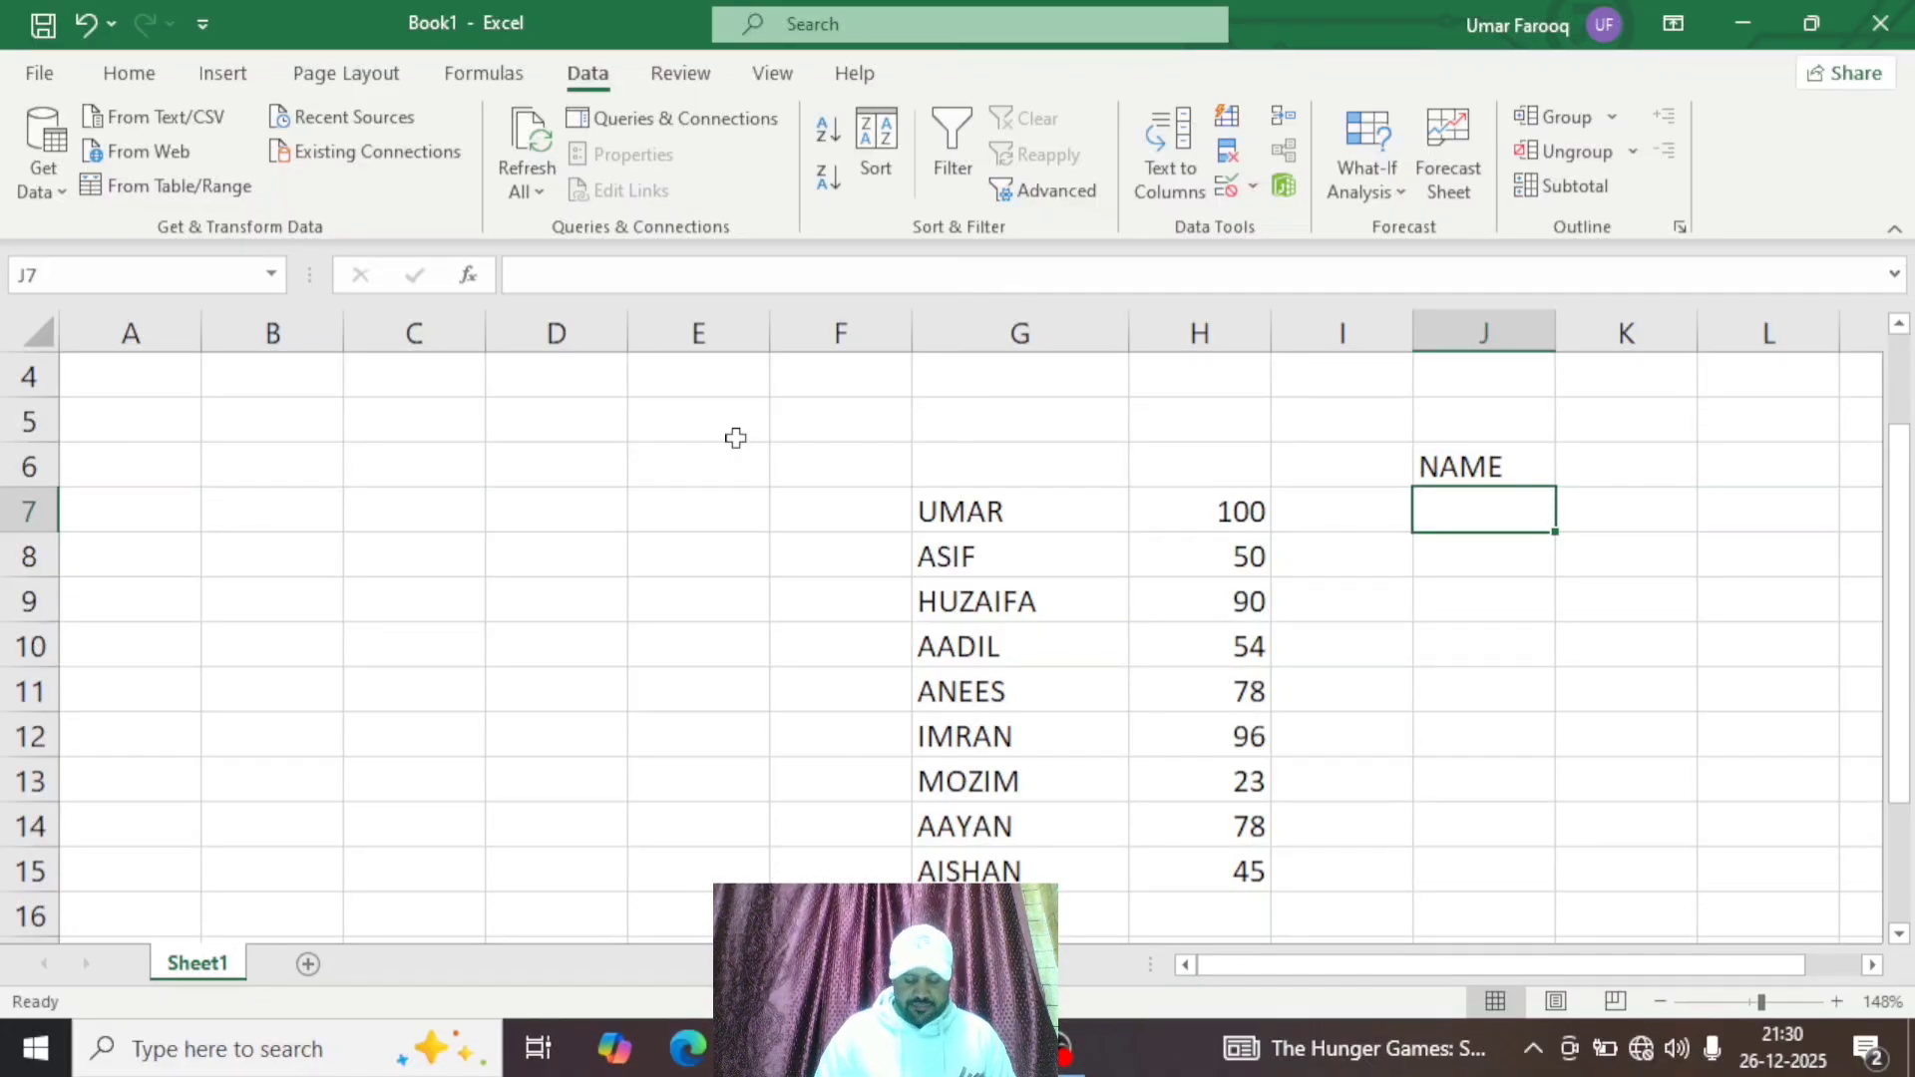
text(=)
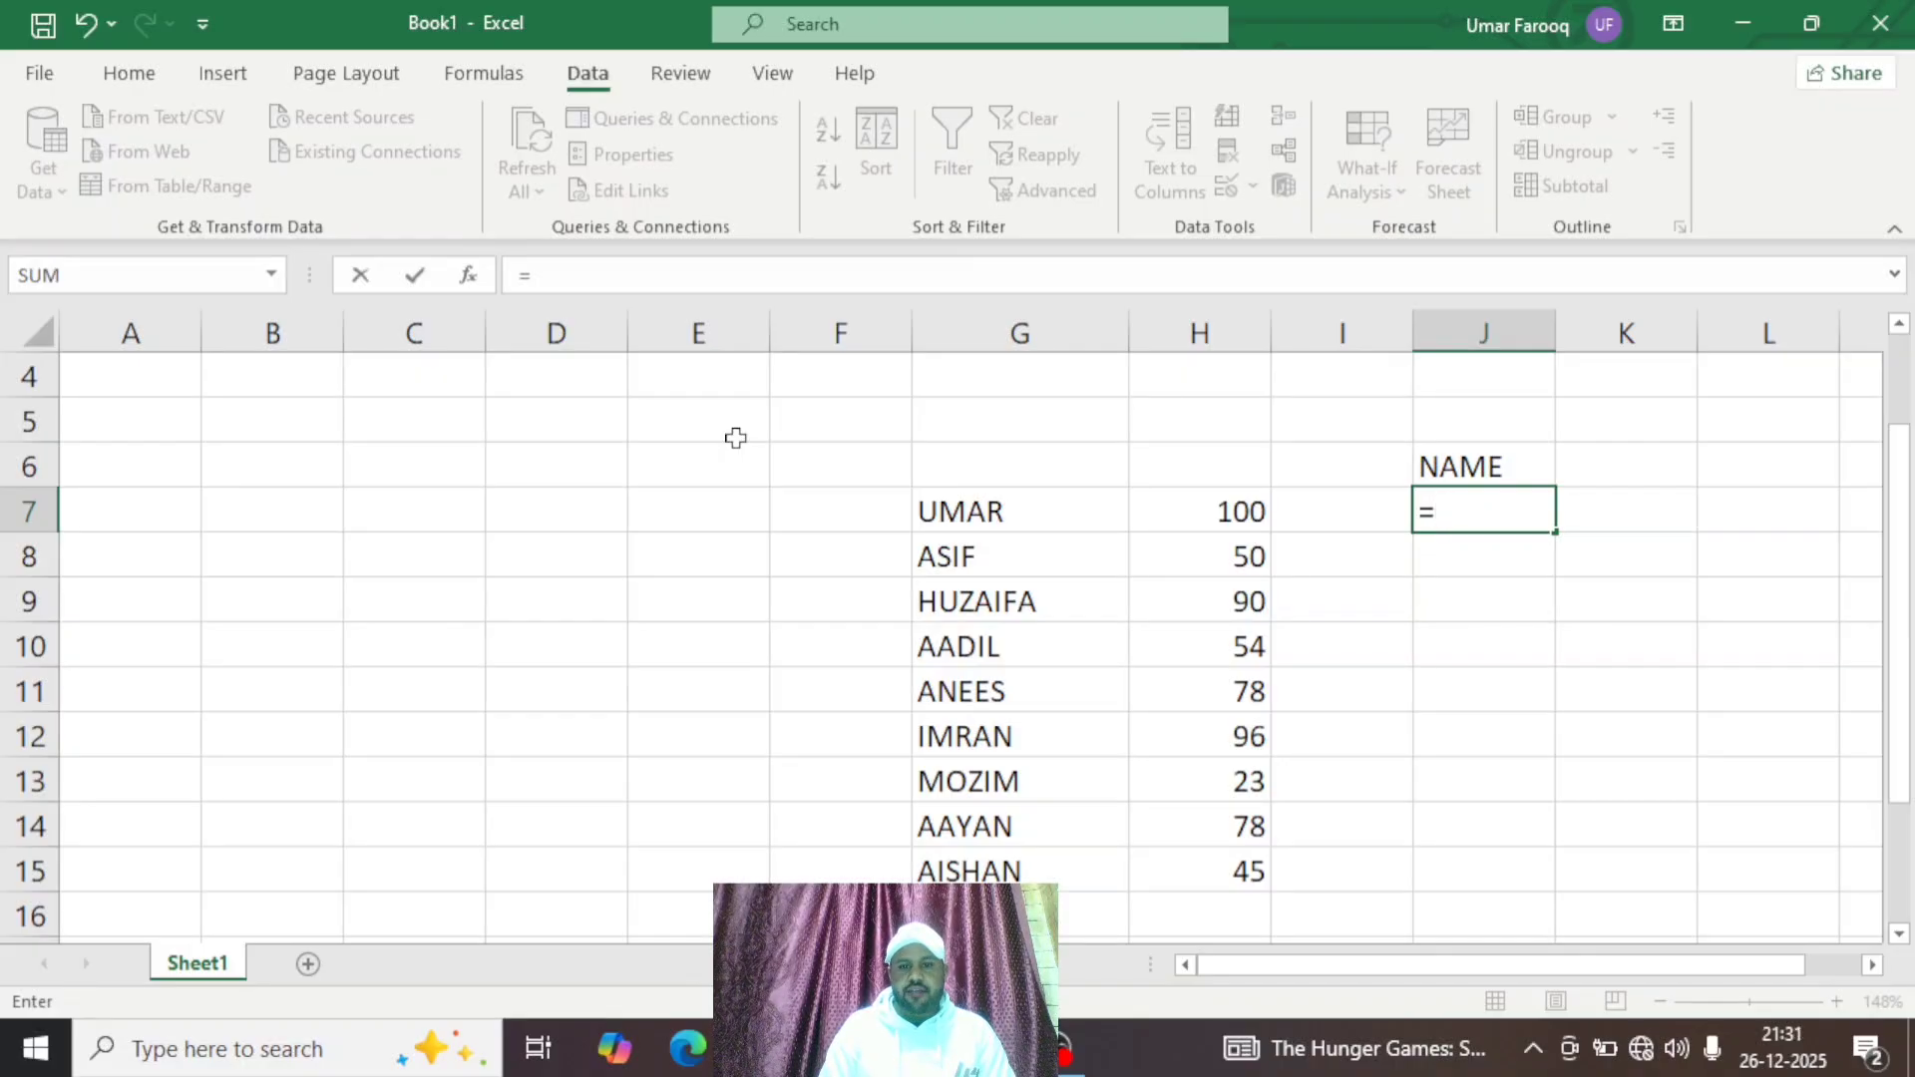
text(IF)
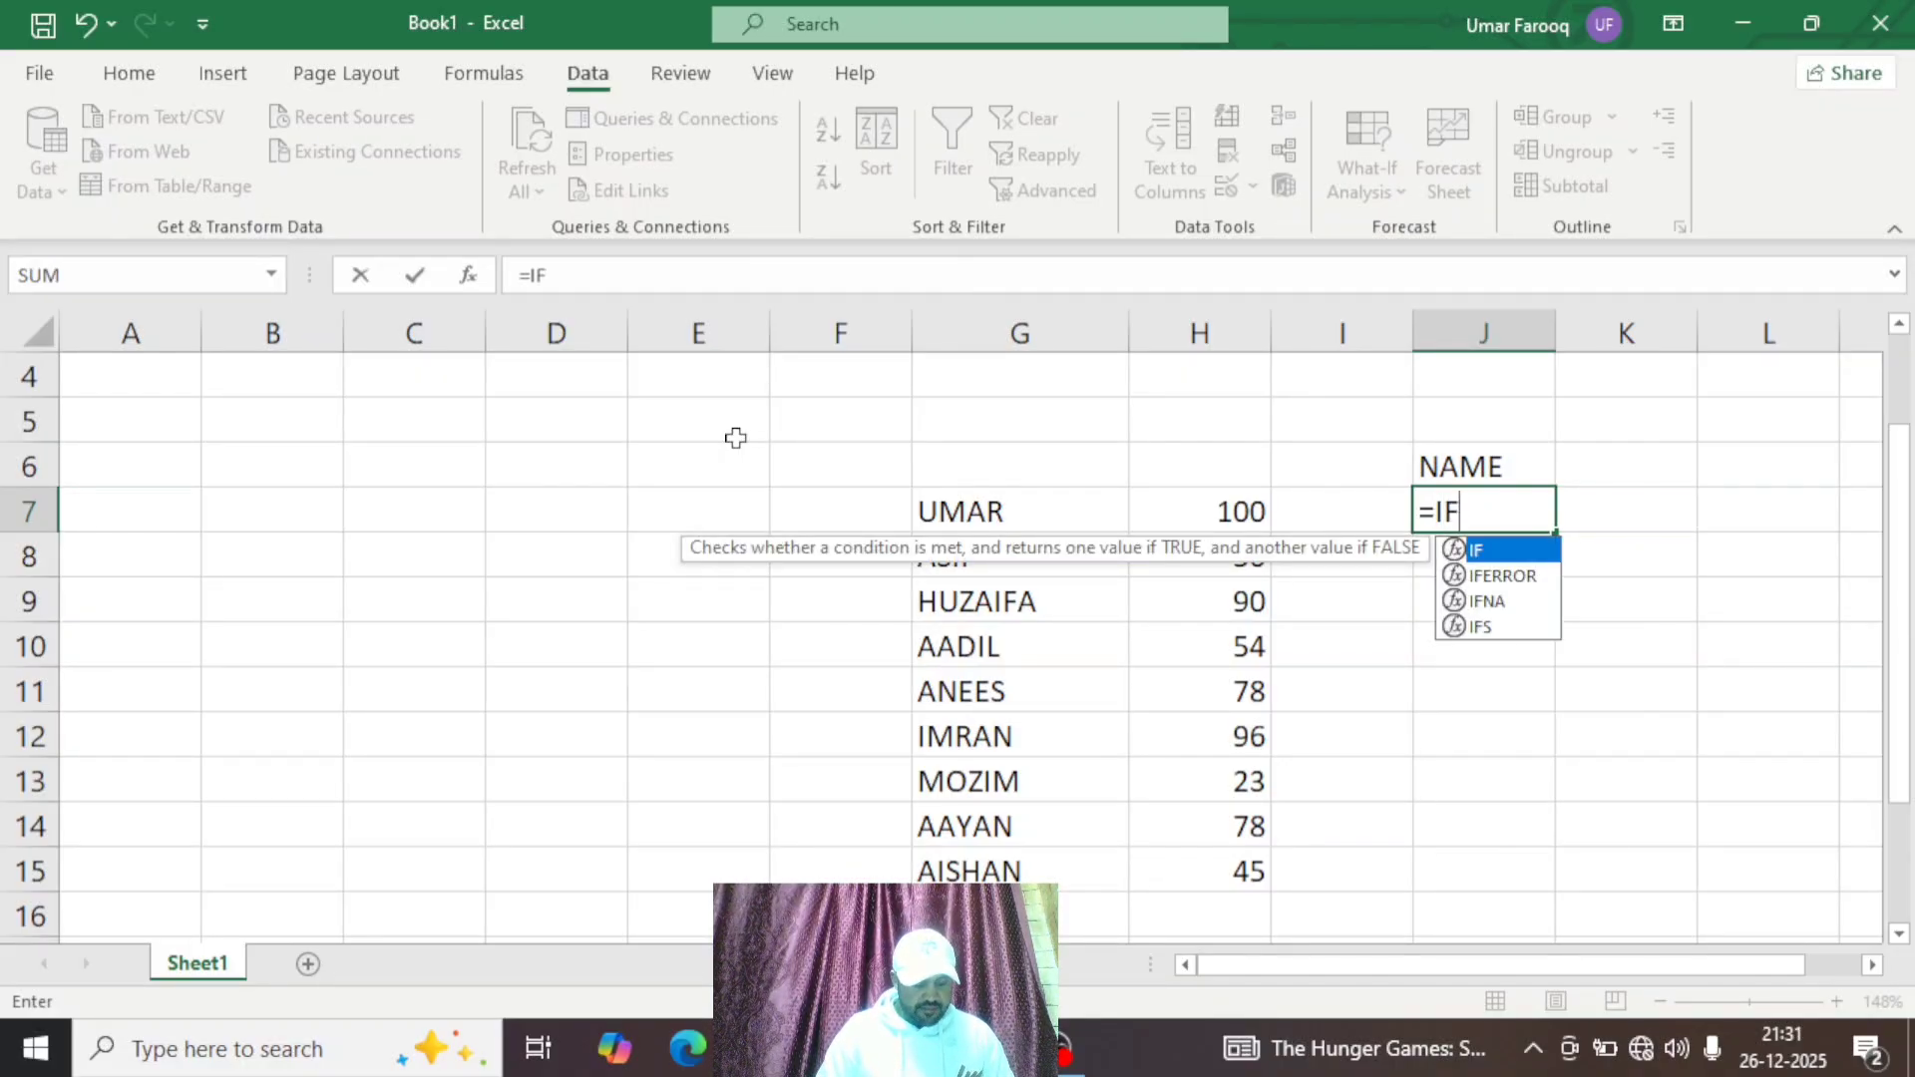
text(SUM)
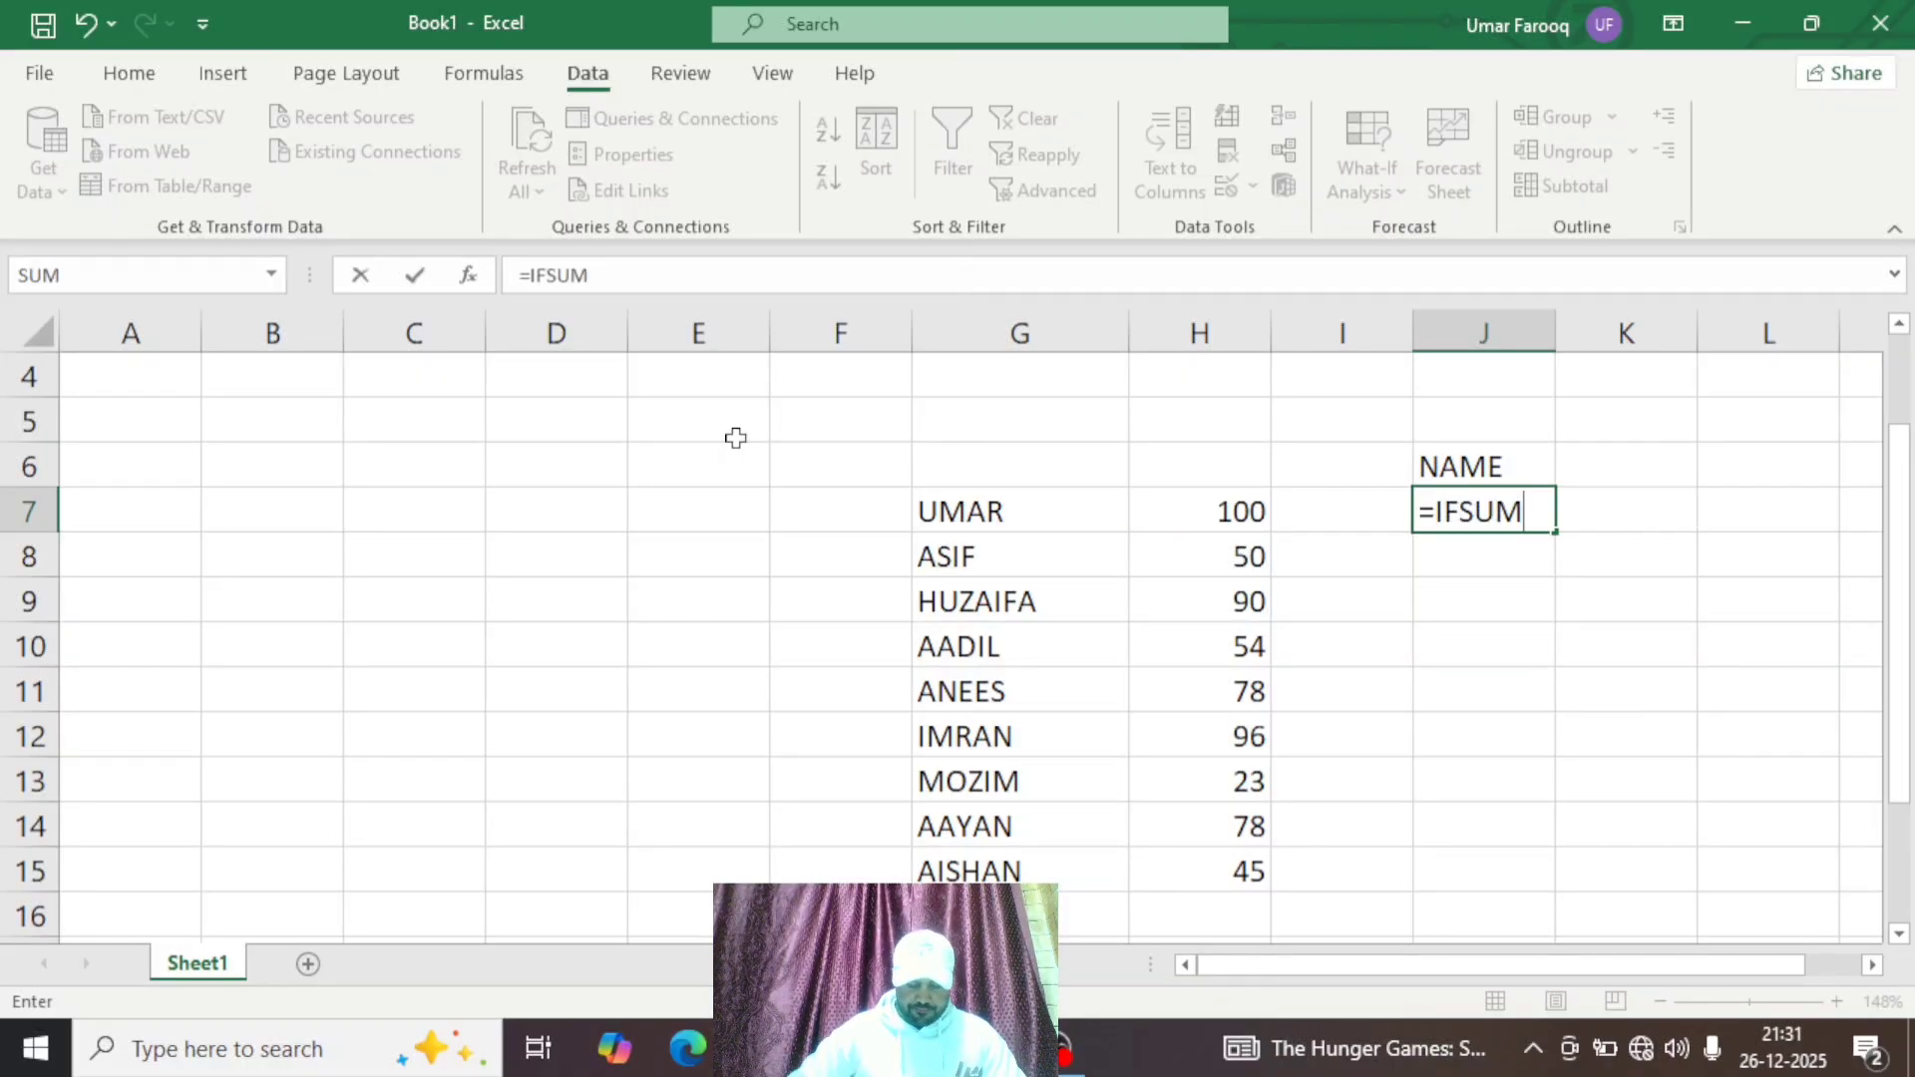
text(()
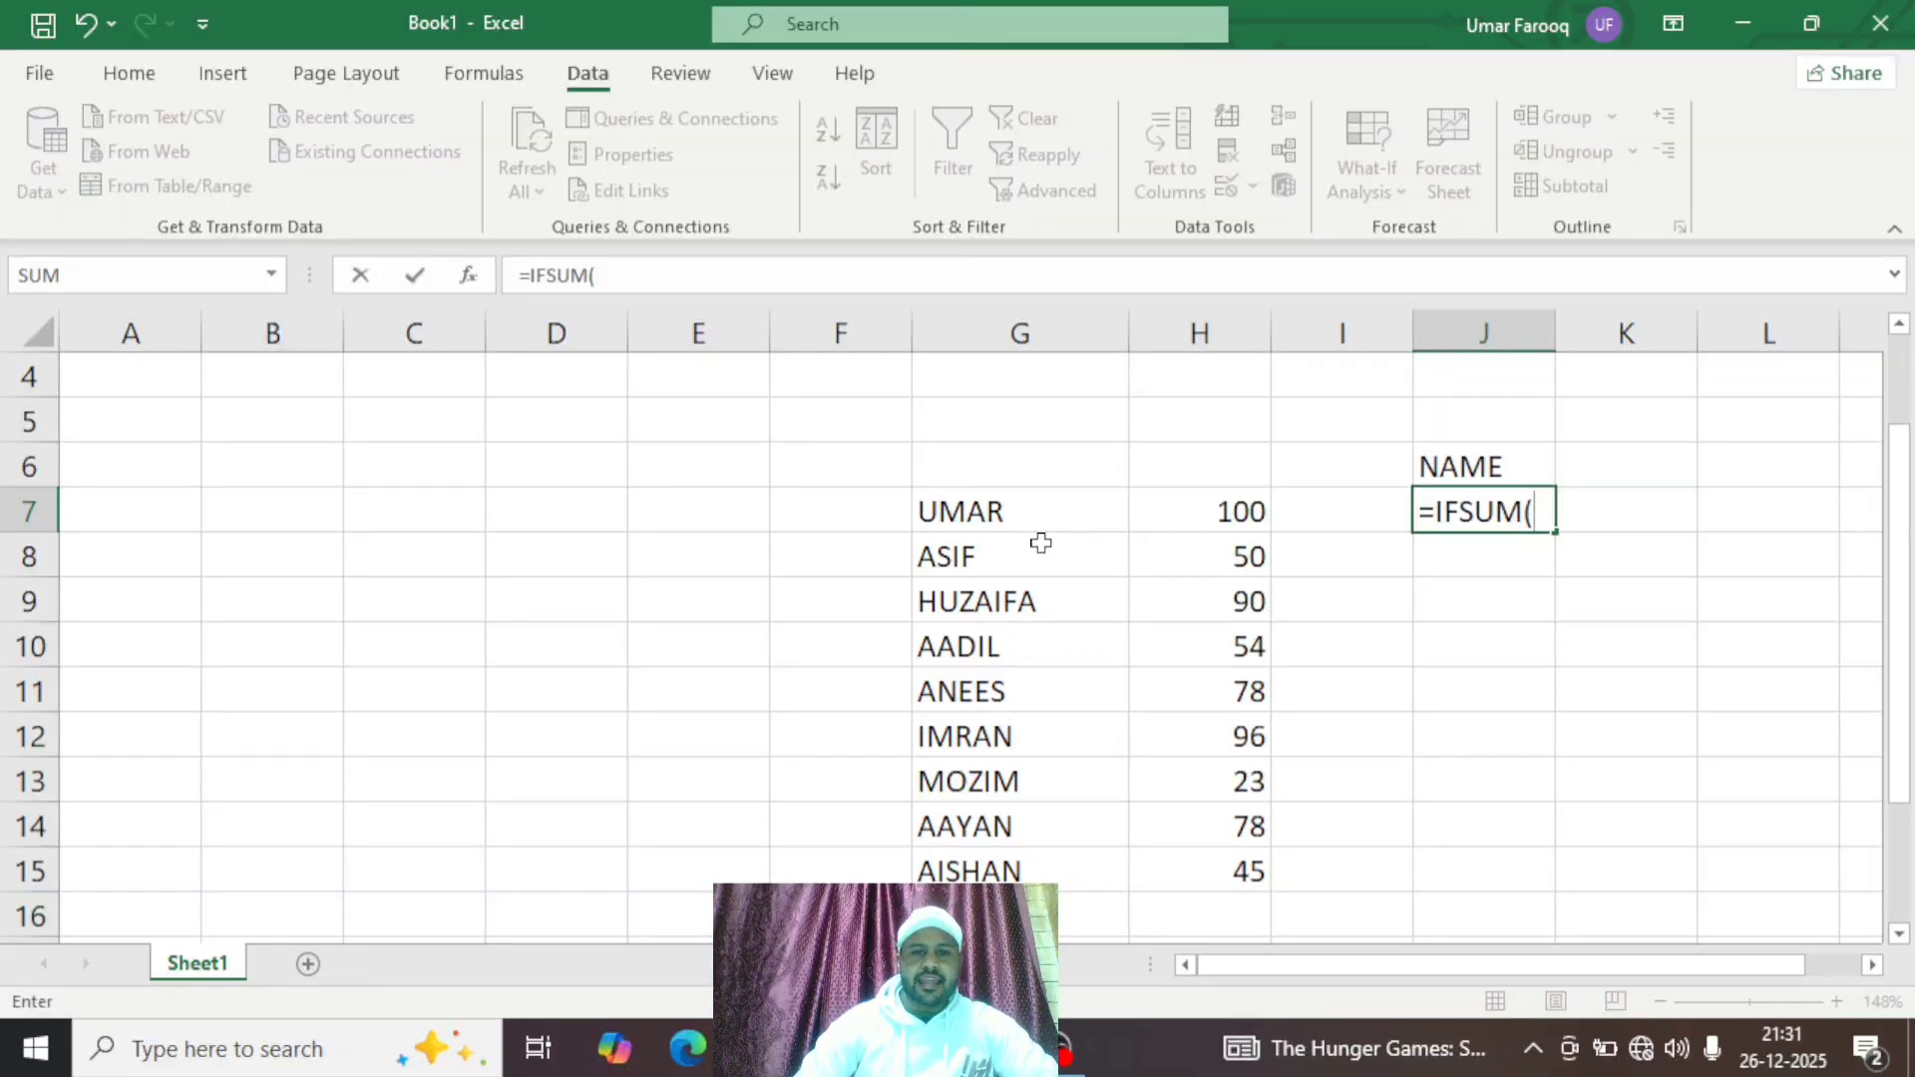
drag(1021, 512, 1018, 857)
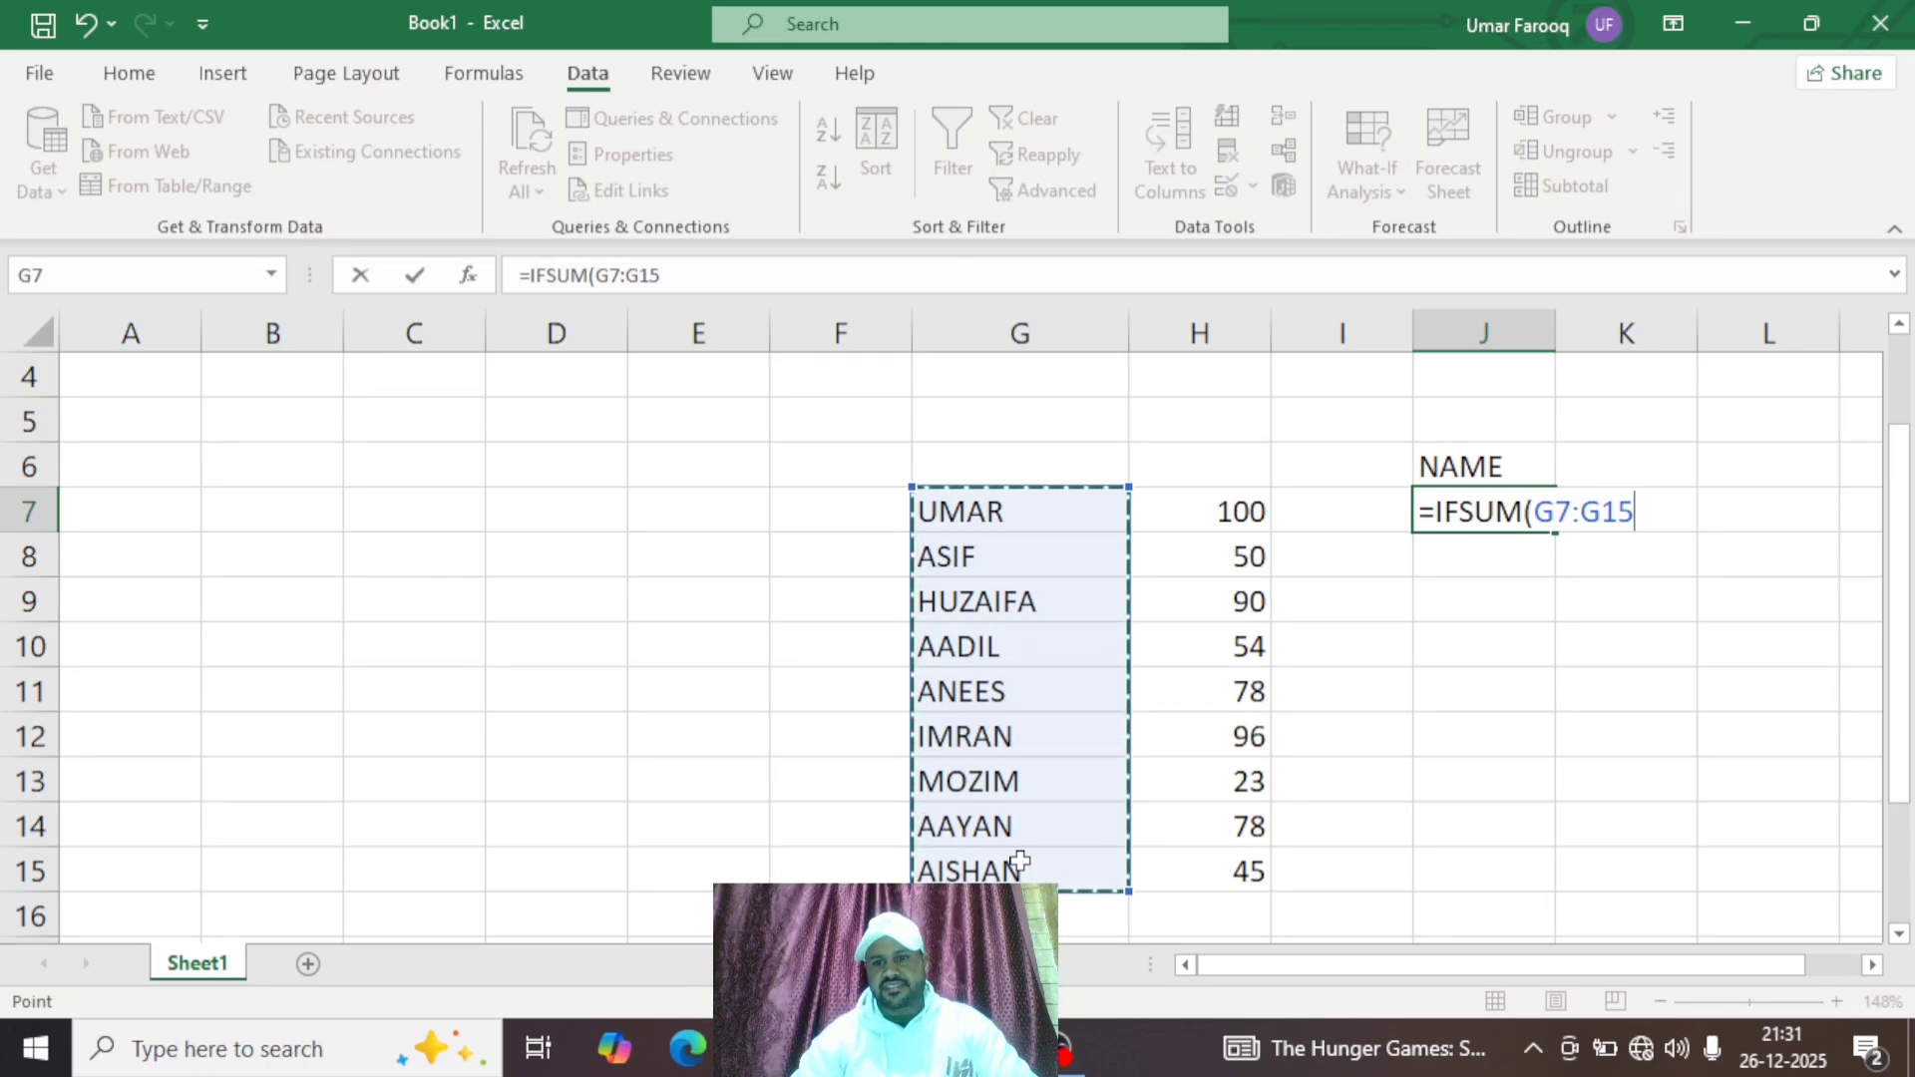
text(,)
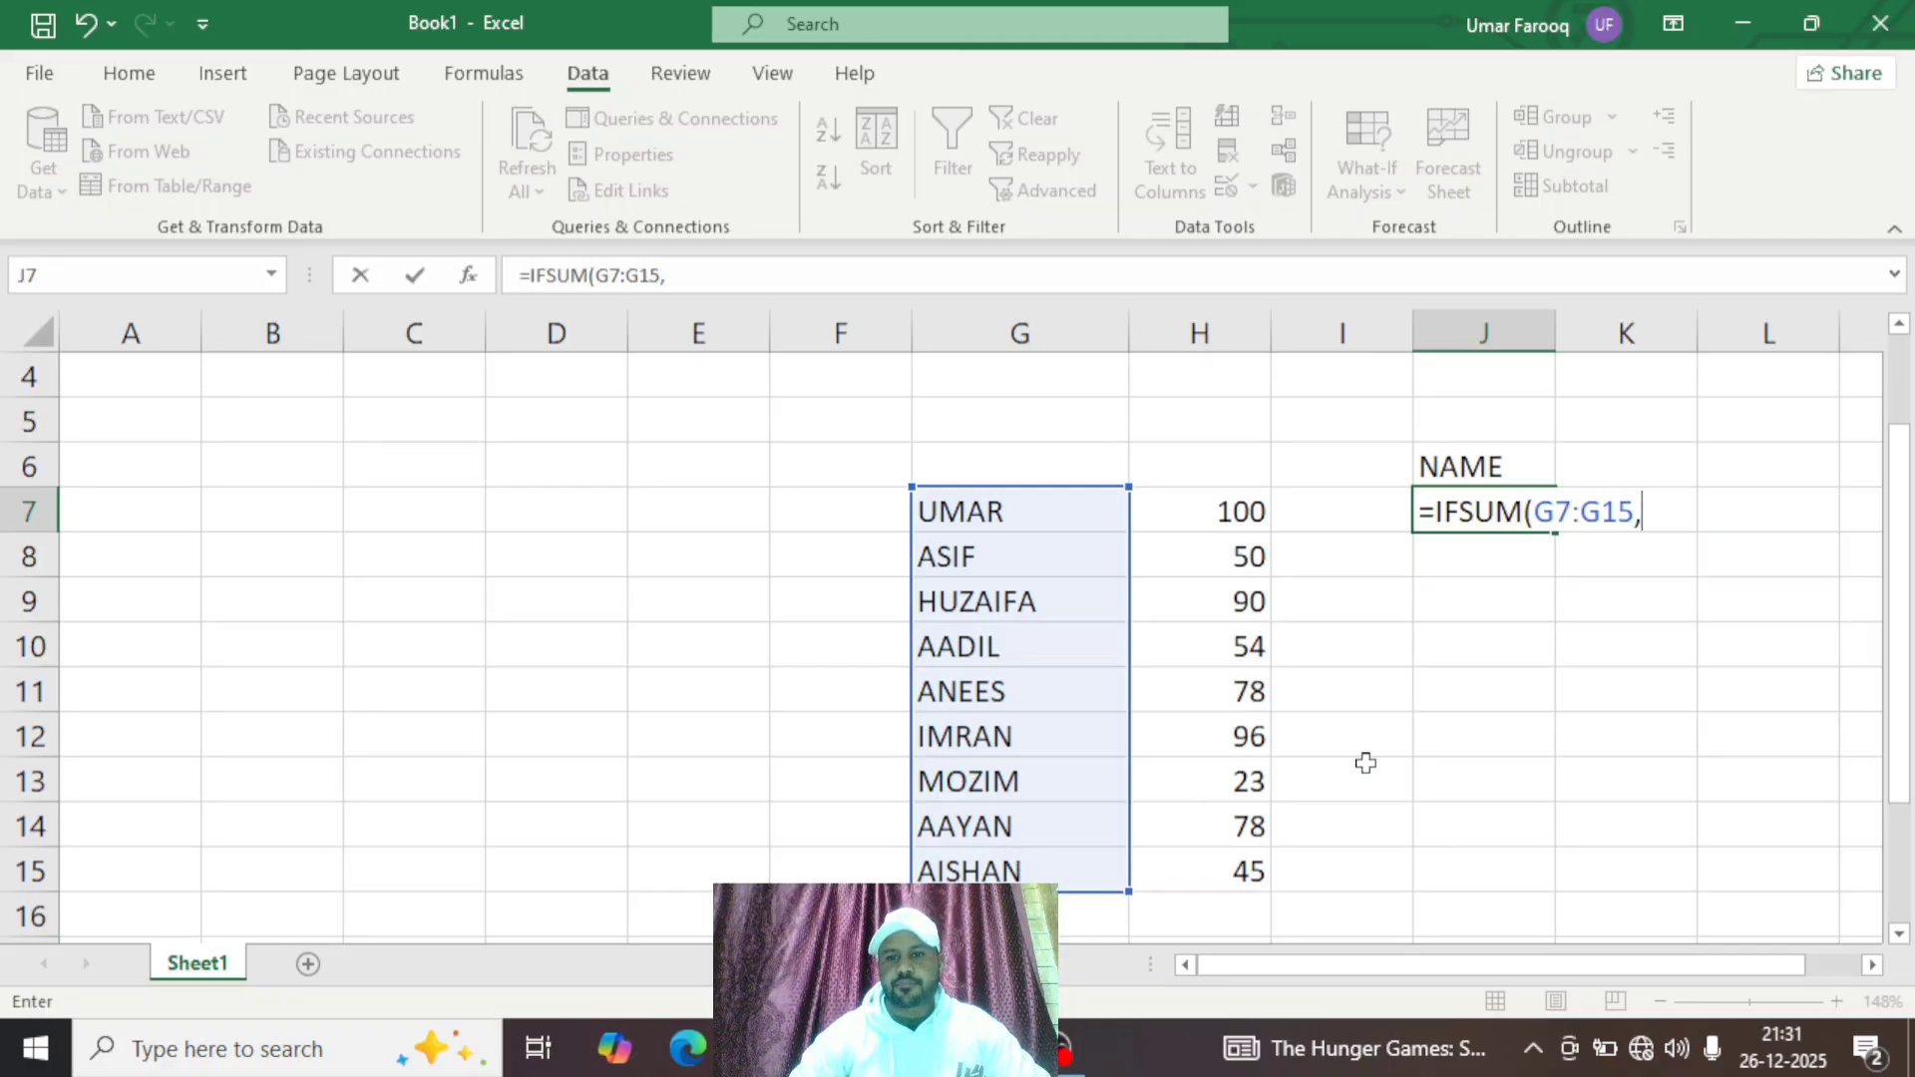
click(1489, 469)
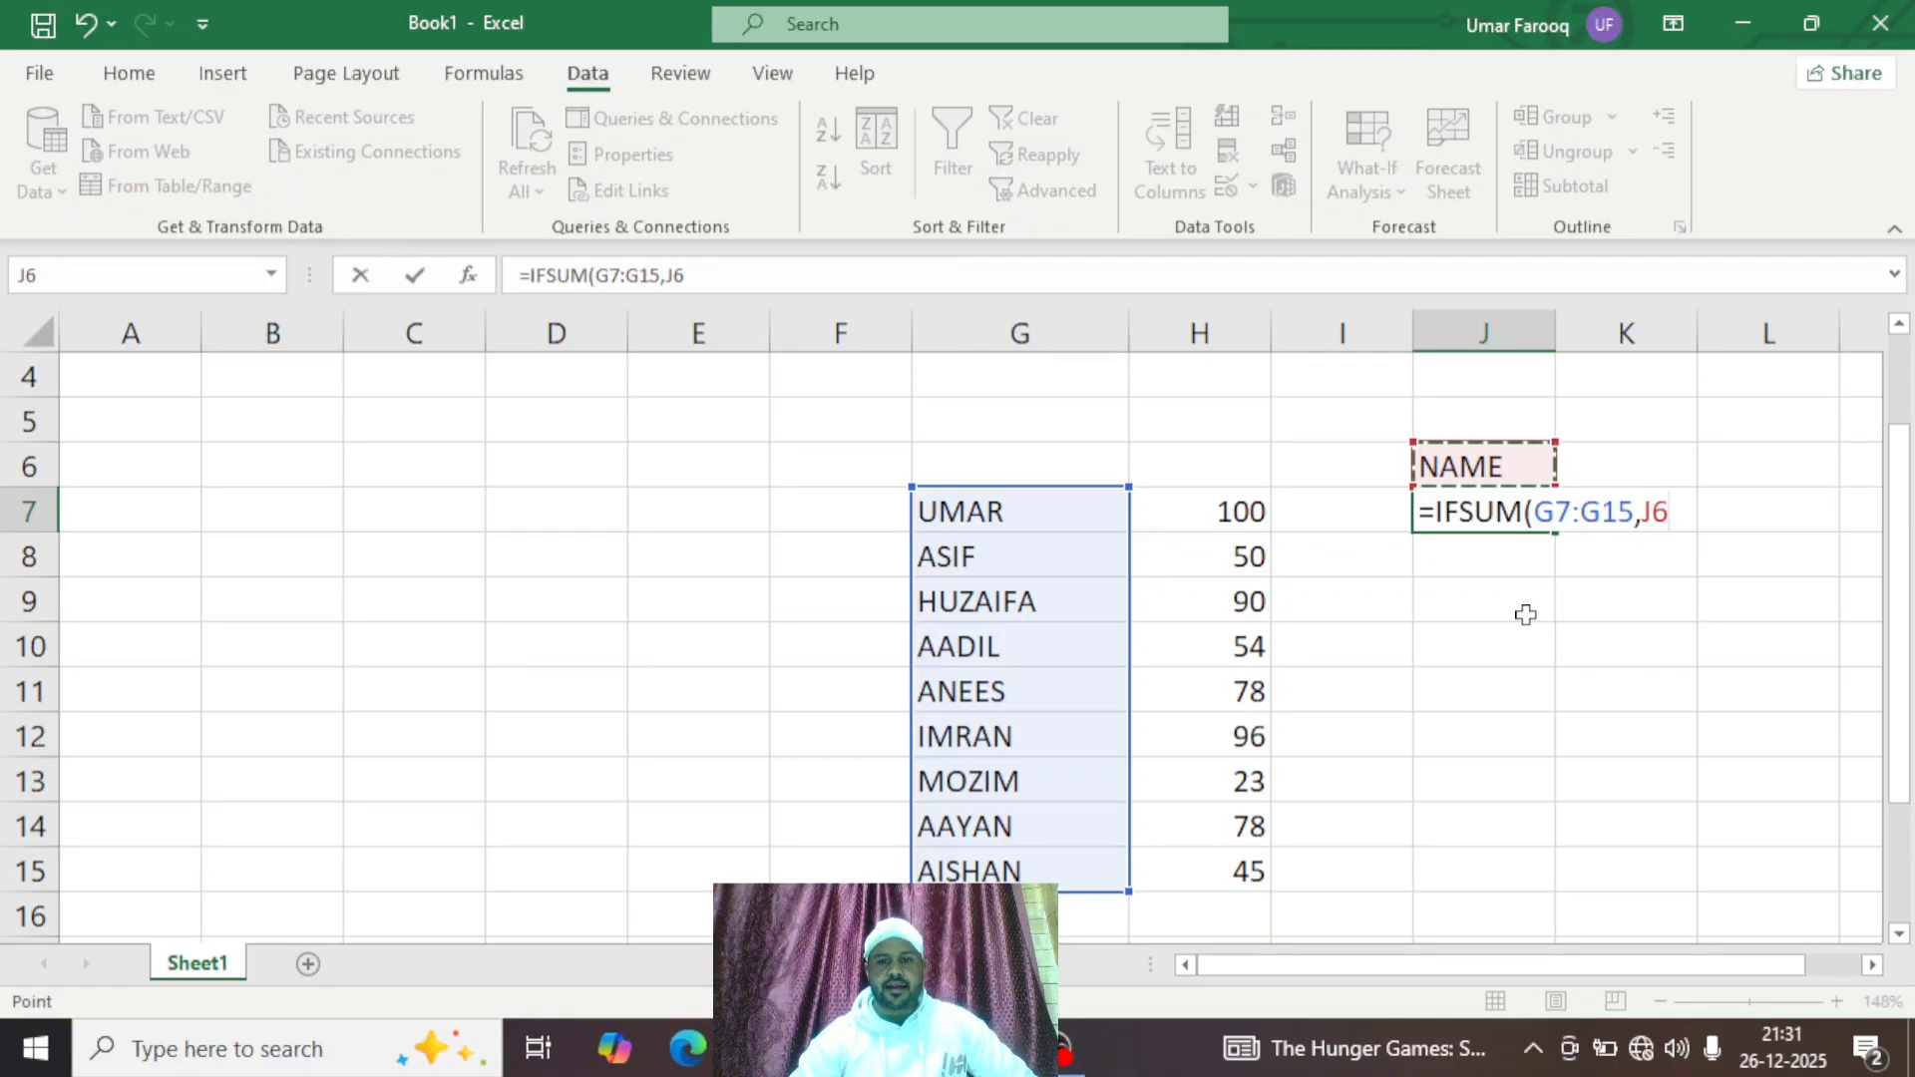
text(,)
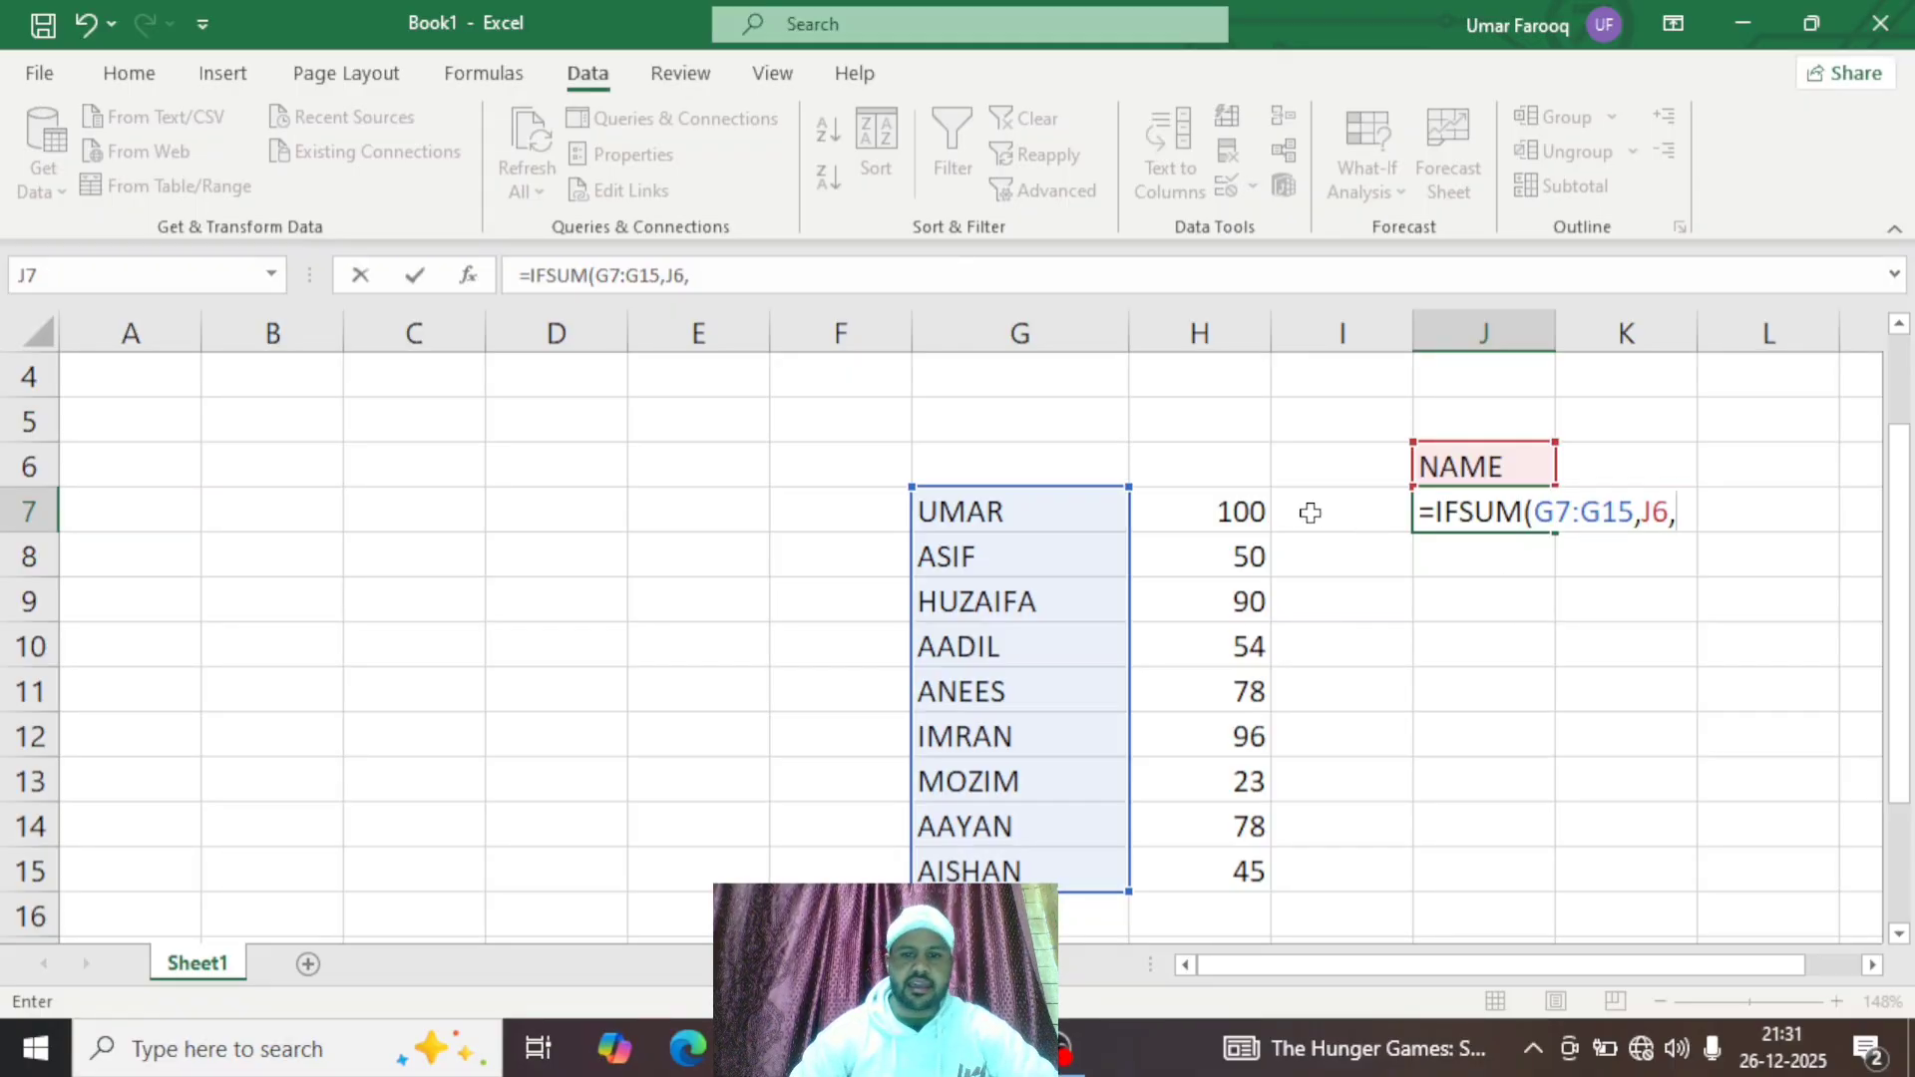
drag(1236, 511, 1251, 856)
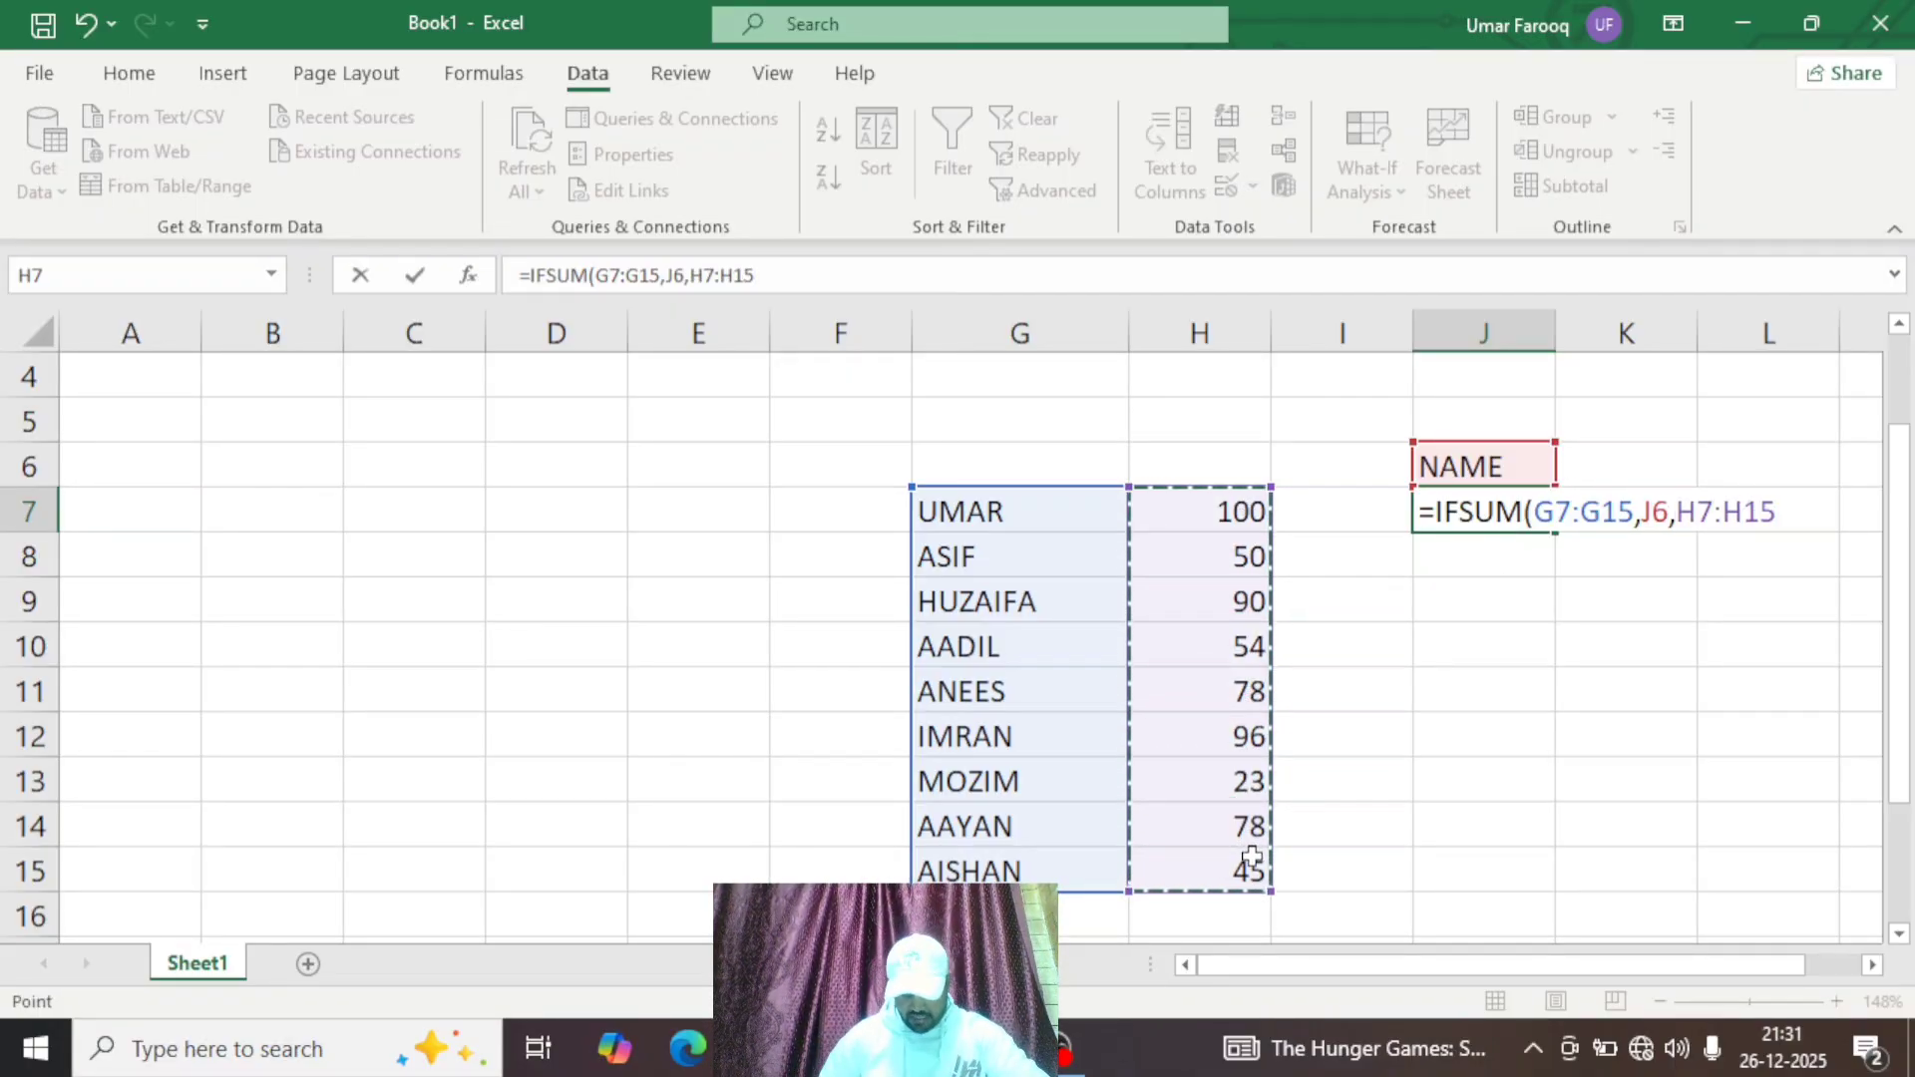
text())
key(Return)
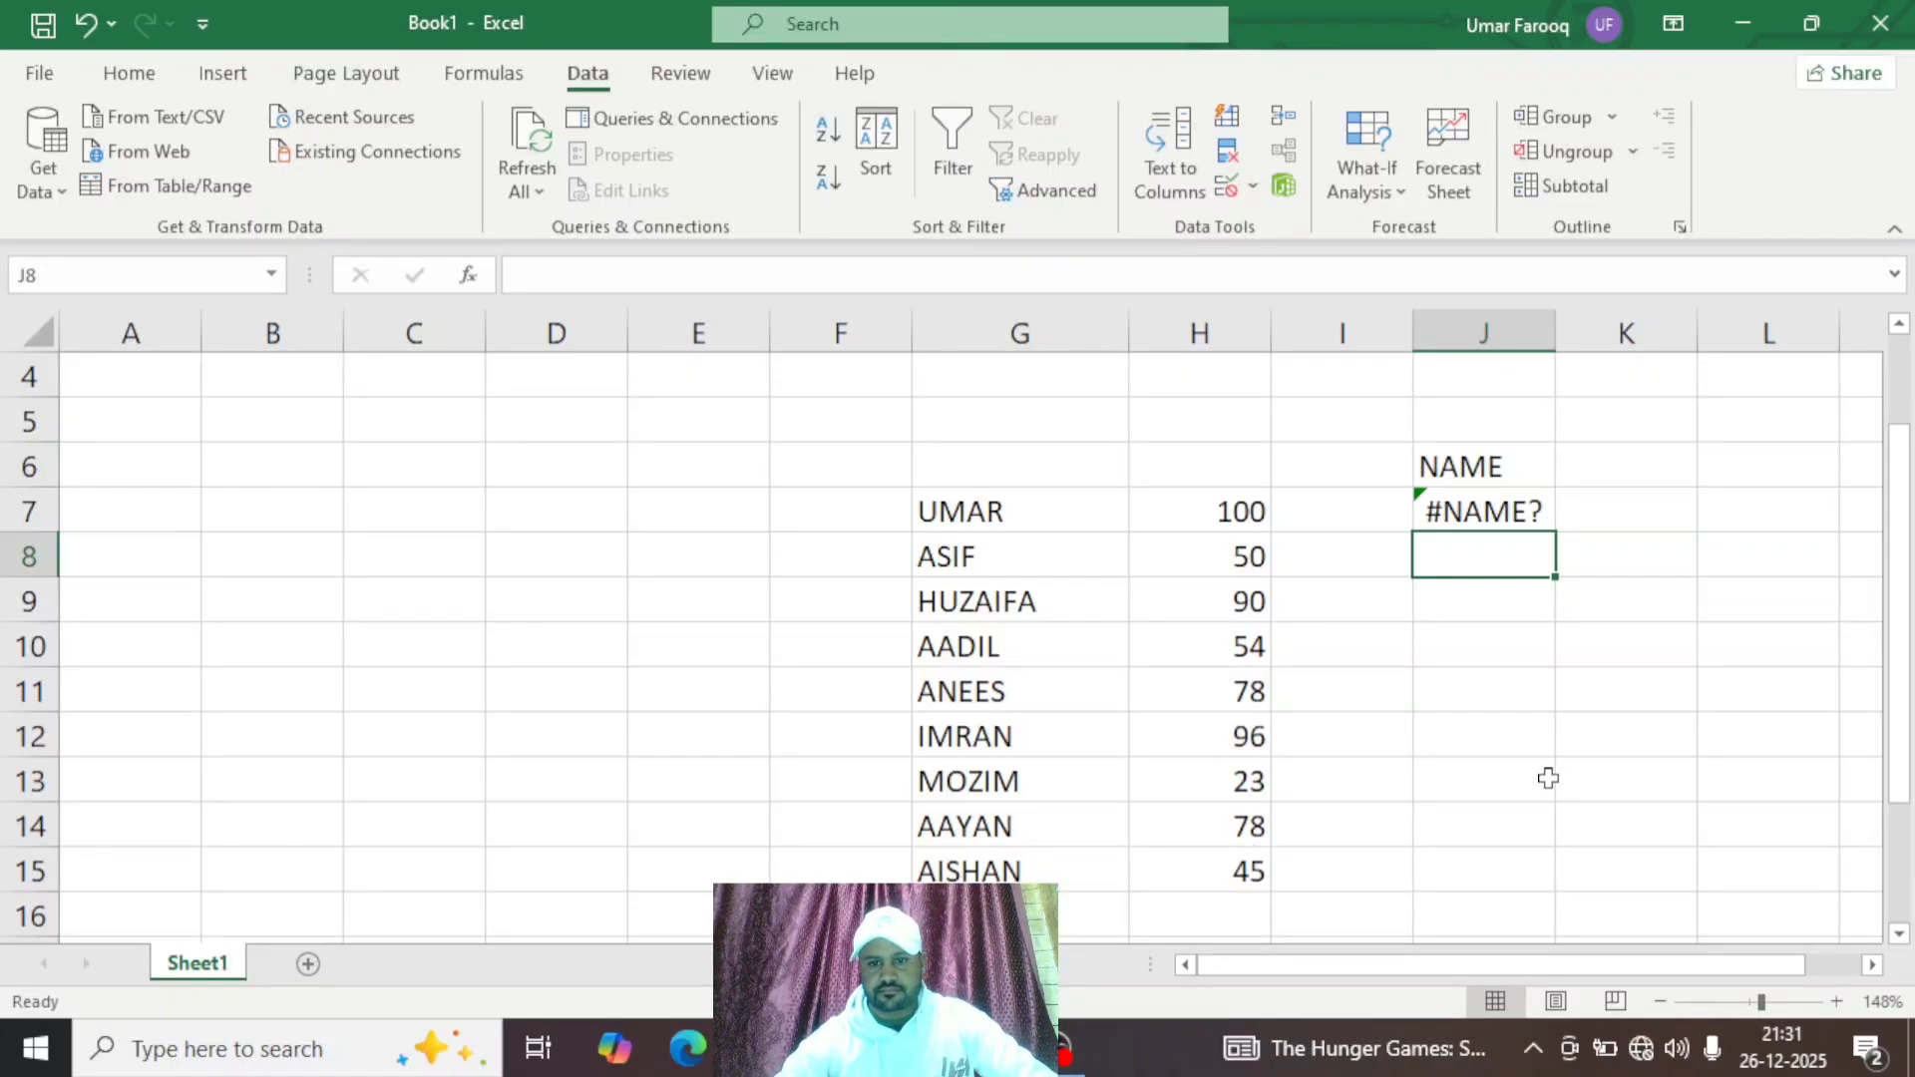
Replace the placeholder text in cell J6 with the first name of the sample table.
double_click(1503, 510)
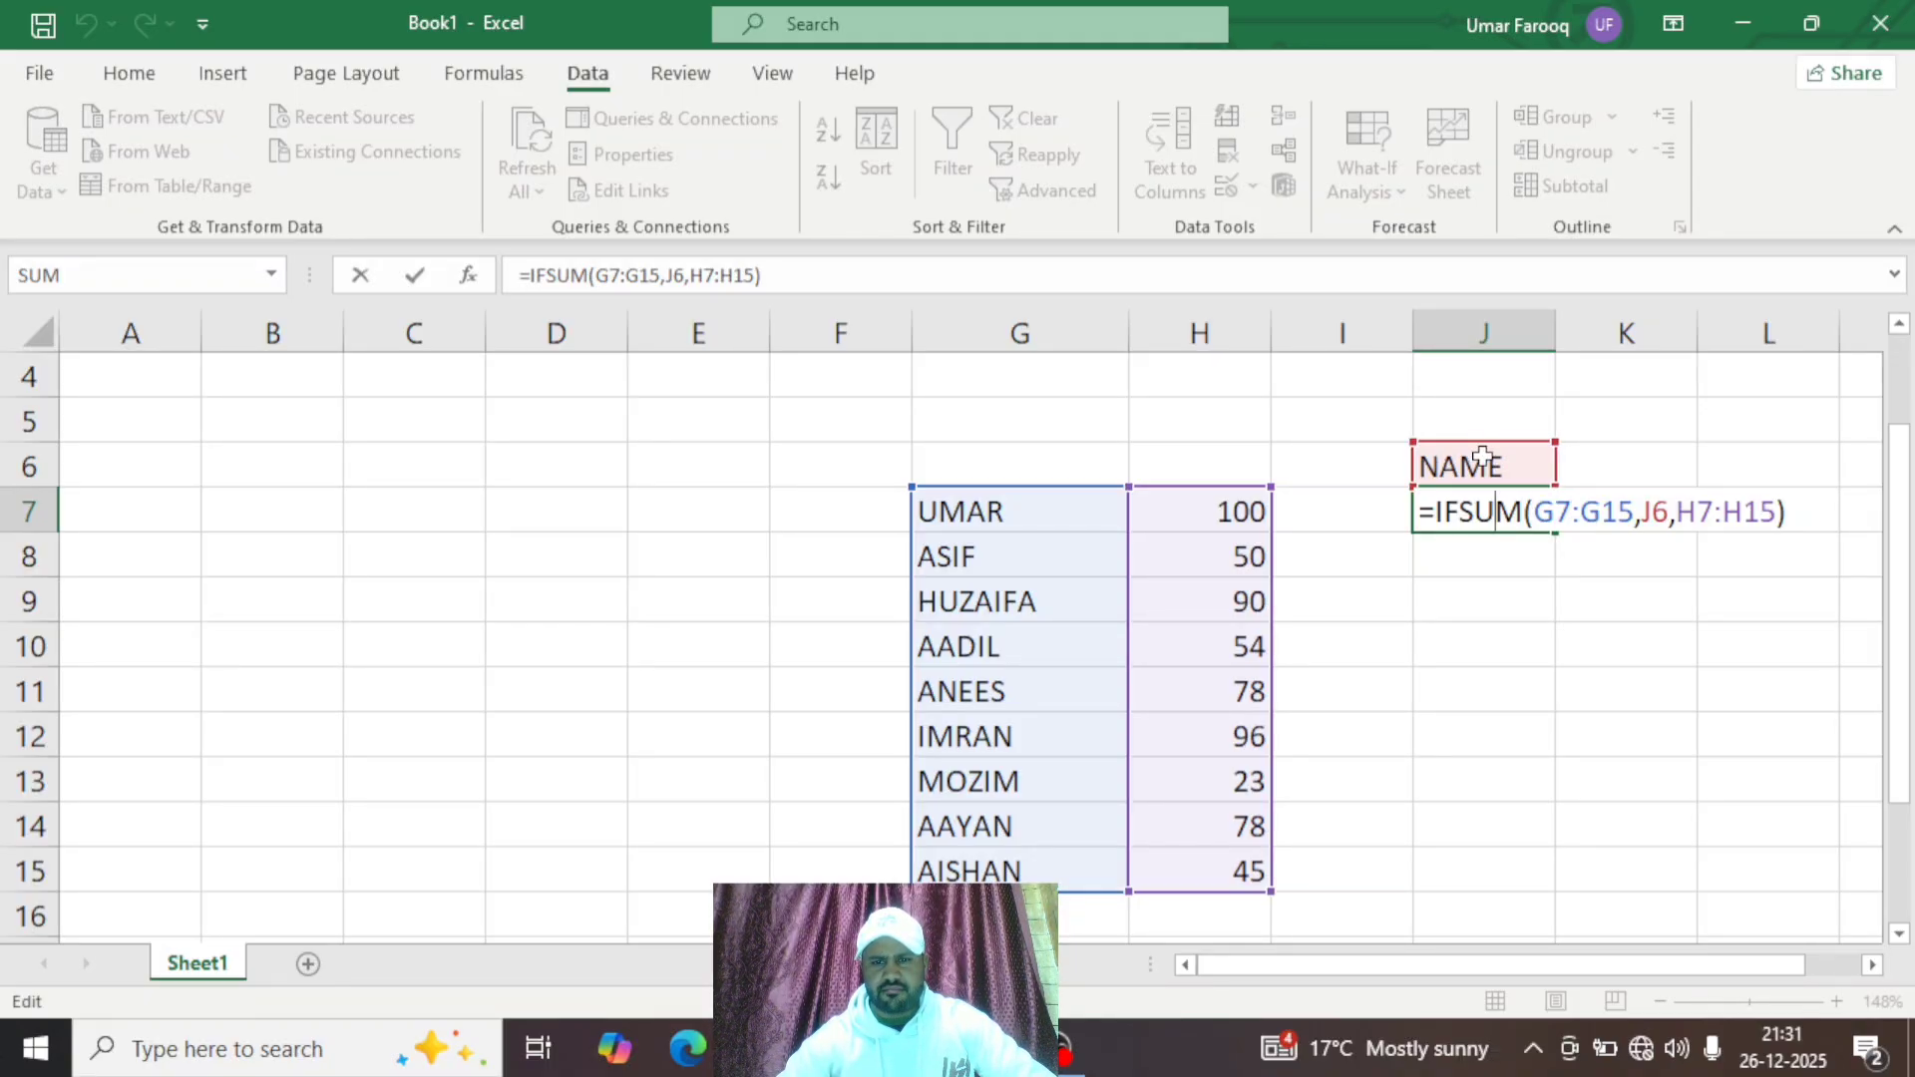
click(1513, 457)
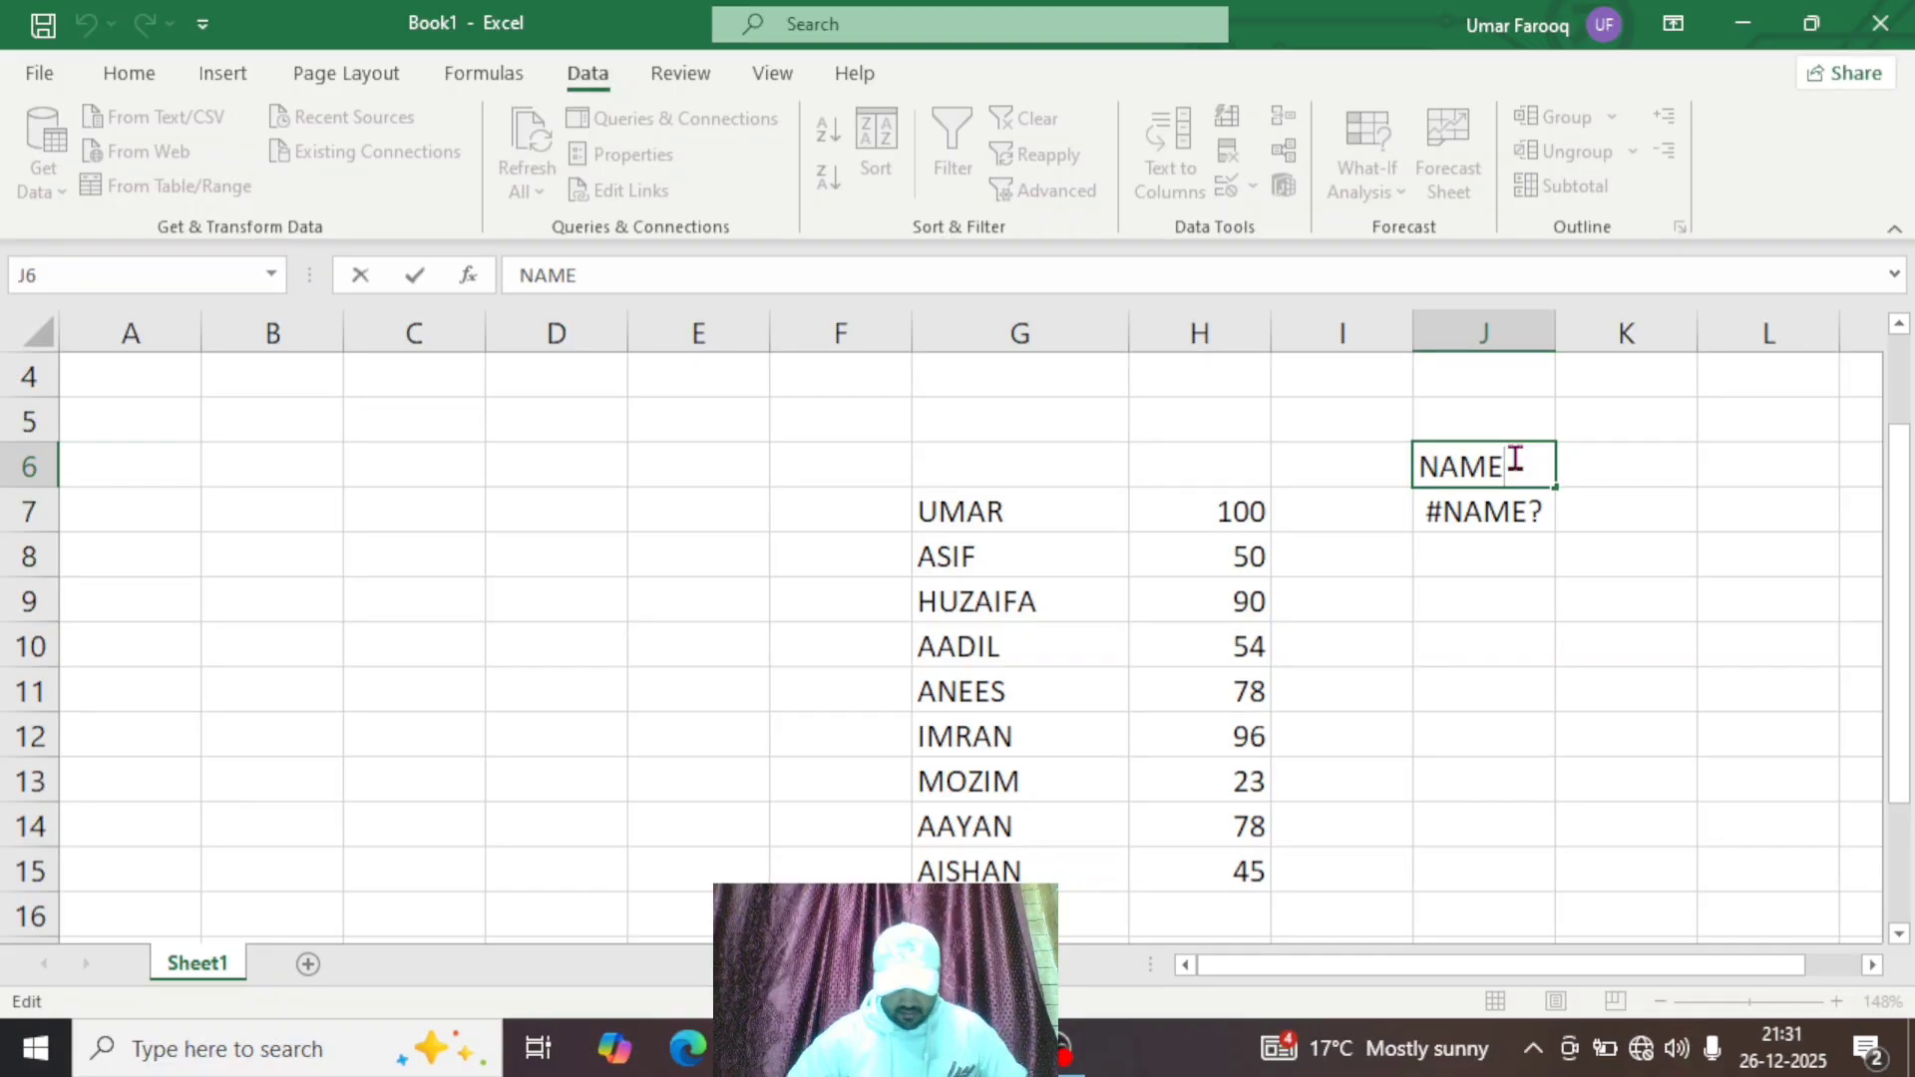
key(BackSpace)
key(BackSpace)
key(BackSpace)
key(BackSpace)
text(U)
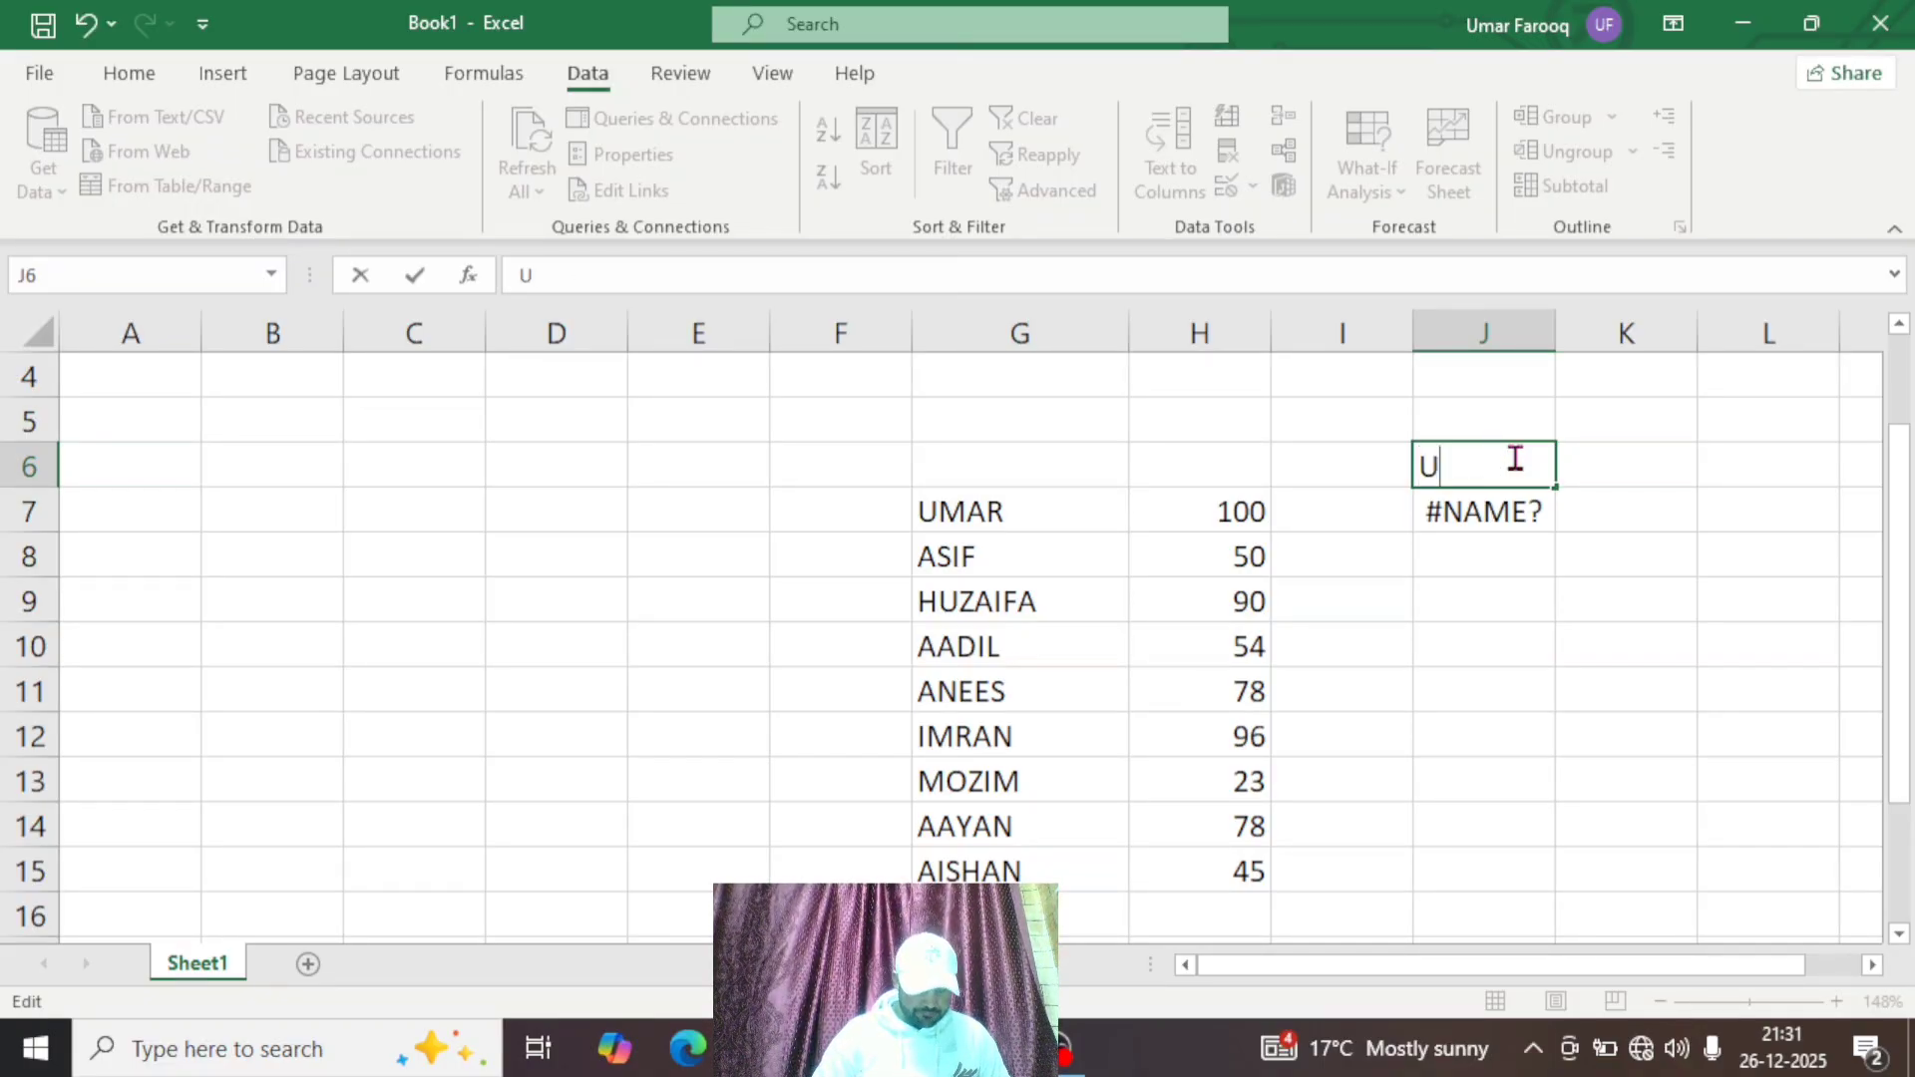
text(MAR)
key(Return)
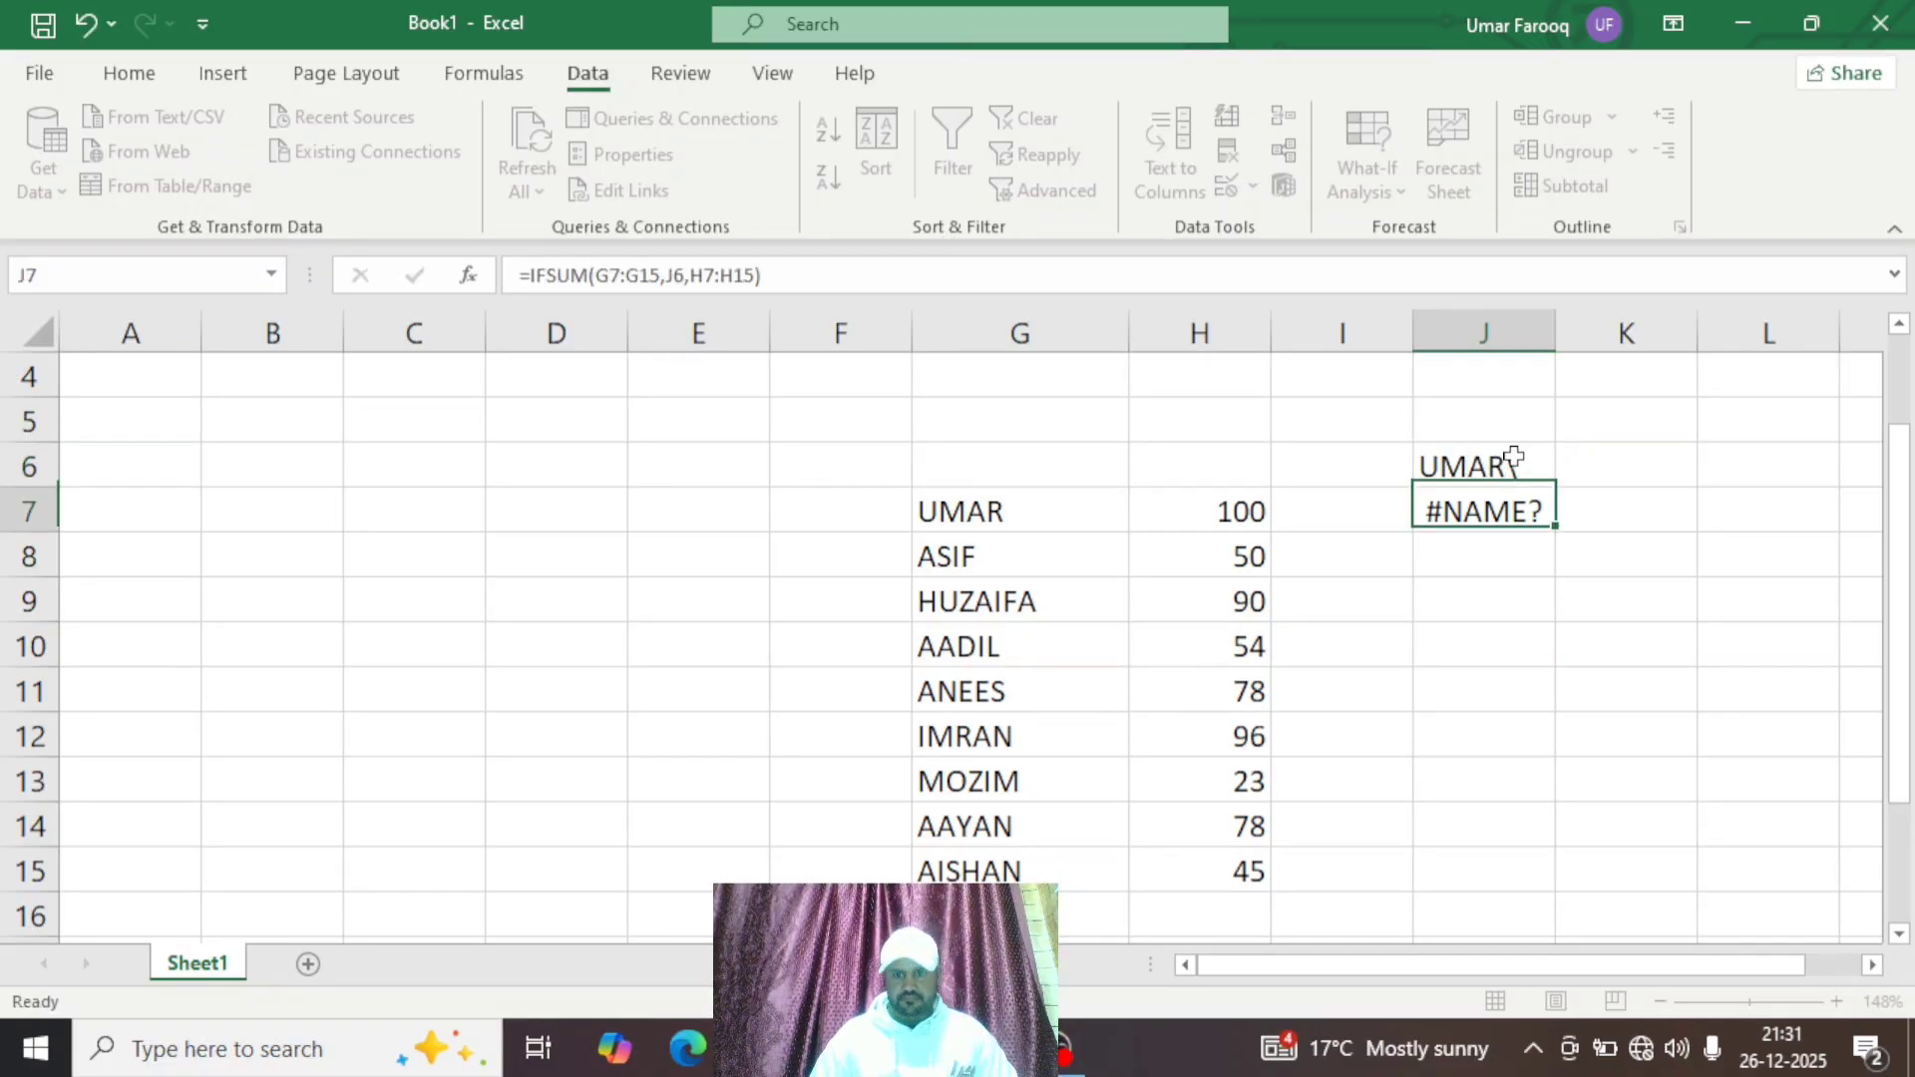
Correct the function name in cell J7 so the formula reads =SUMIF(G7:G15,J6,H7:H15).
double_click(1498, 511)
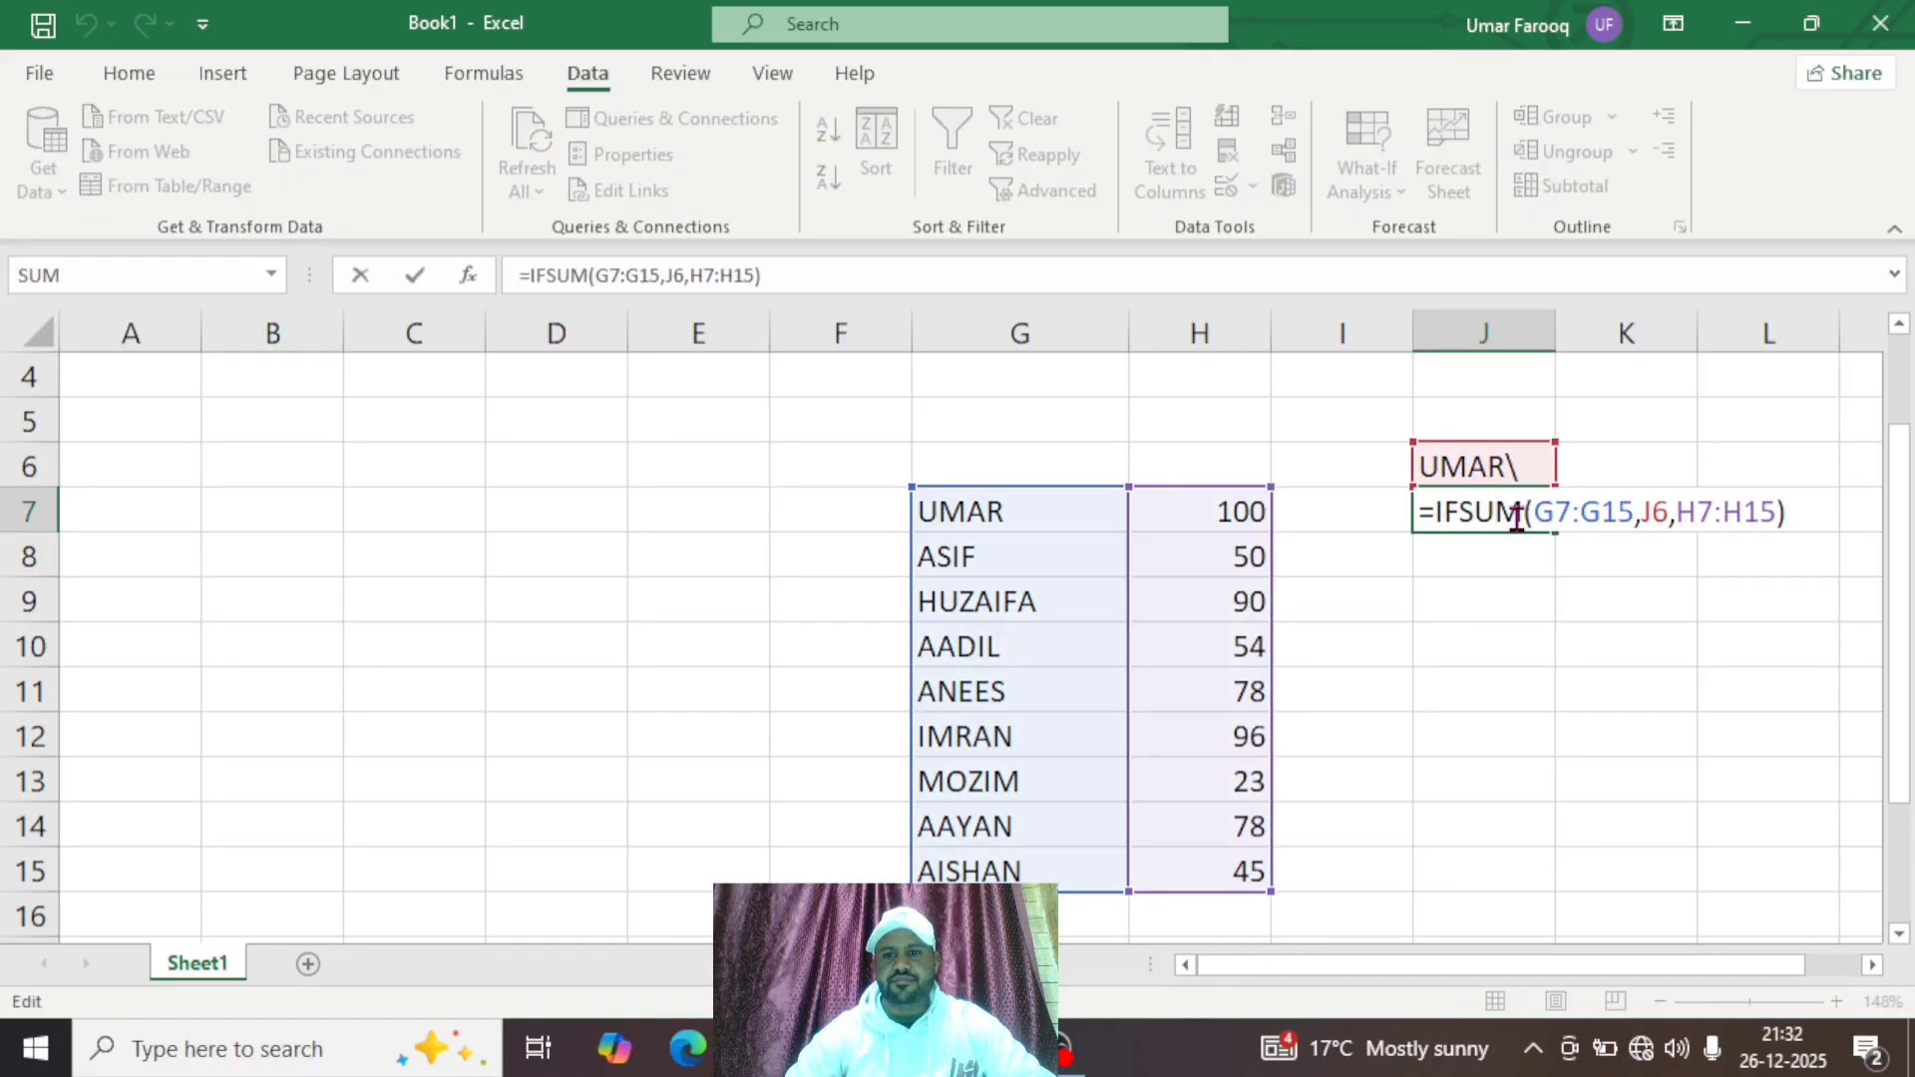
key(BackSpace)
key(BackSpace)
key(BackSpace)
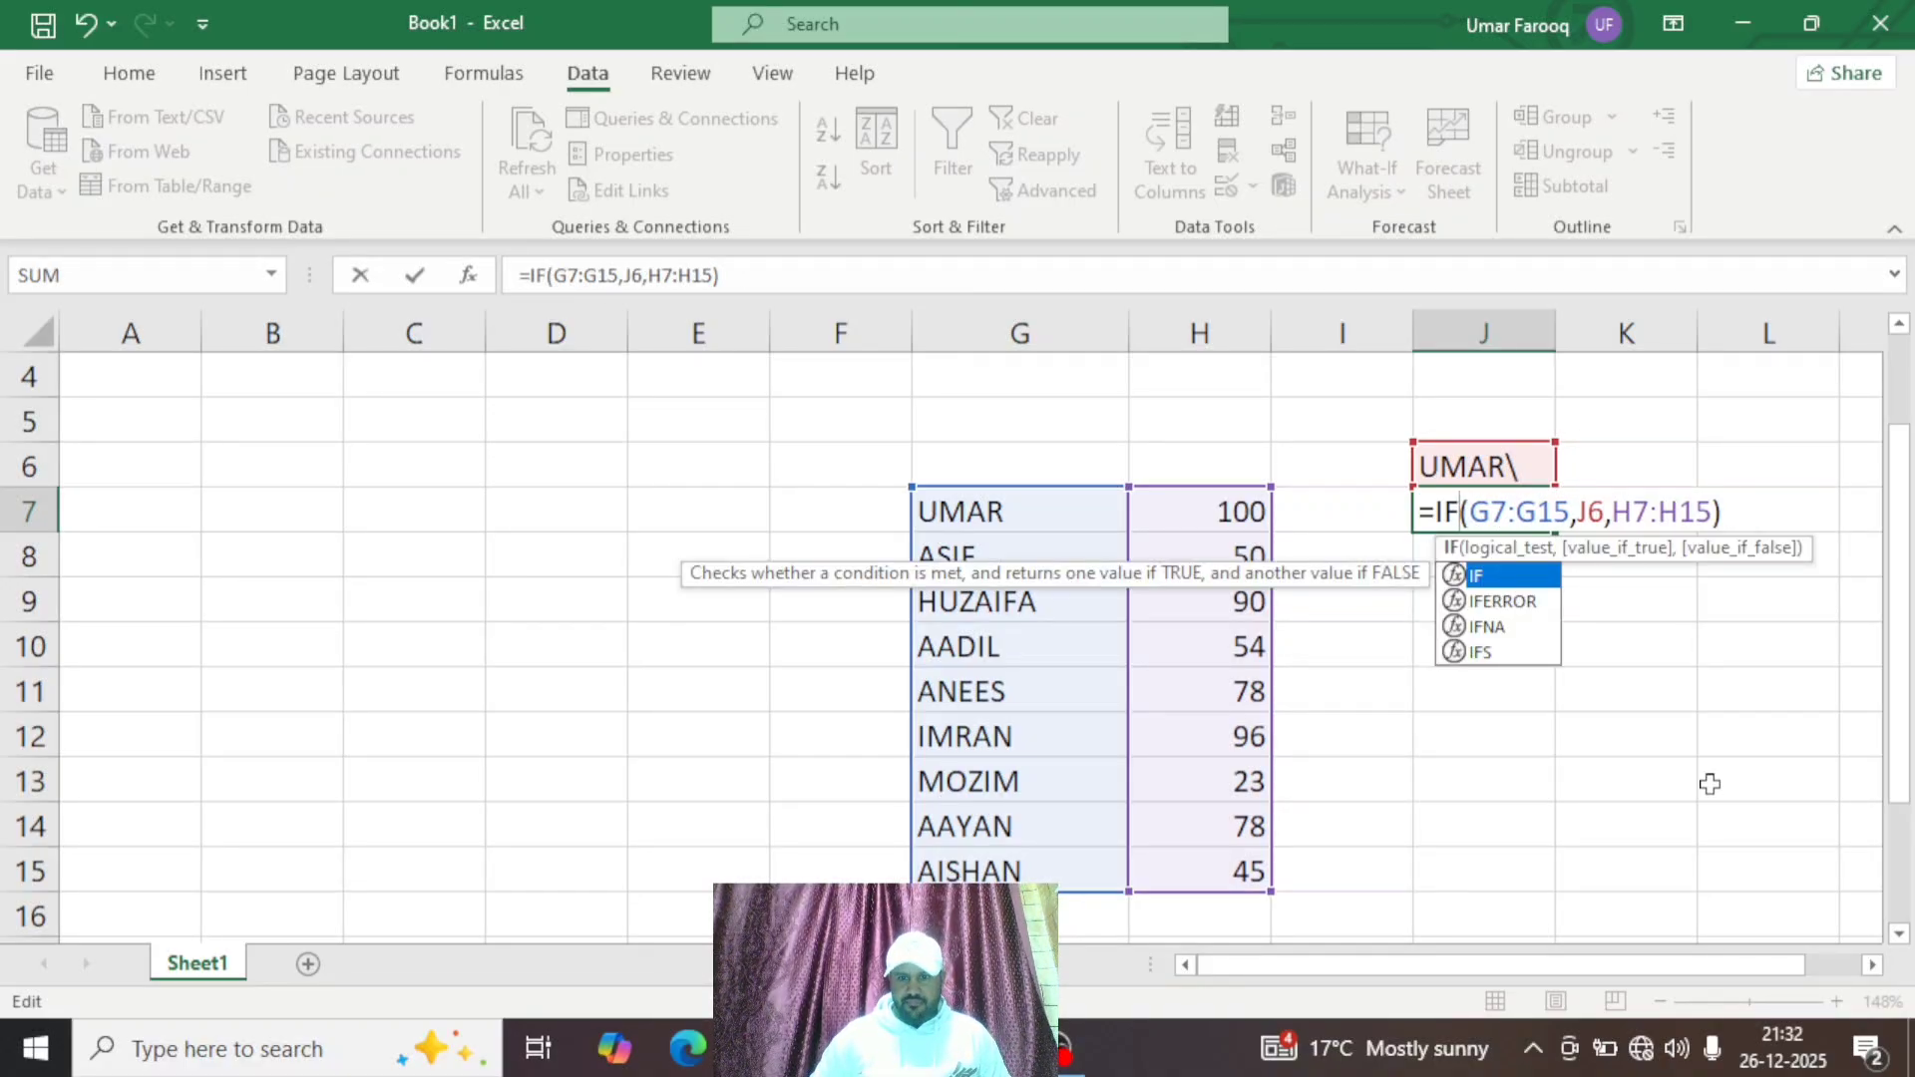
key(Left)
key(Left)
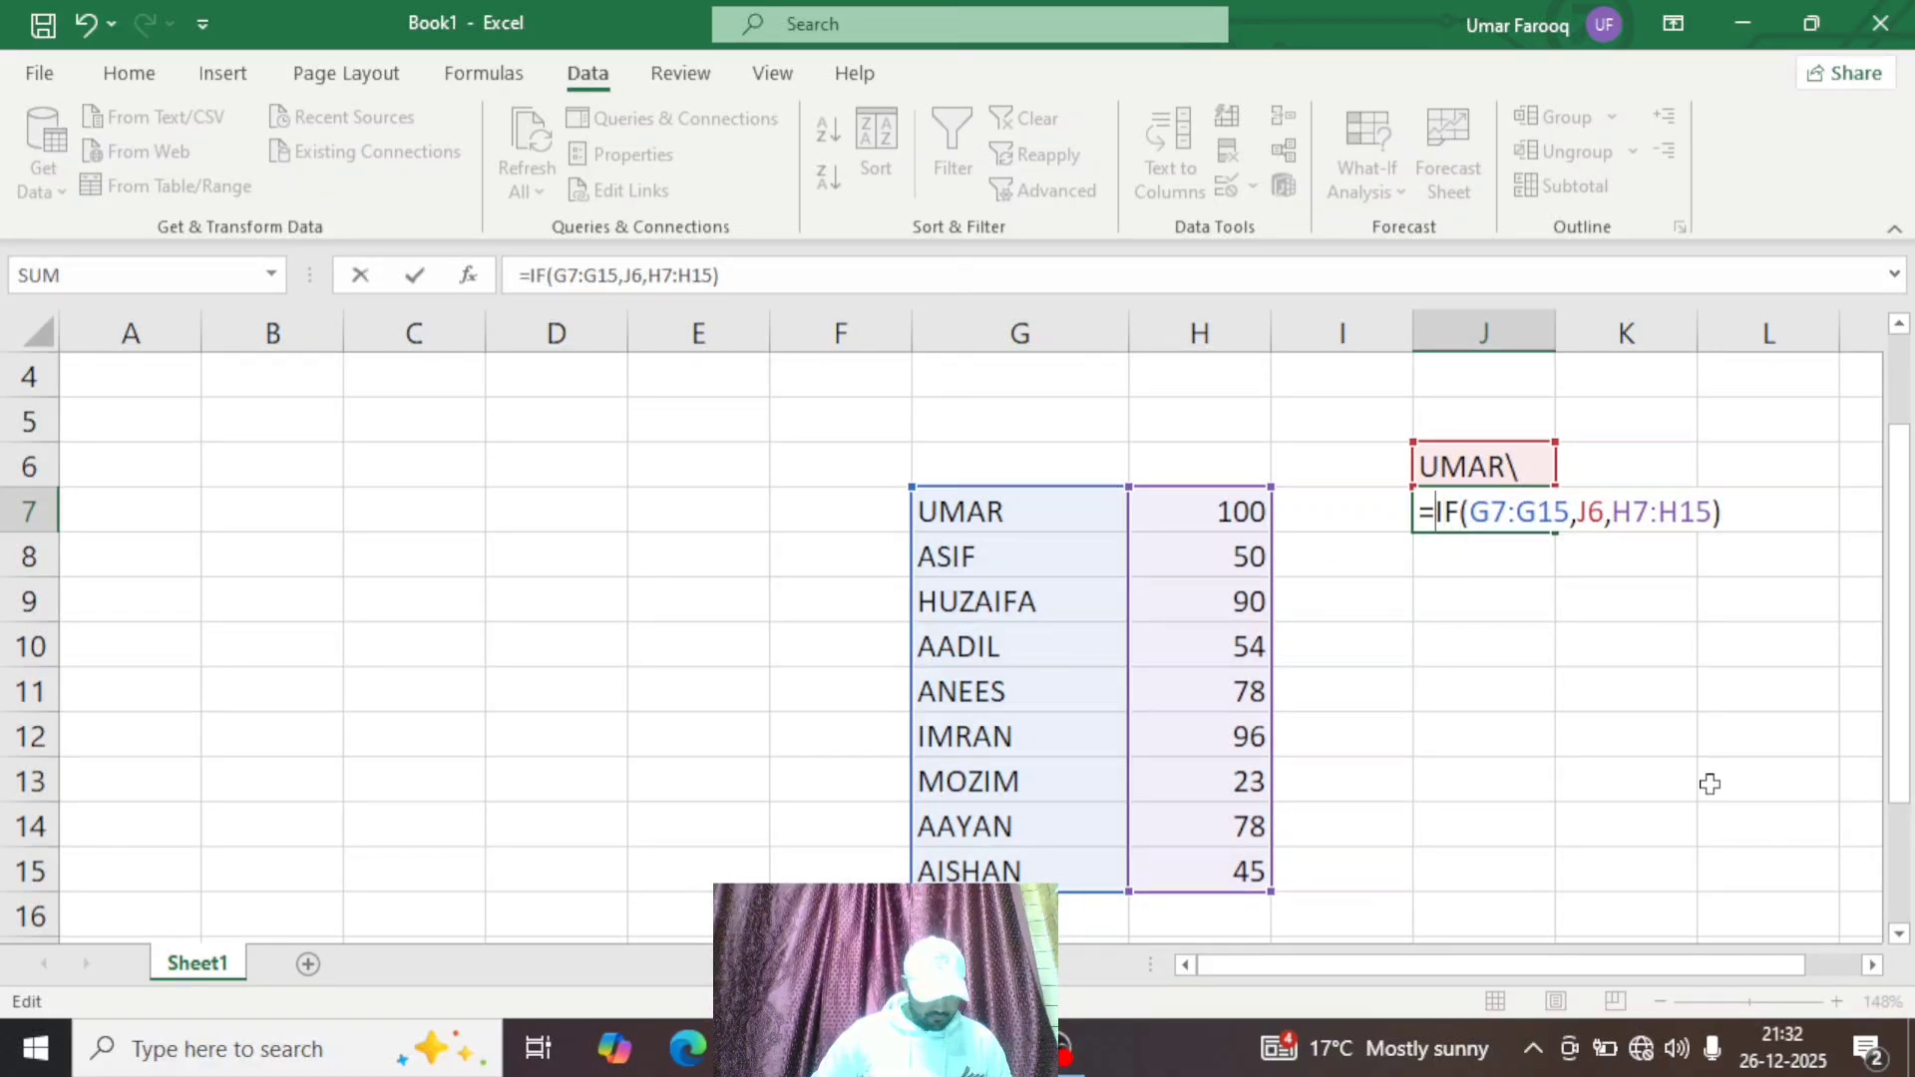
text(SUM)
key(Return)
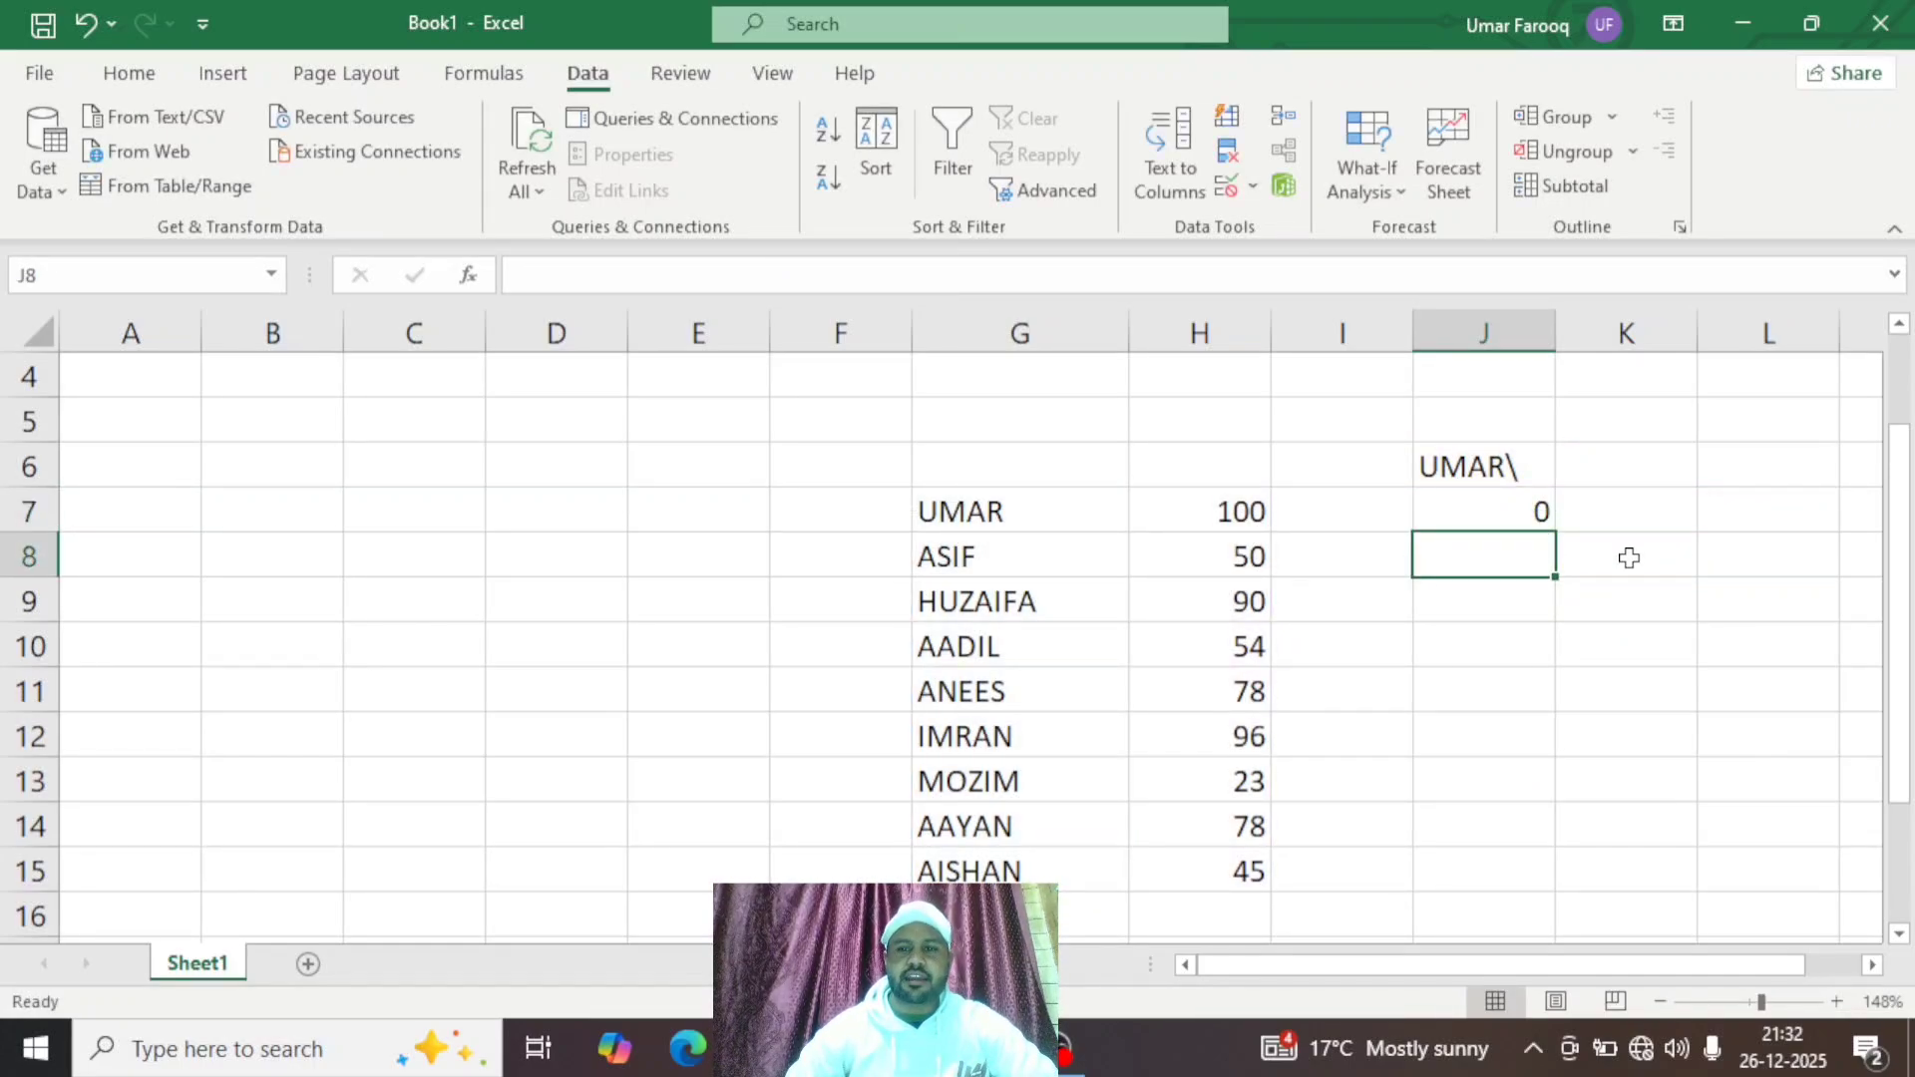
Test the SUMIF formula by entering the names from G13 and G7 in turn in cell J6.
click(1492, 468)
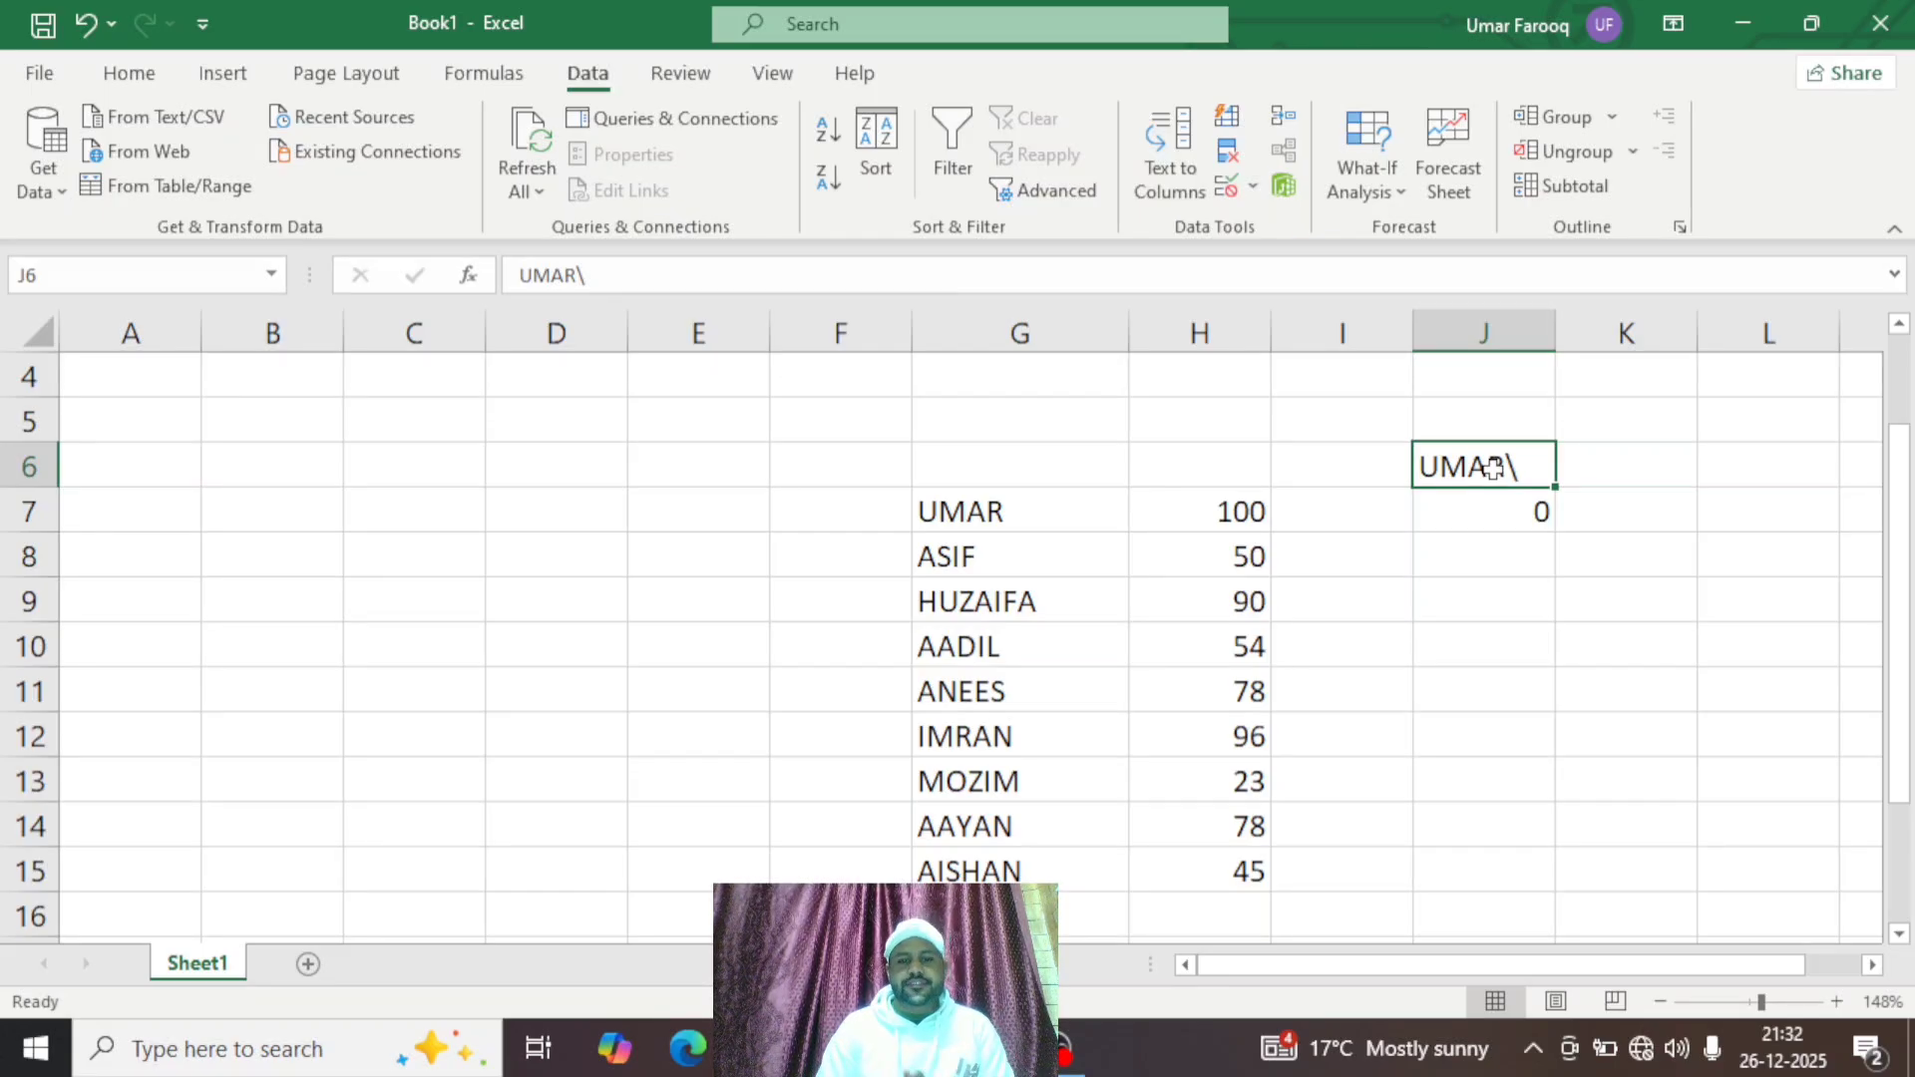
text(MOZIM)
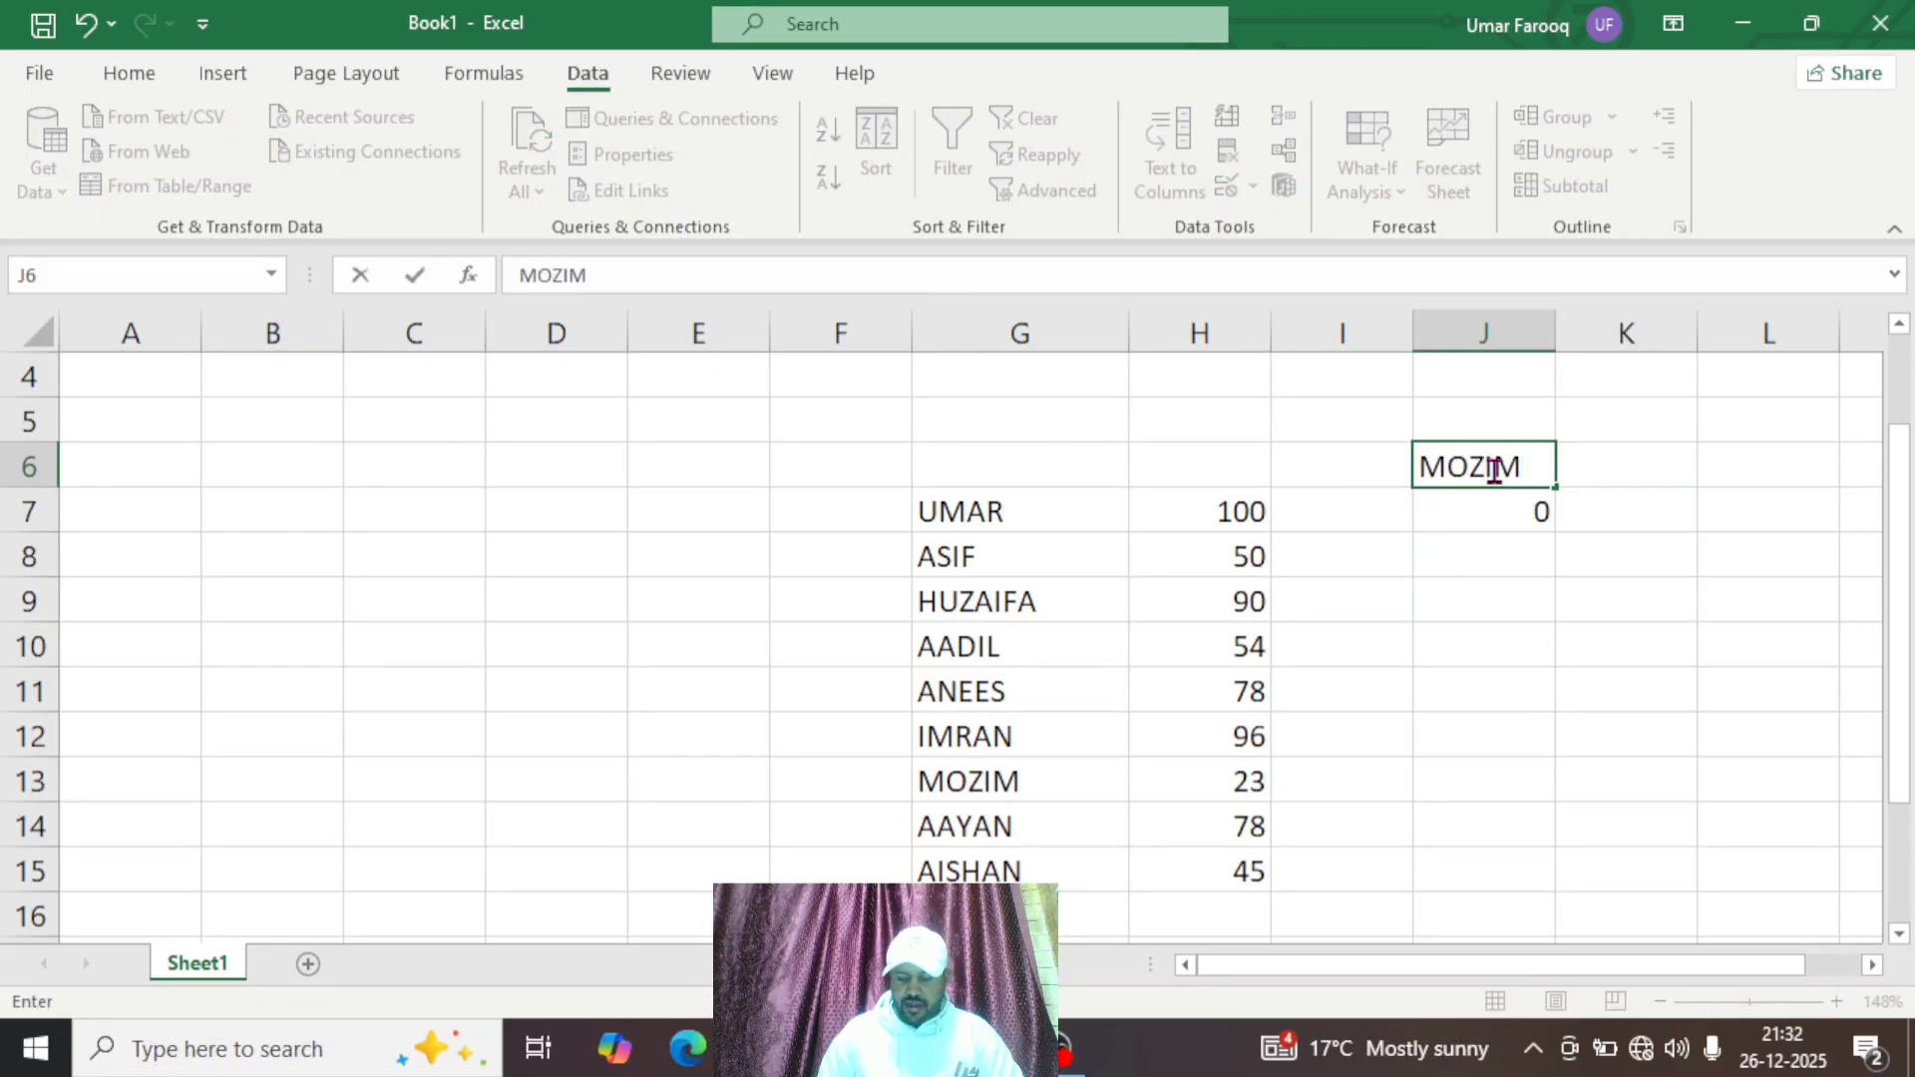
key(Return)
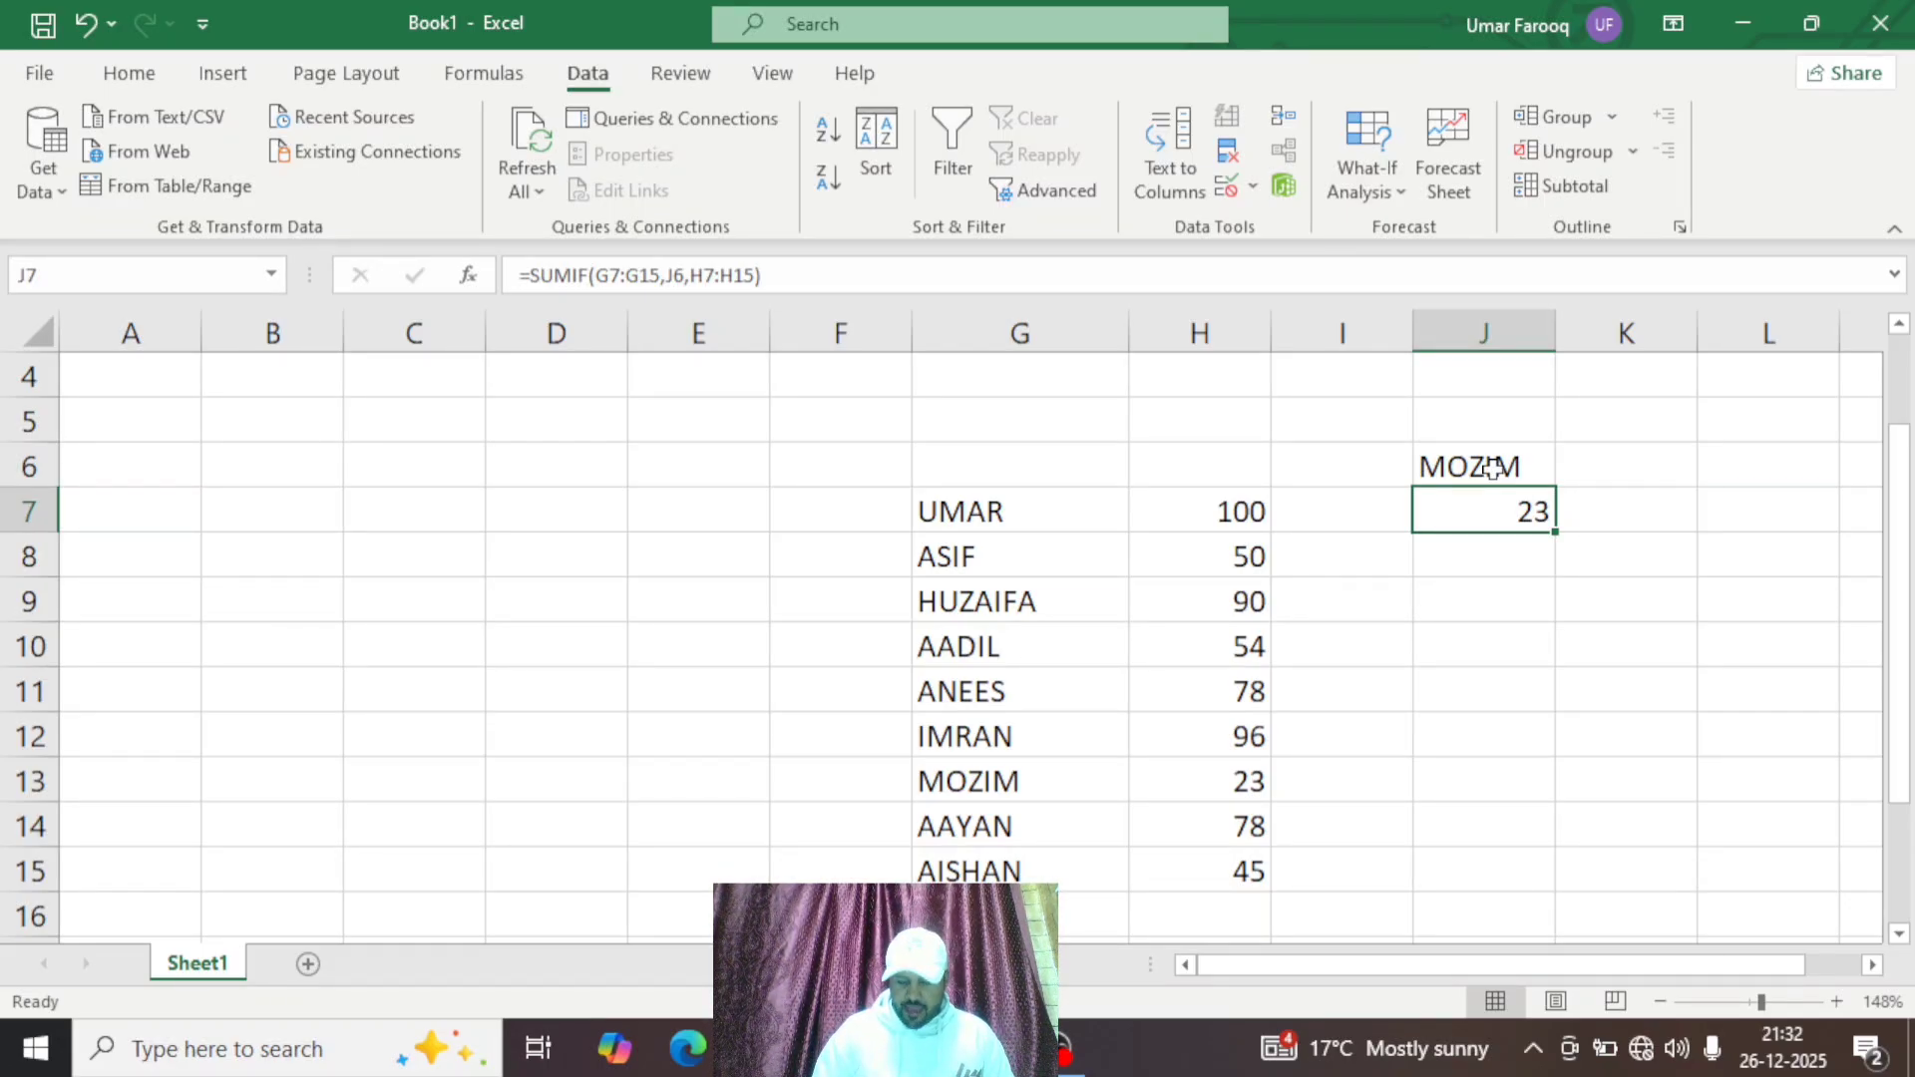
click(1491, 468)
text(UMAR)
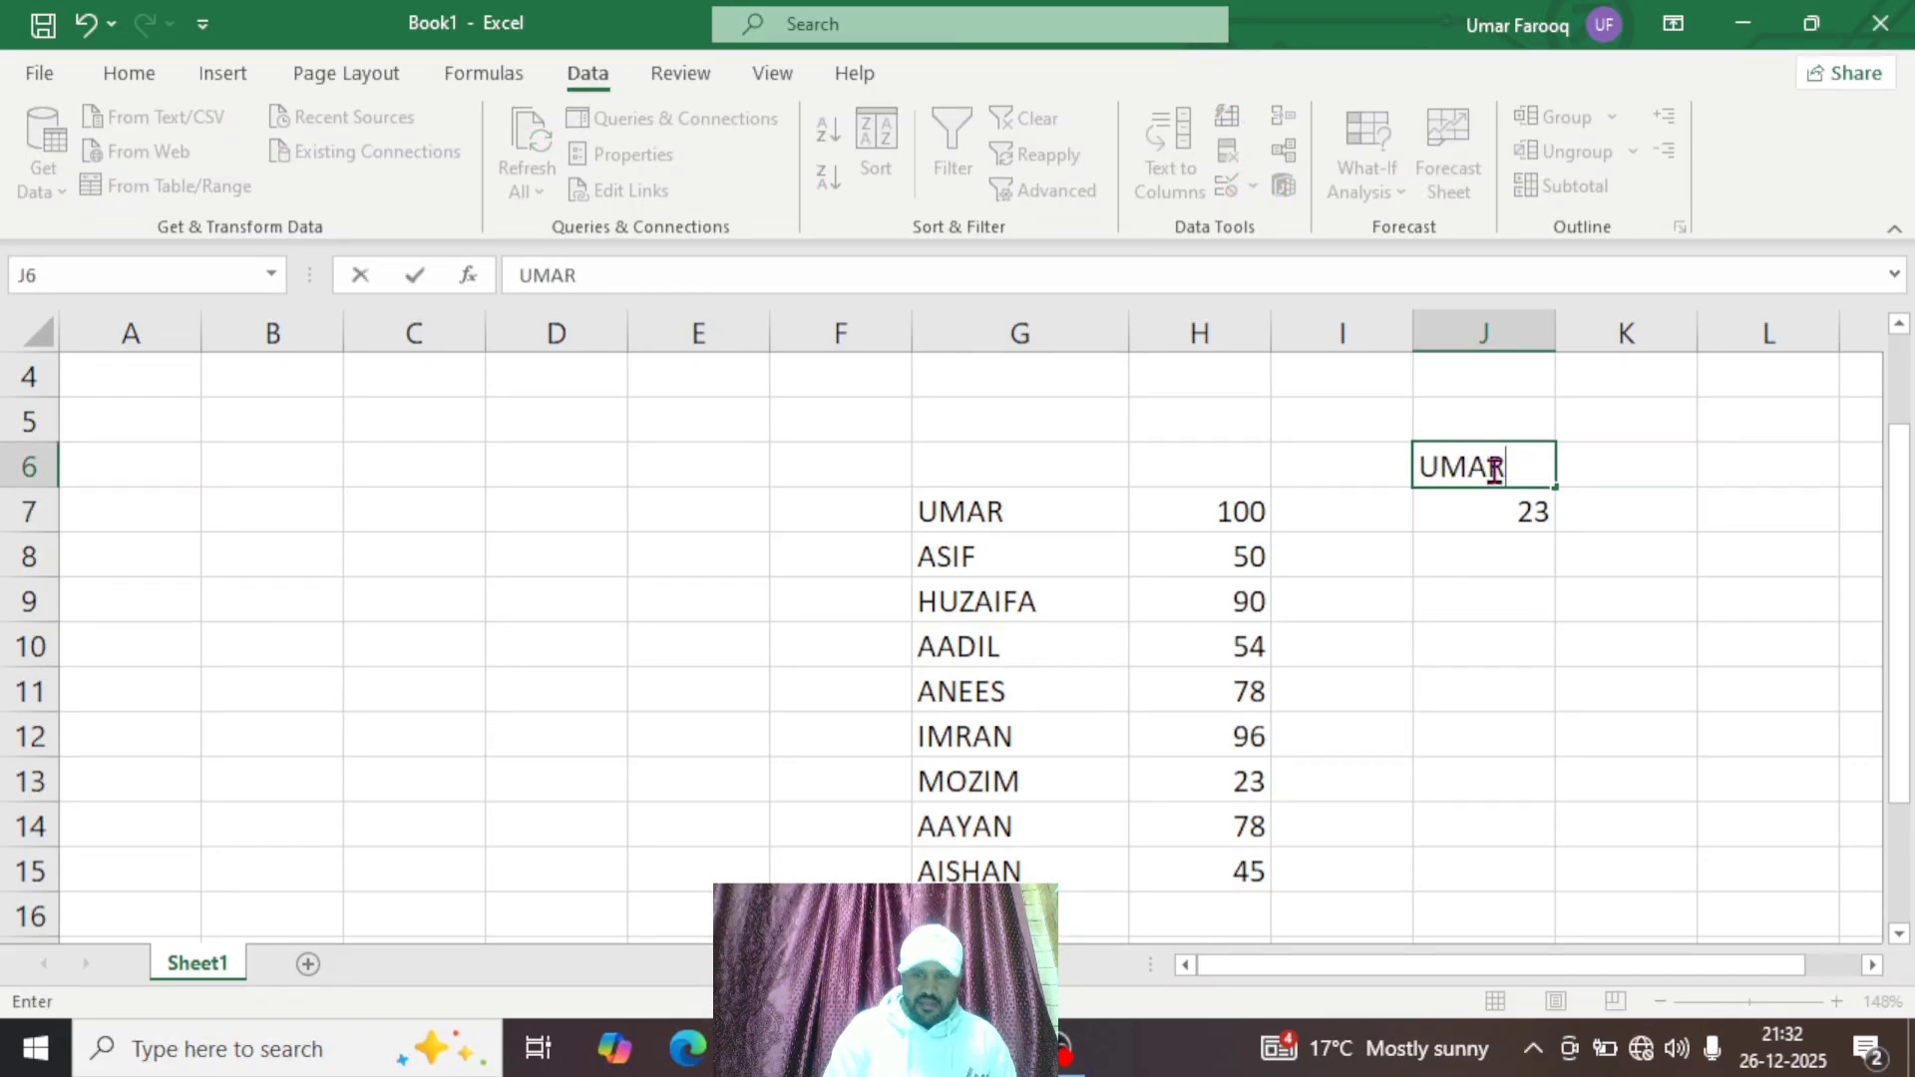
key(Return)
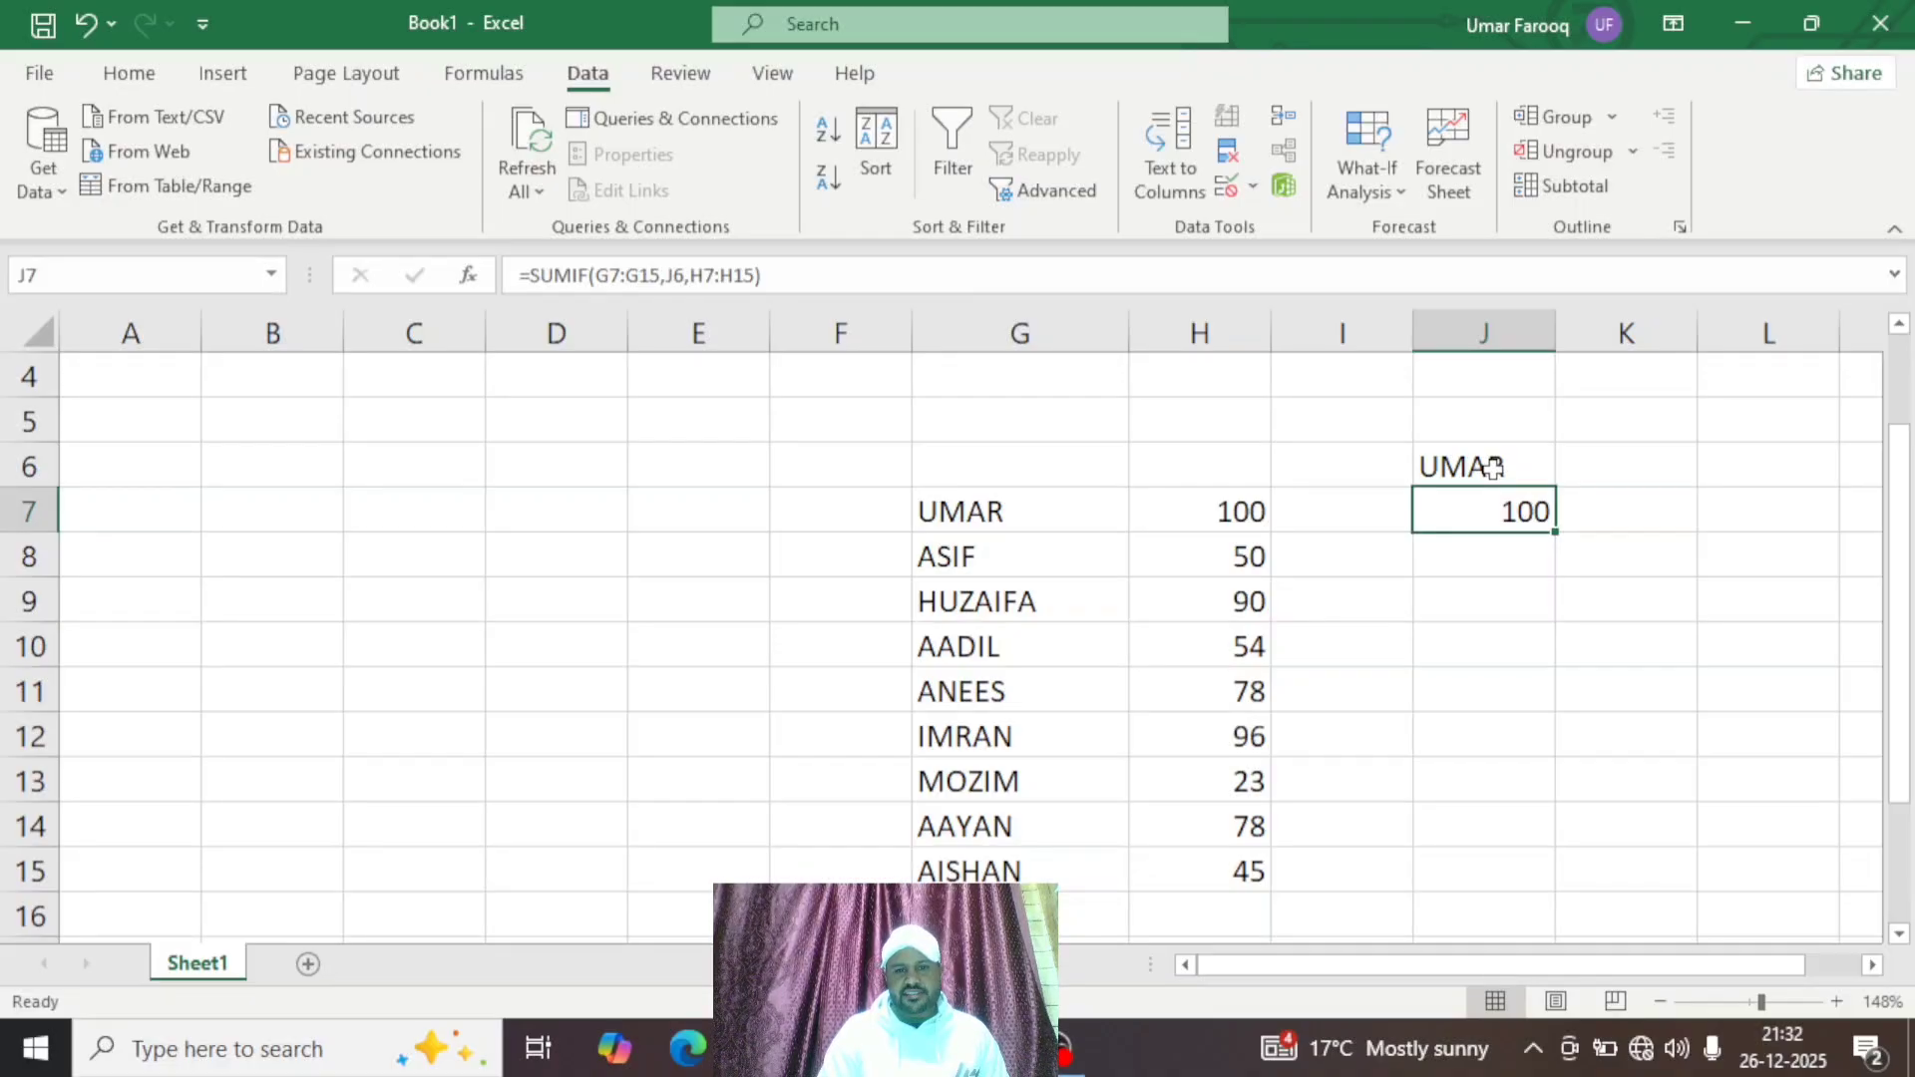
Set the criteria cell J6 to the name listed in G14.
click(1491, 468)
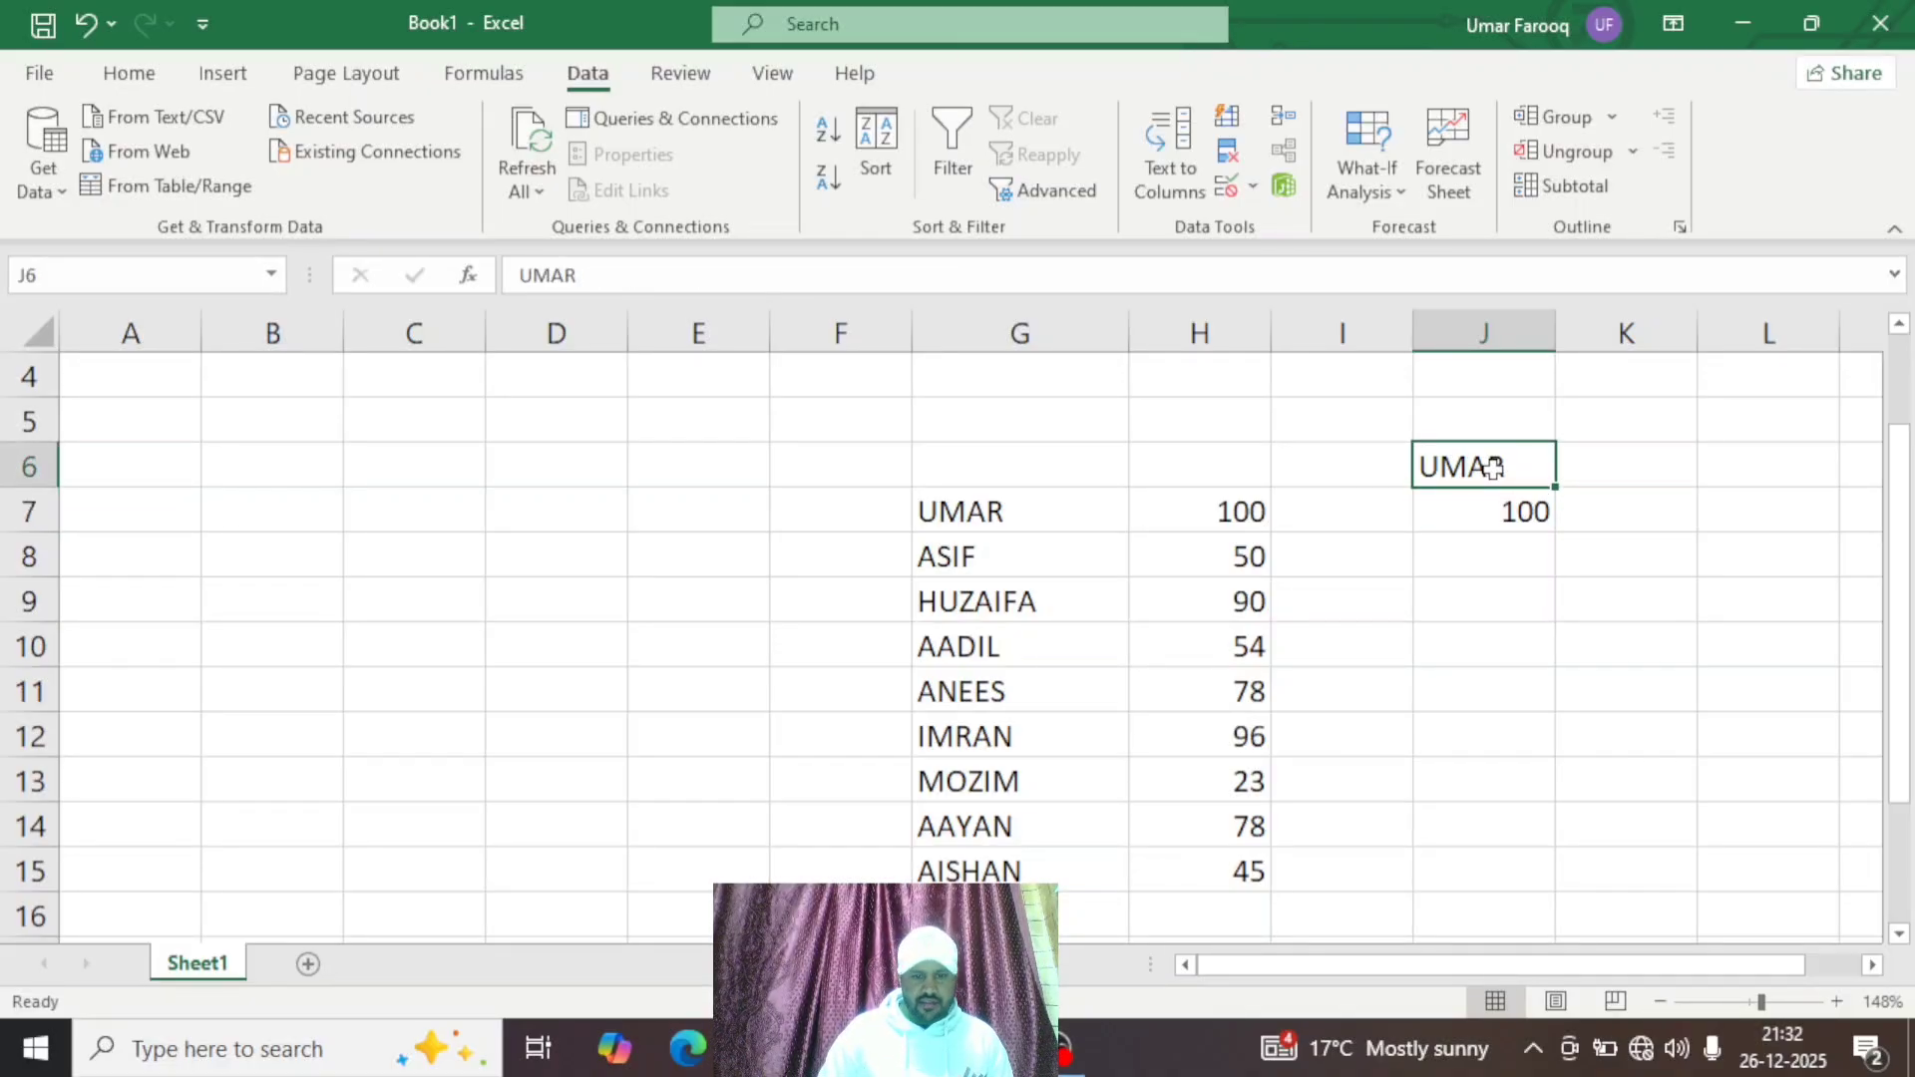
text(AAYAN)
key(Return)
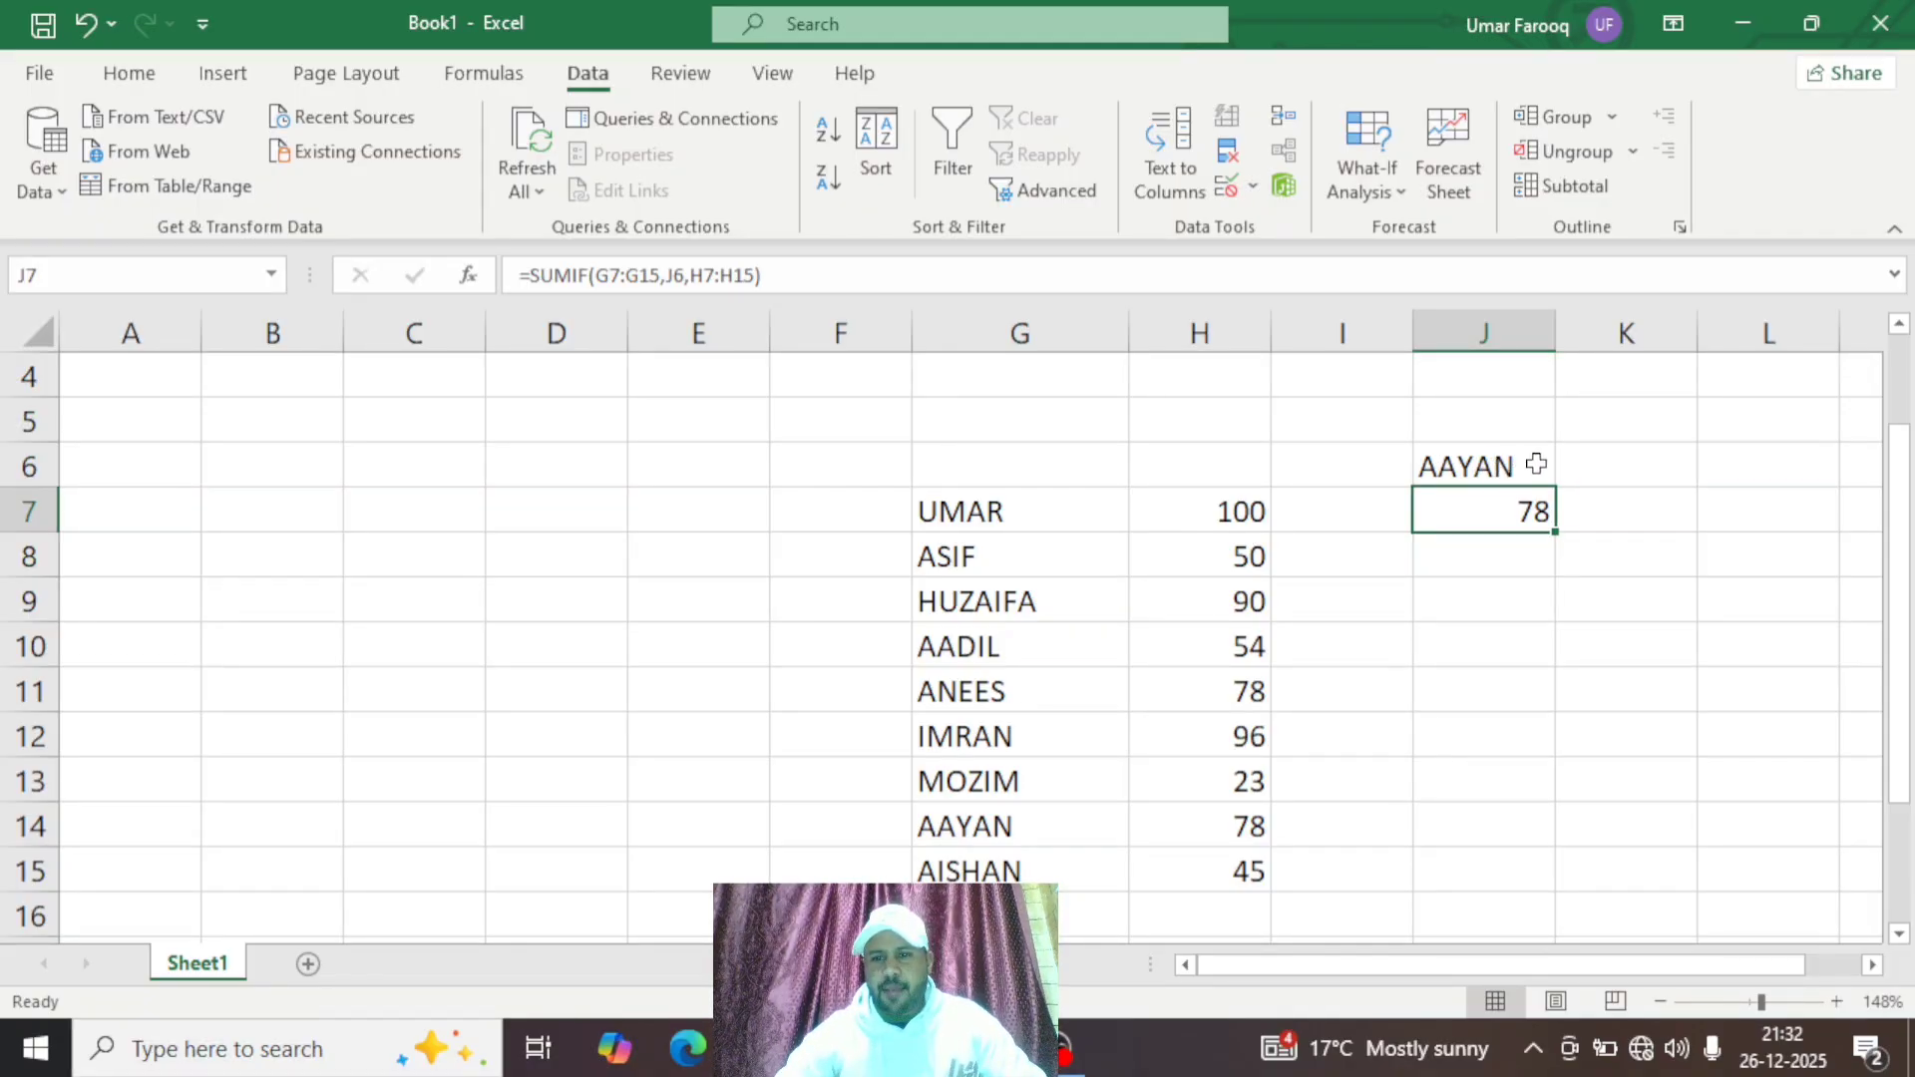
Apply List data validation to cell J6 with =$G$7:$G$15 as the source and the in-cell dropdown enabled.
click(1525, 465)
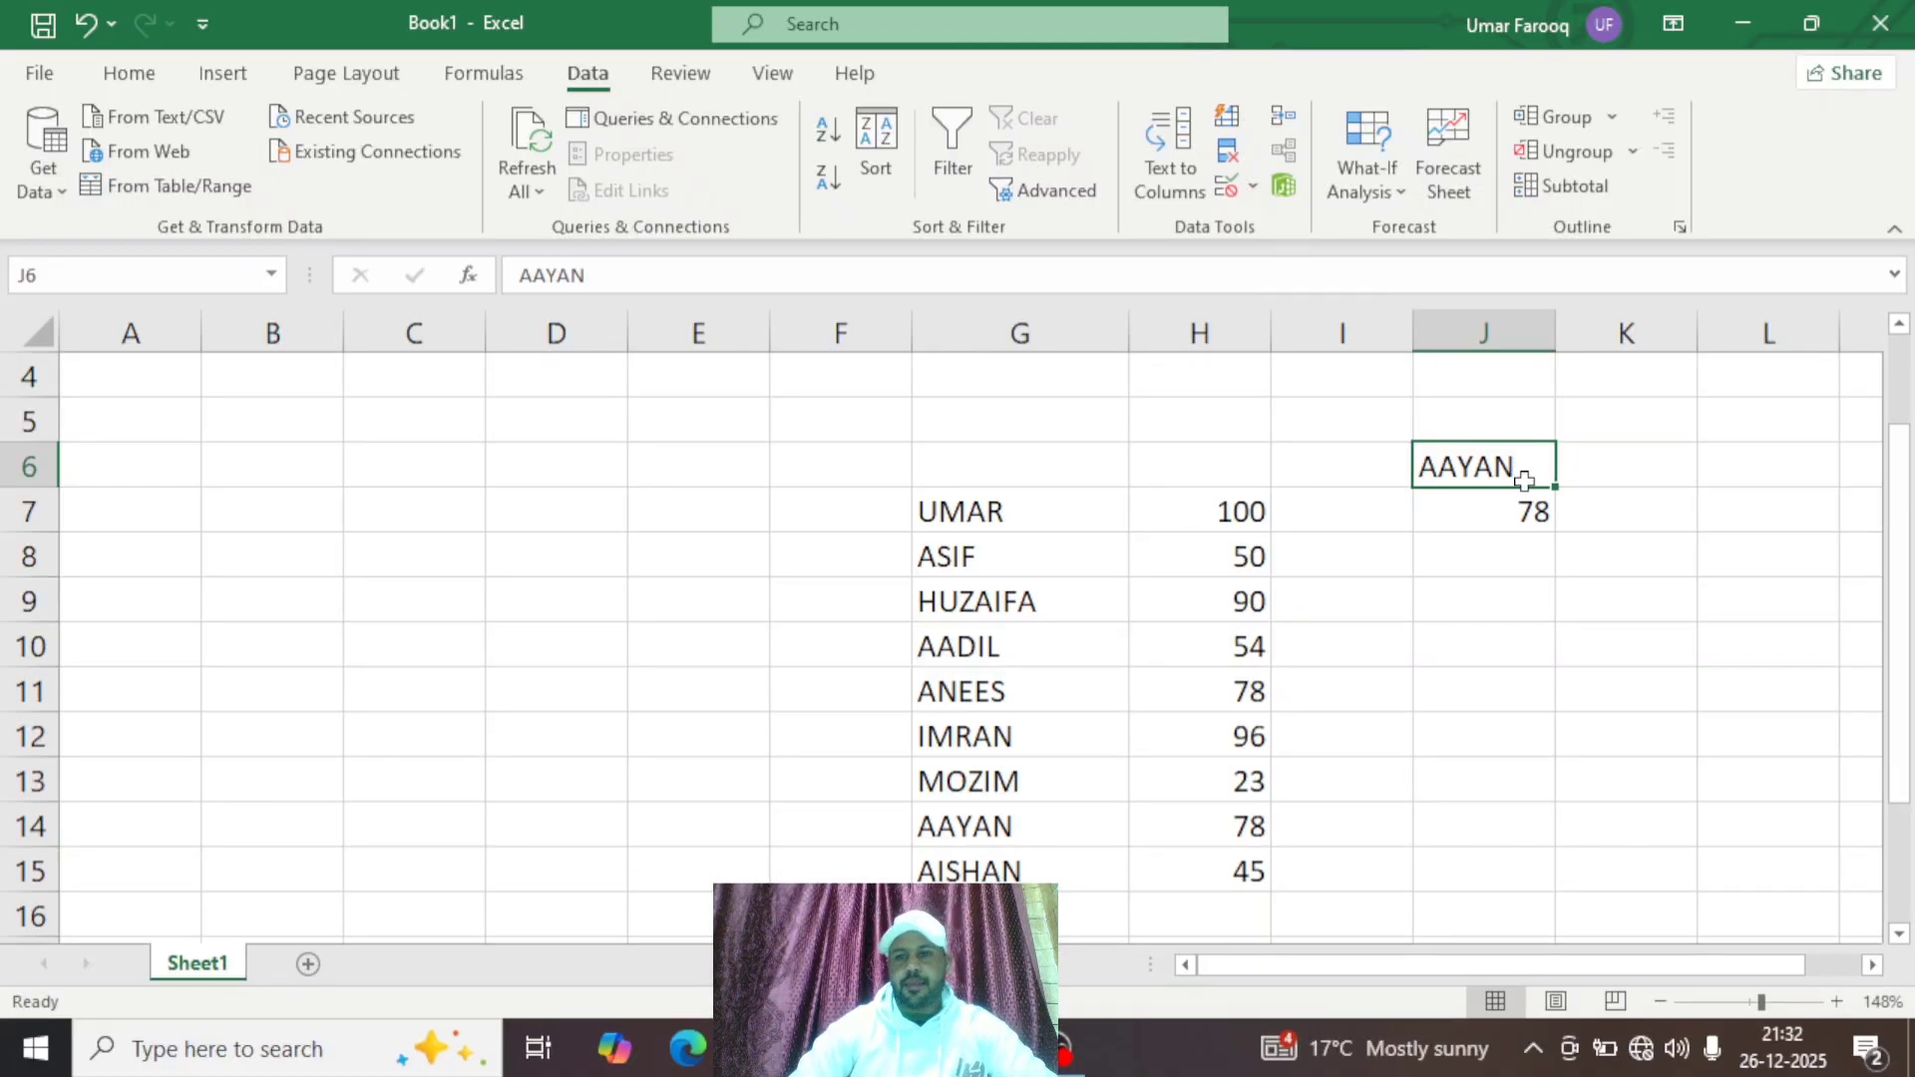
click(1252, 190)
click(1296, 227)
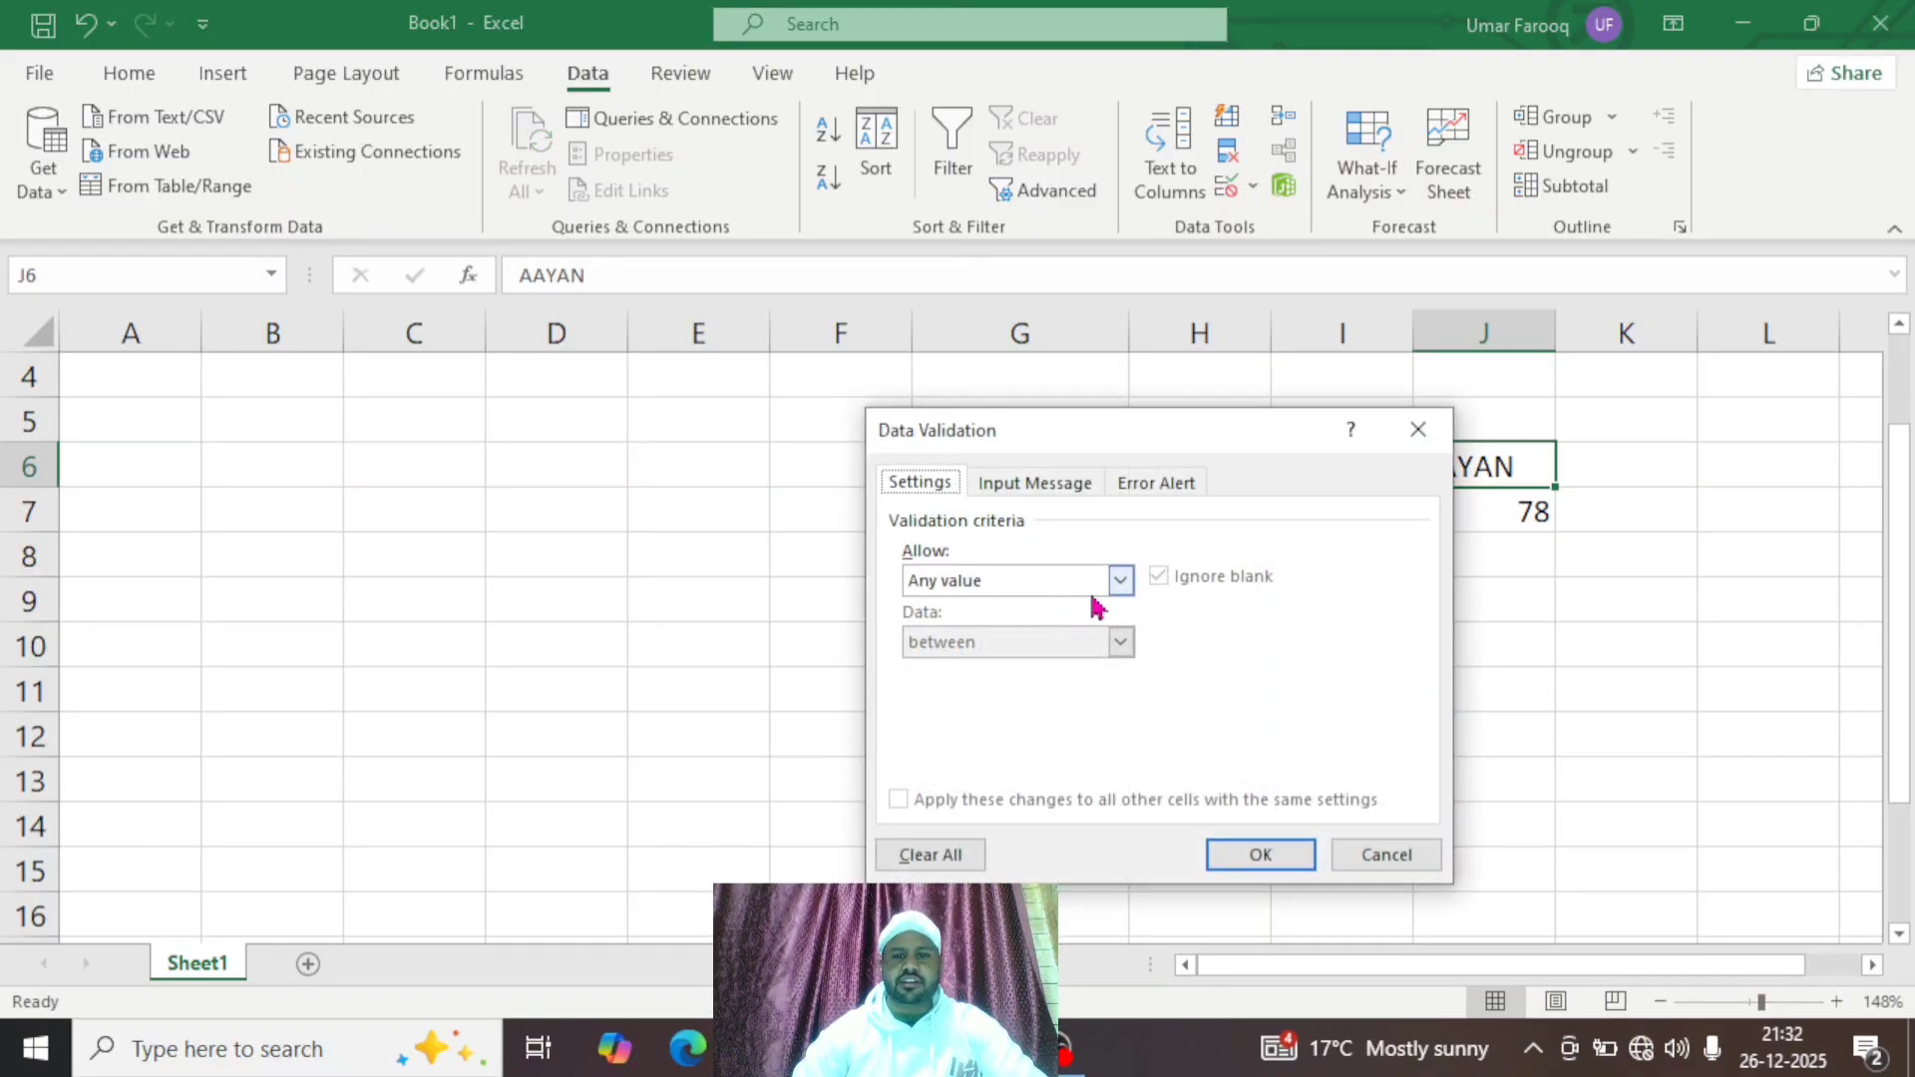
click(1120, 589)
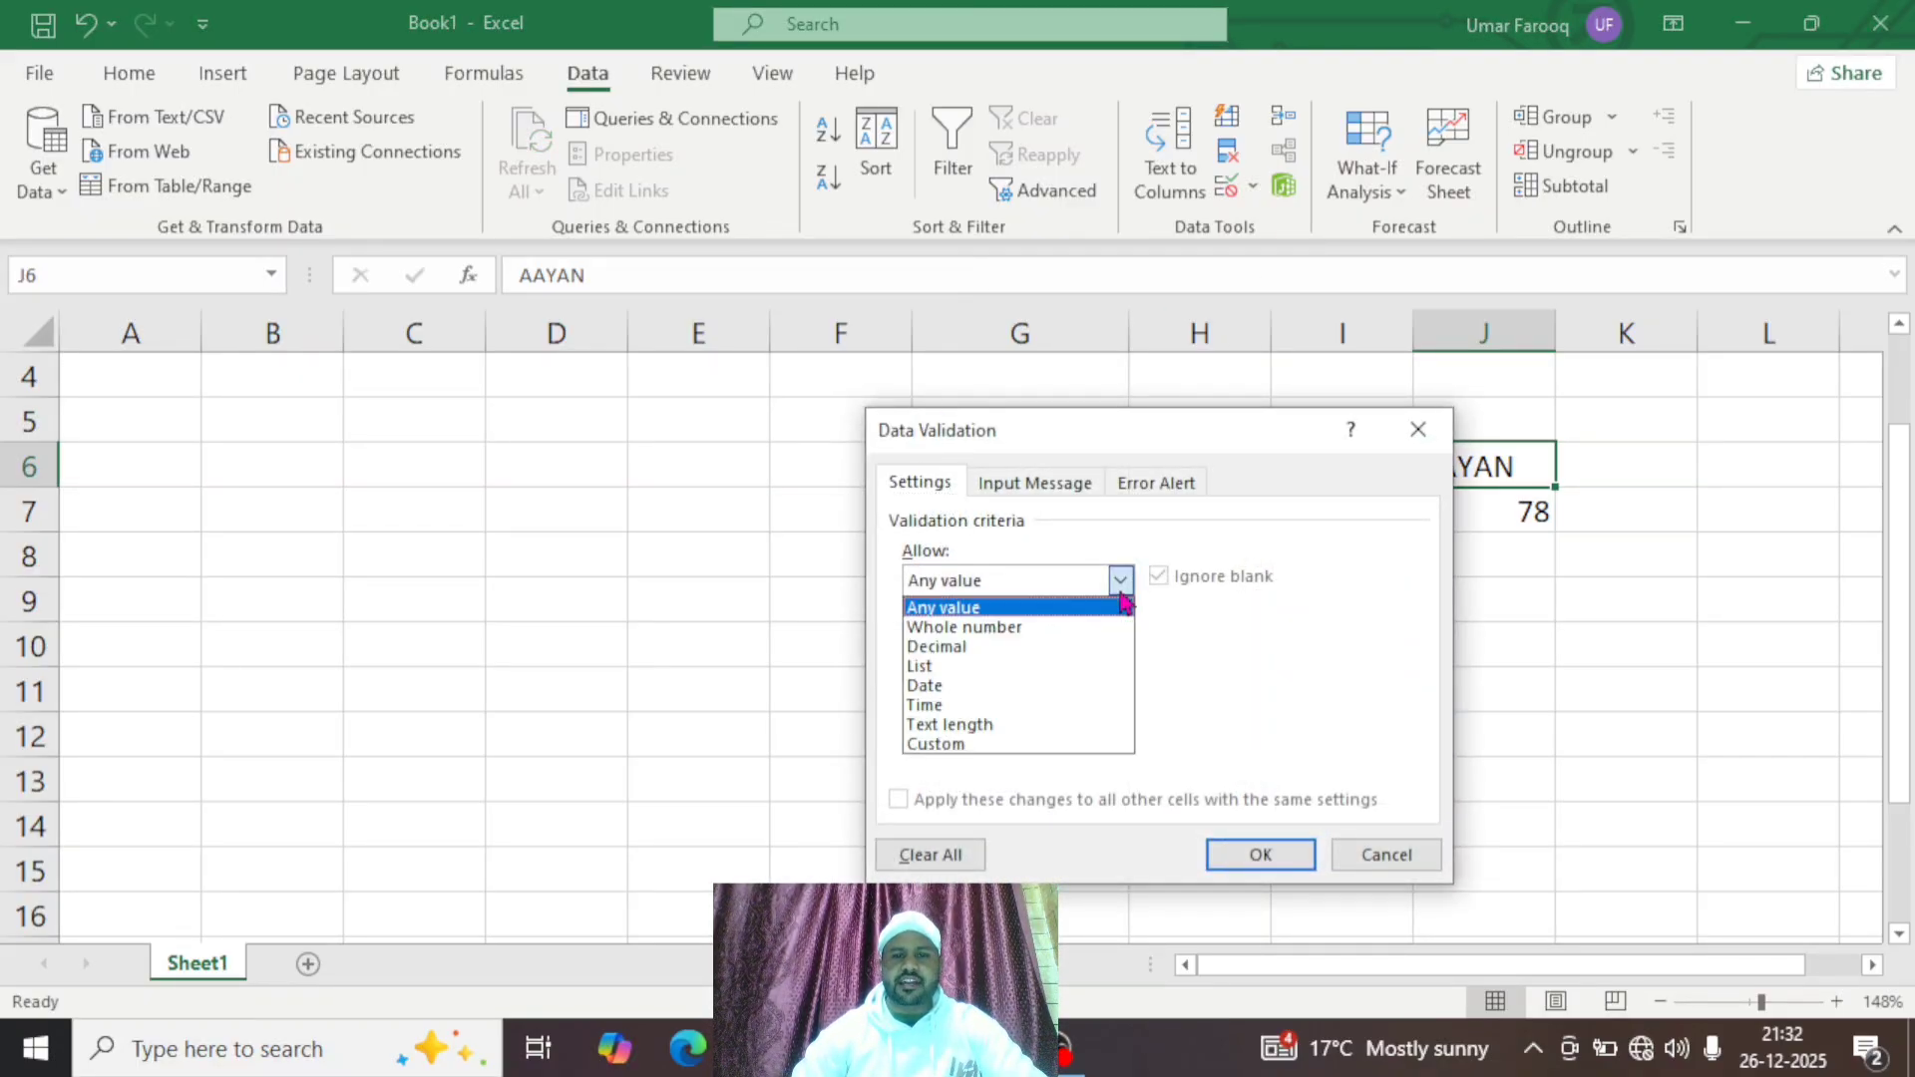
click(968, 666)
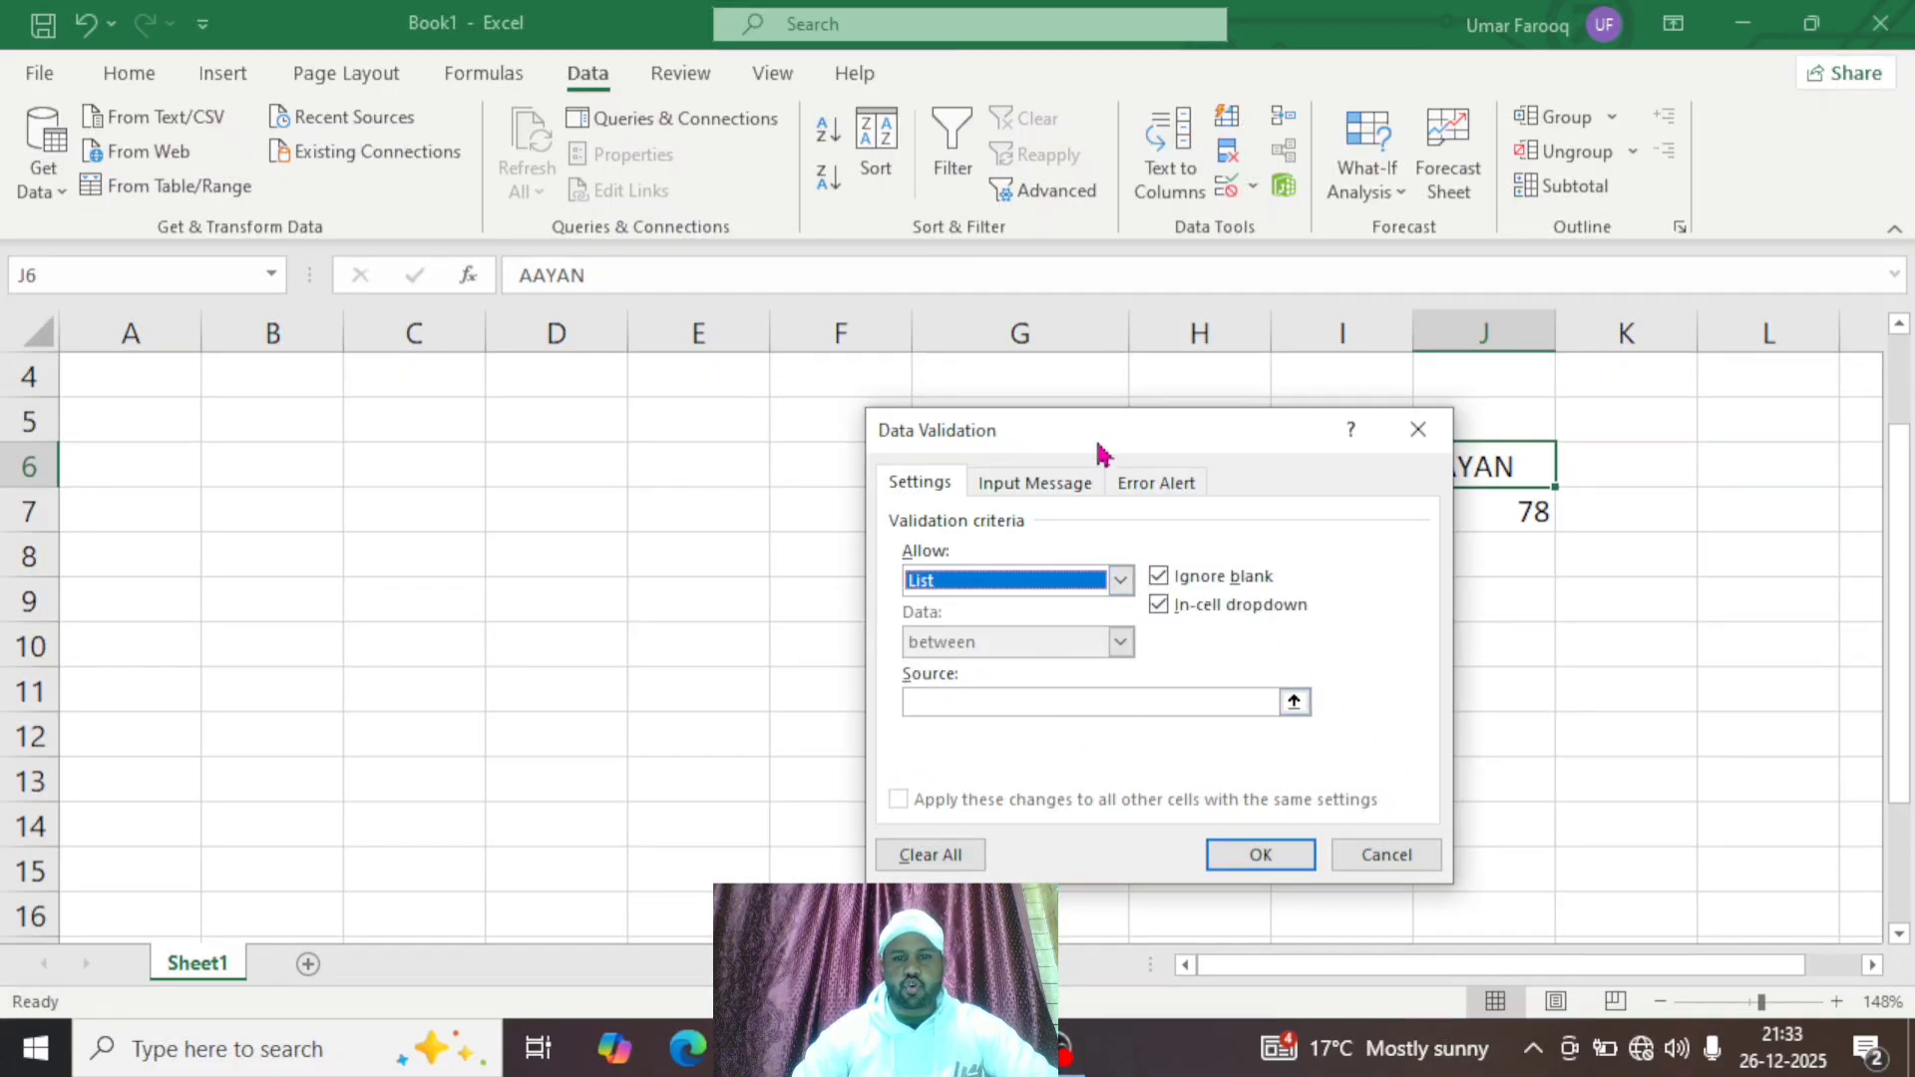
drag(1094, 441, 532, 422)
click(572, 723)
drag(1013, 507, 1013, 870)
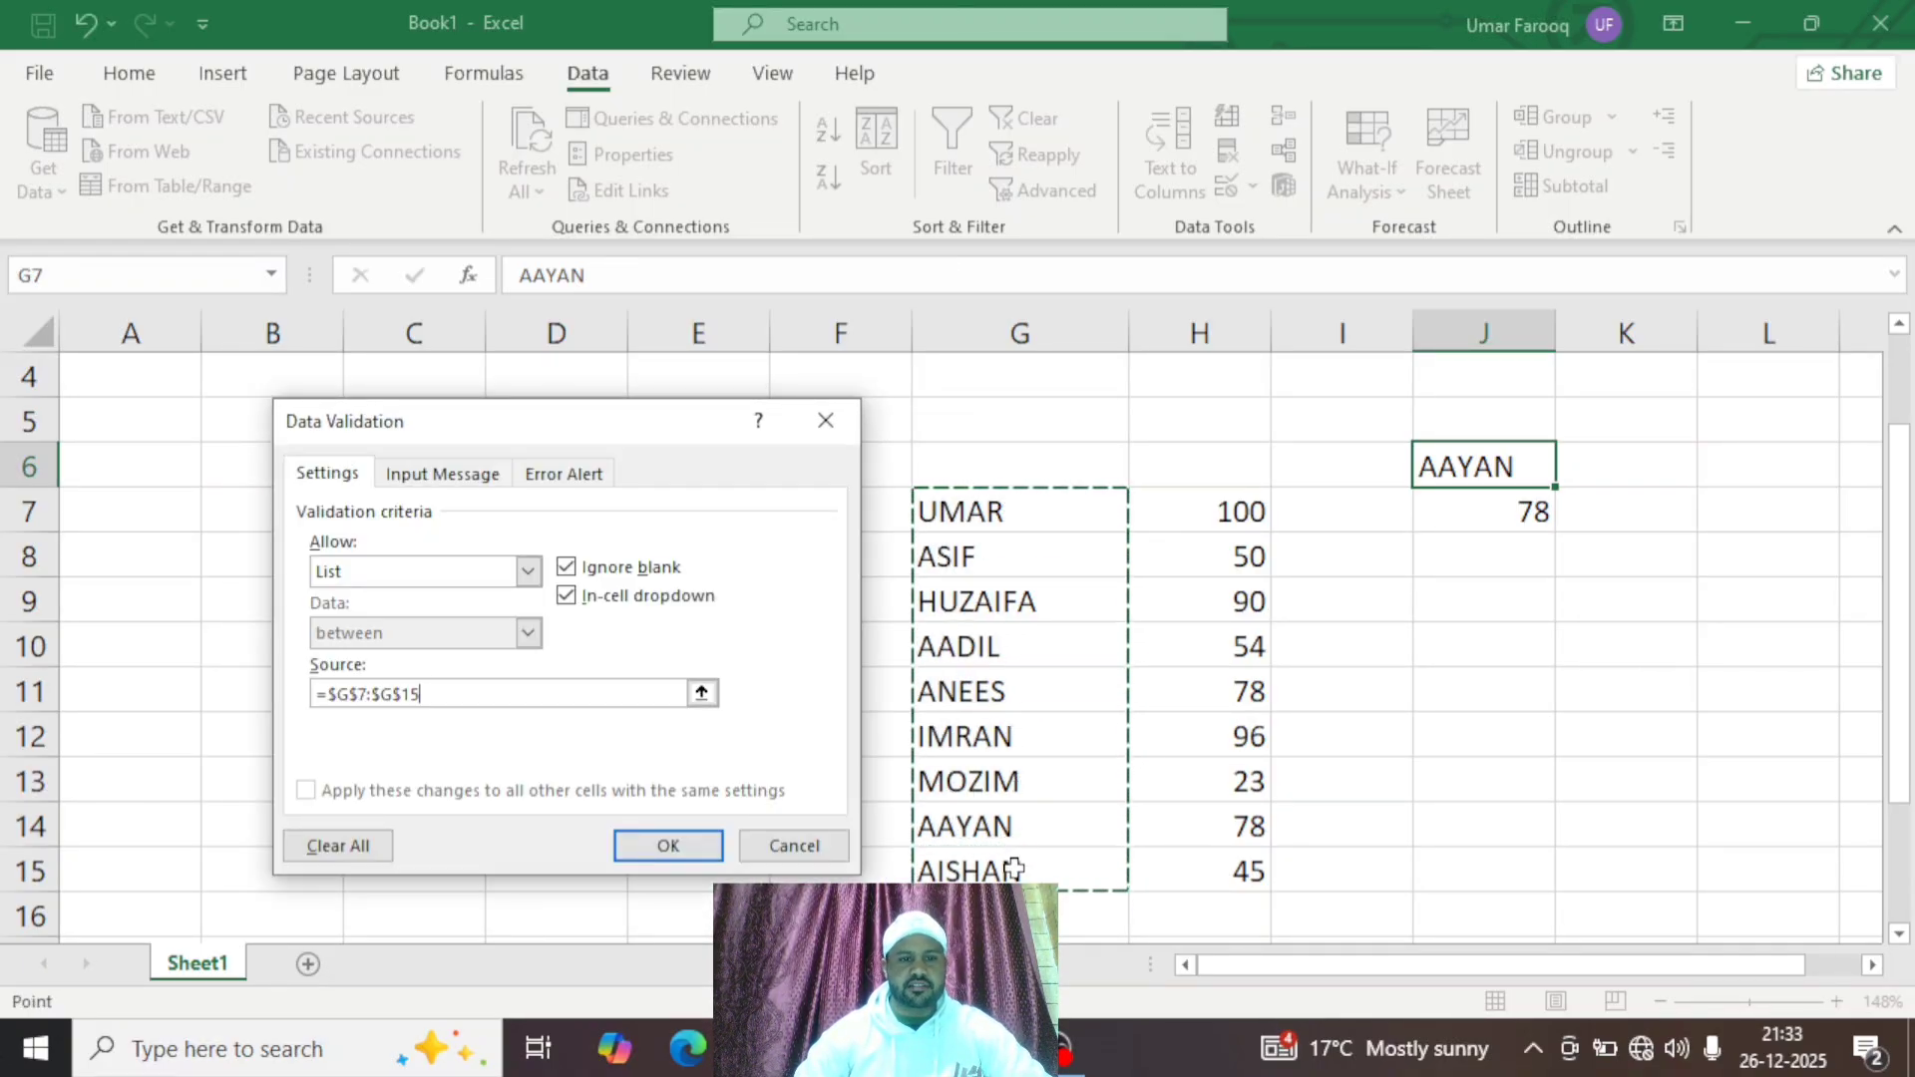
click(667, 848)
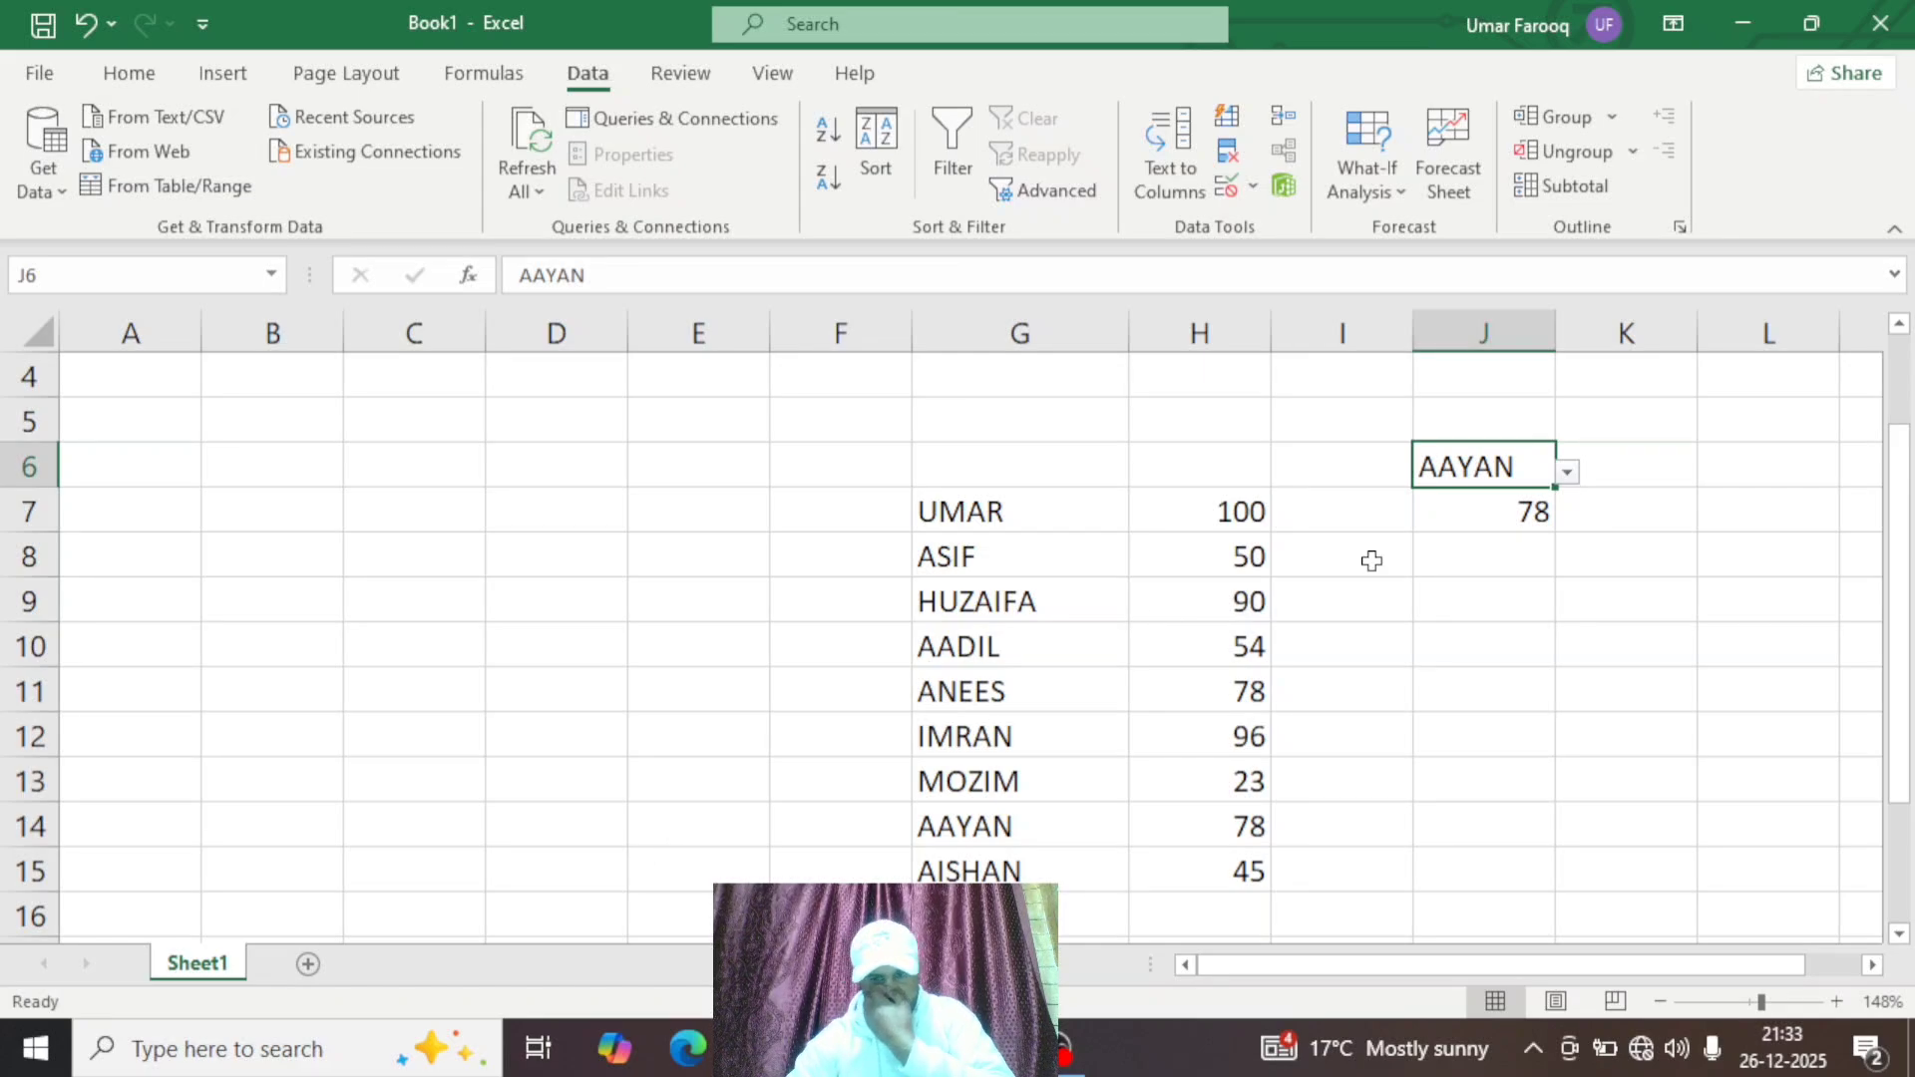
Test the drop-down in cell J6 by choosing the name listed in G12 and check the SUMIF formula in J7.
click(1569, 474)
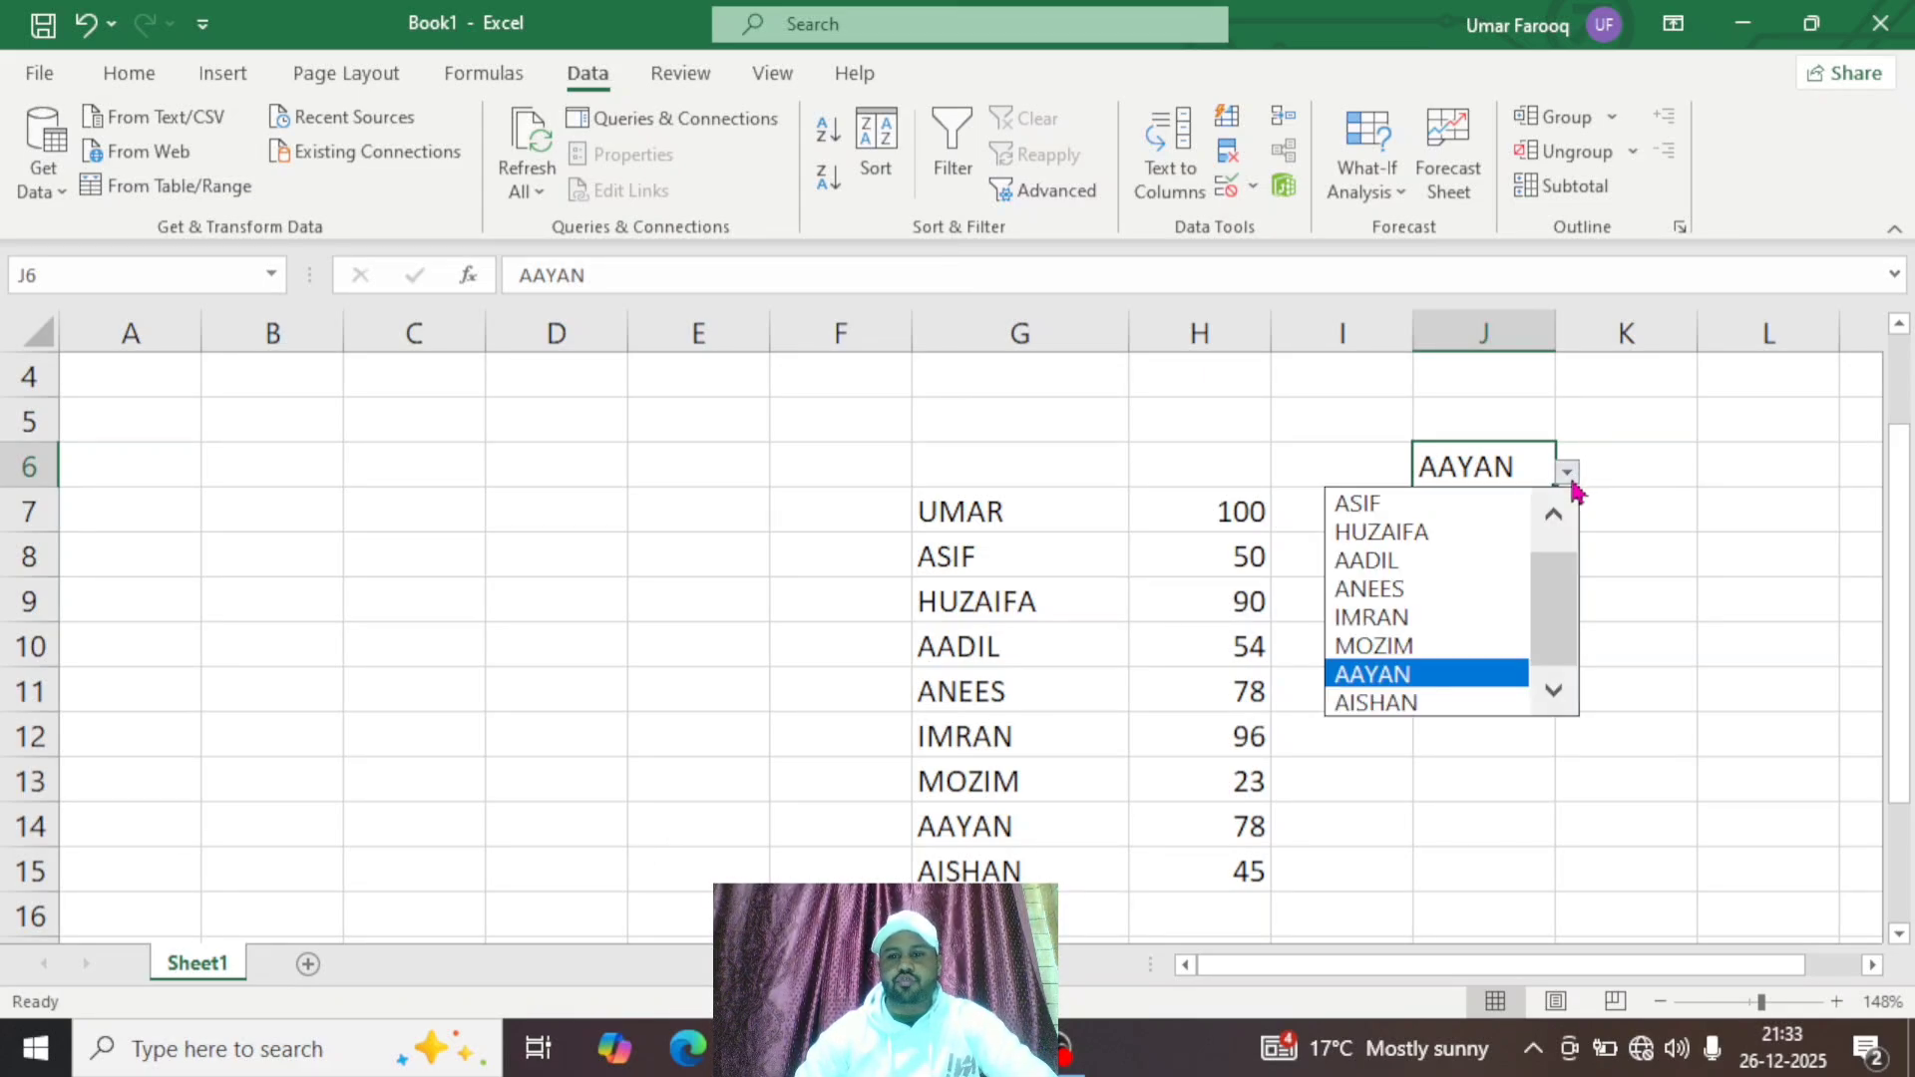
click(1436, 617)
click(1517, 507)
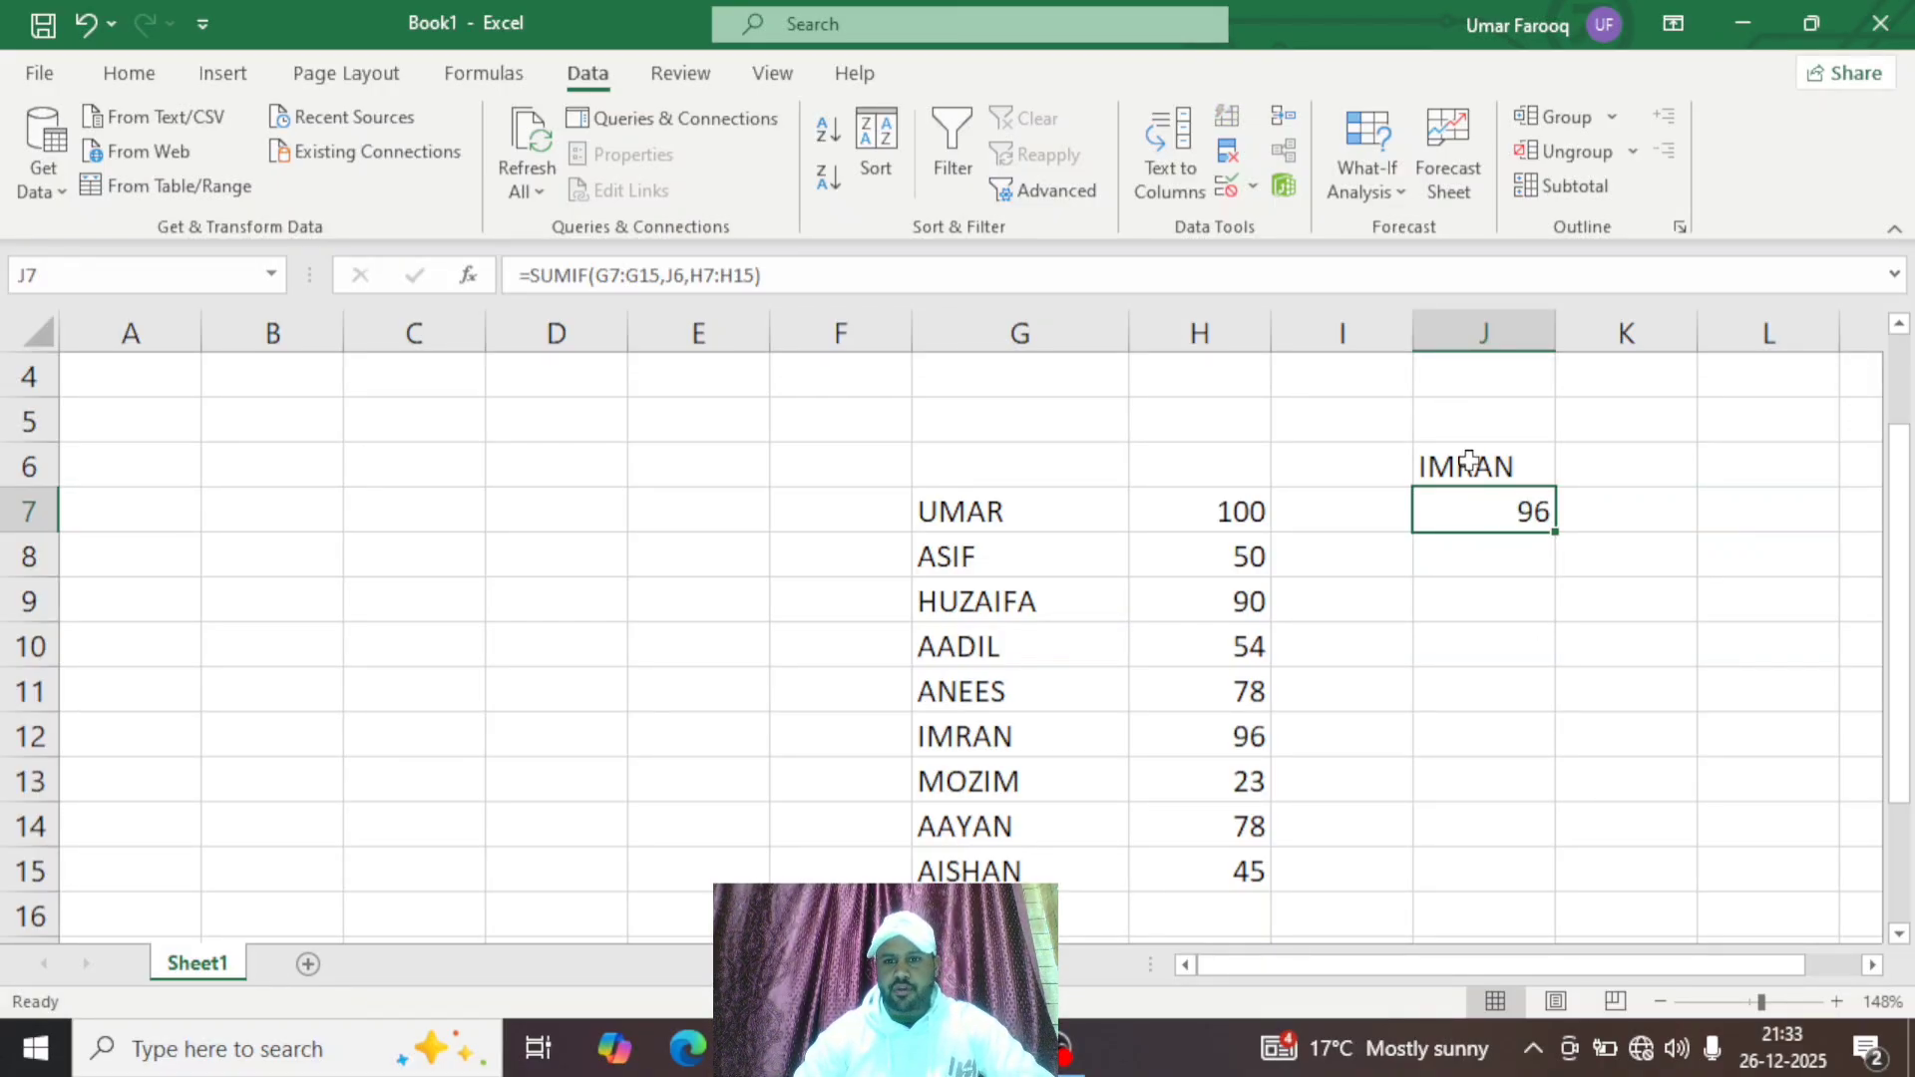
Clear the contents of cells J6:J8, removing the criteria name and the SUMIF formula.
drag(1468, 459, 1552, 556)
key(Delete)
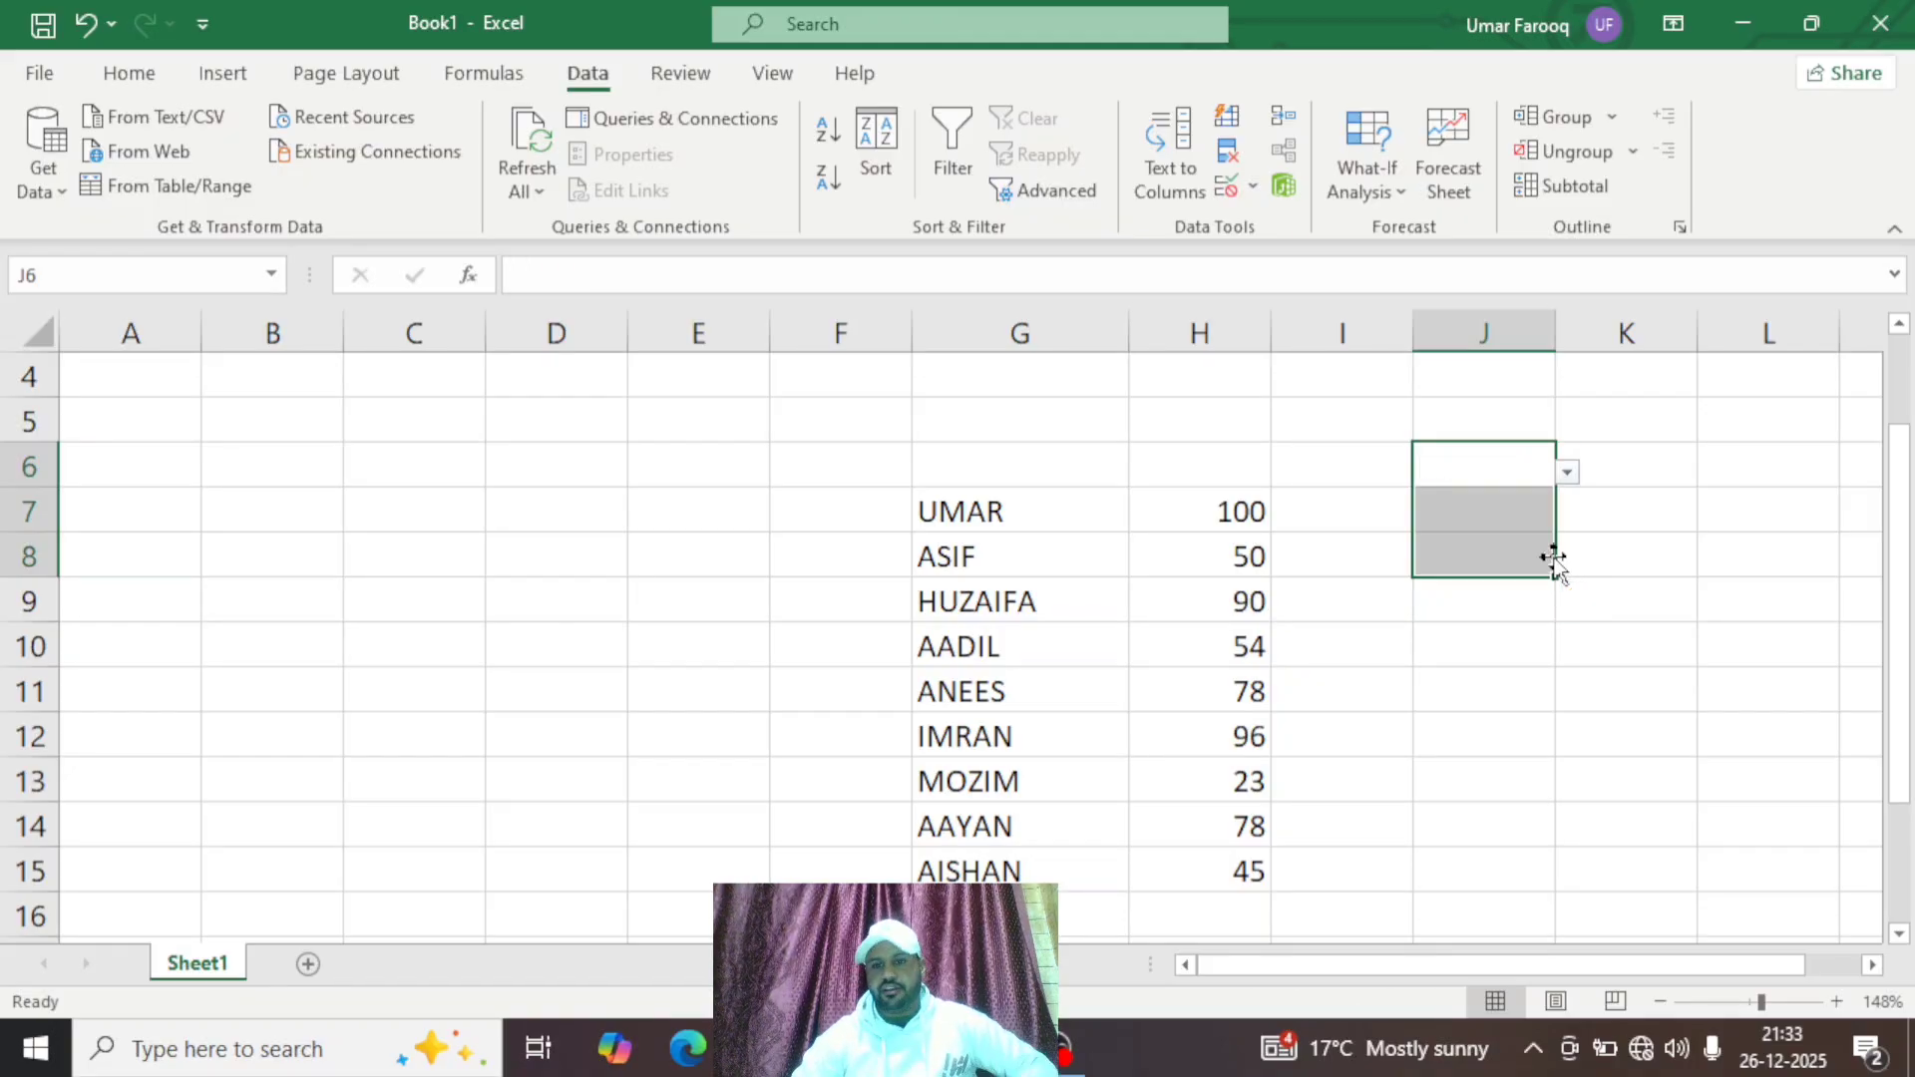
click(1487, 735)
click(1299, 602)
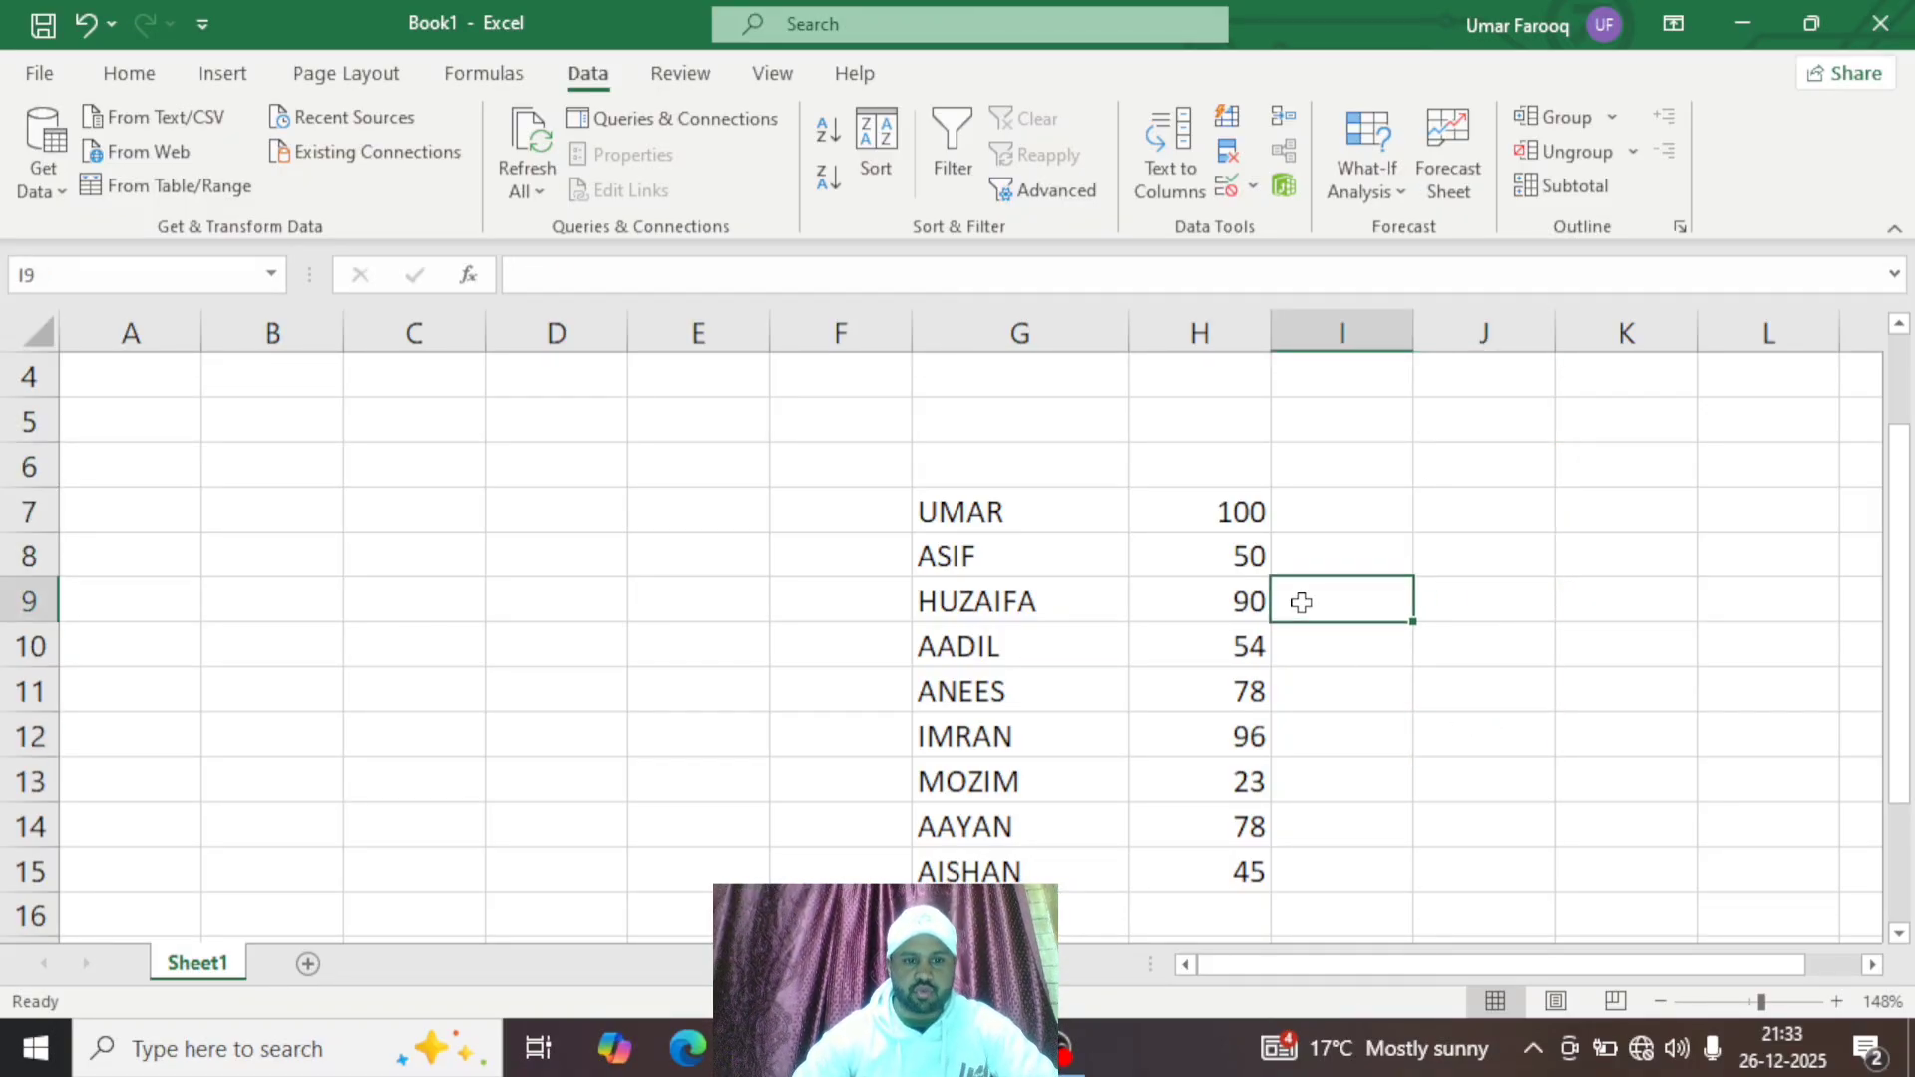
click(1464, 607)
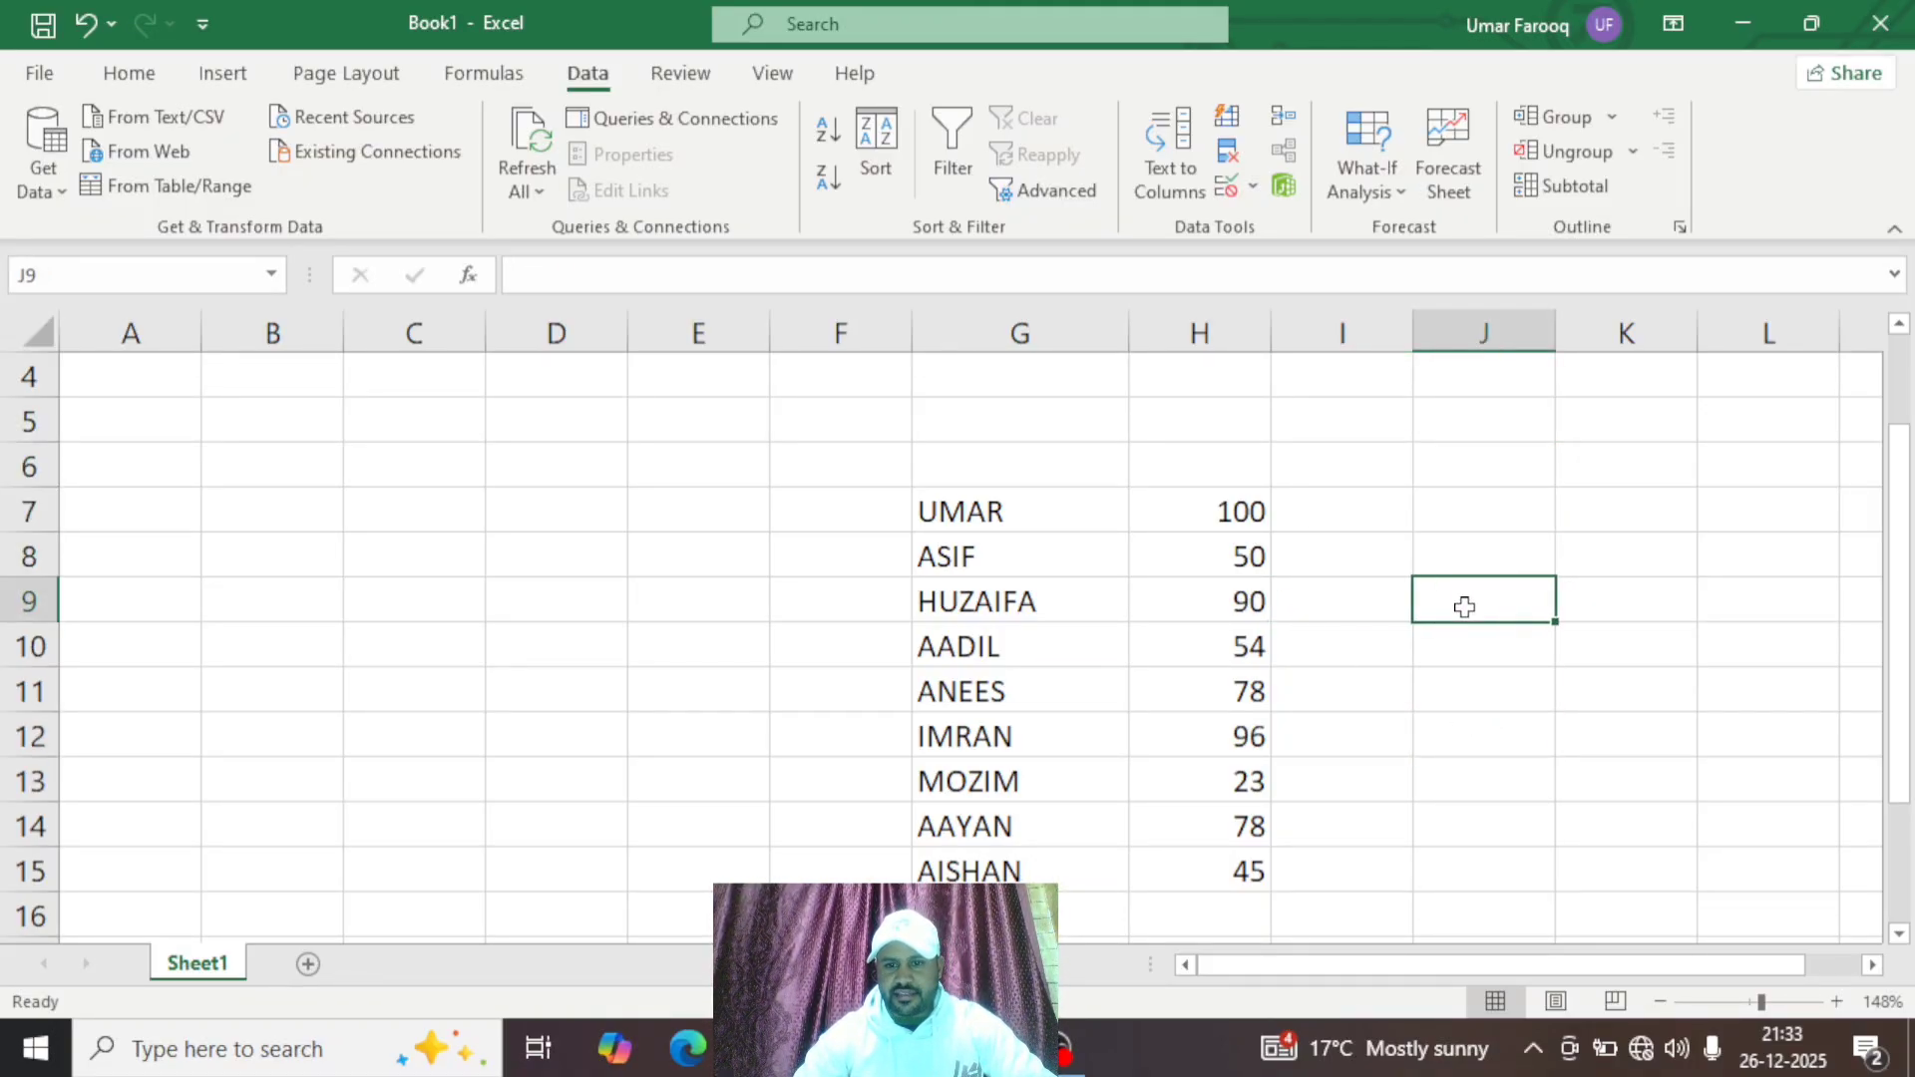
click(1469, 551)
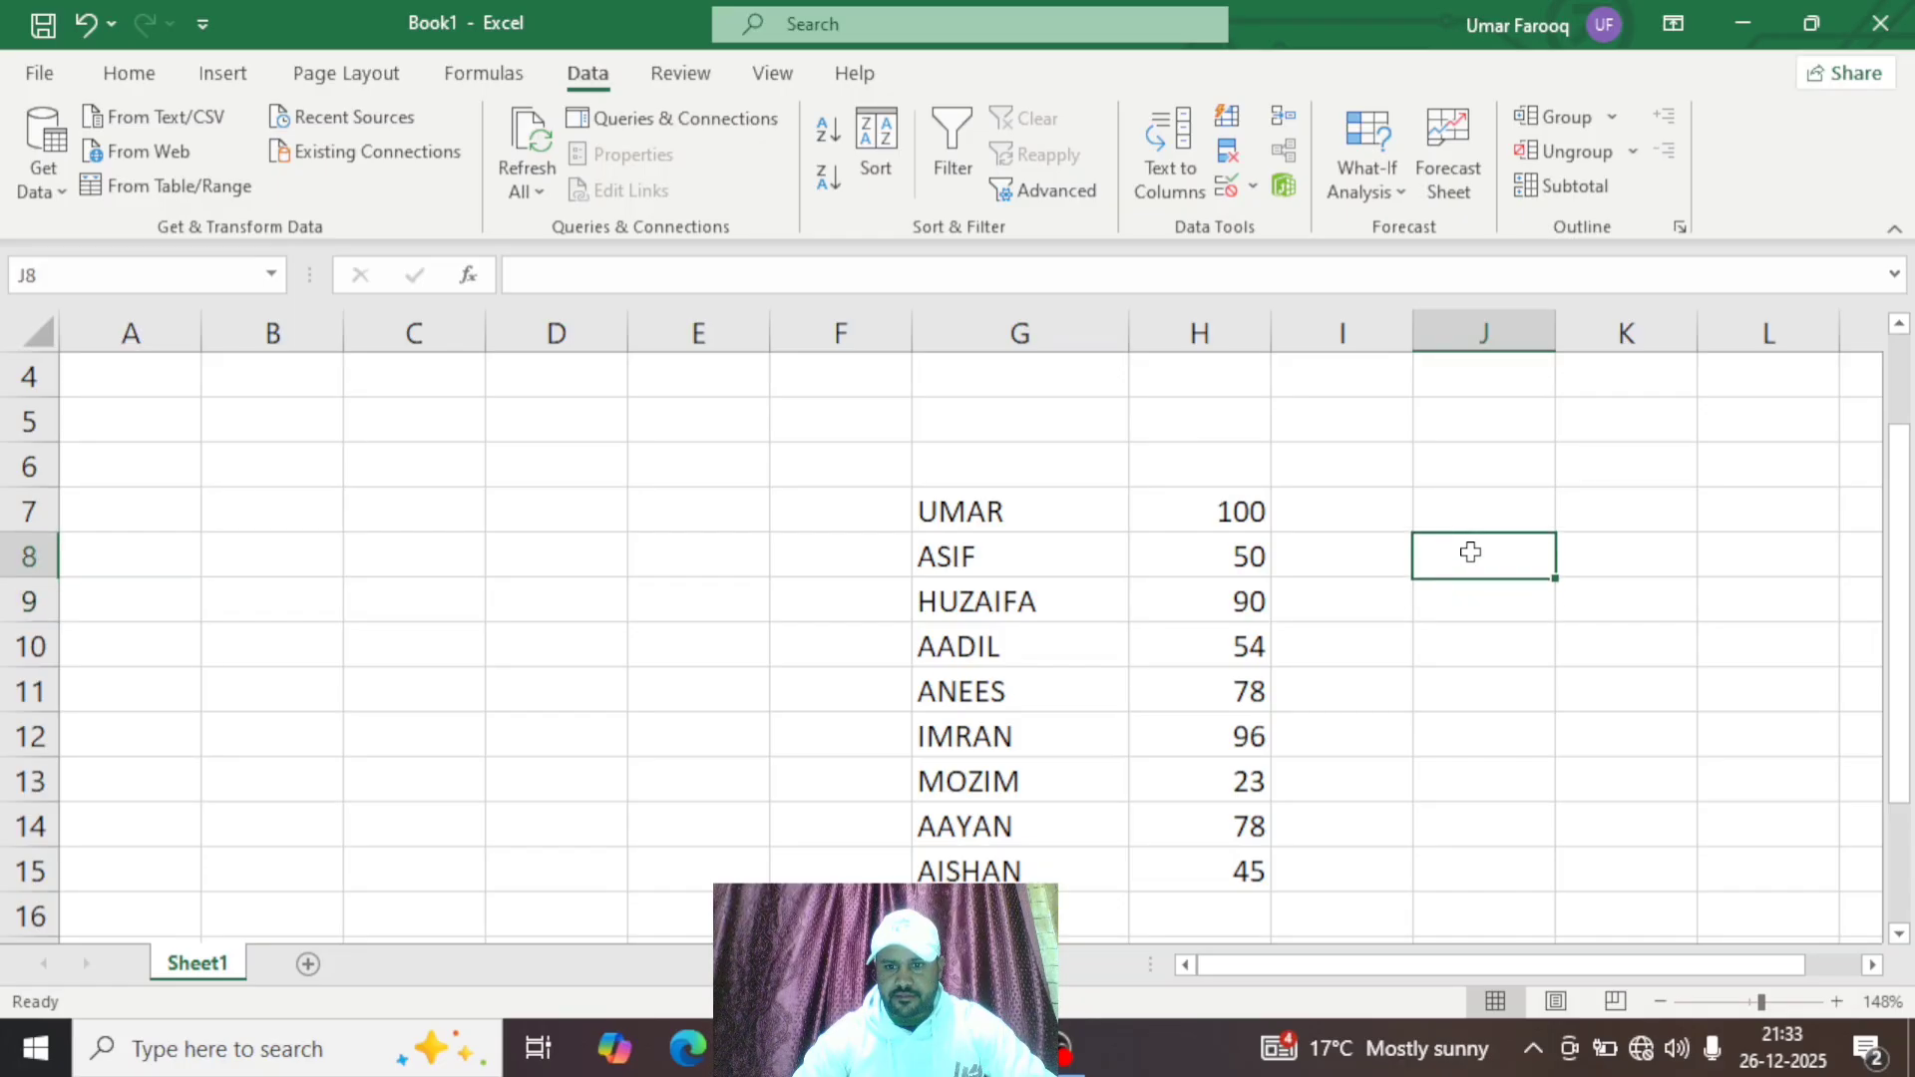
Enter the label NAME in cell B9 and the label MARKS in cell D9.
click(303, 602)
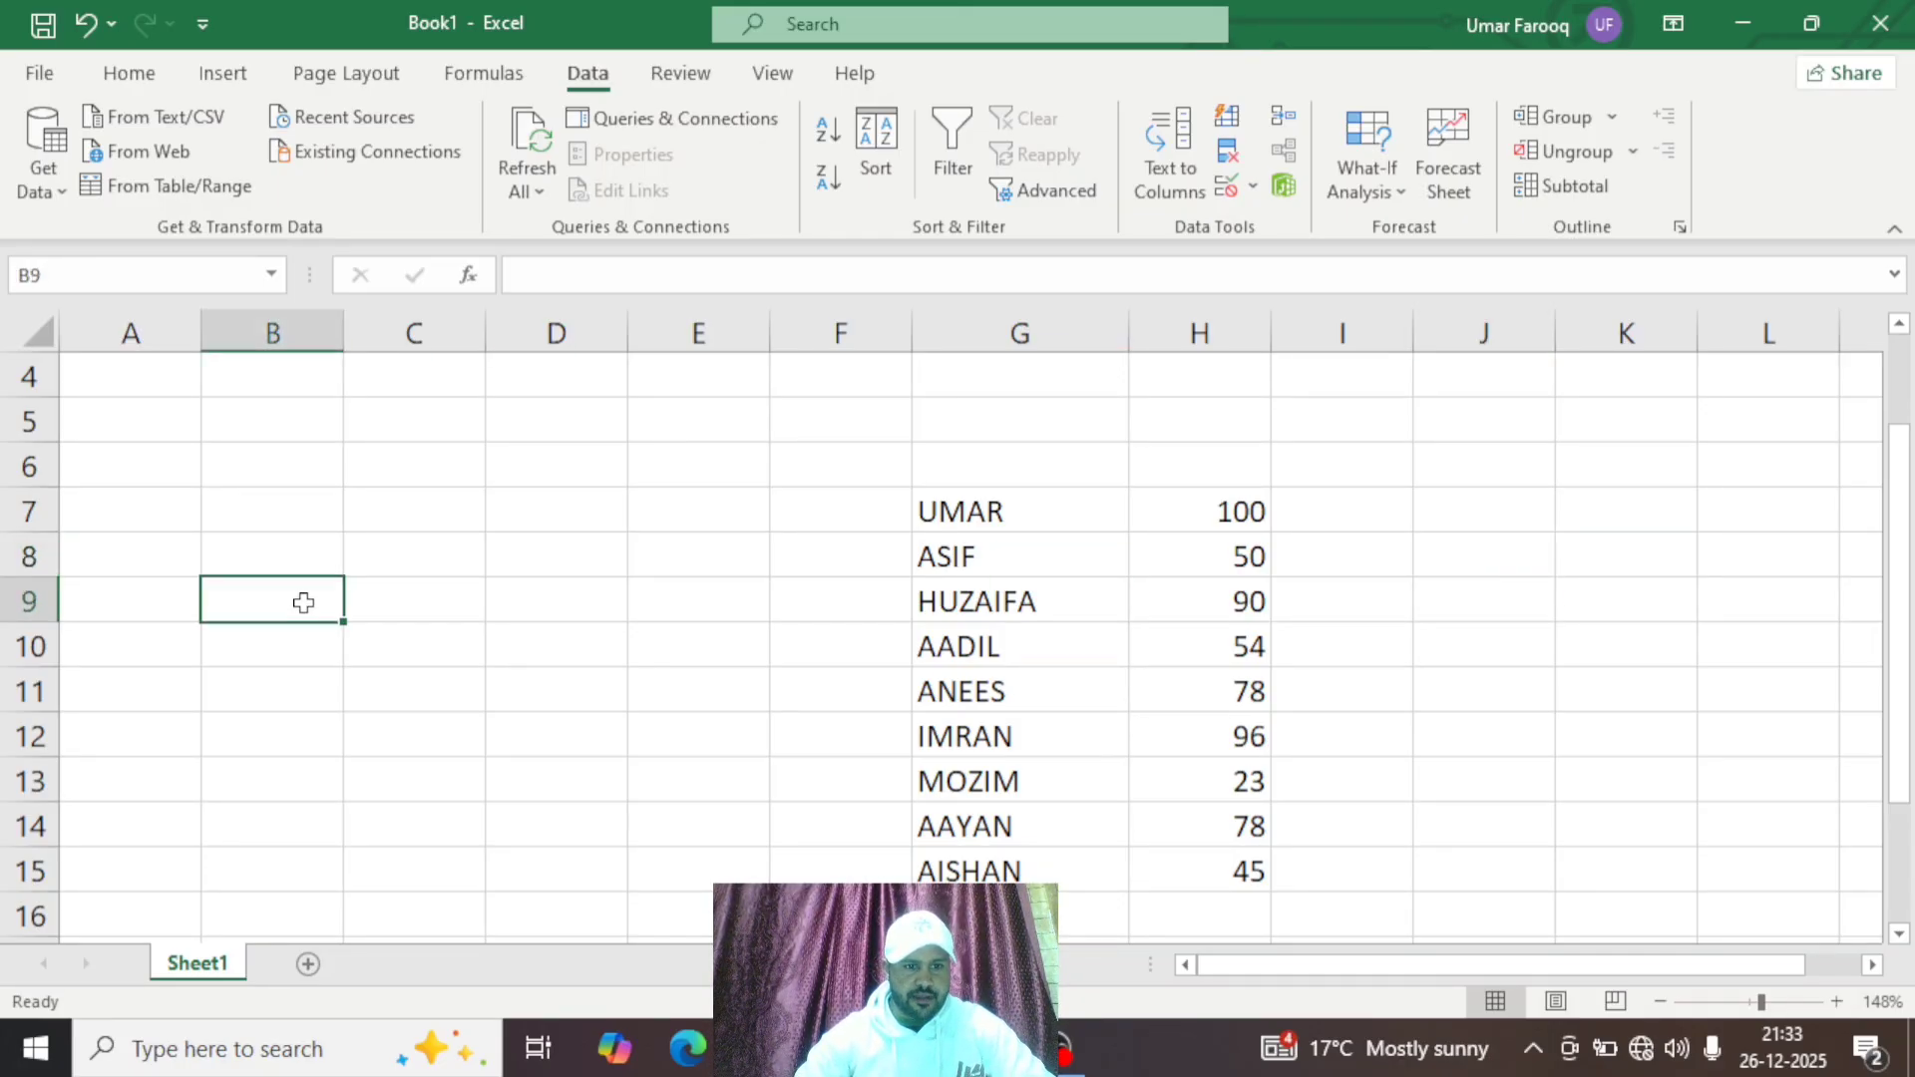
text(NAME)
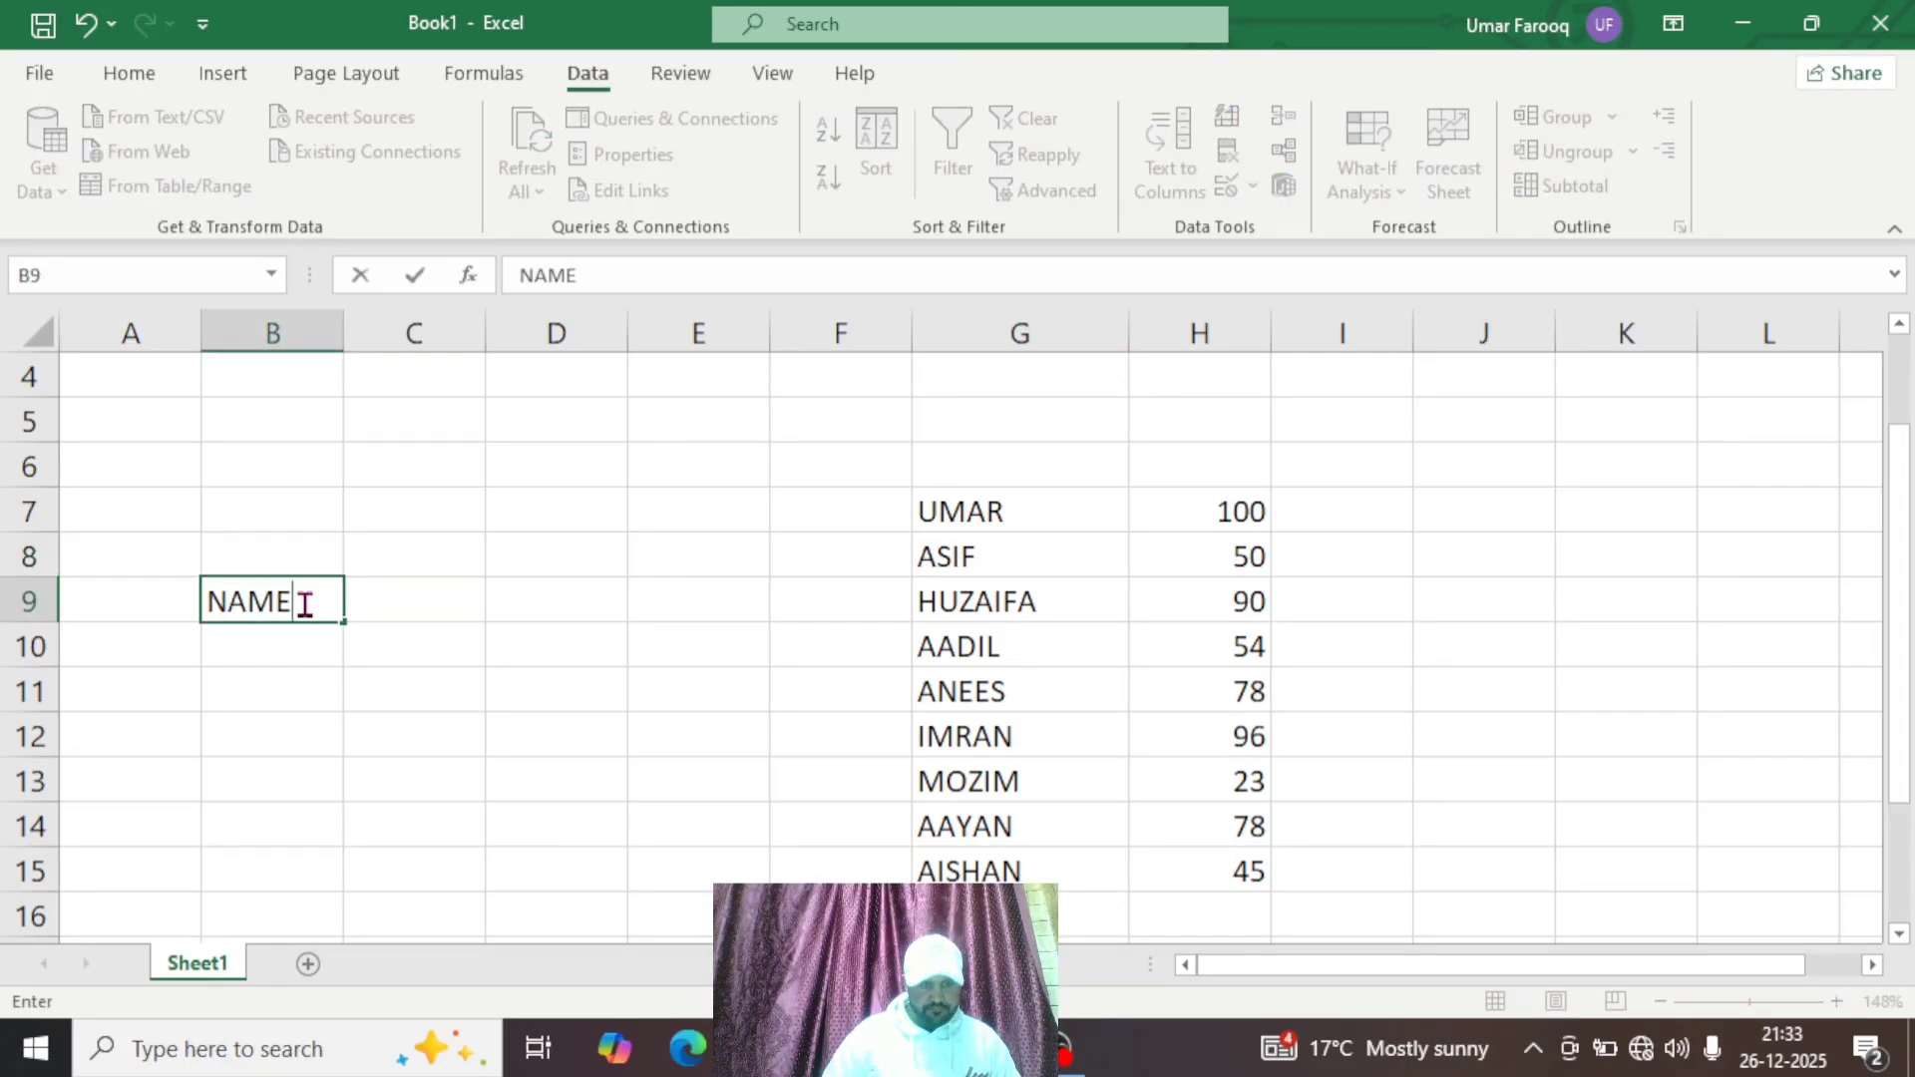
key(Tab)
key(Tab)
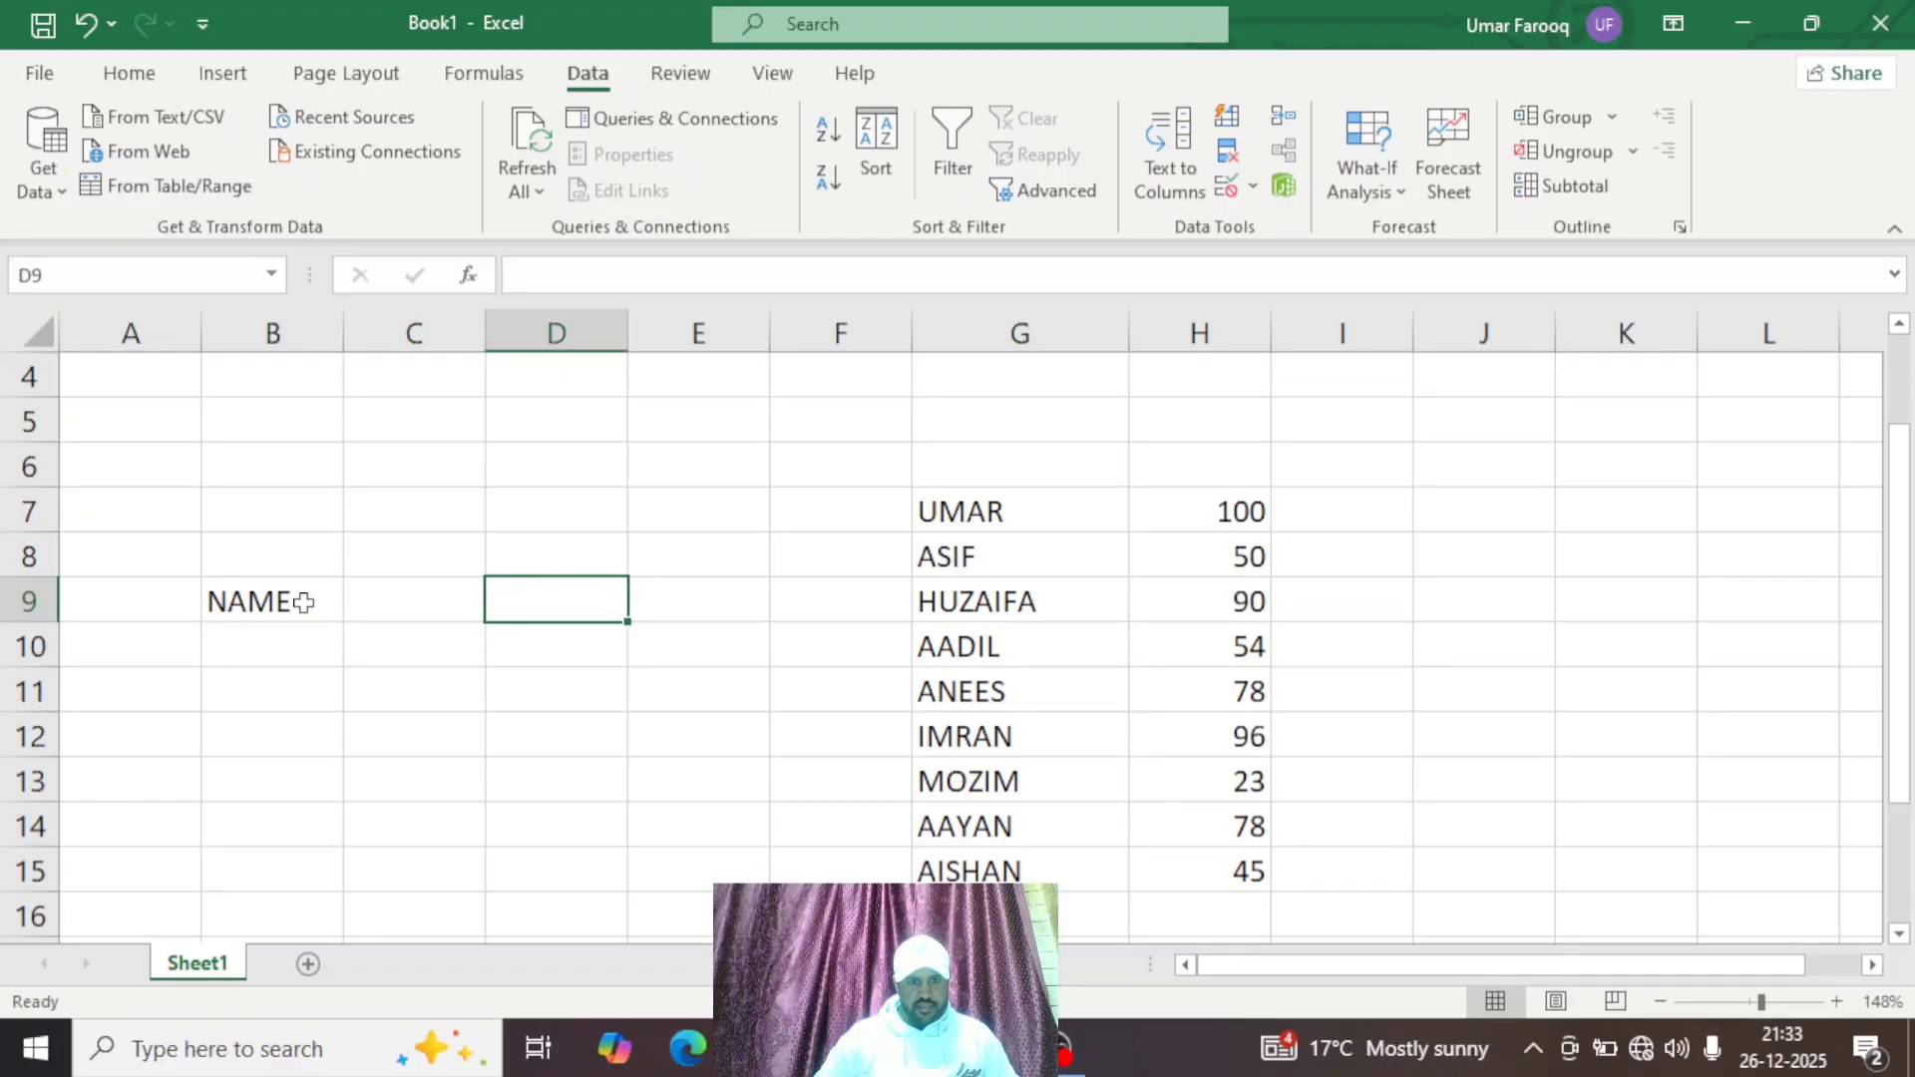
text(MAR)
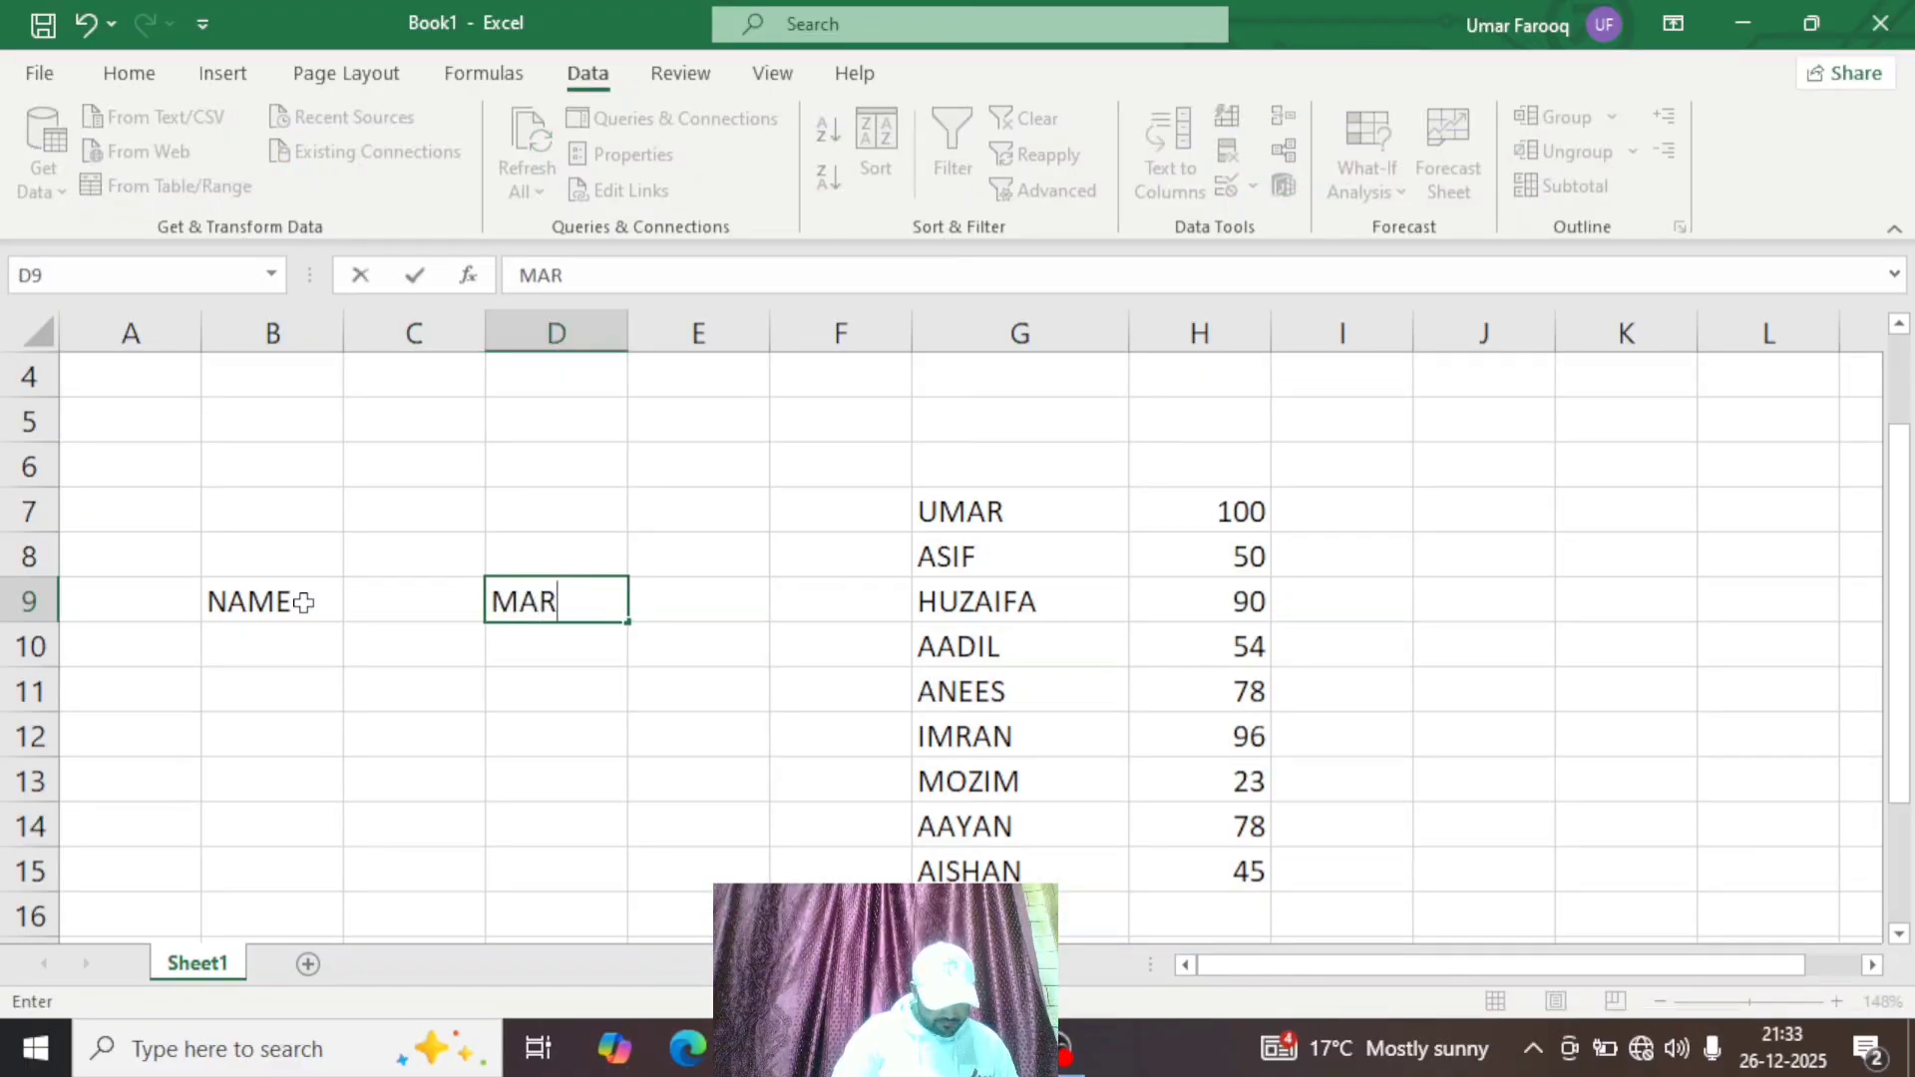
text(KS)
key(Return)
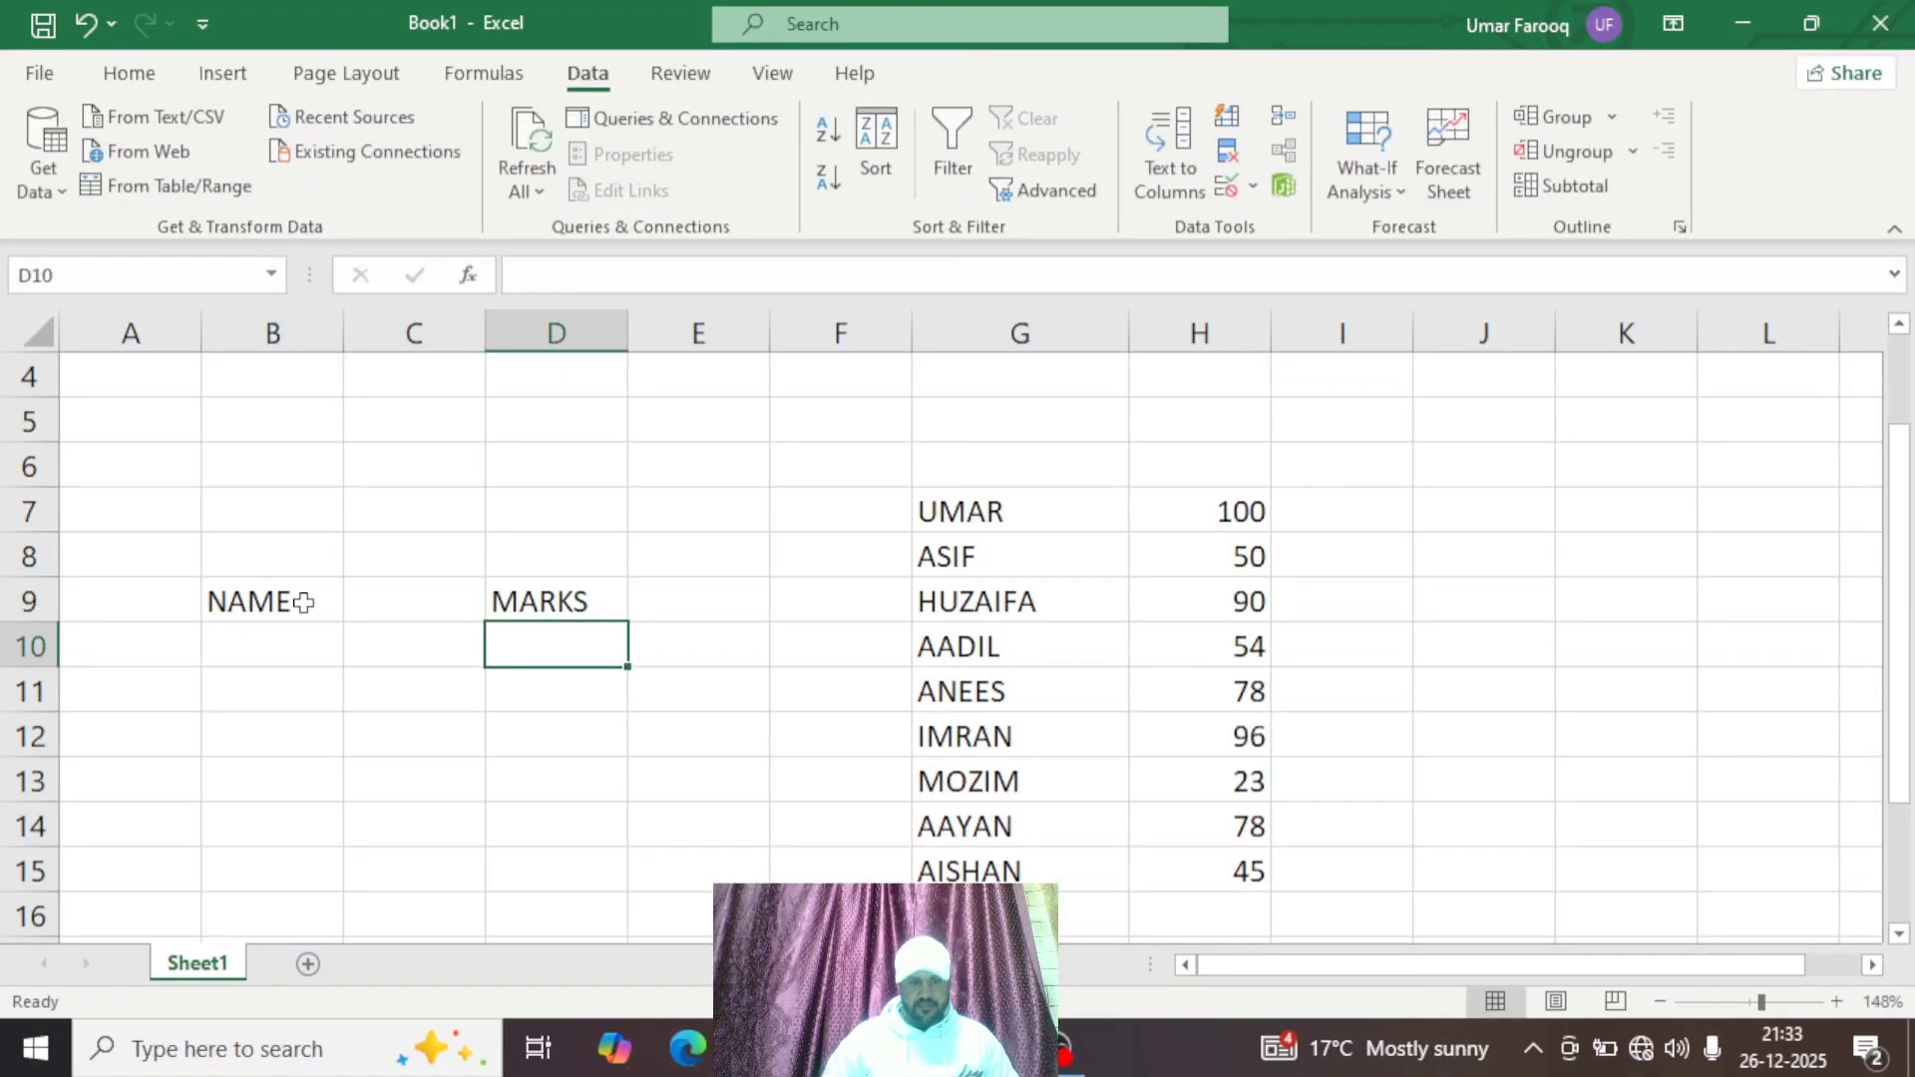
click(265, 655)
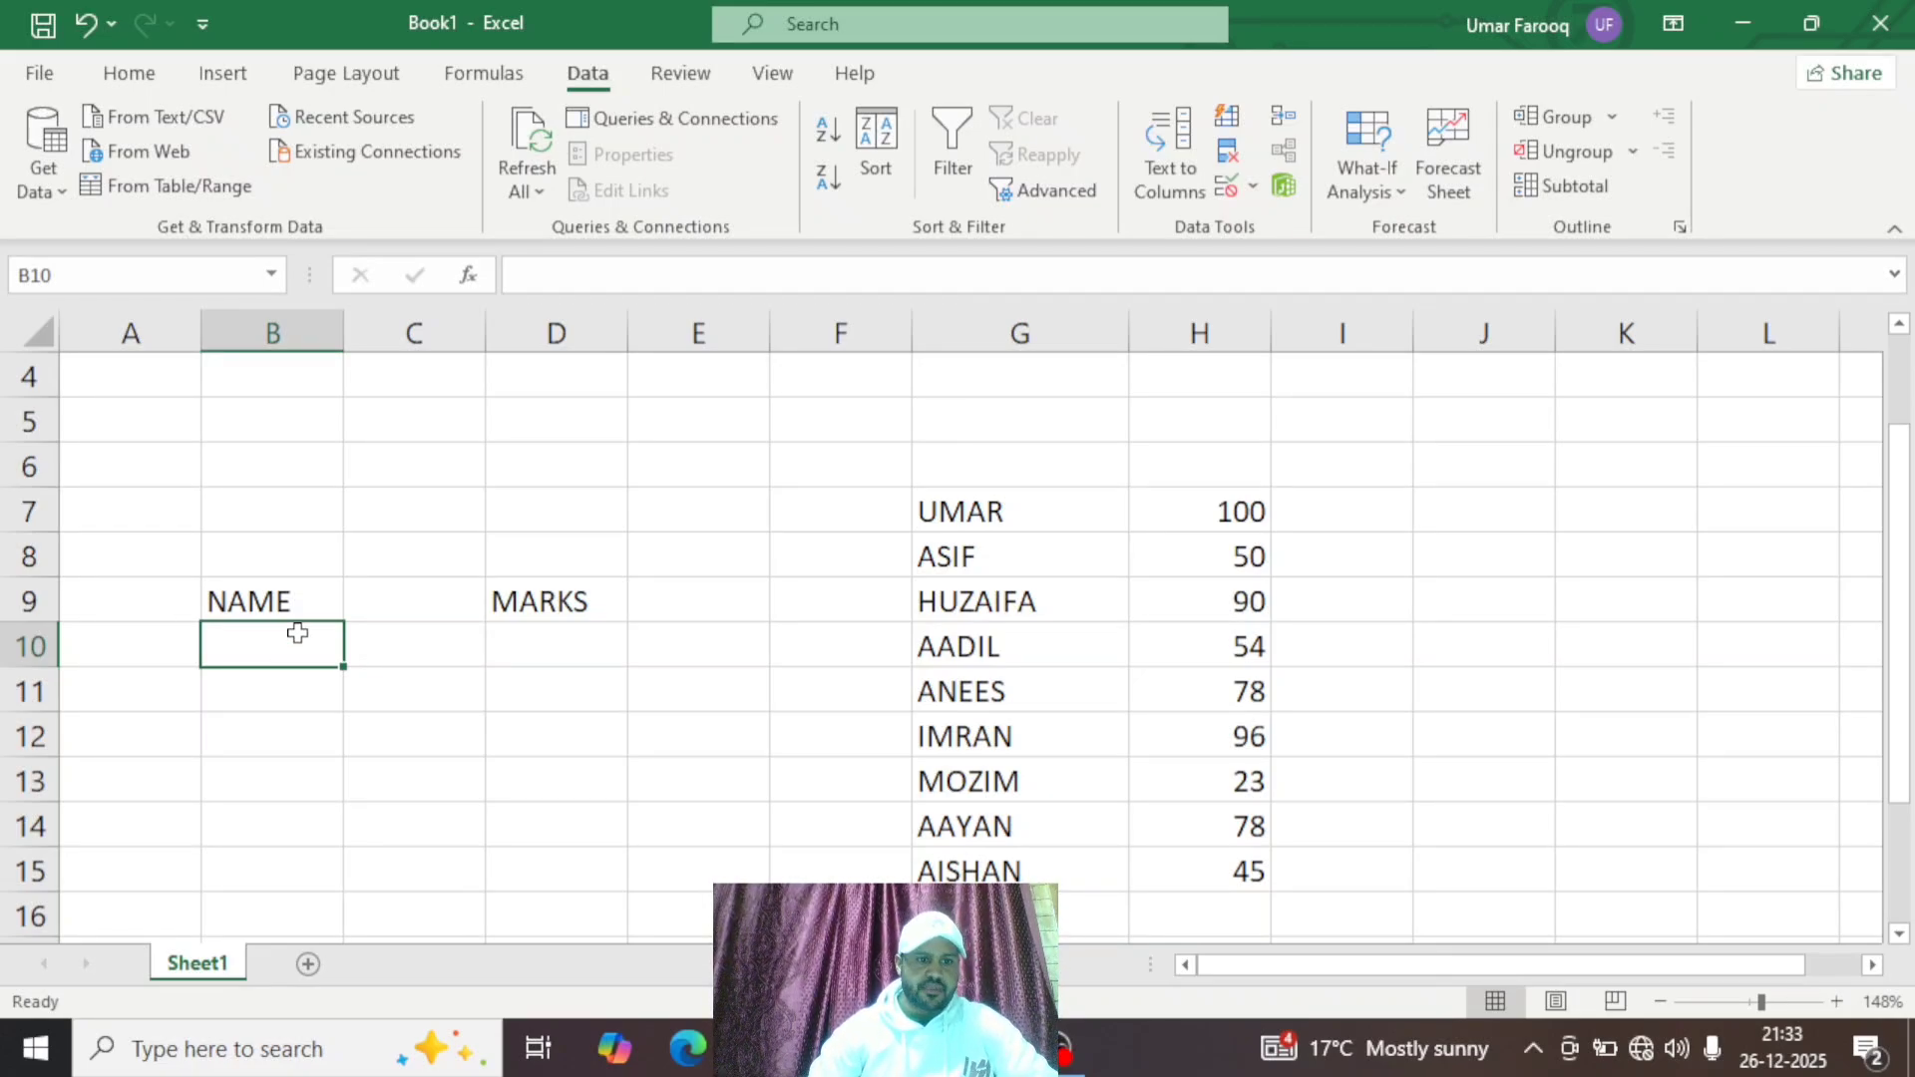
click(298, 602)
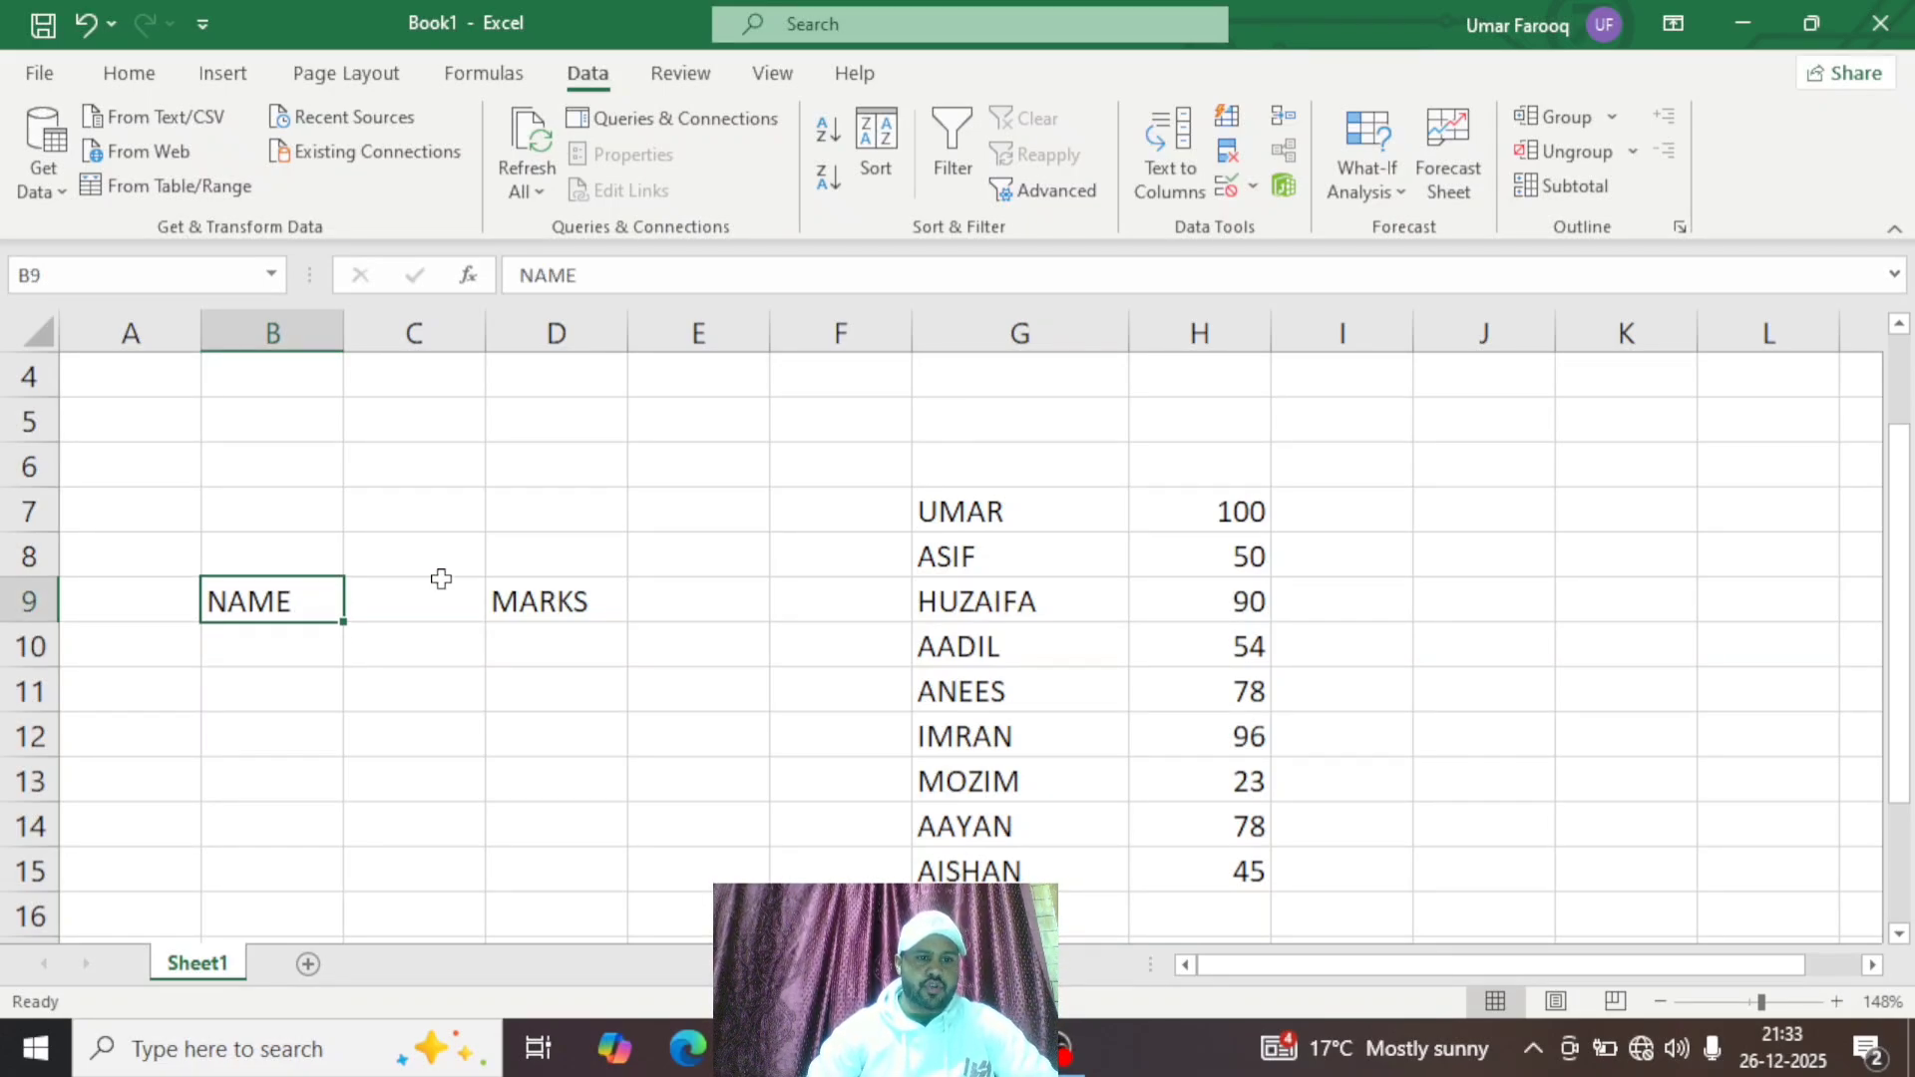
click(528, 608)
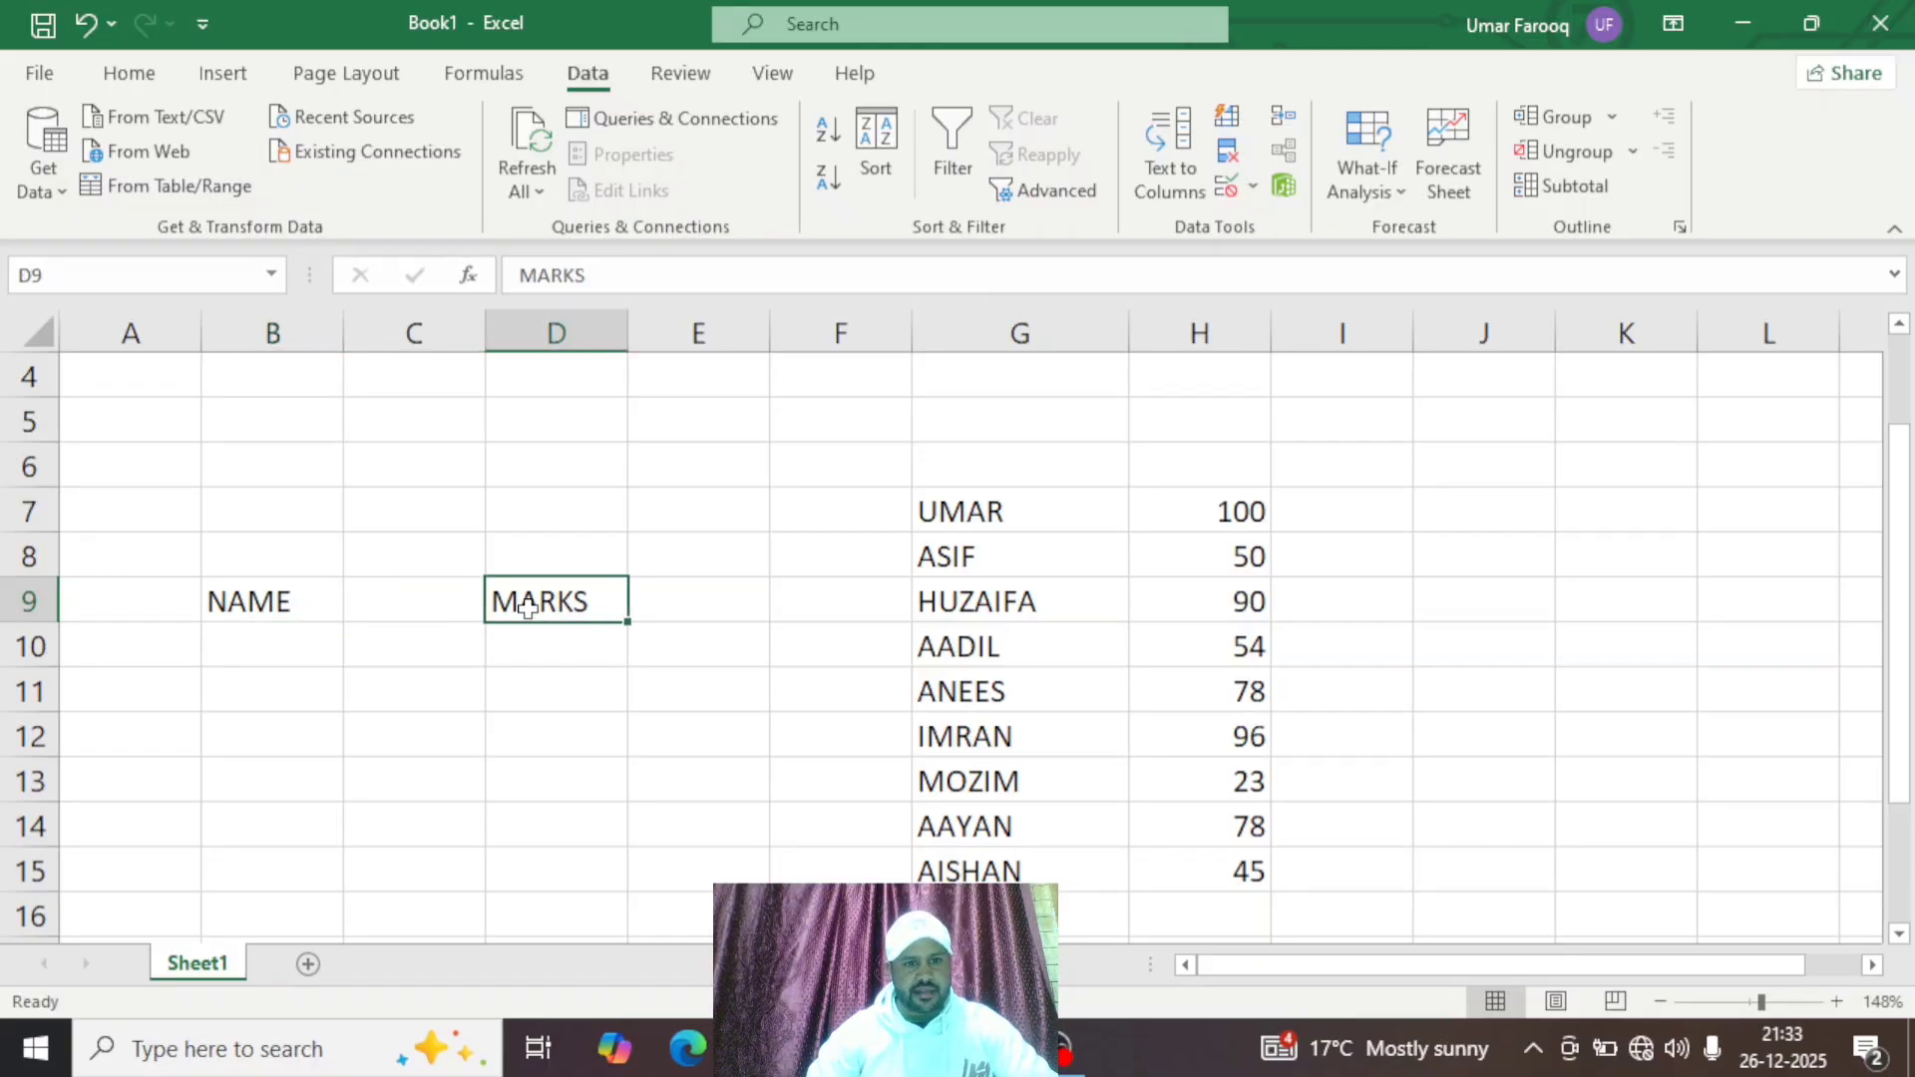
click(560, 639)
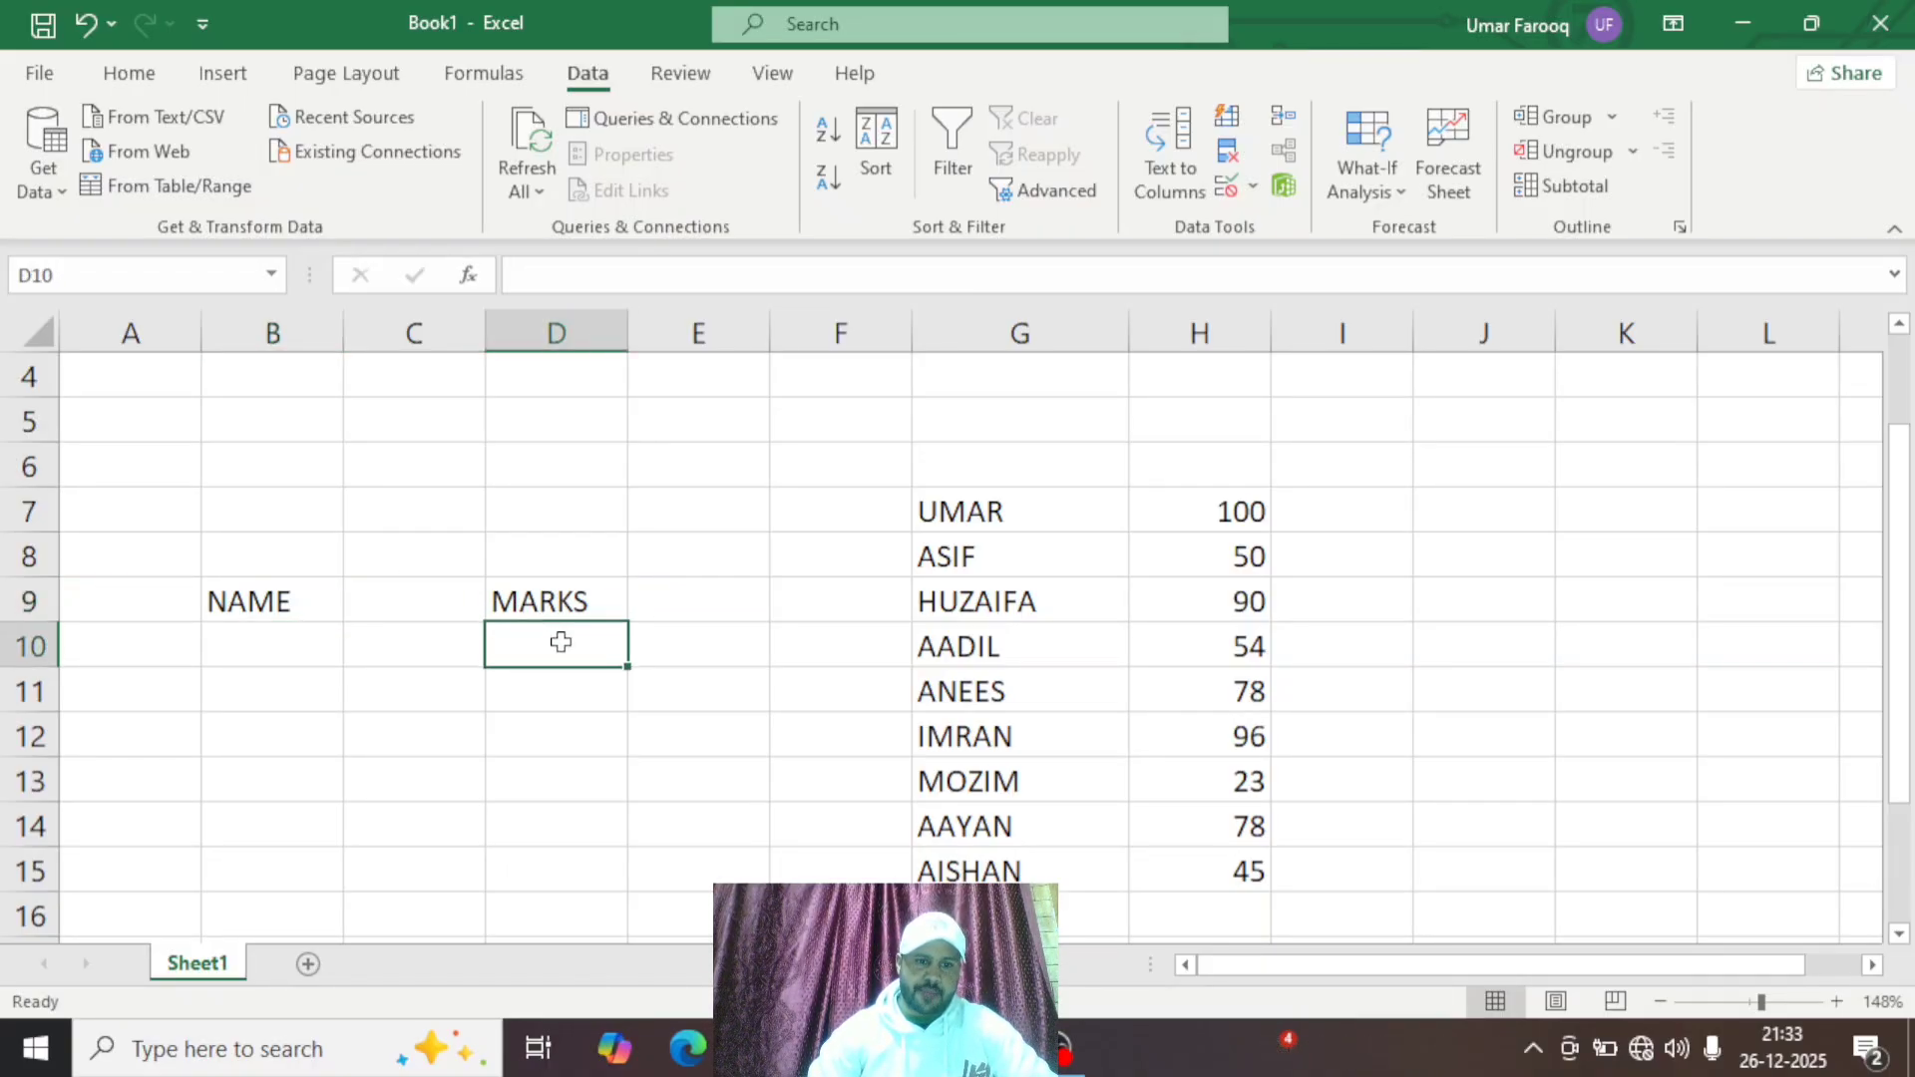
Apply List data validation to cell B9 with =$G$7:$G$15 as the source and the in-cell dropdown enabled.
click(268, 601)
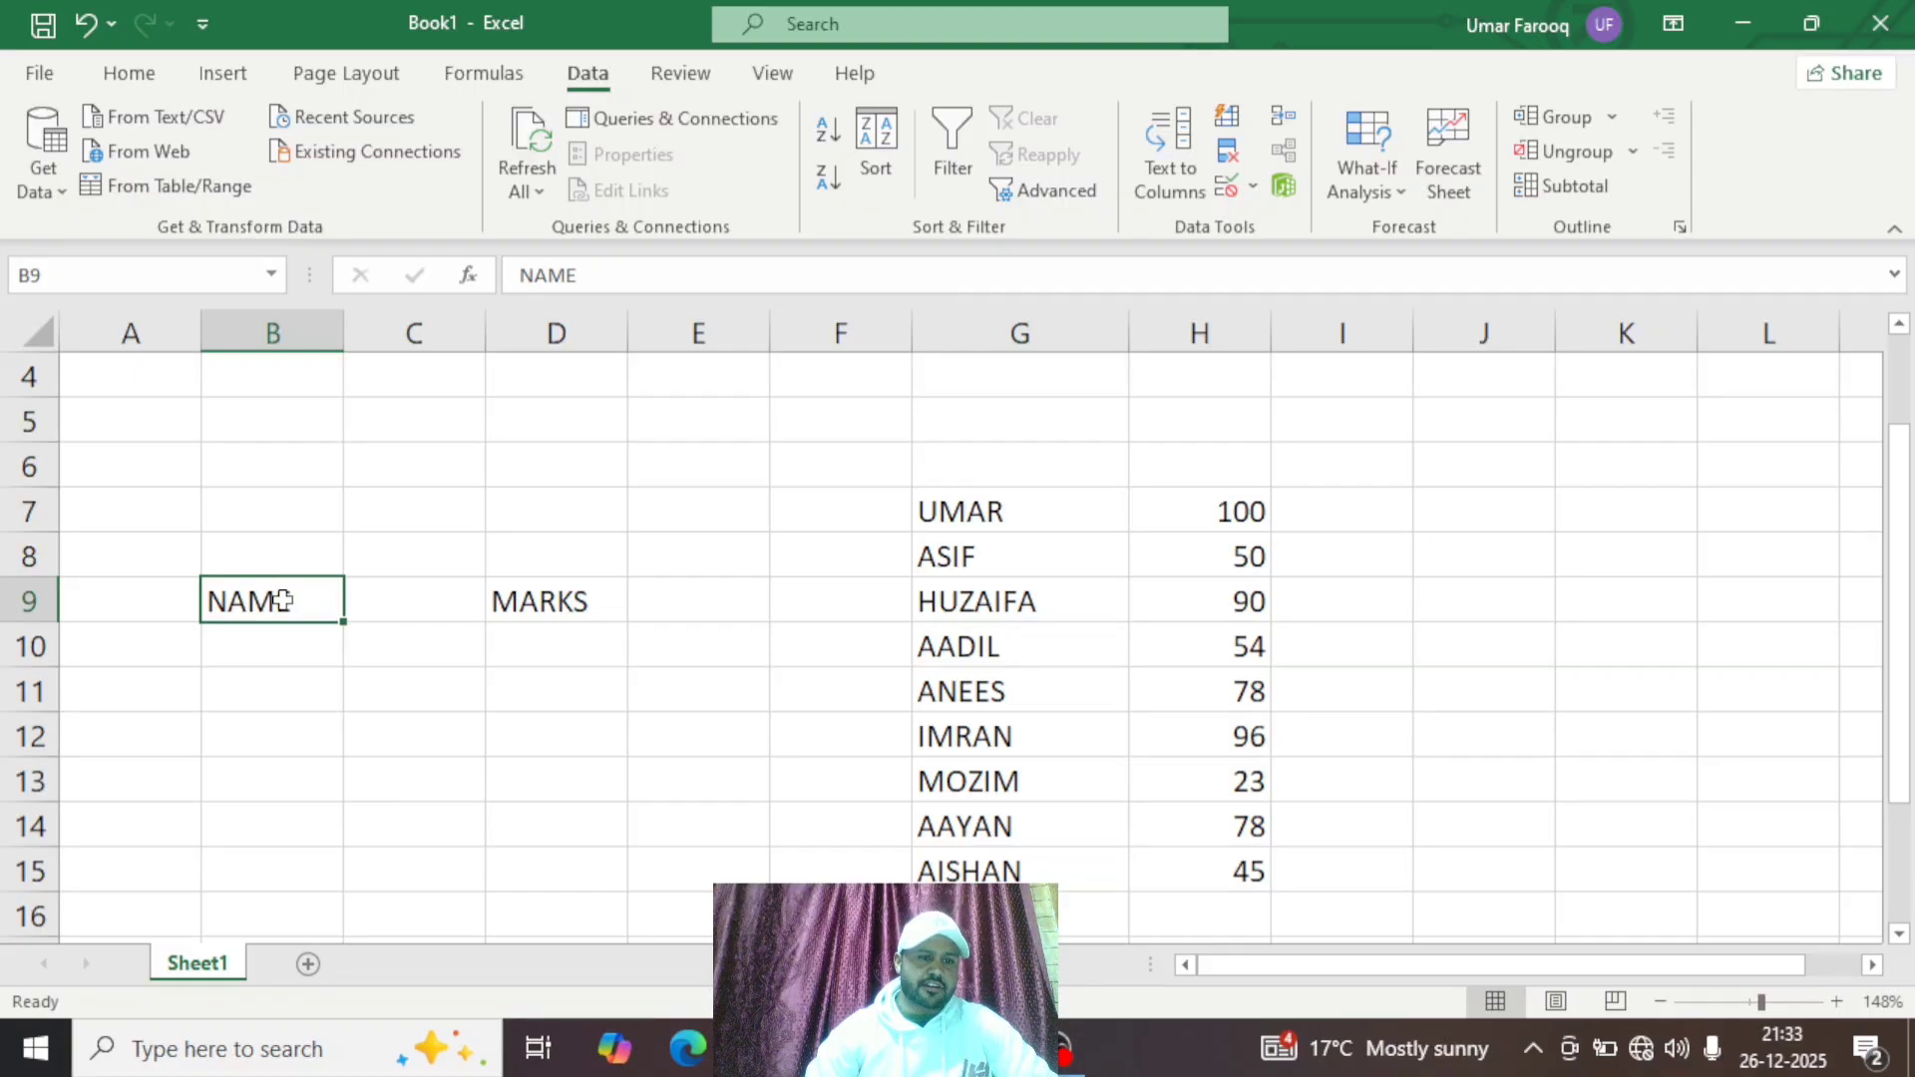
click(1252, 189)
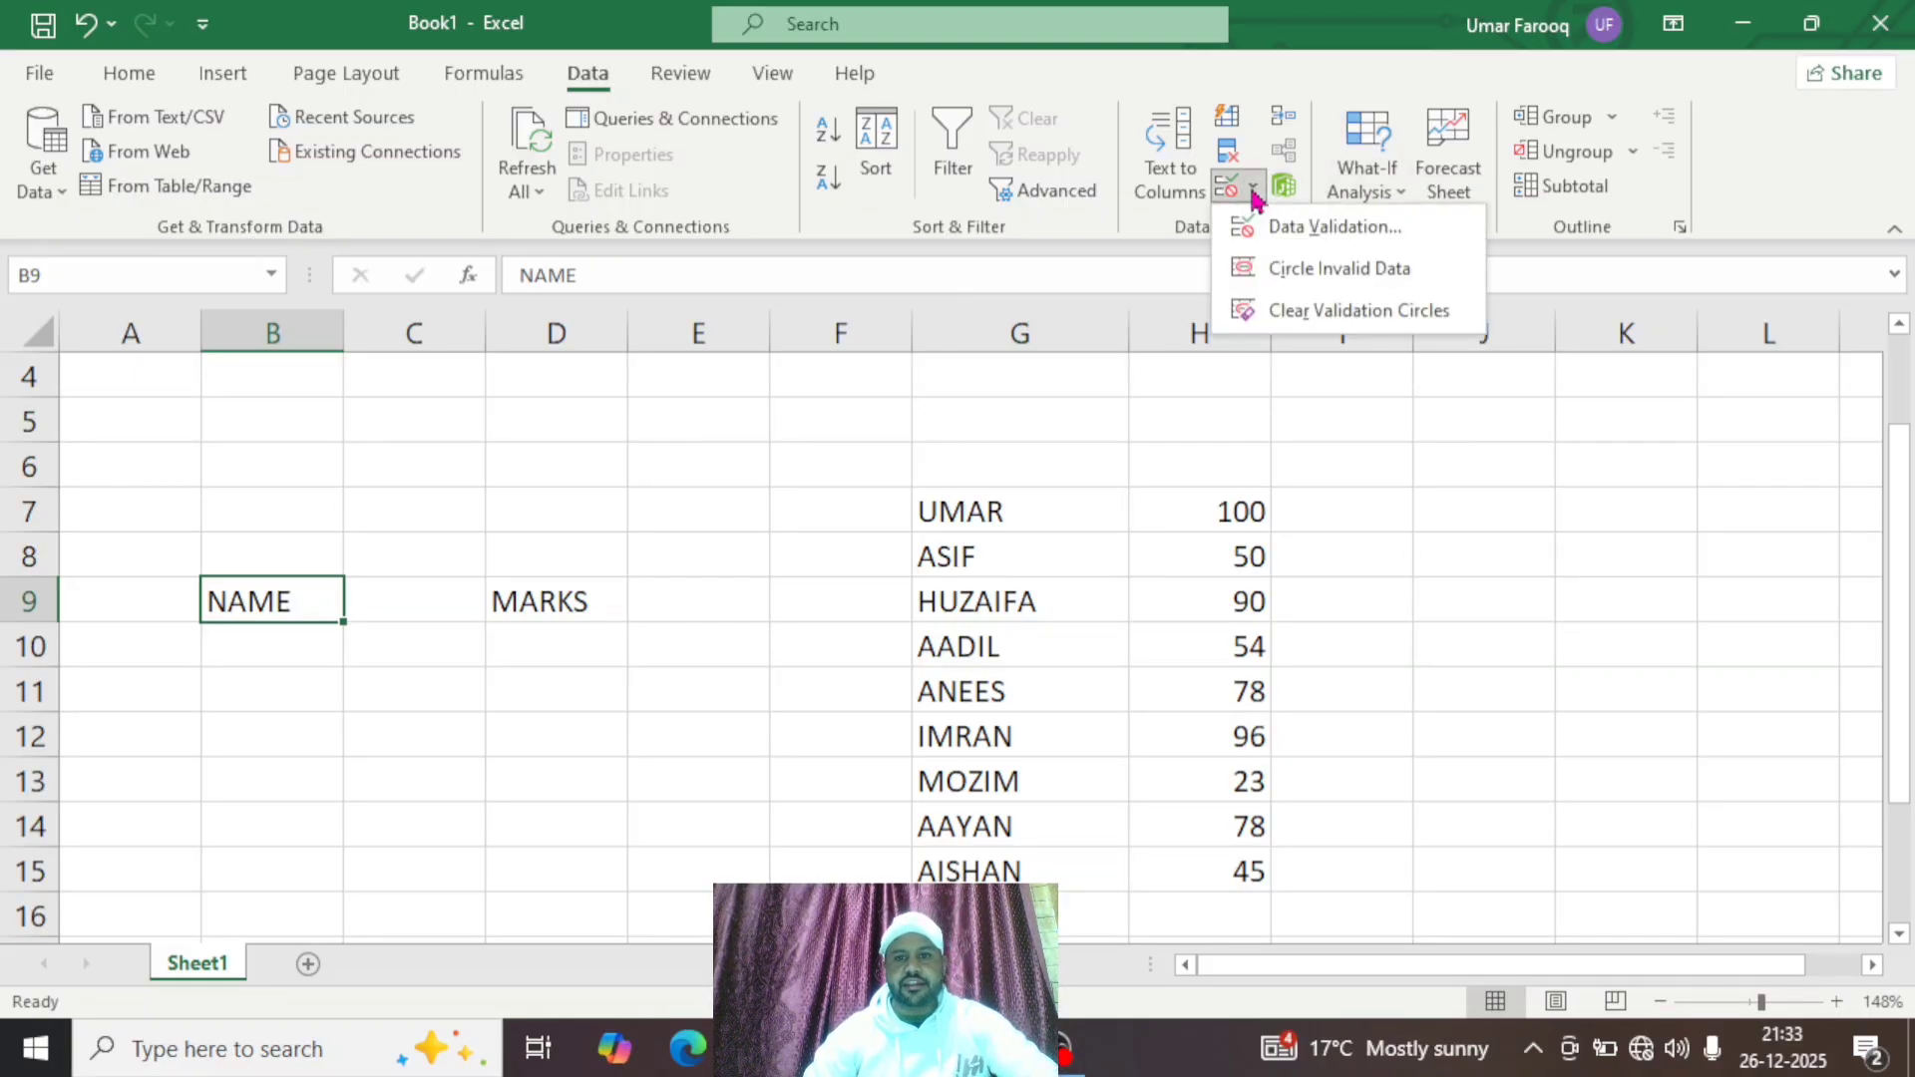
click(1308, 229)
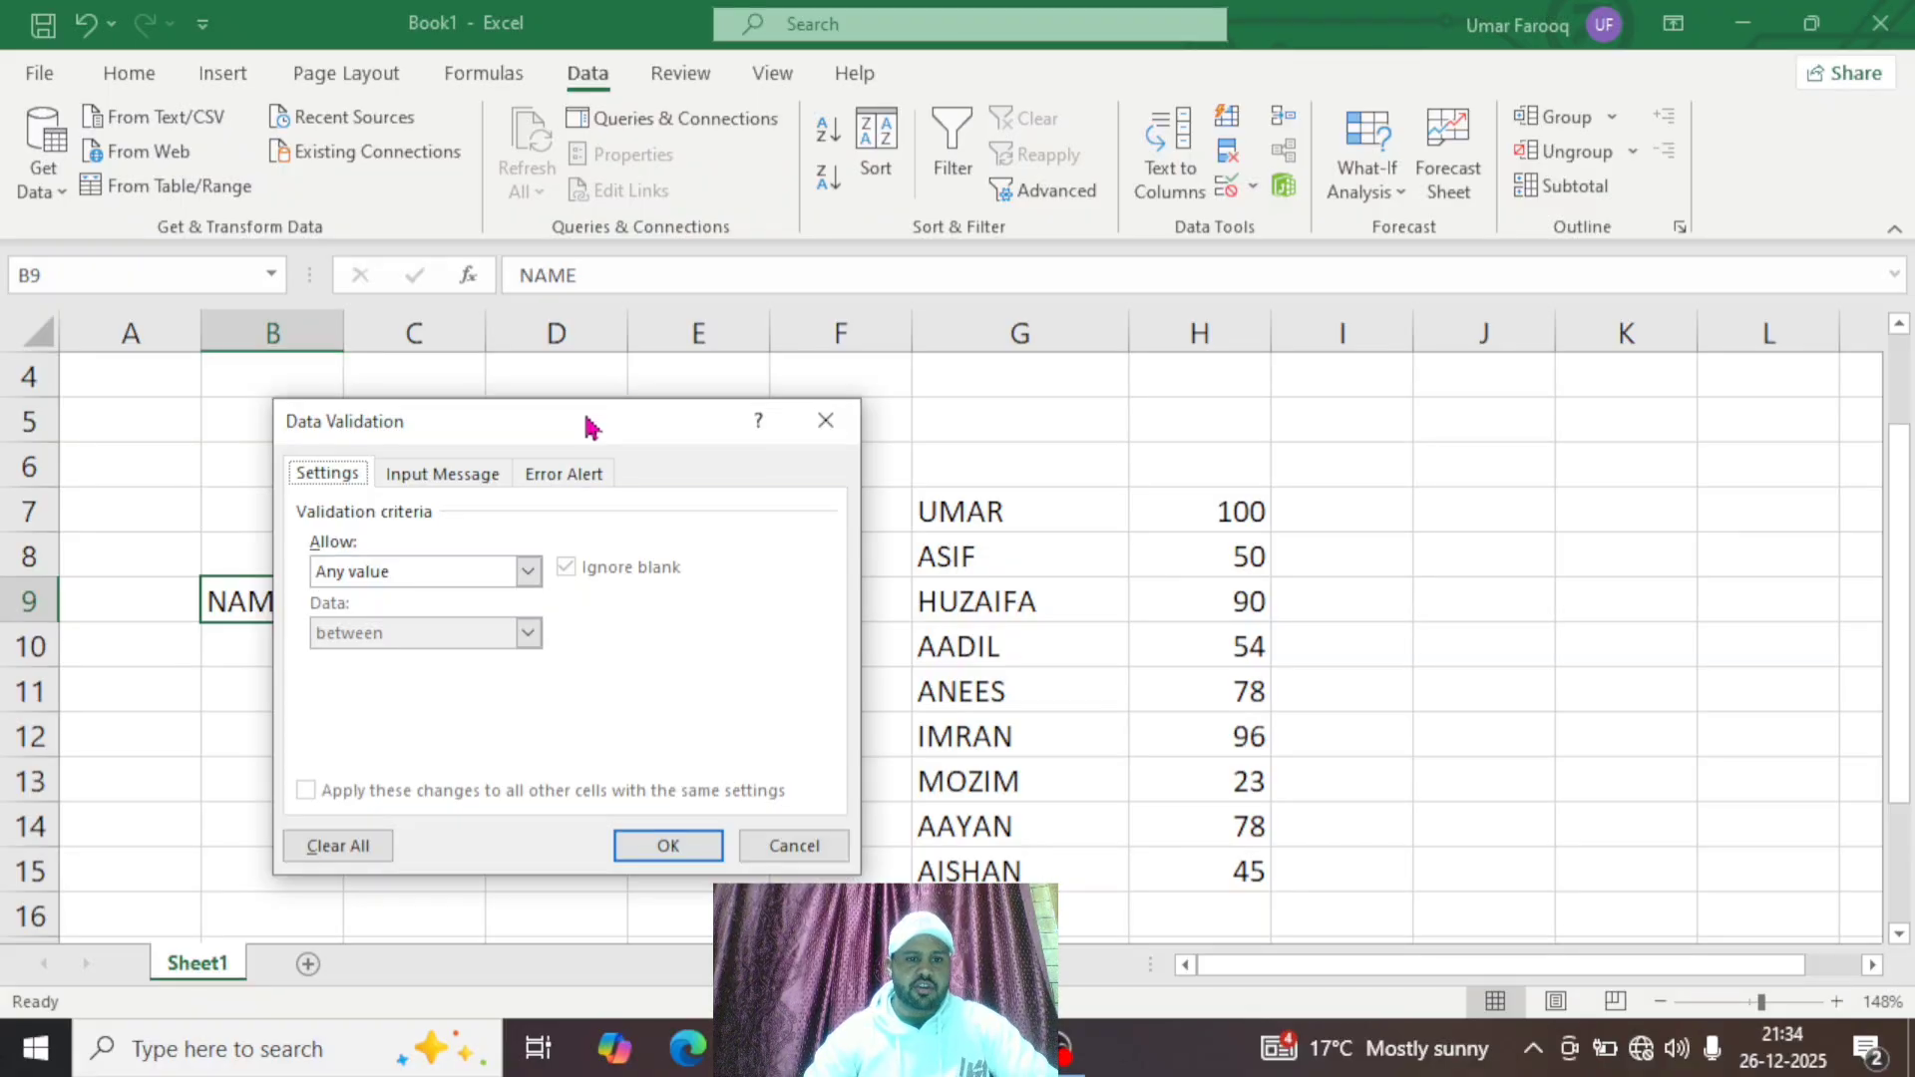
drag(588, 427, 986, 448)
click(927, 595)
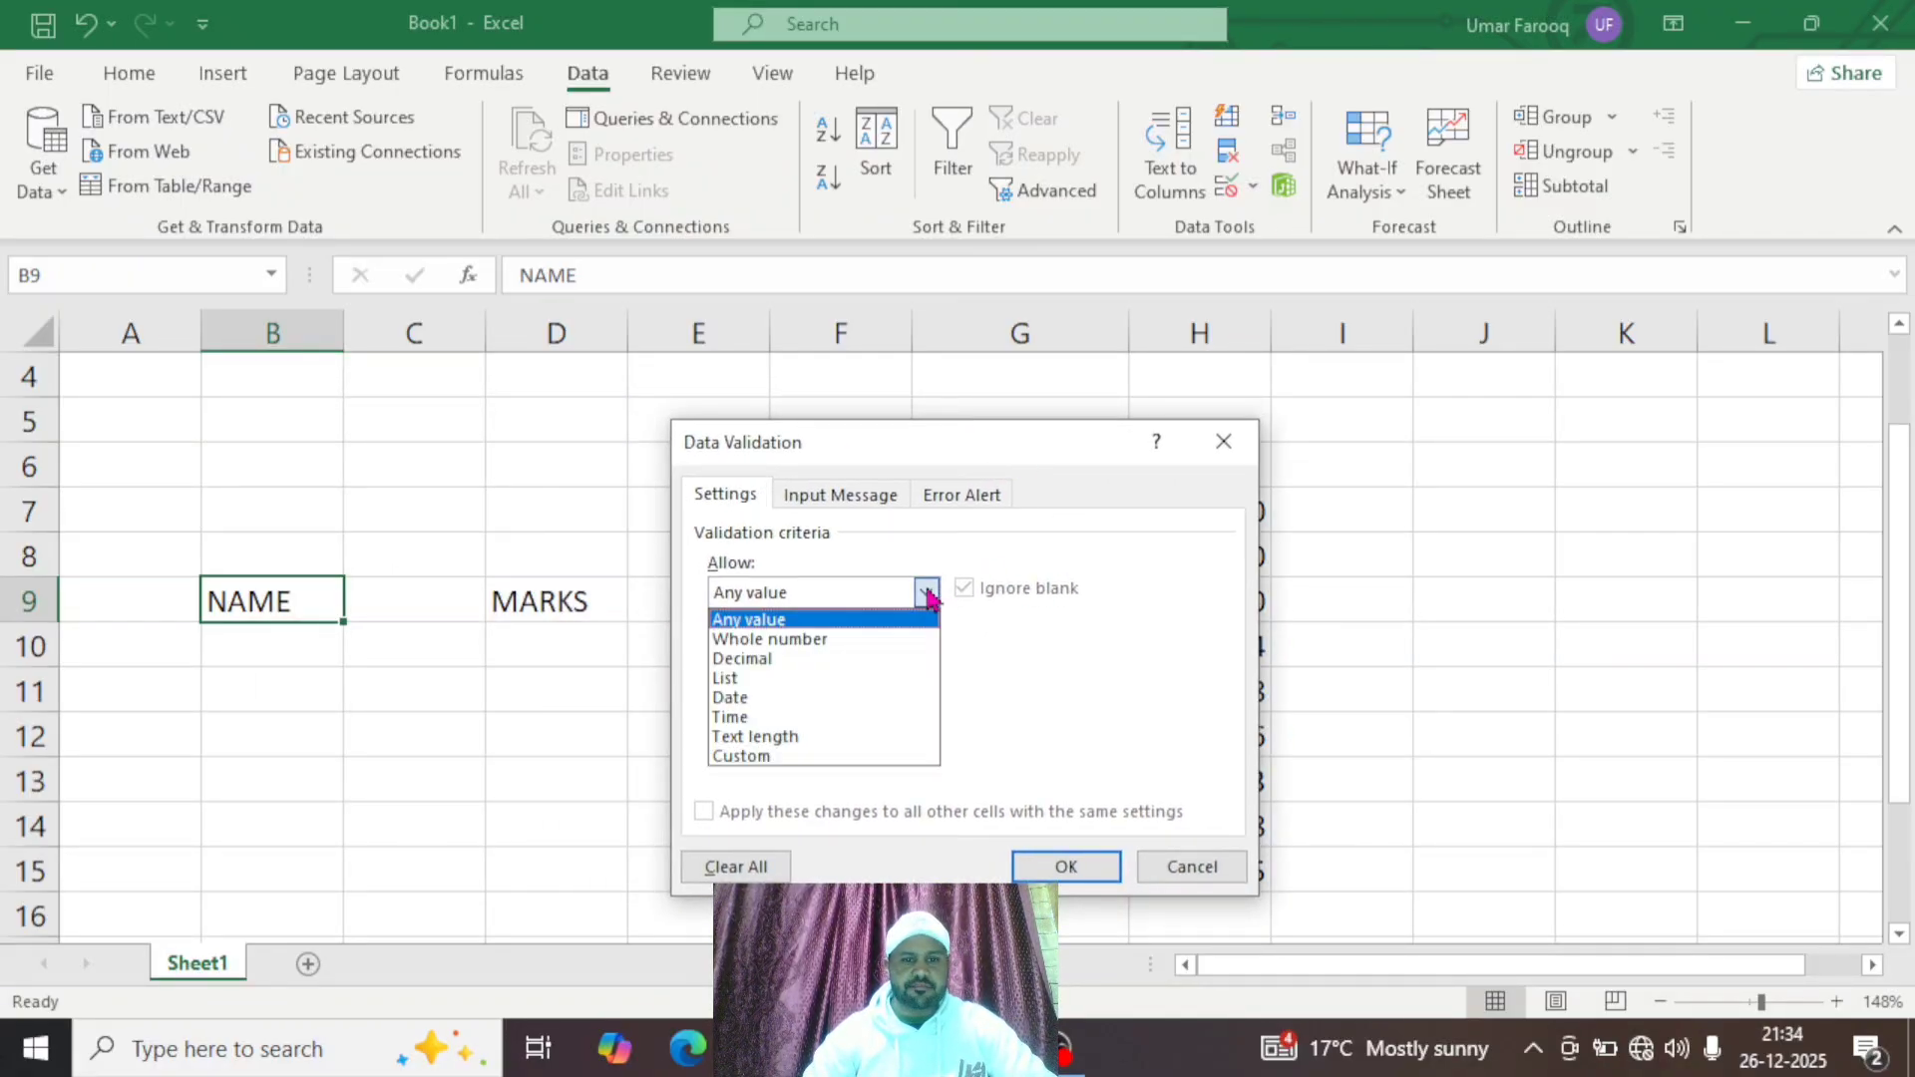
click(799, 677)
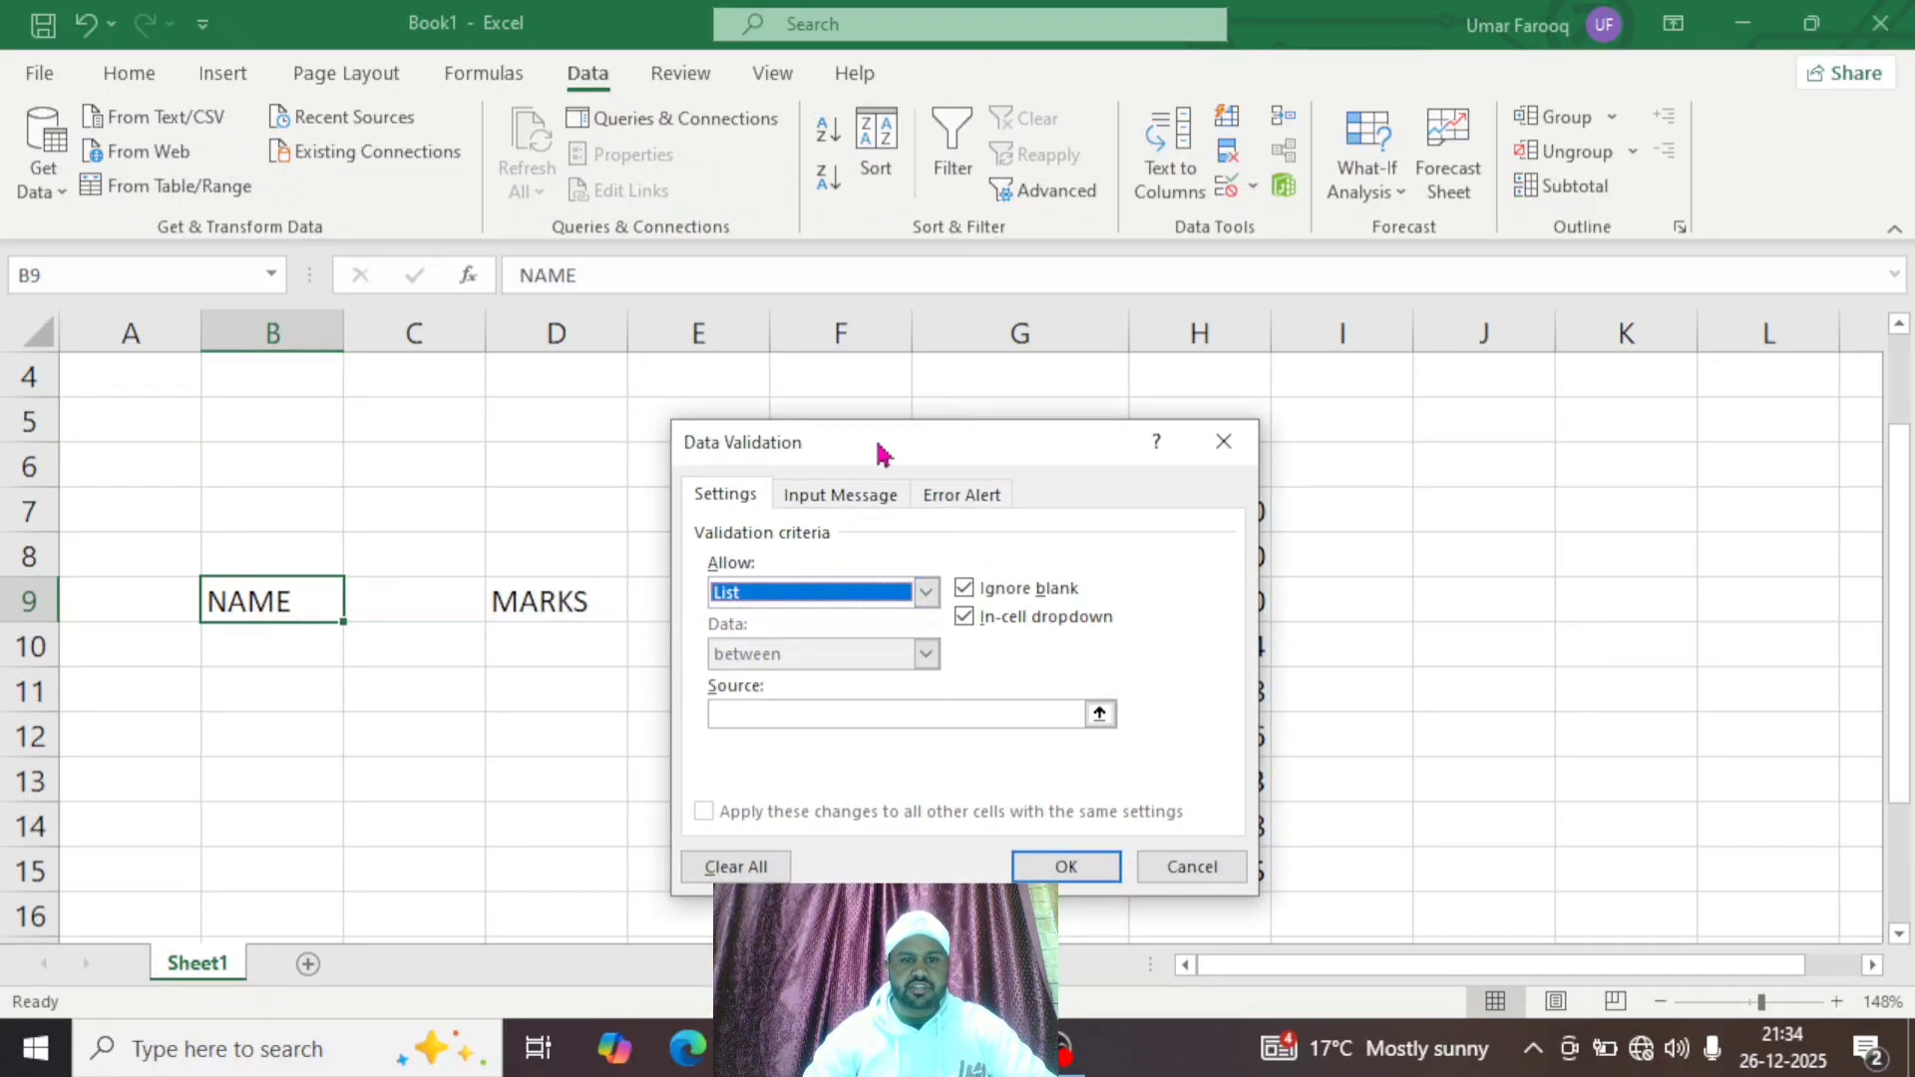
drag(882, 454, 1535, 454)
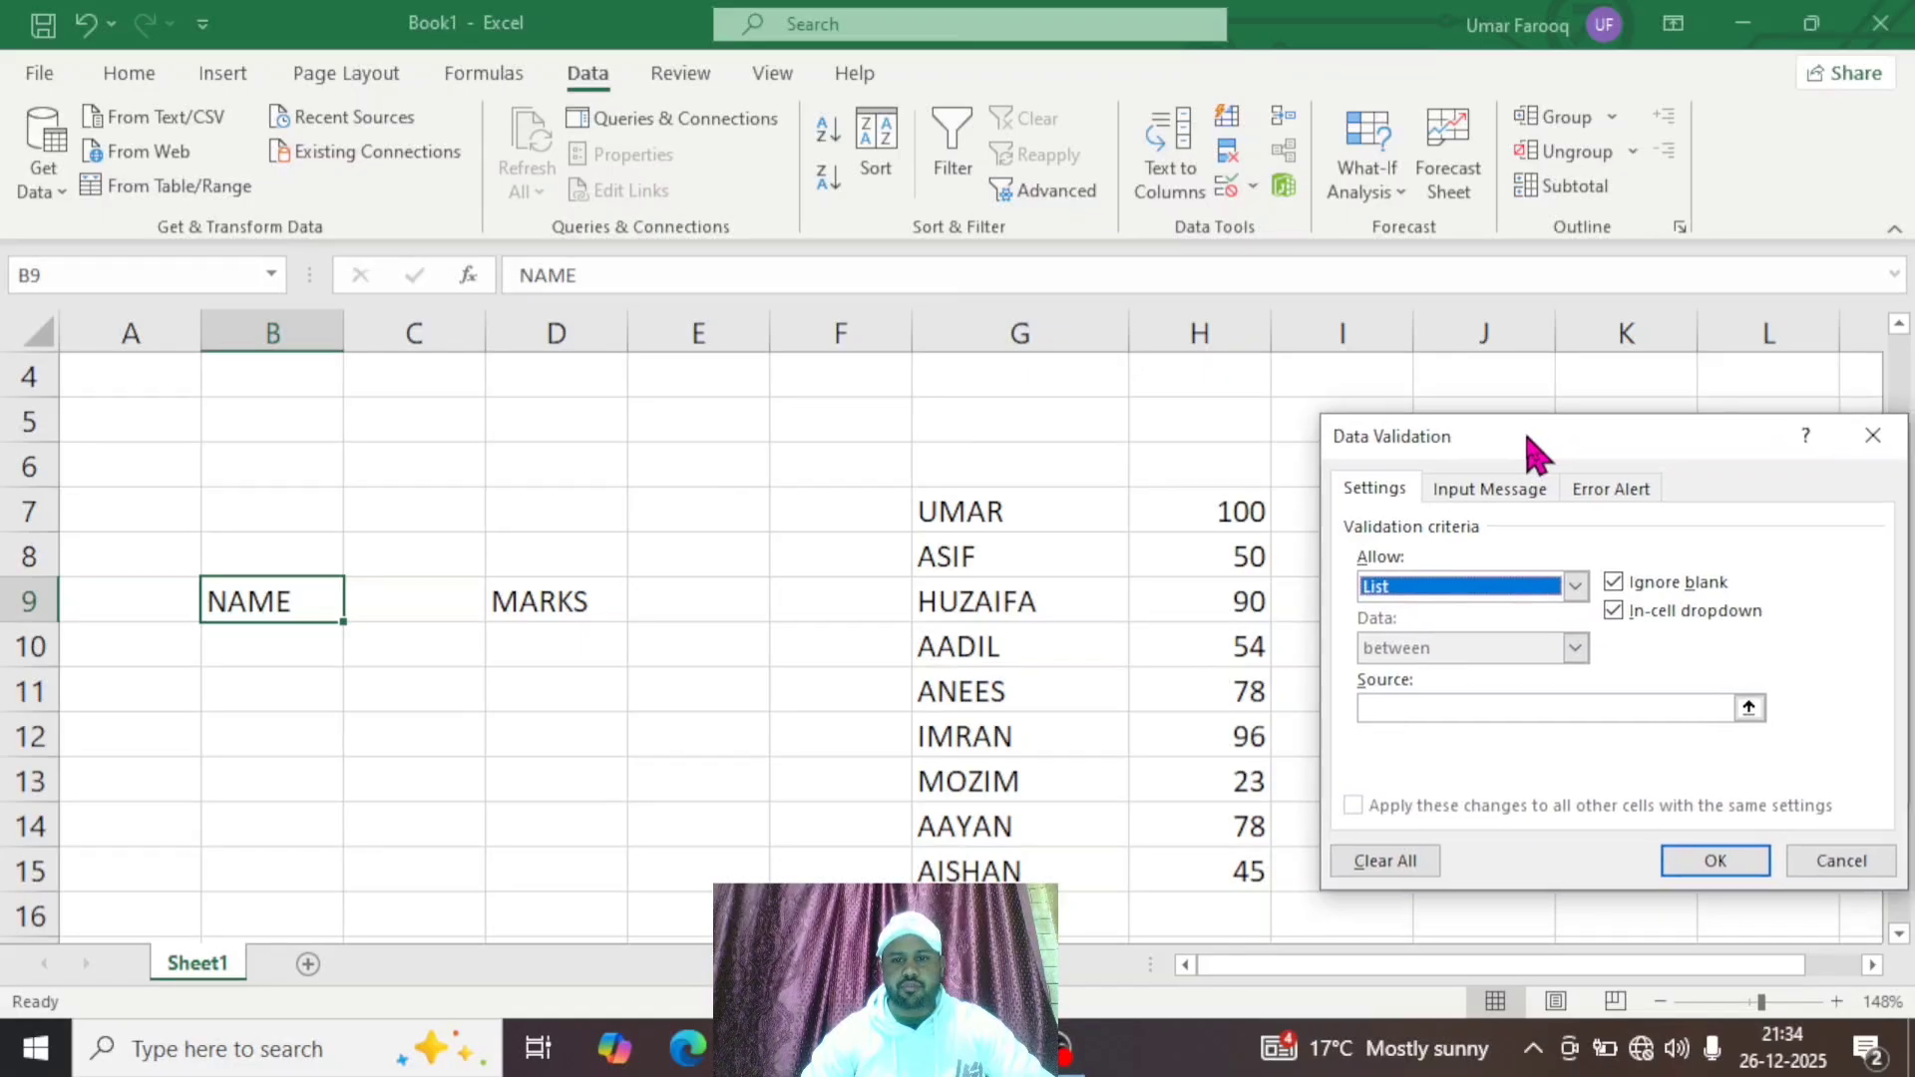
click(1389, 707)
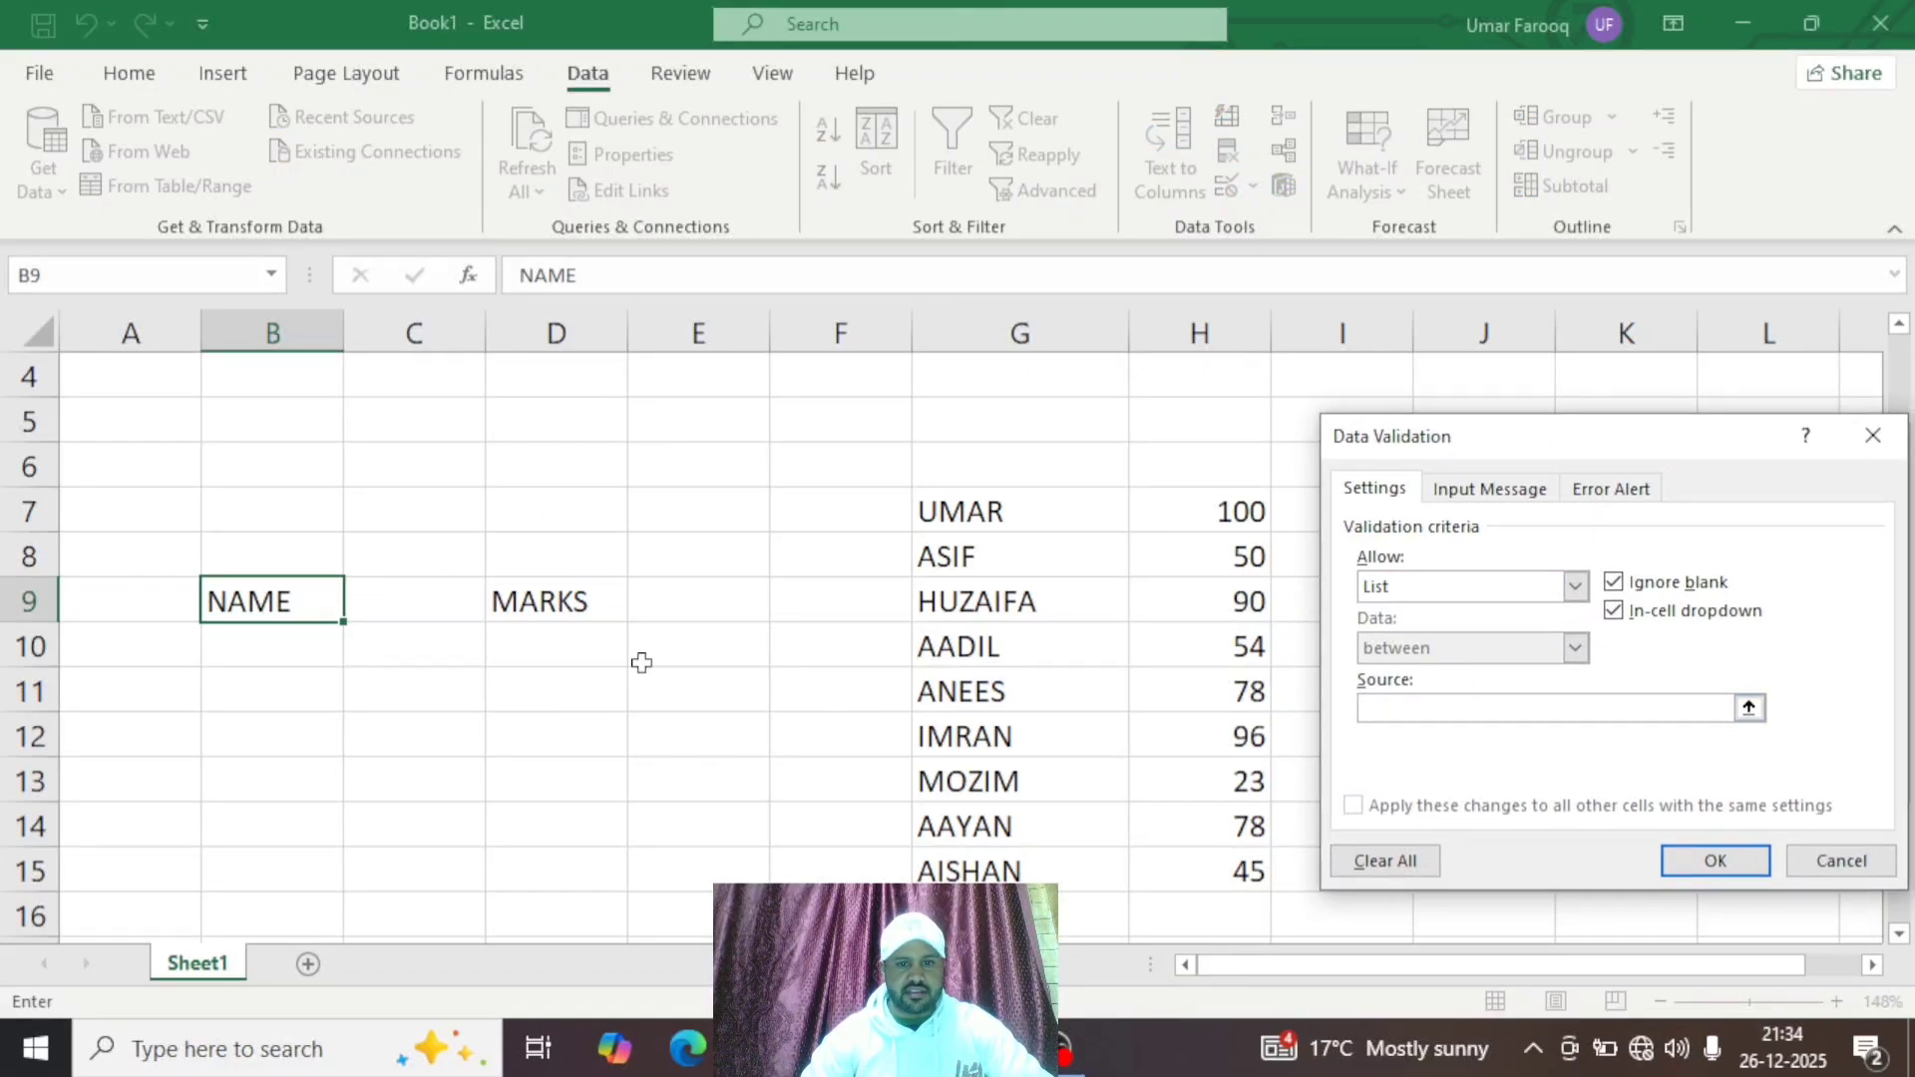
drag(967, 506, 984, 860)
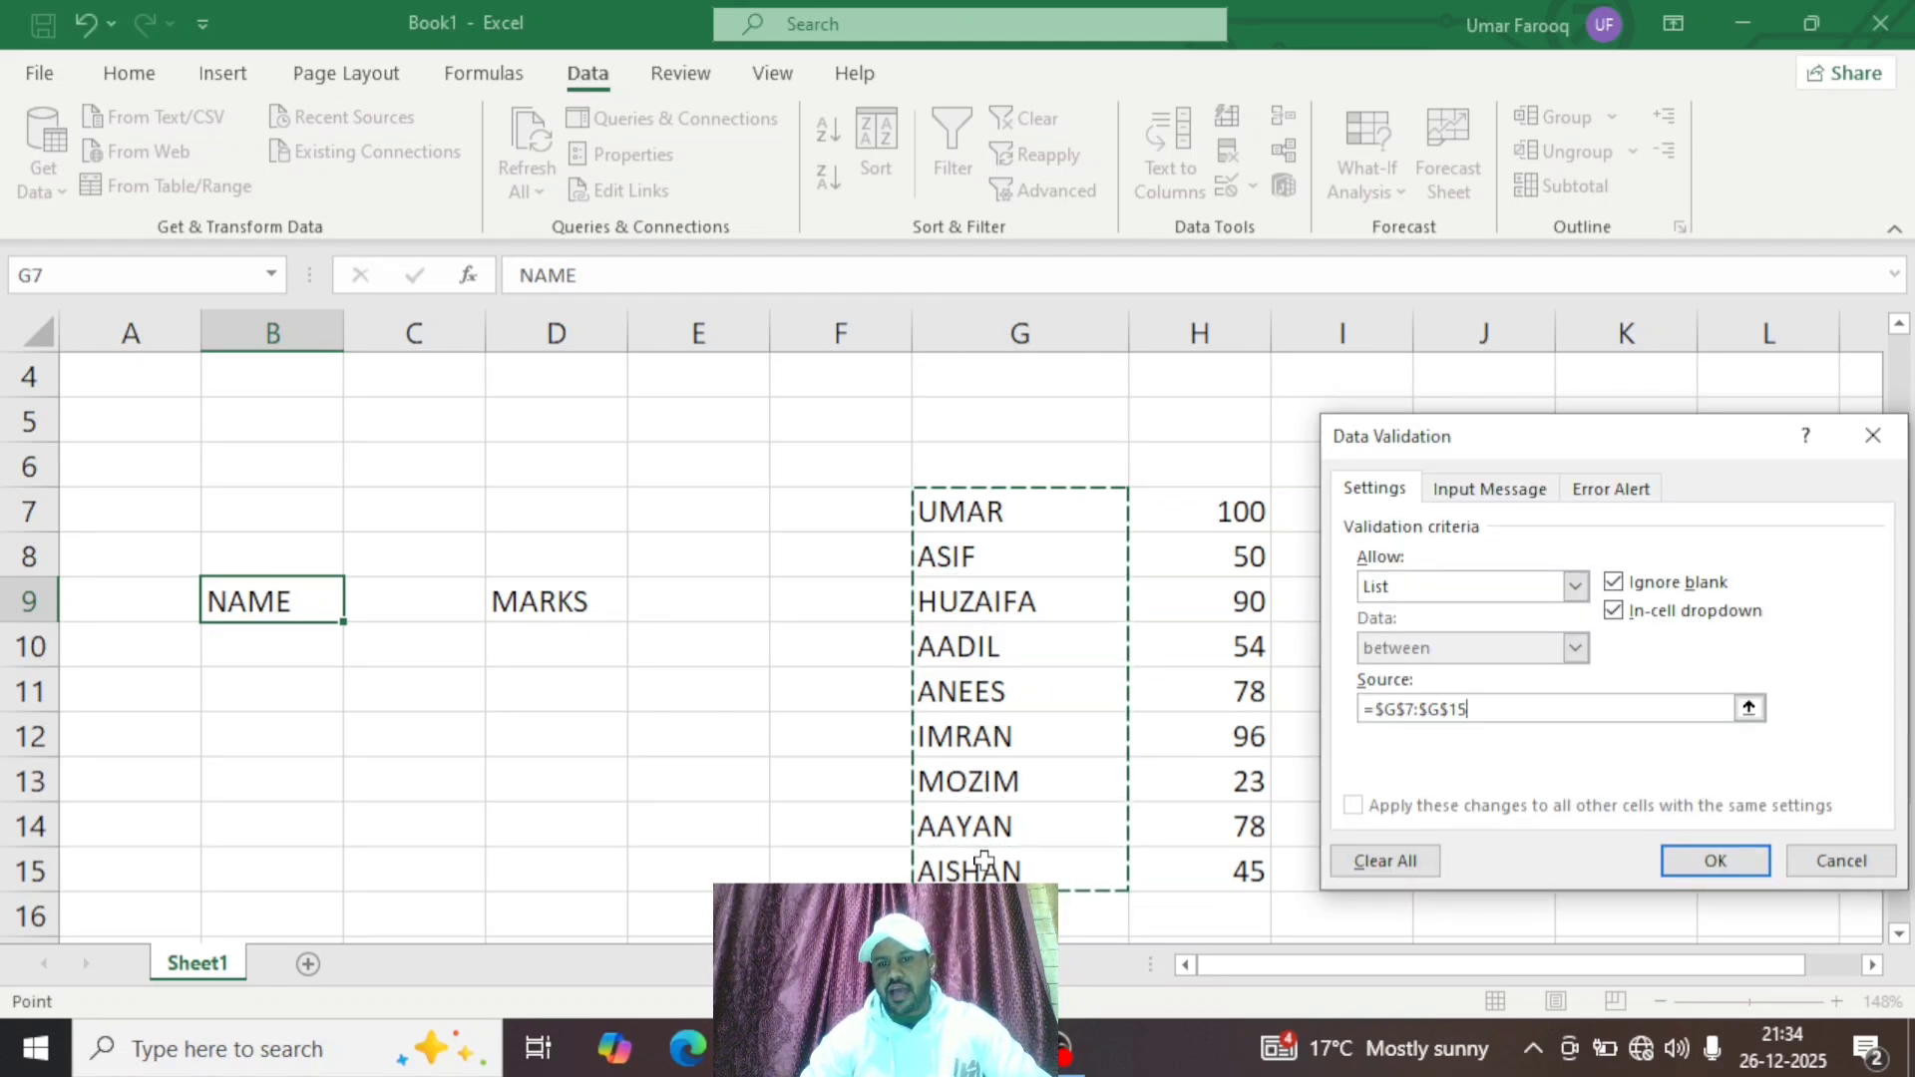
click(1703, 860)
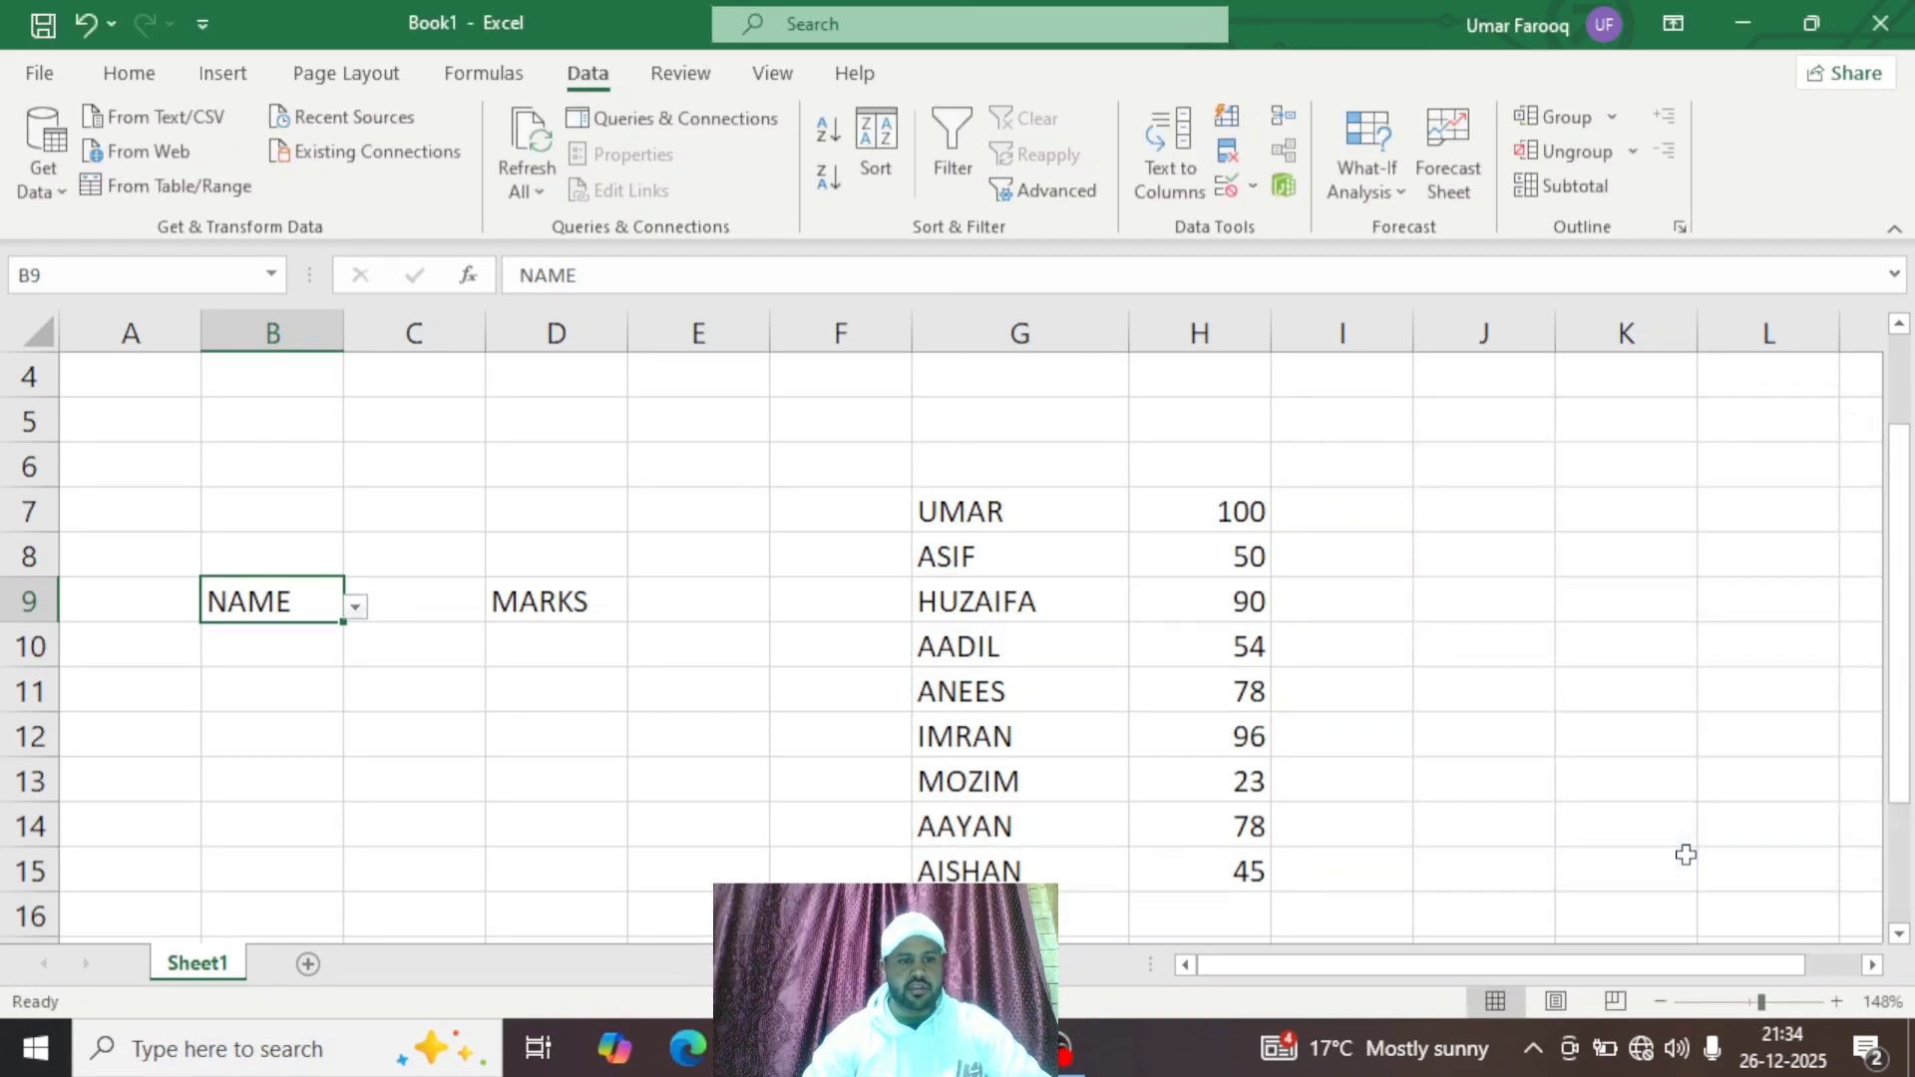
Try the drop-down in cell B9 by choosing the name from G11 and finally the name from G10.
click(420, 794)
click(299, 594)
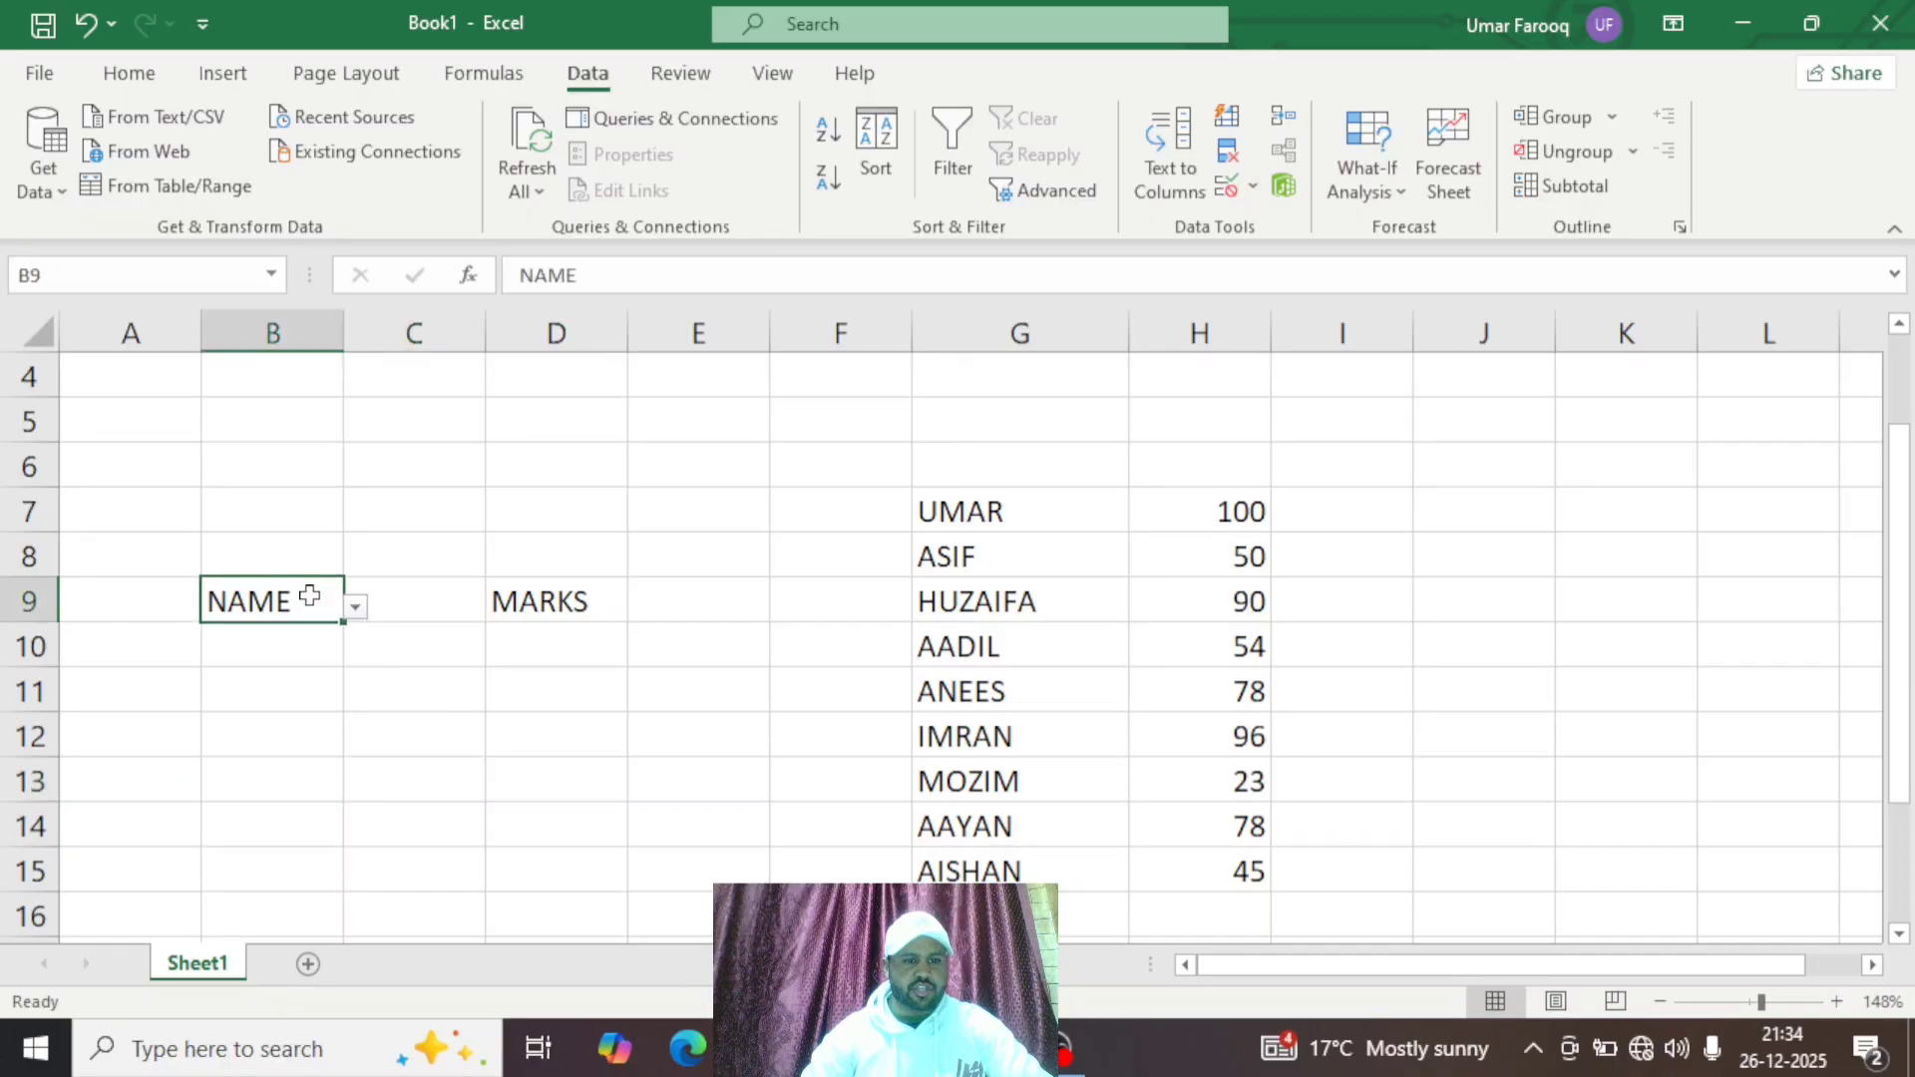
click(355, 609)
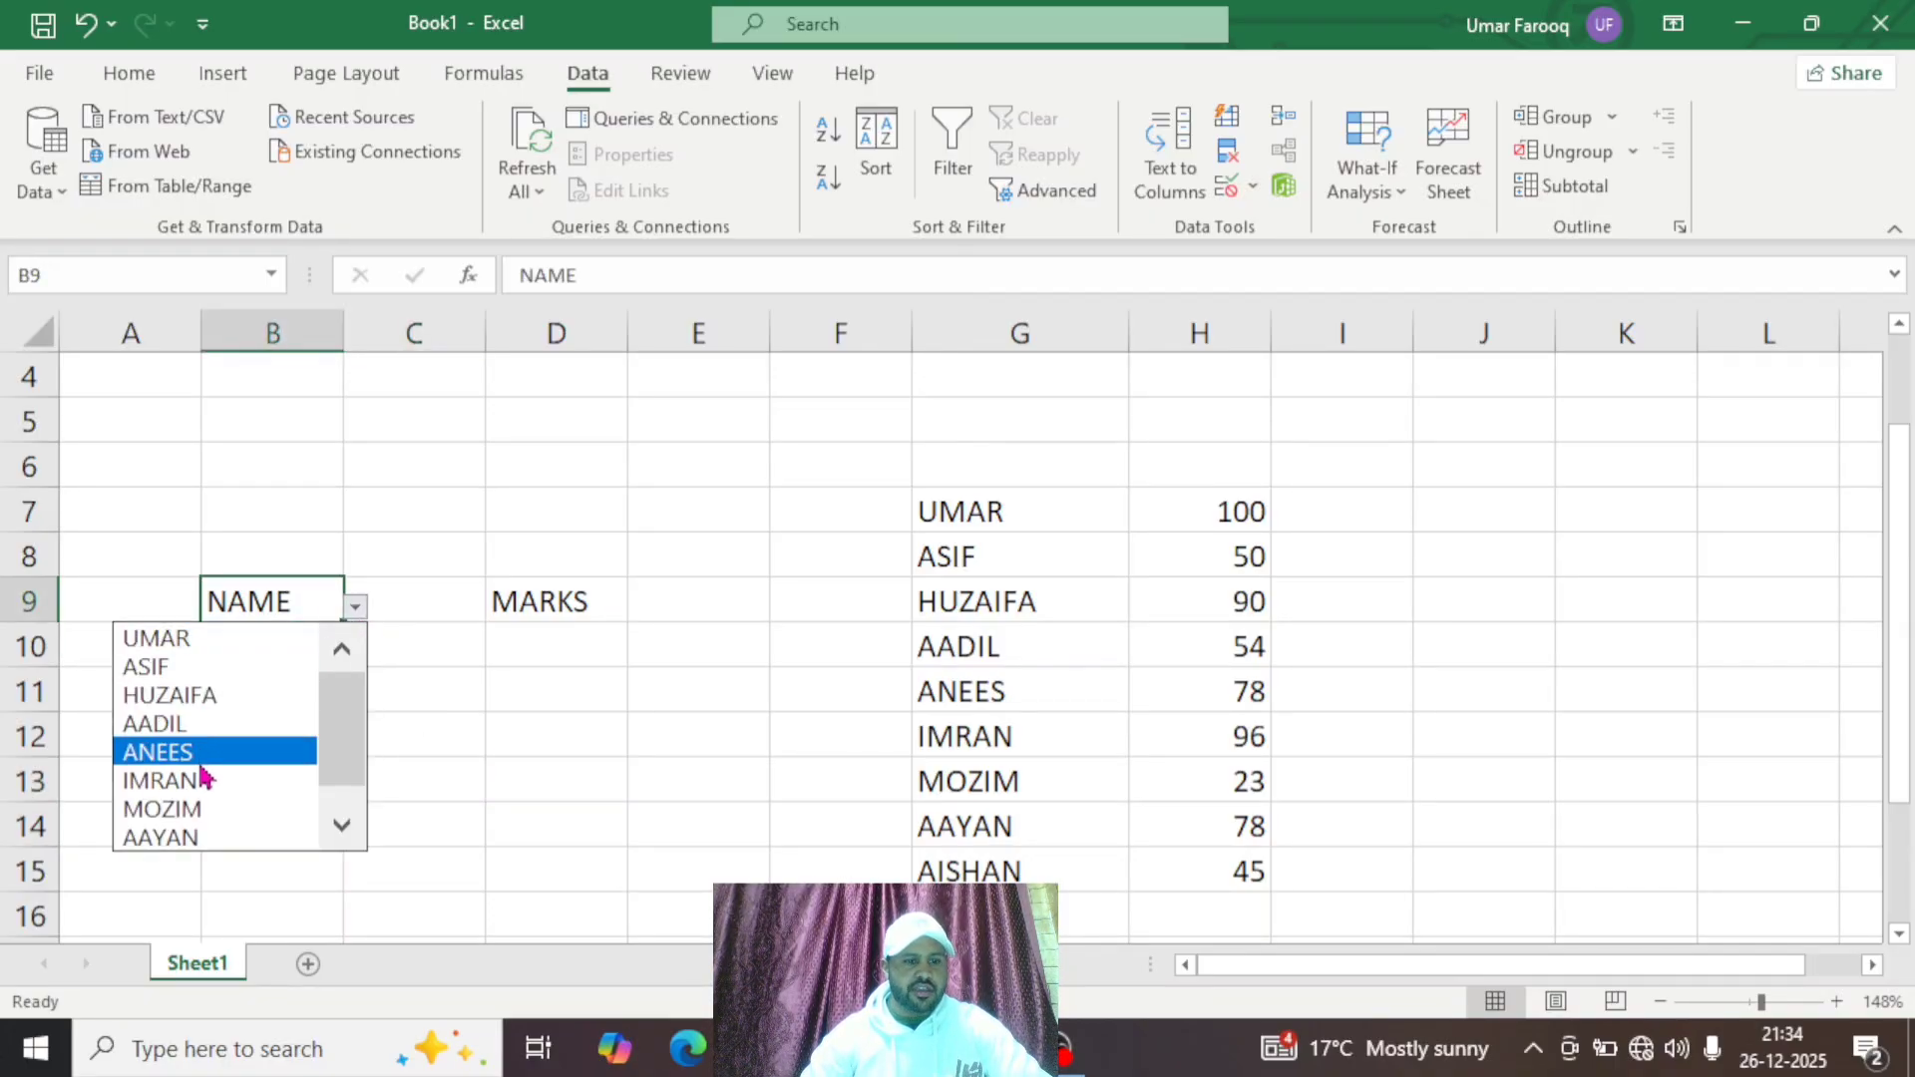
click(200, 764)
click(353, 608)
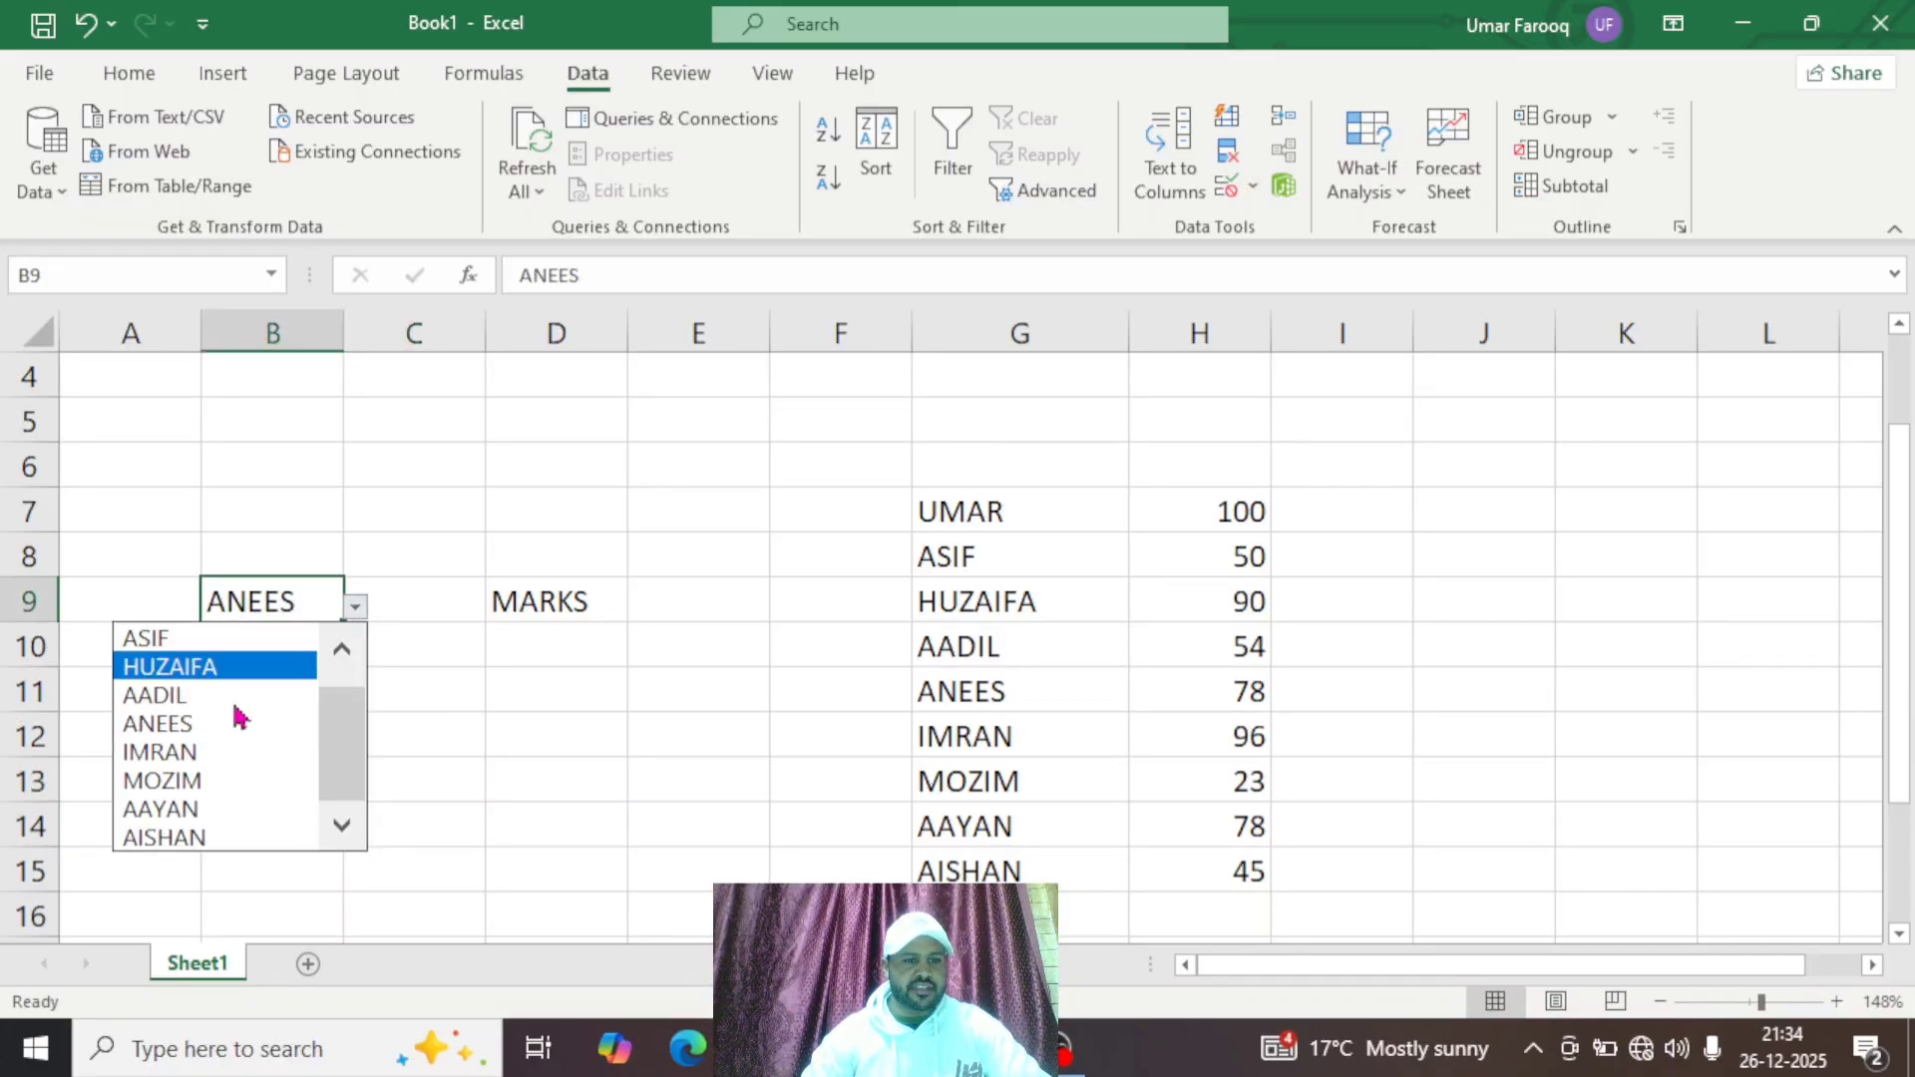
click(175, 836)
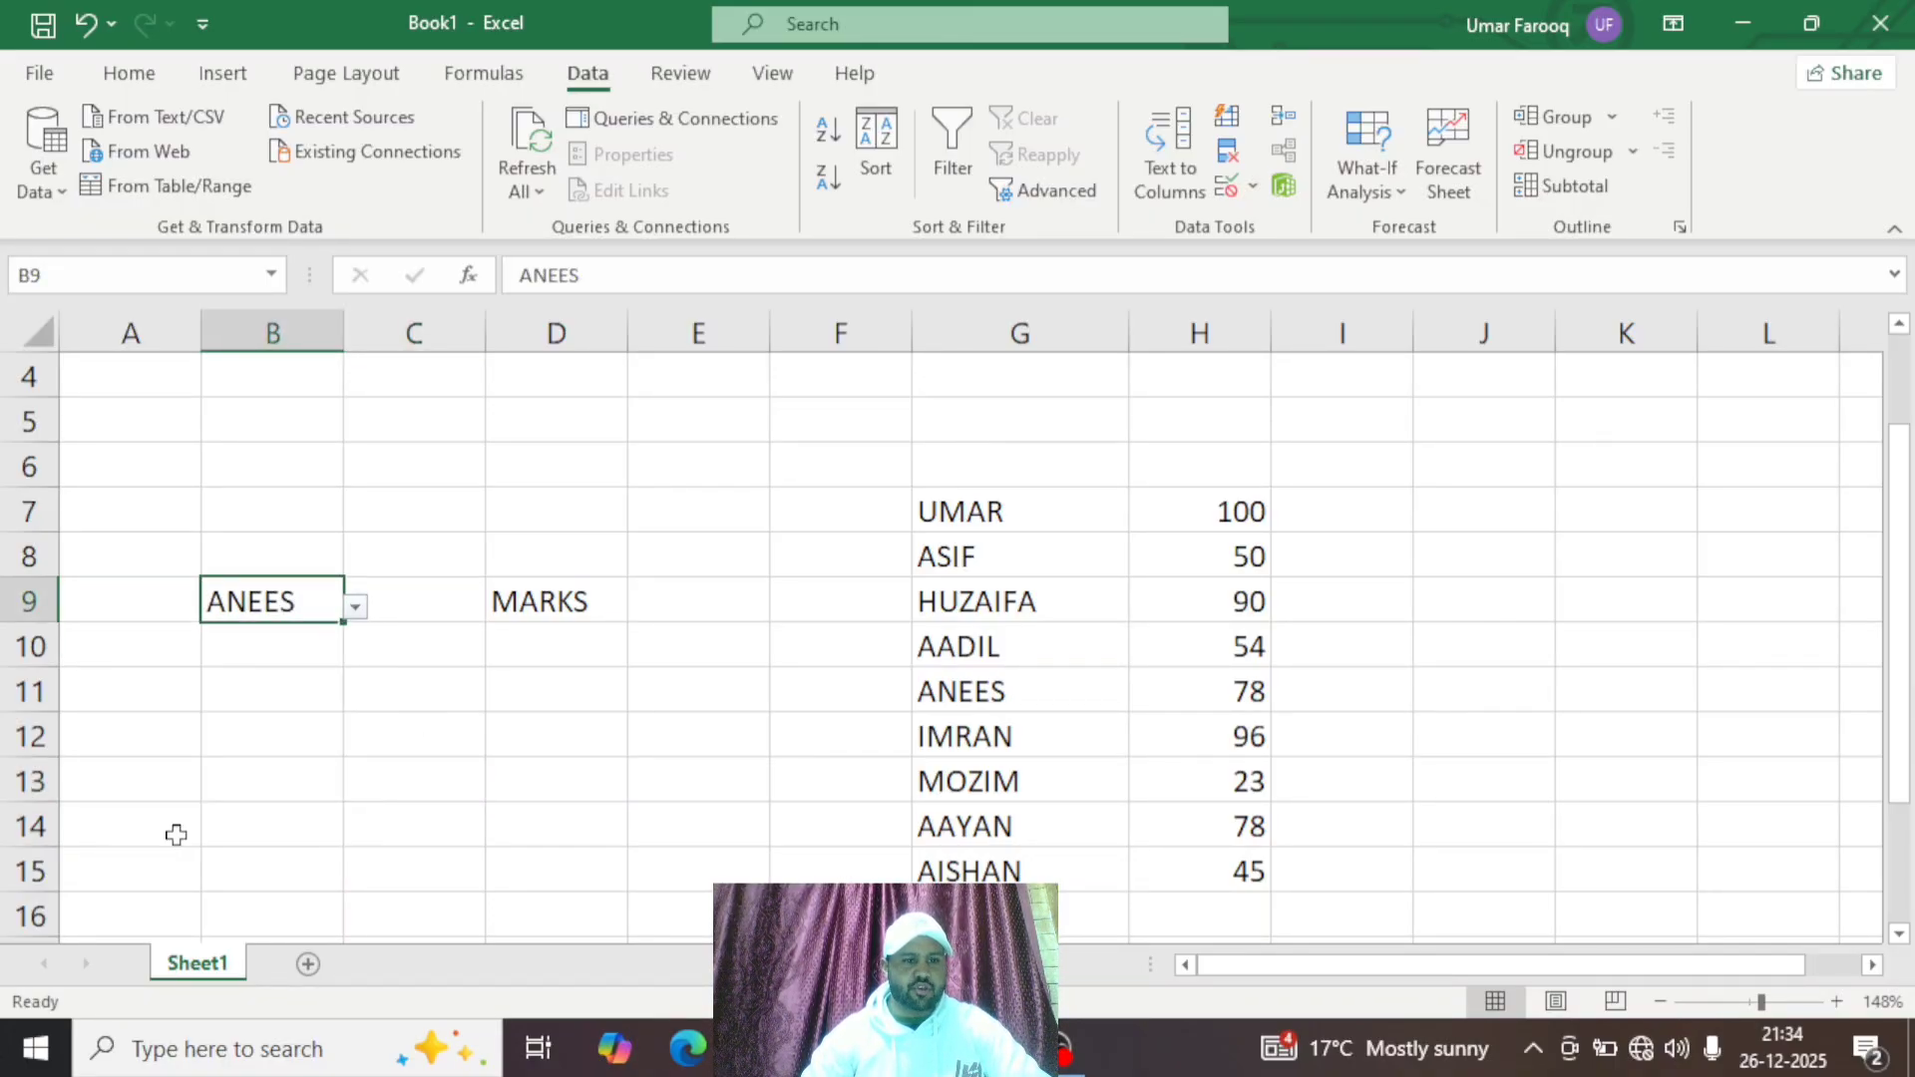
click(355, 606)
click(175, 692)
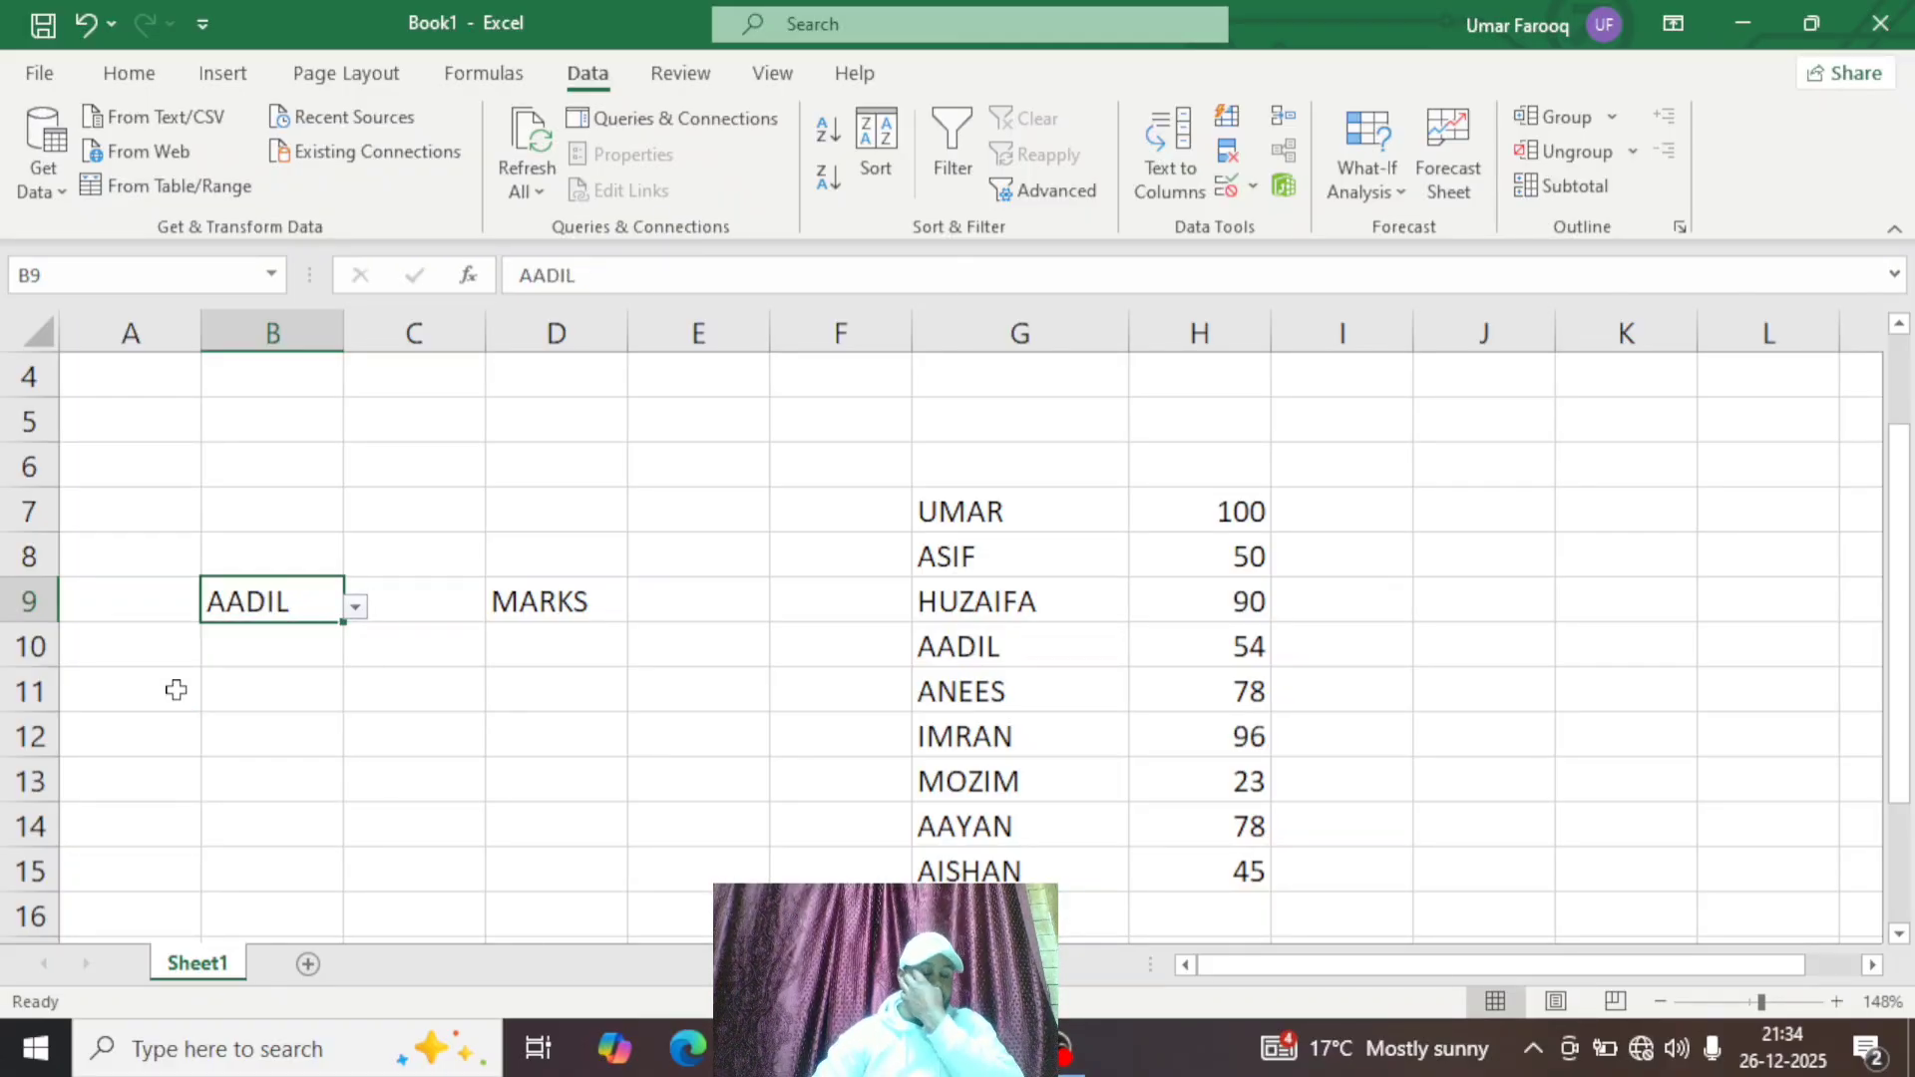
Enter the formula =SUMIF(G7:G15,B9,H7:H15) in cell D9, replacing the MARKS label.
click(530, 597)
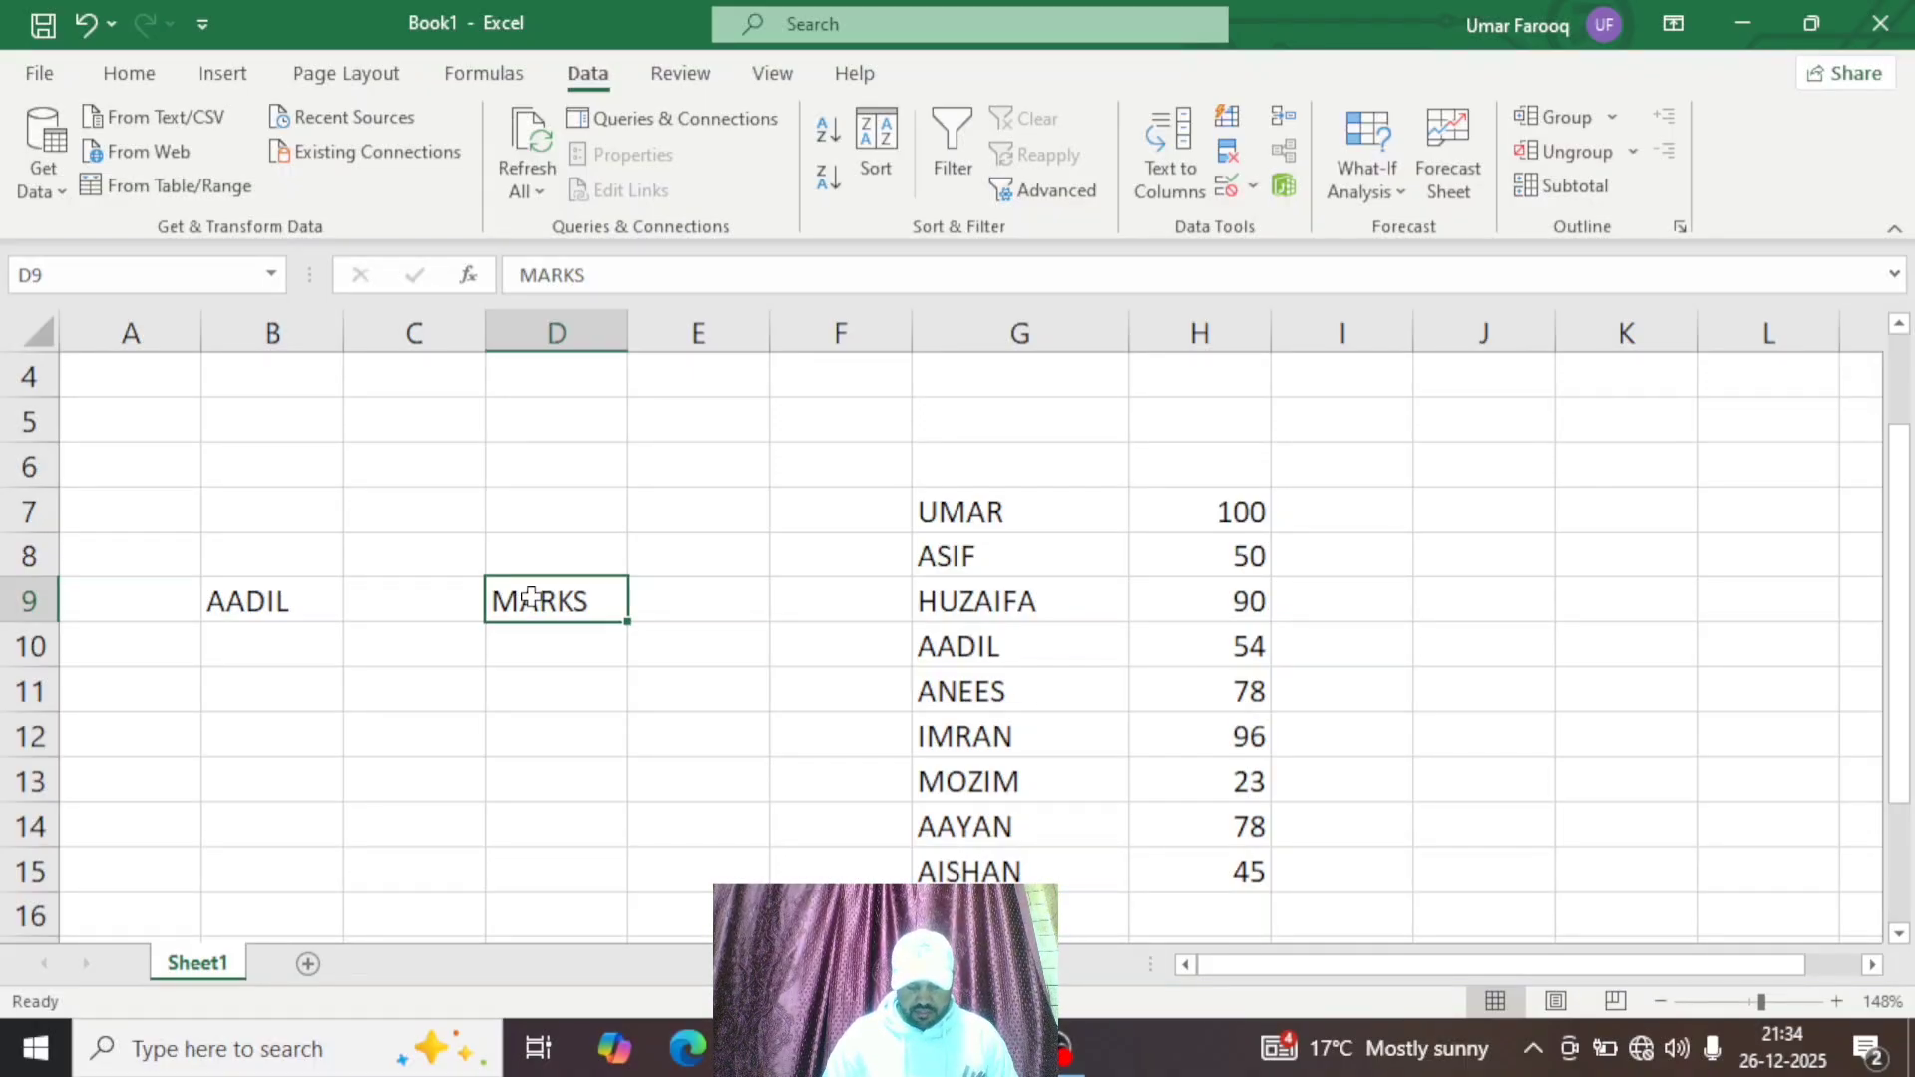
text(=)
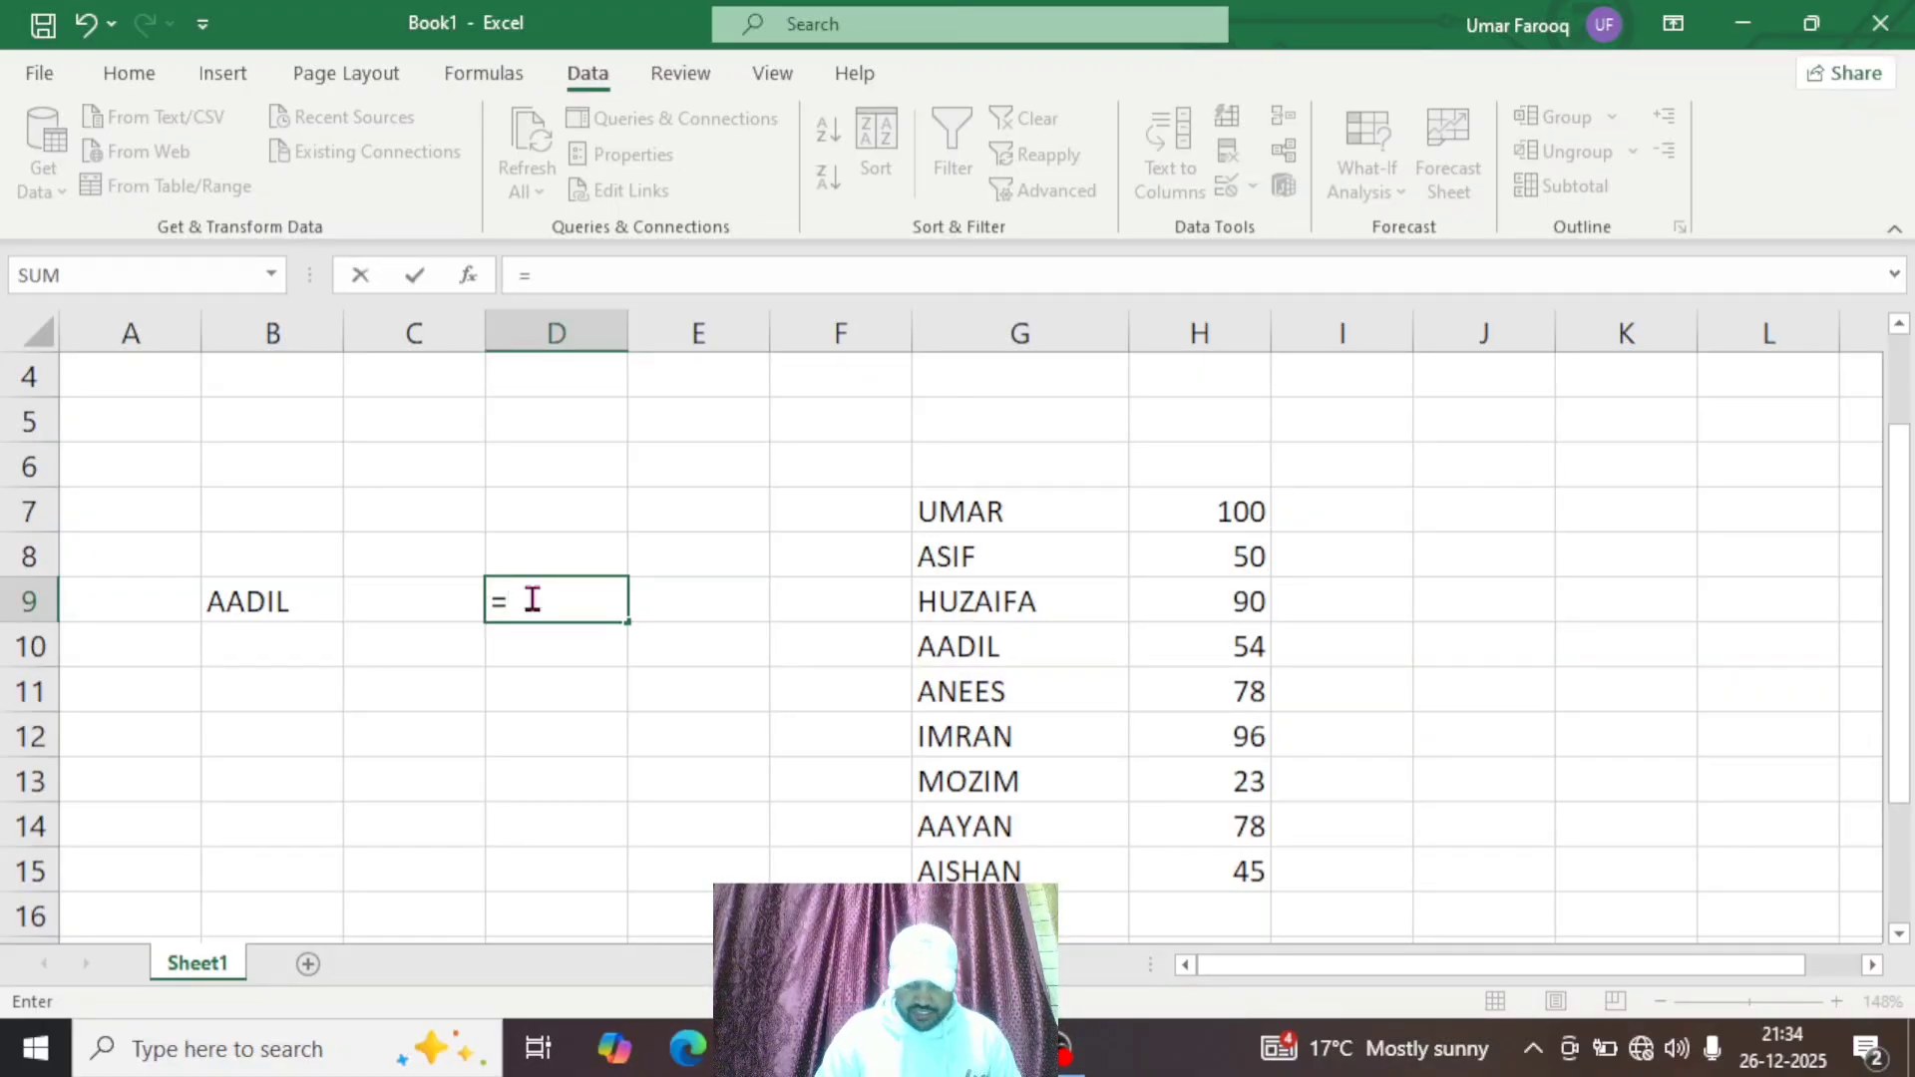
text(S)
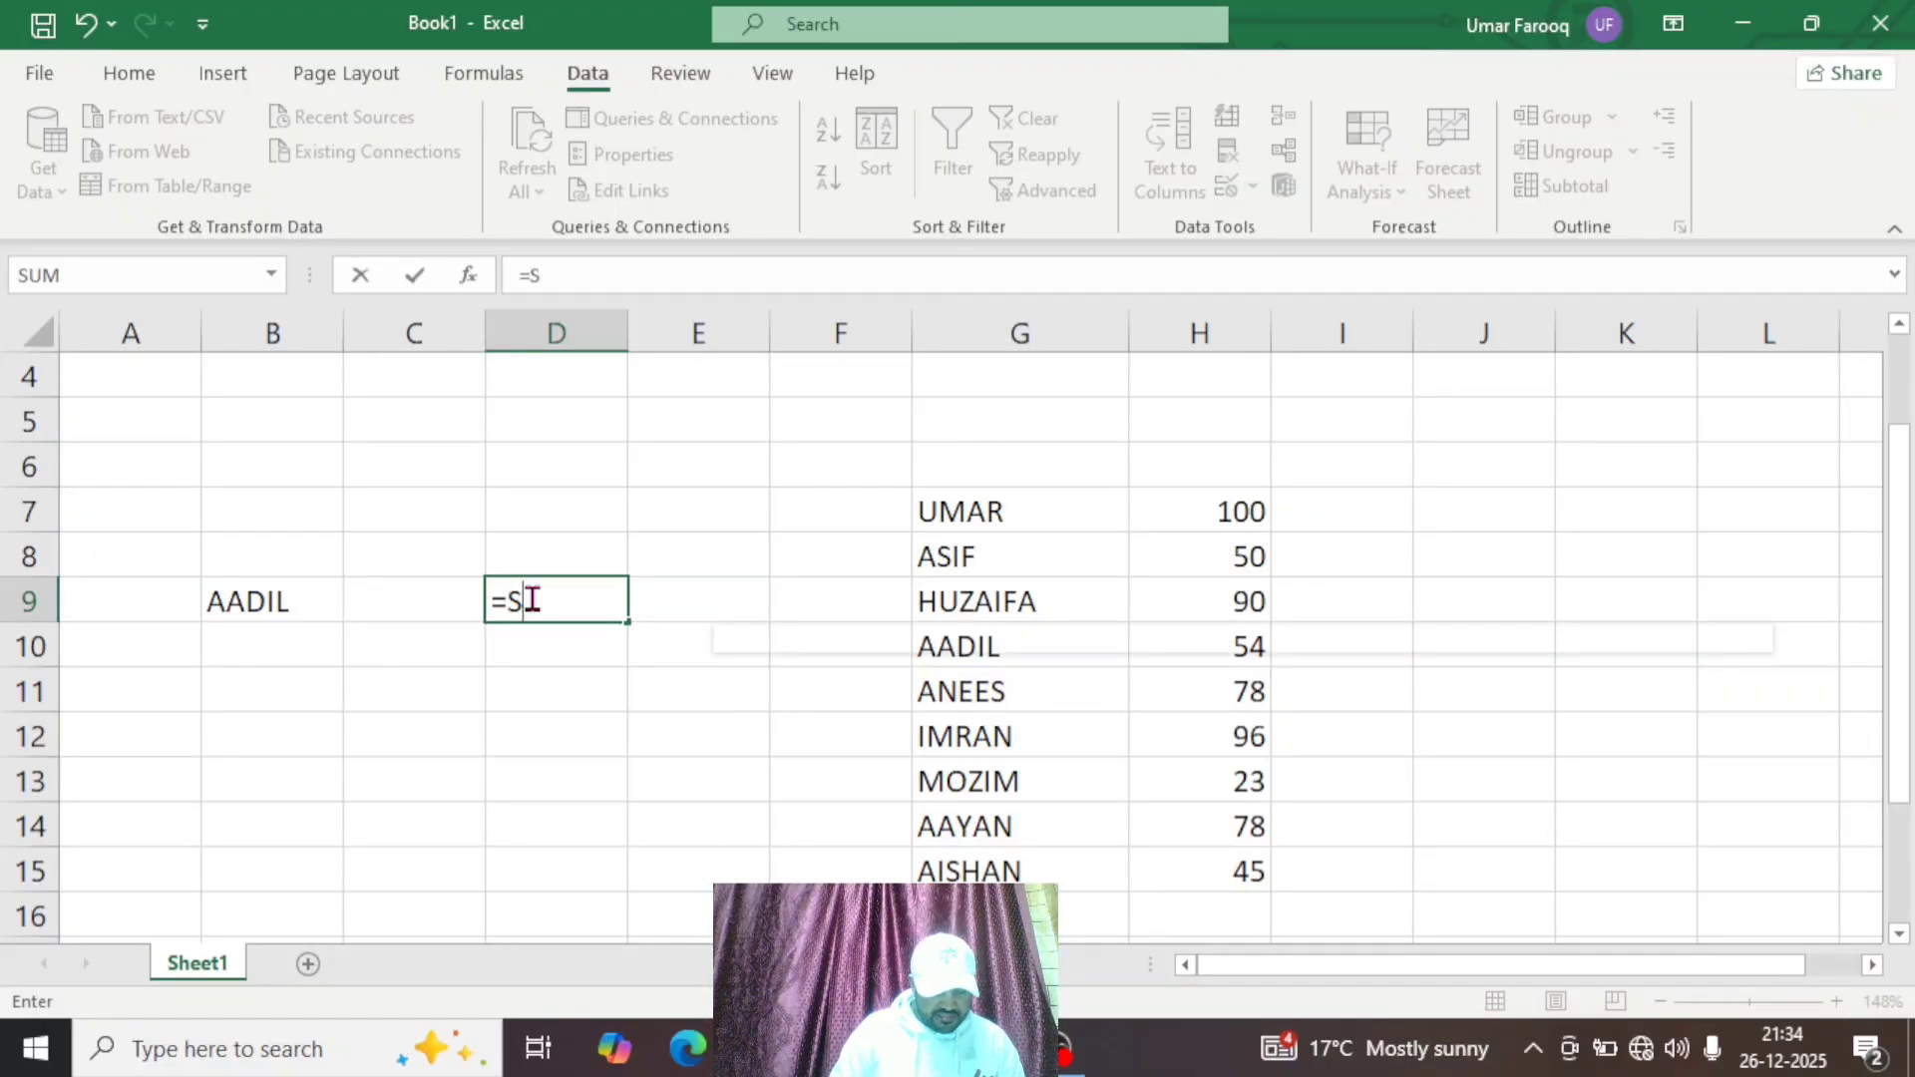
text(UMIF)
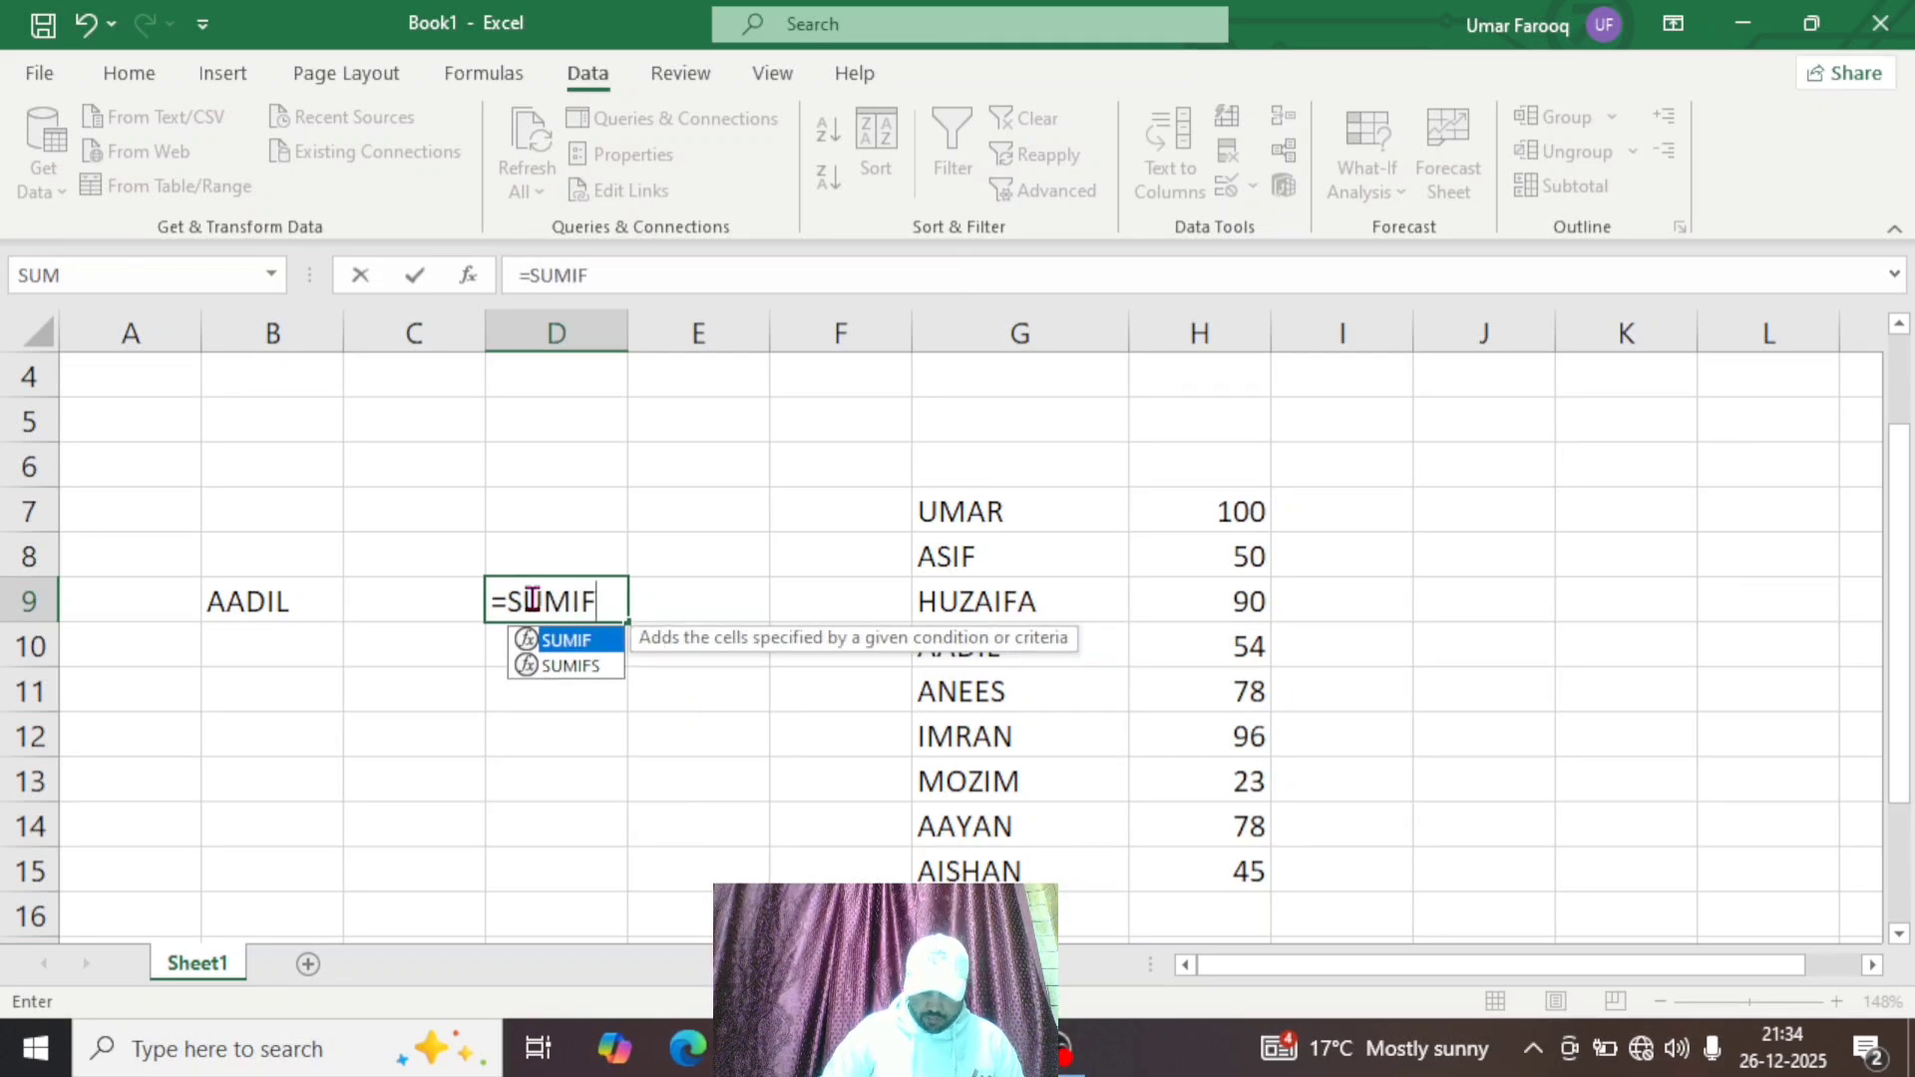
text(()
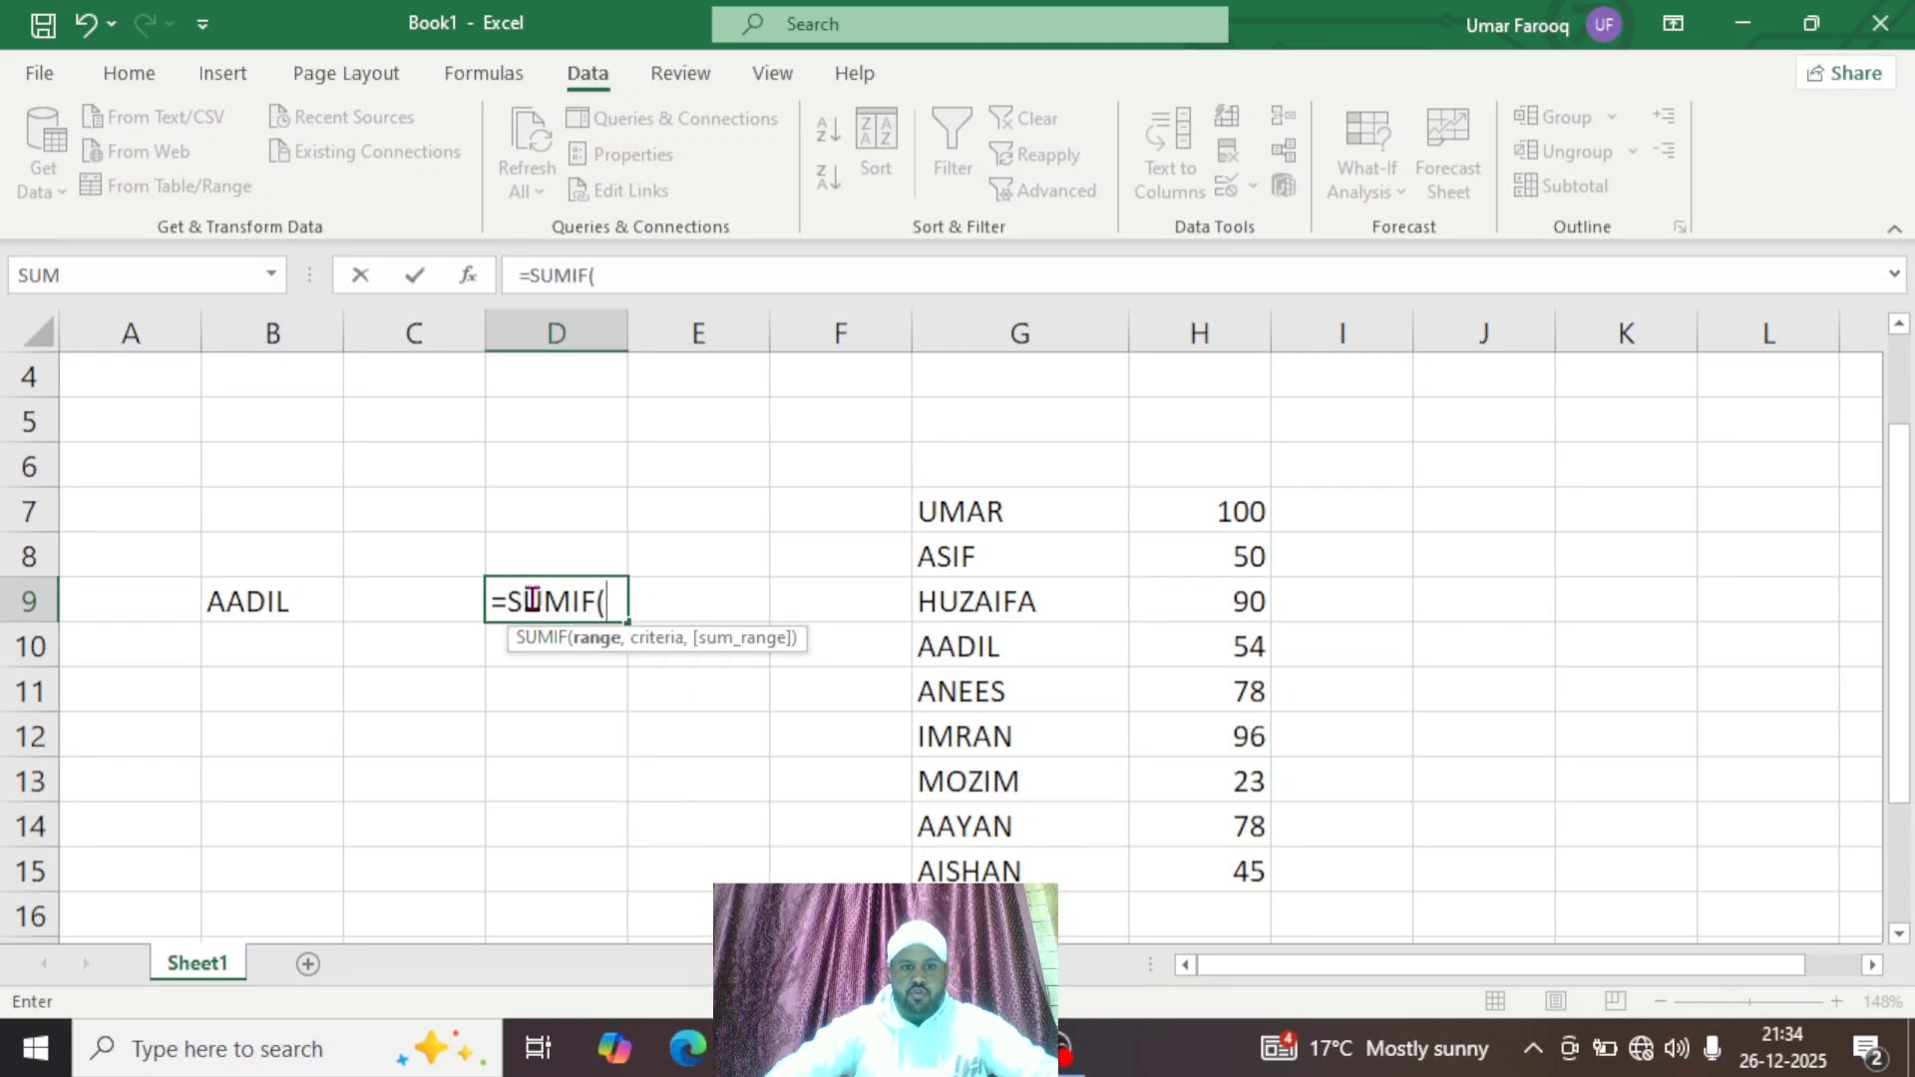
drag(972, 510, 989, 864)
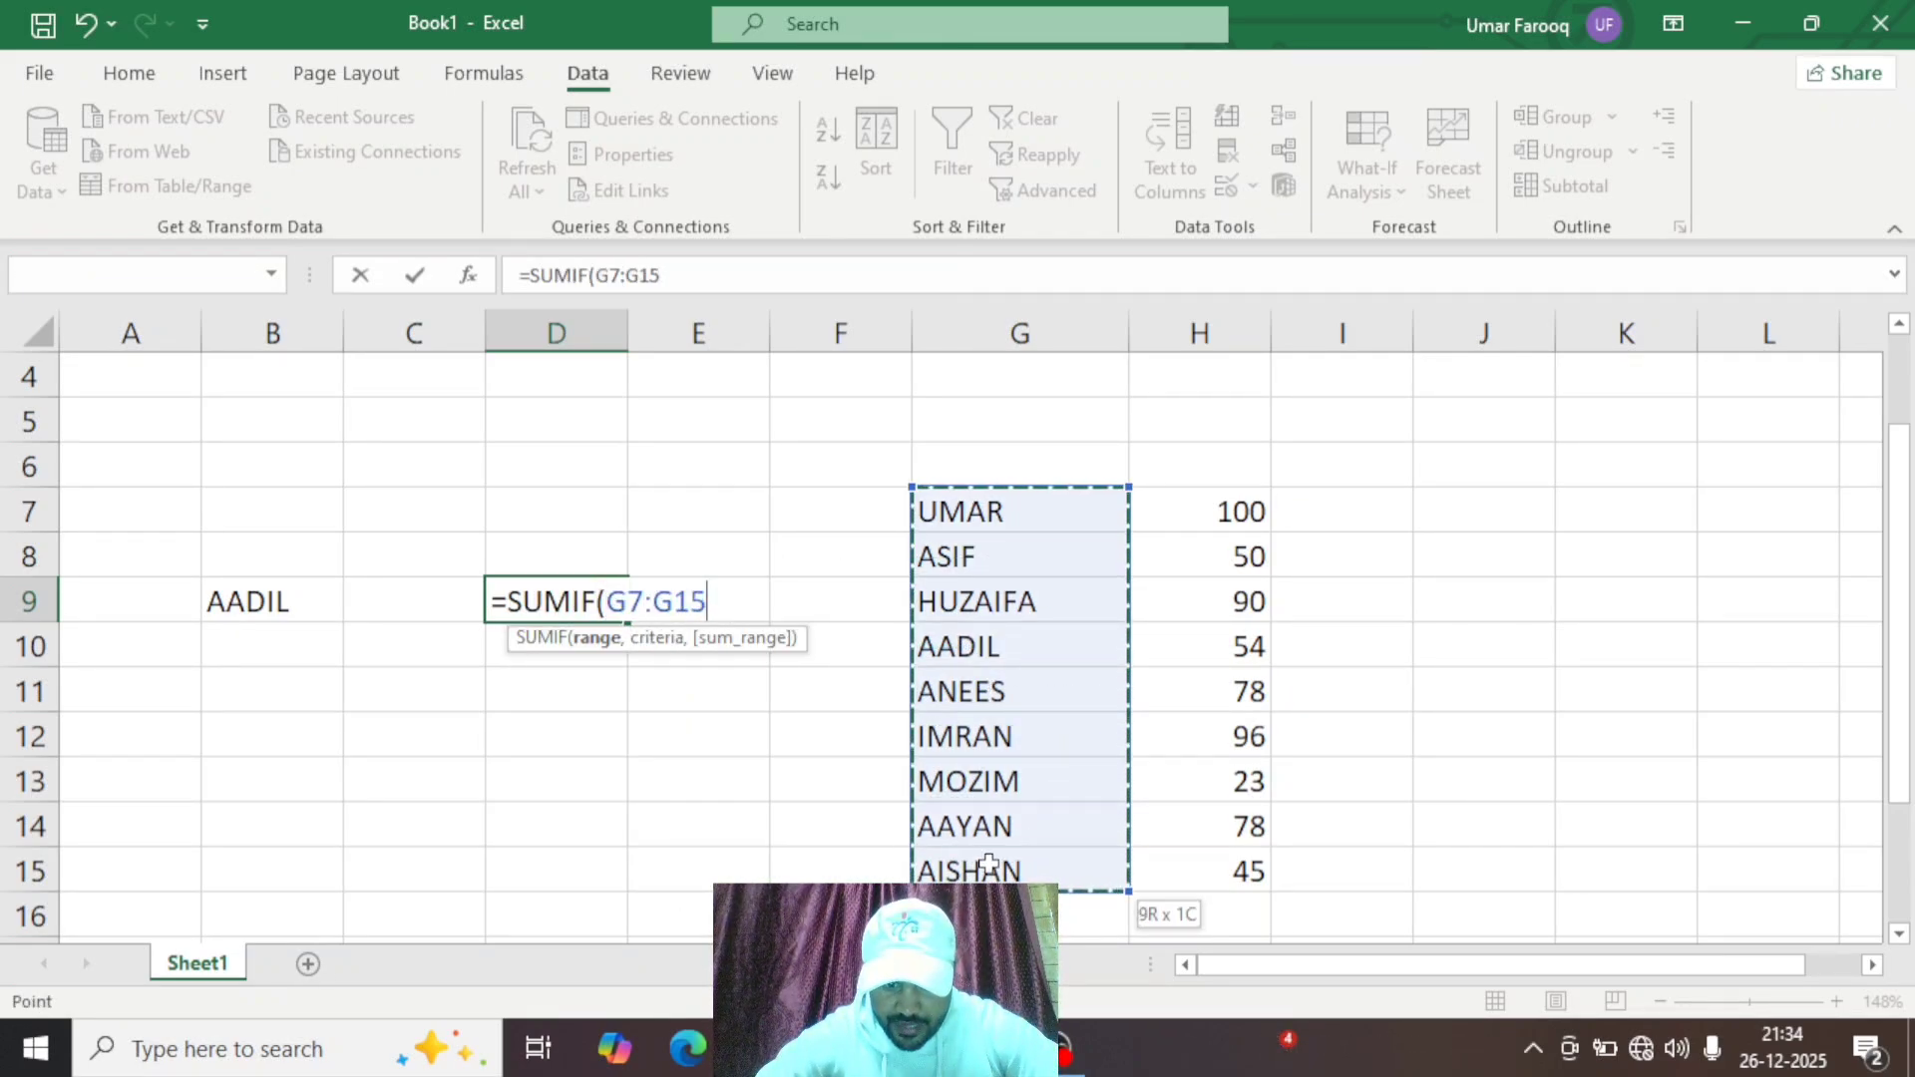
text(,)
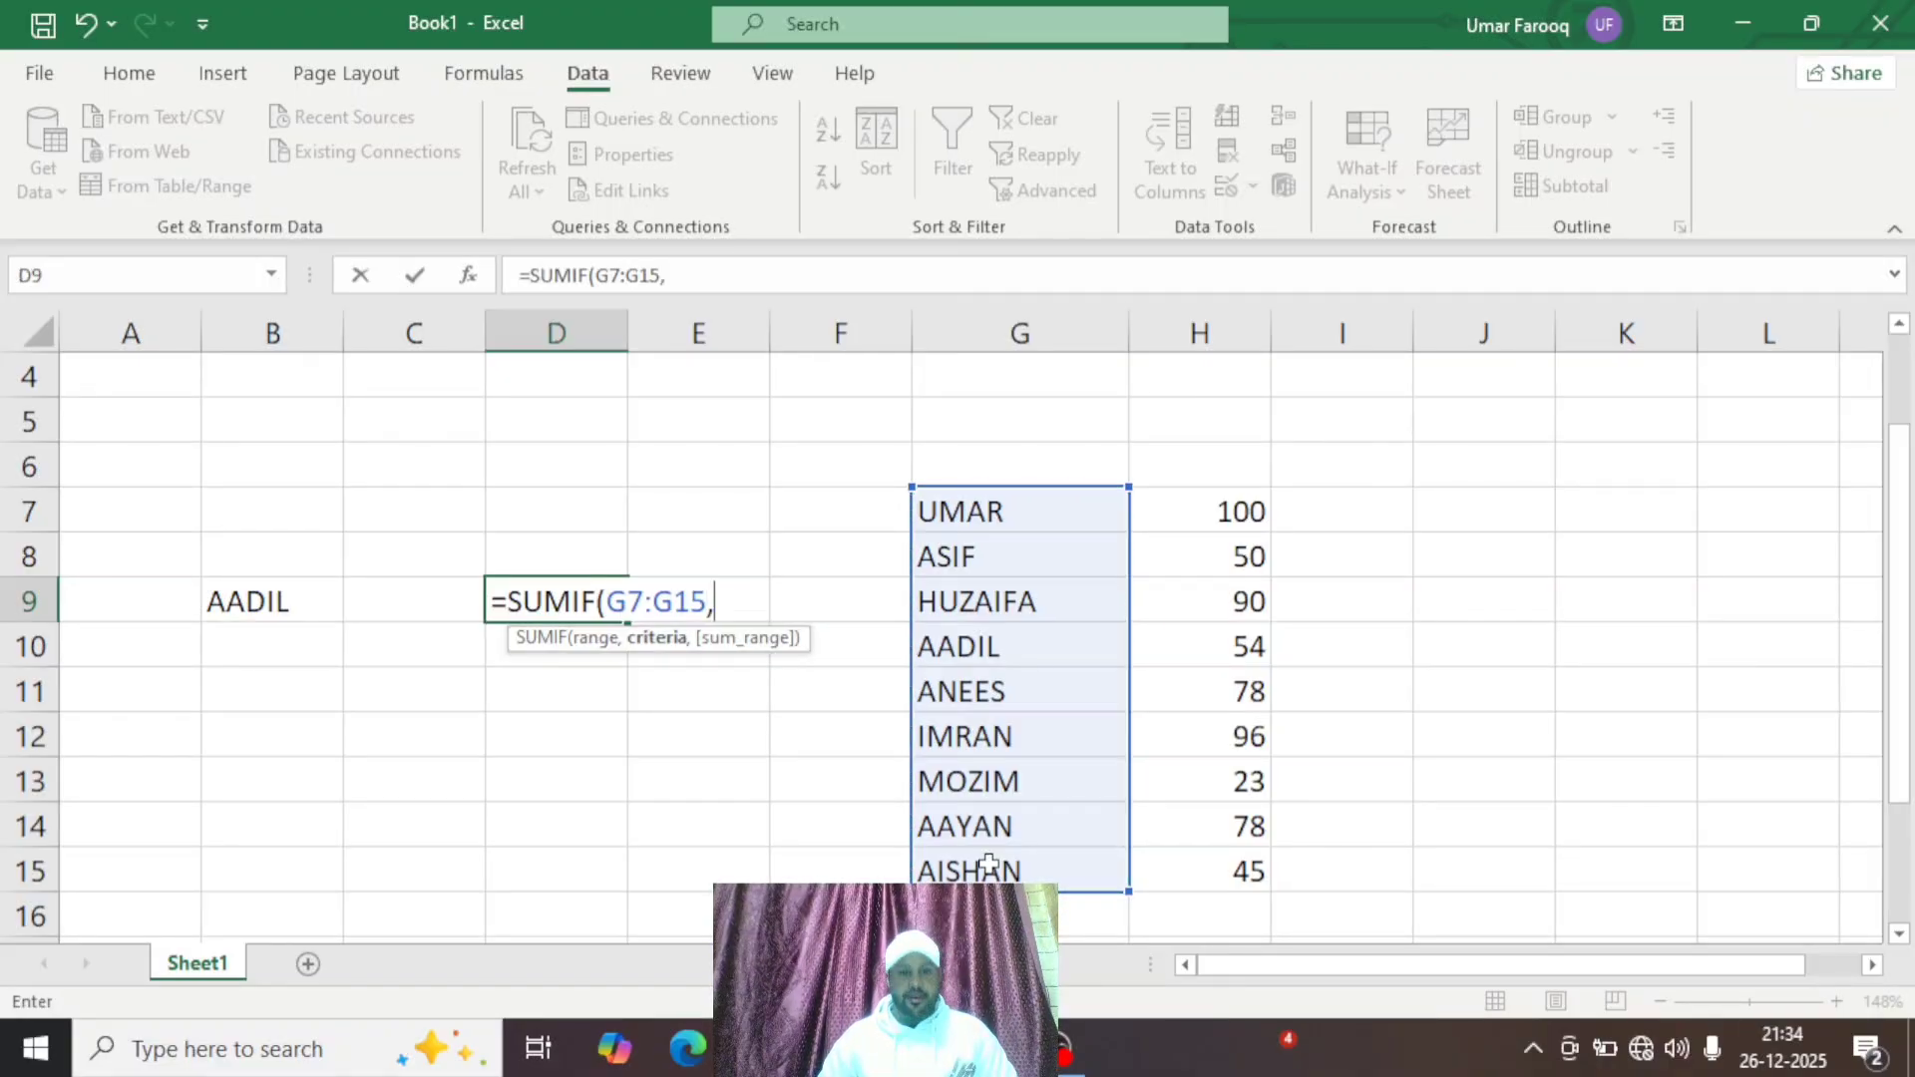
click(280, 602)
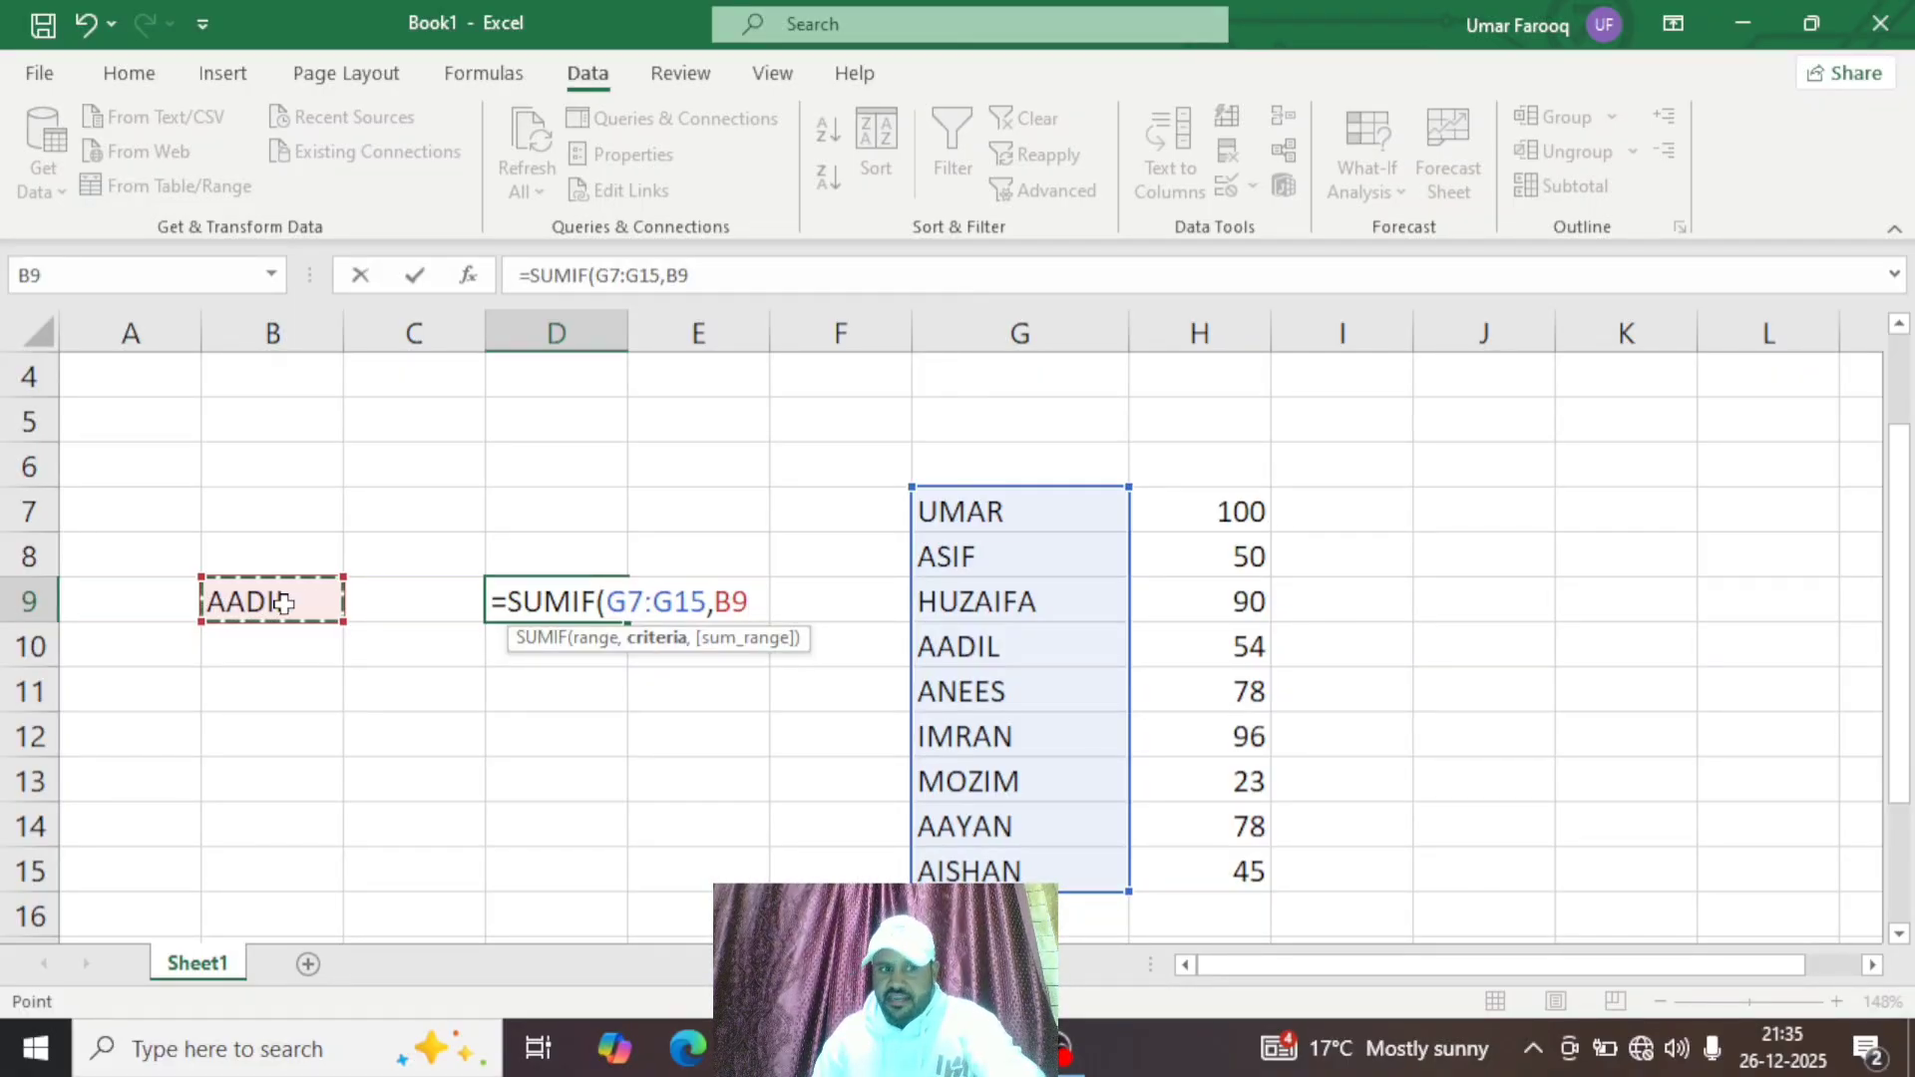
text(,)
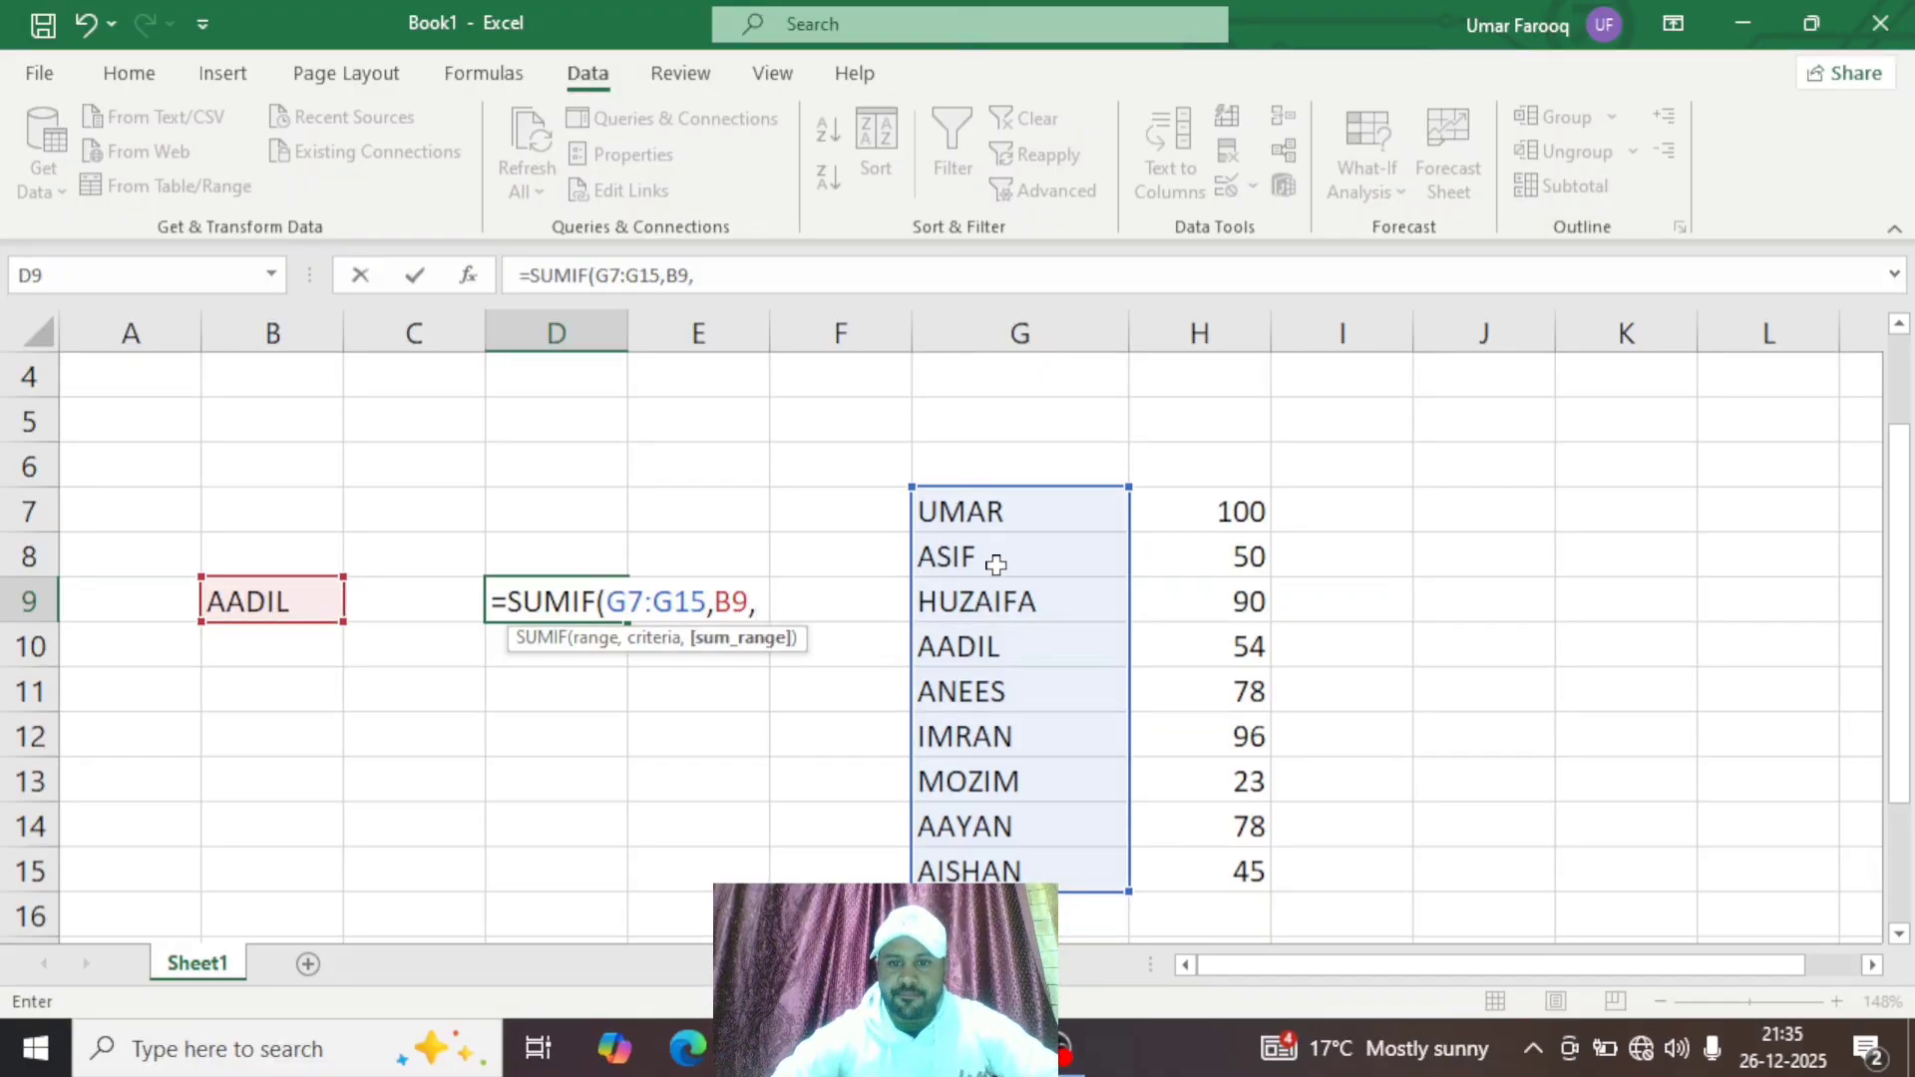
drag(1207, 516, 1261, 873)
text())
key(Return)
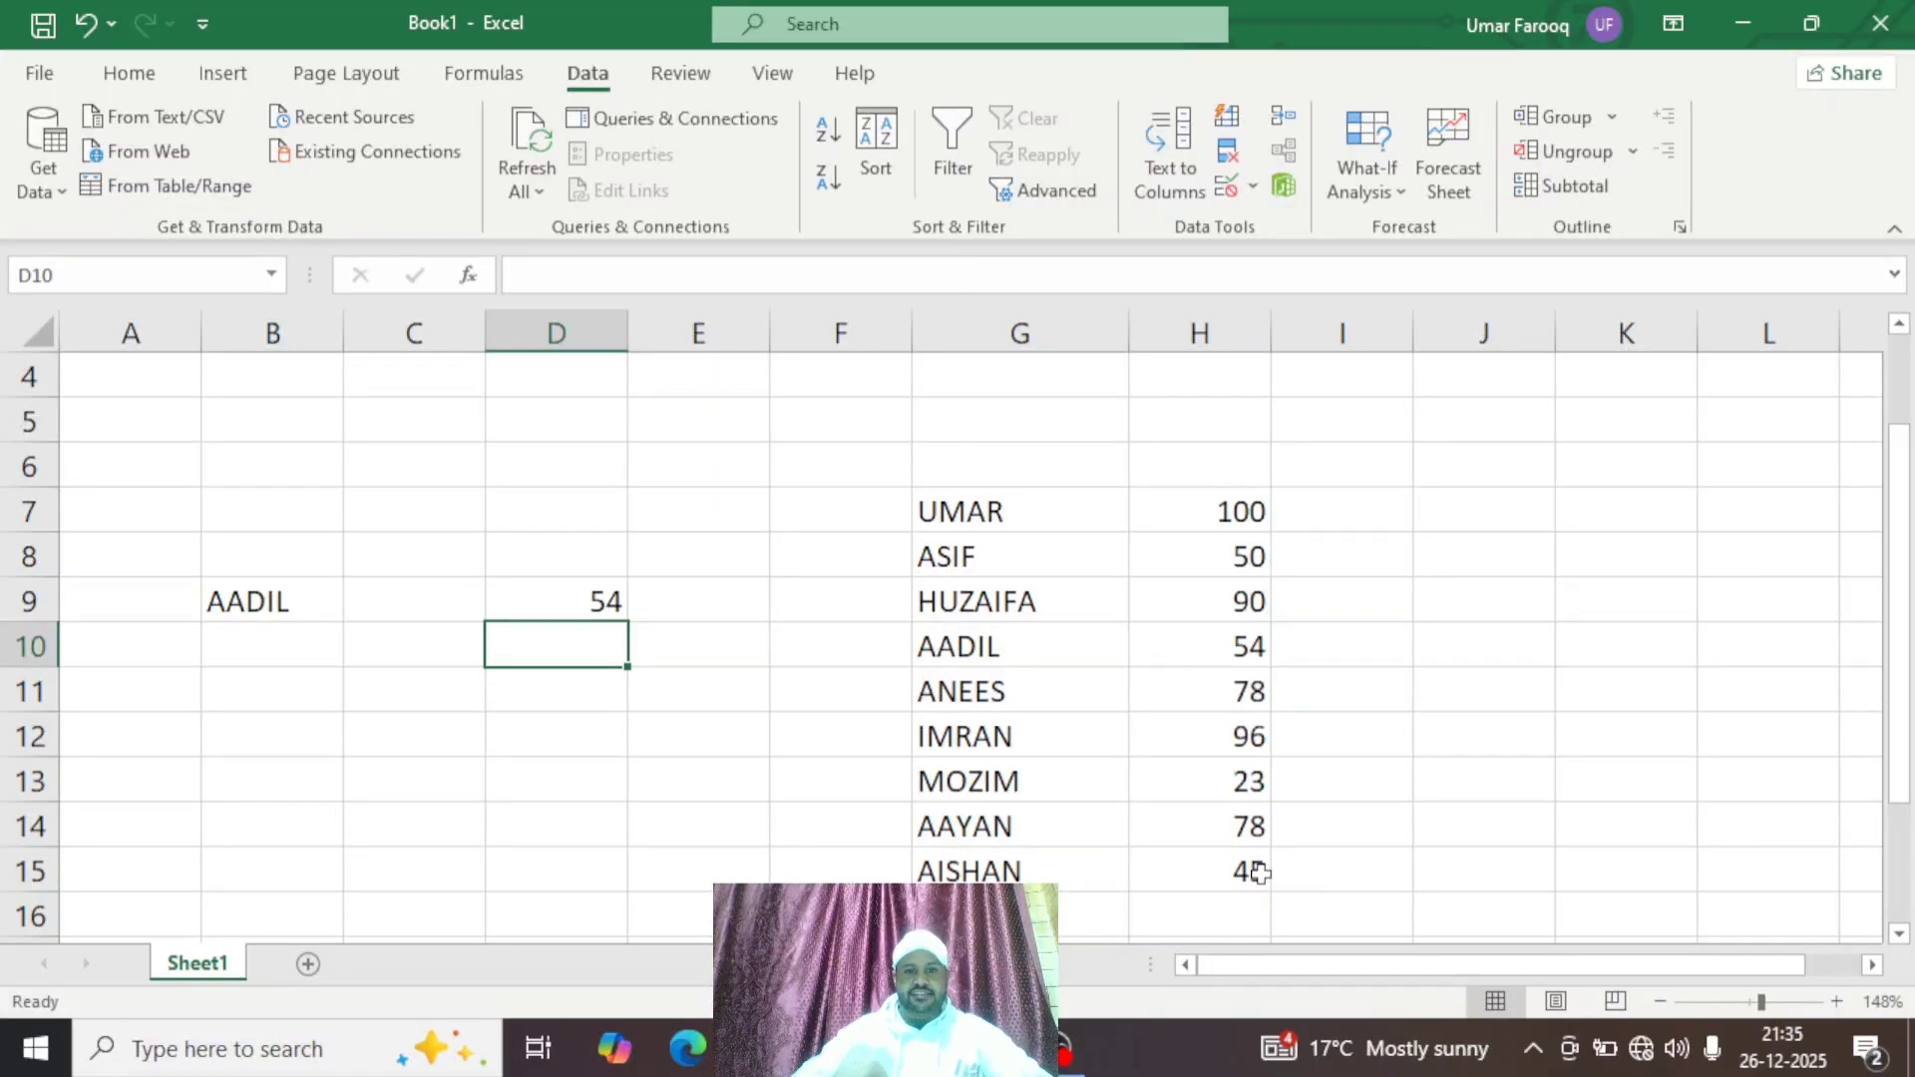
Test the lookup by choosing the names from G11, G8 and finally G7 in the drop-down of cell B9.
click(248, 594)
click(359, 610)
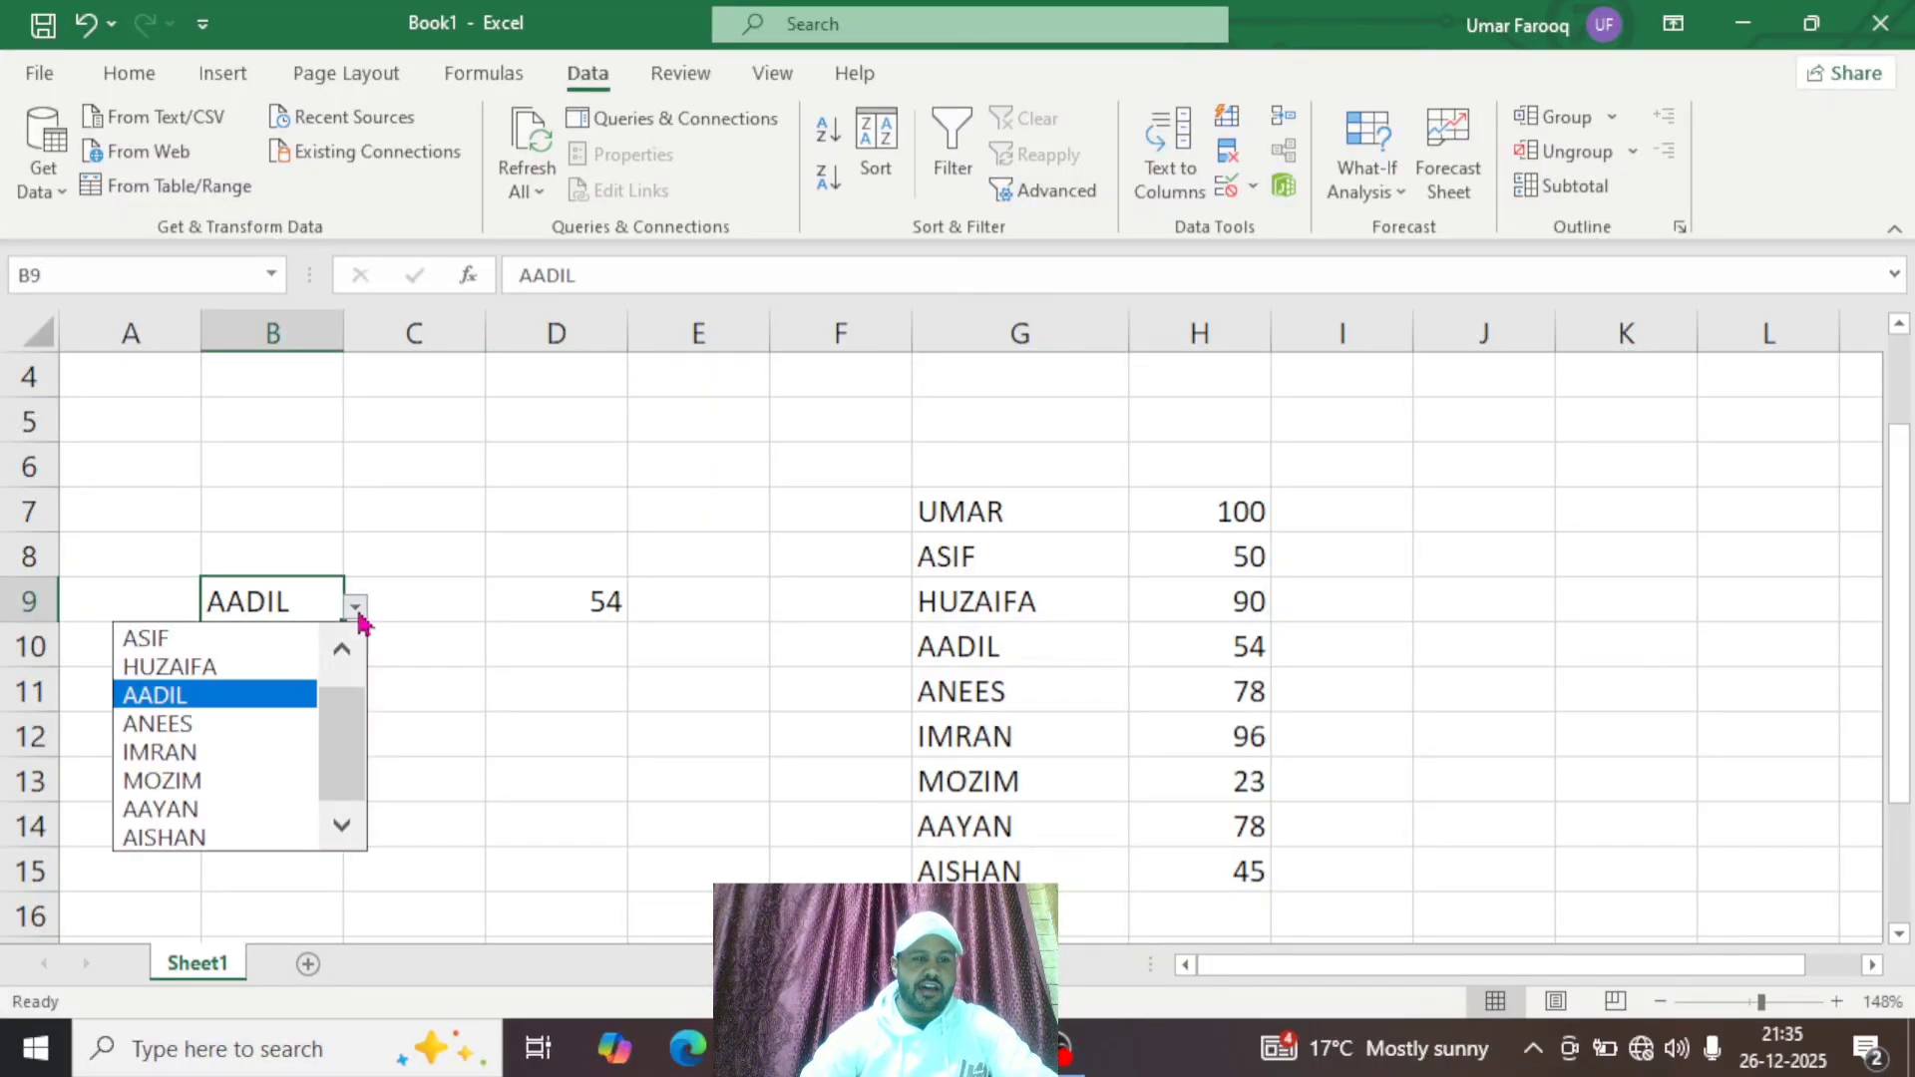
click(258, 726)
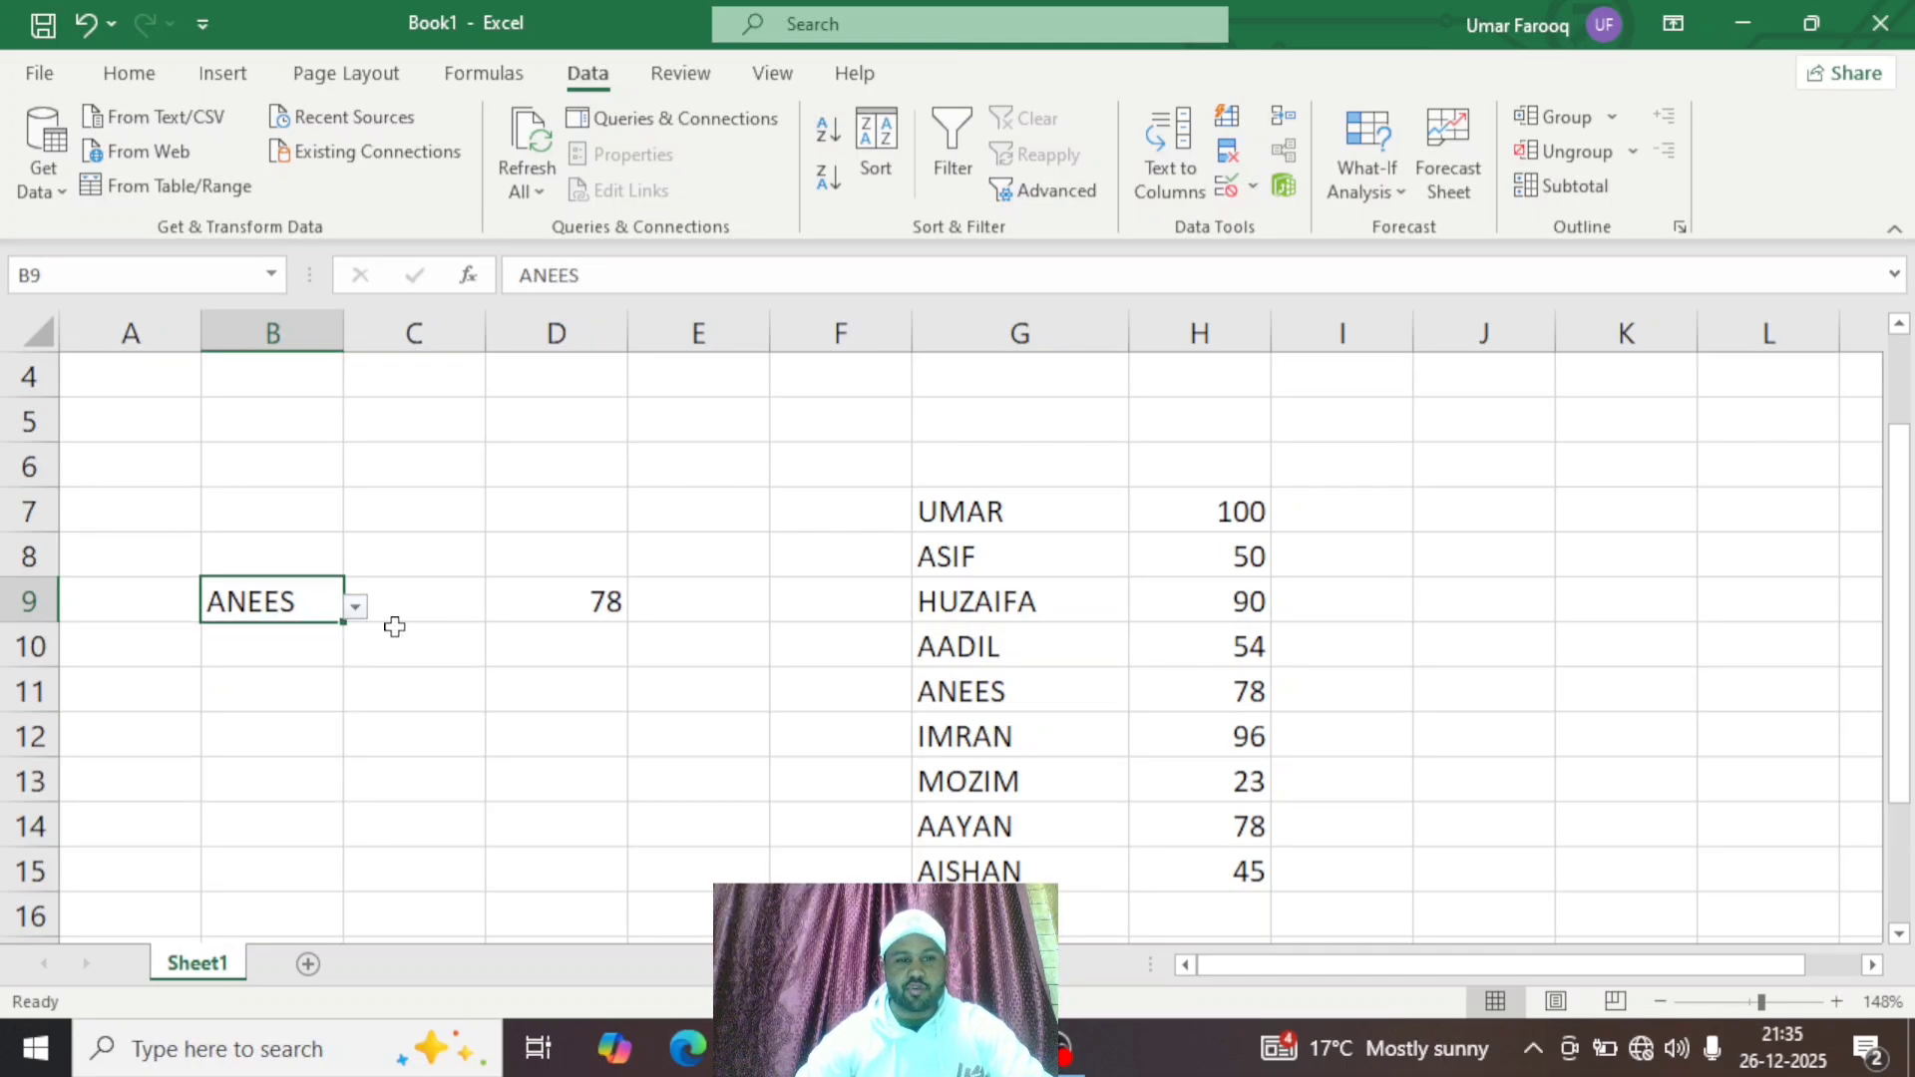
click(353, 610)
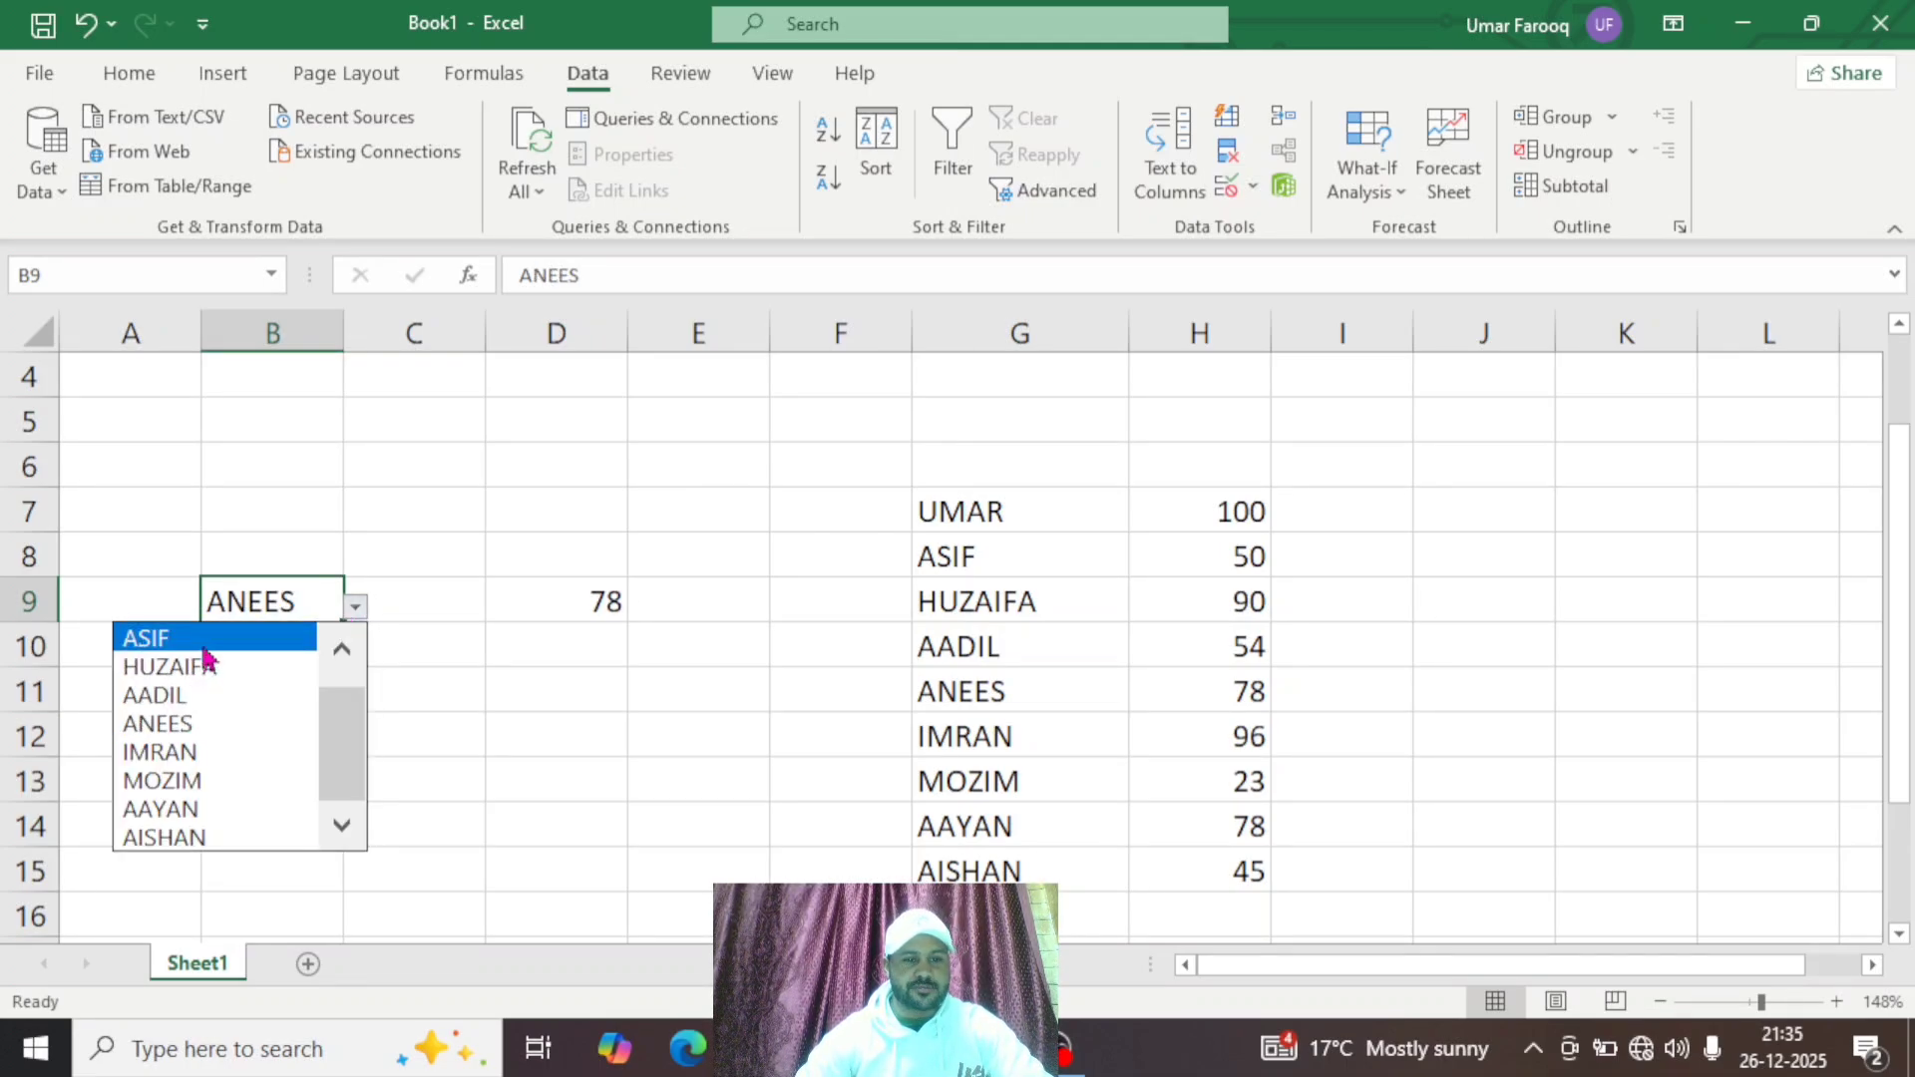
click(205, 644)
click(353, 610)
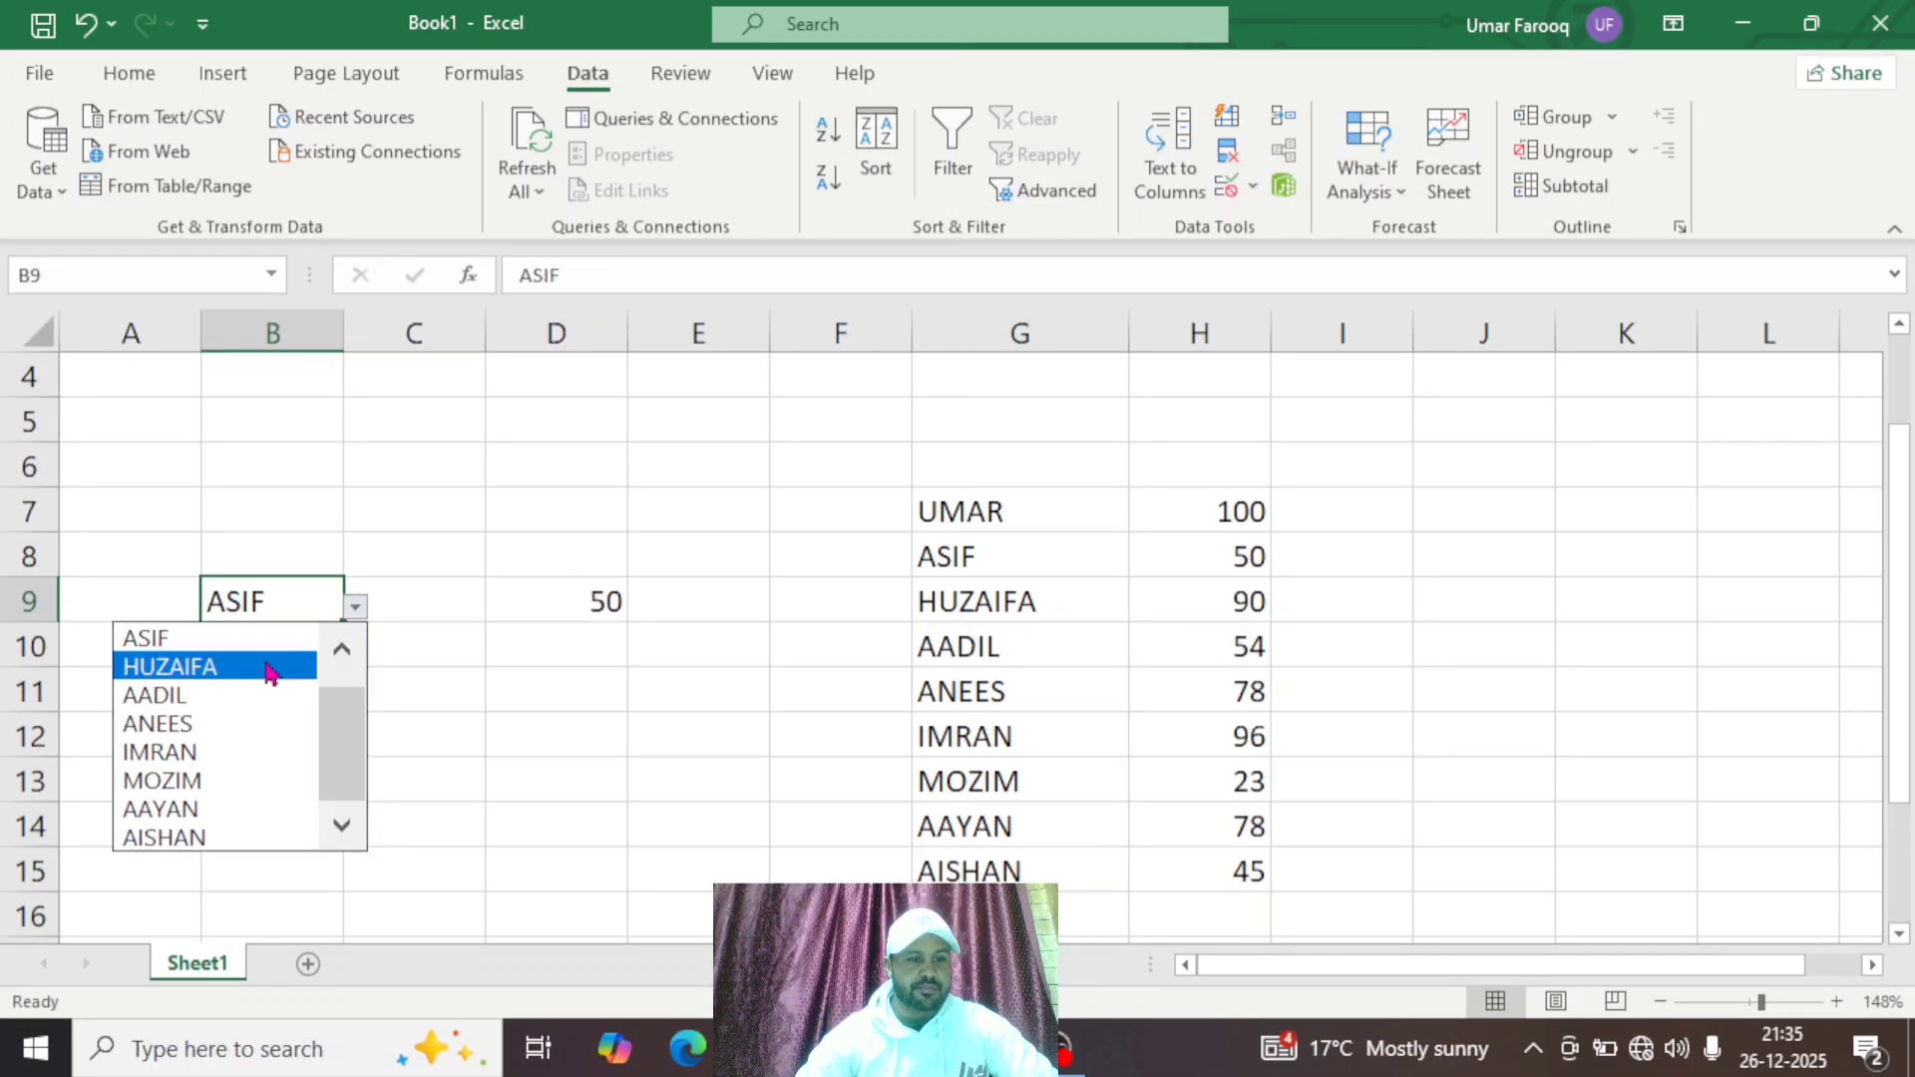
click(342, 653)
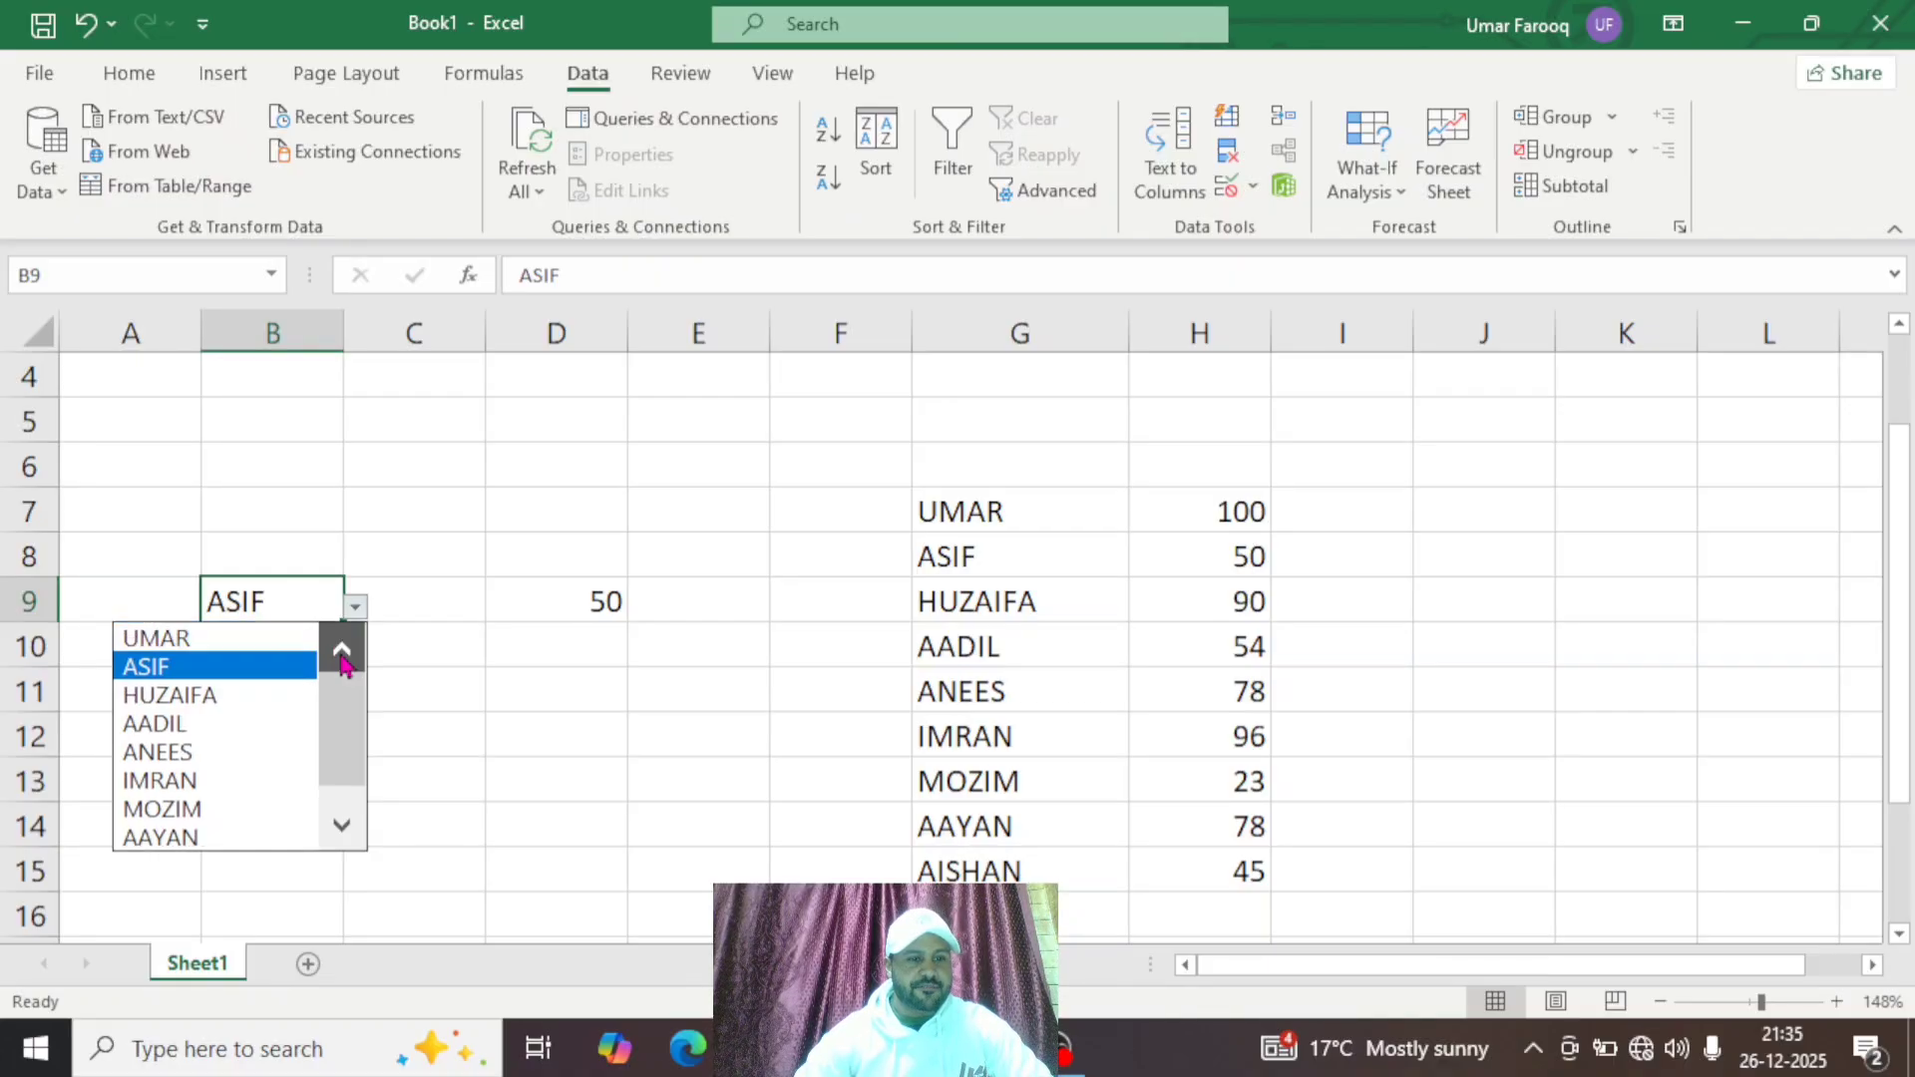
click(245, 643)
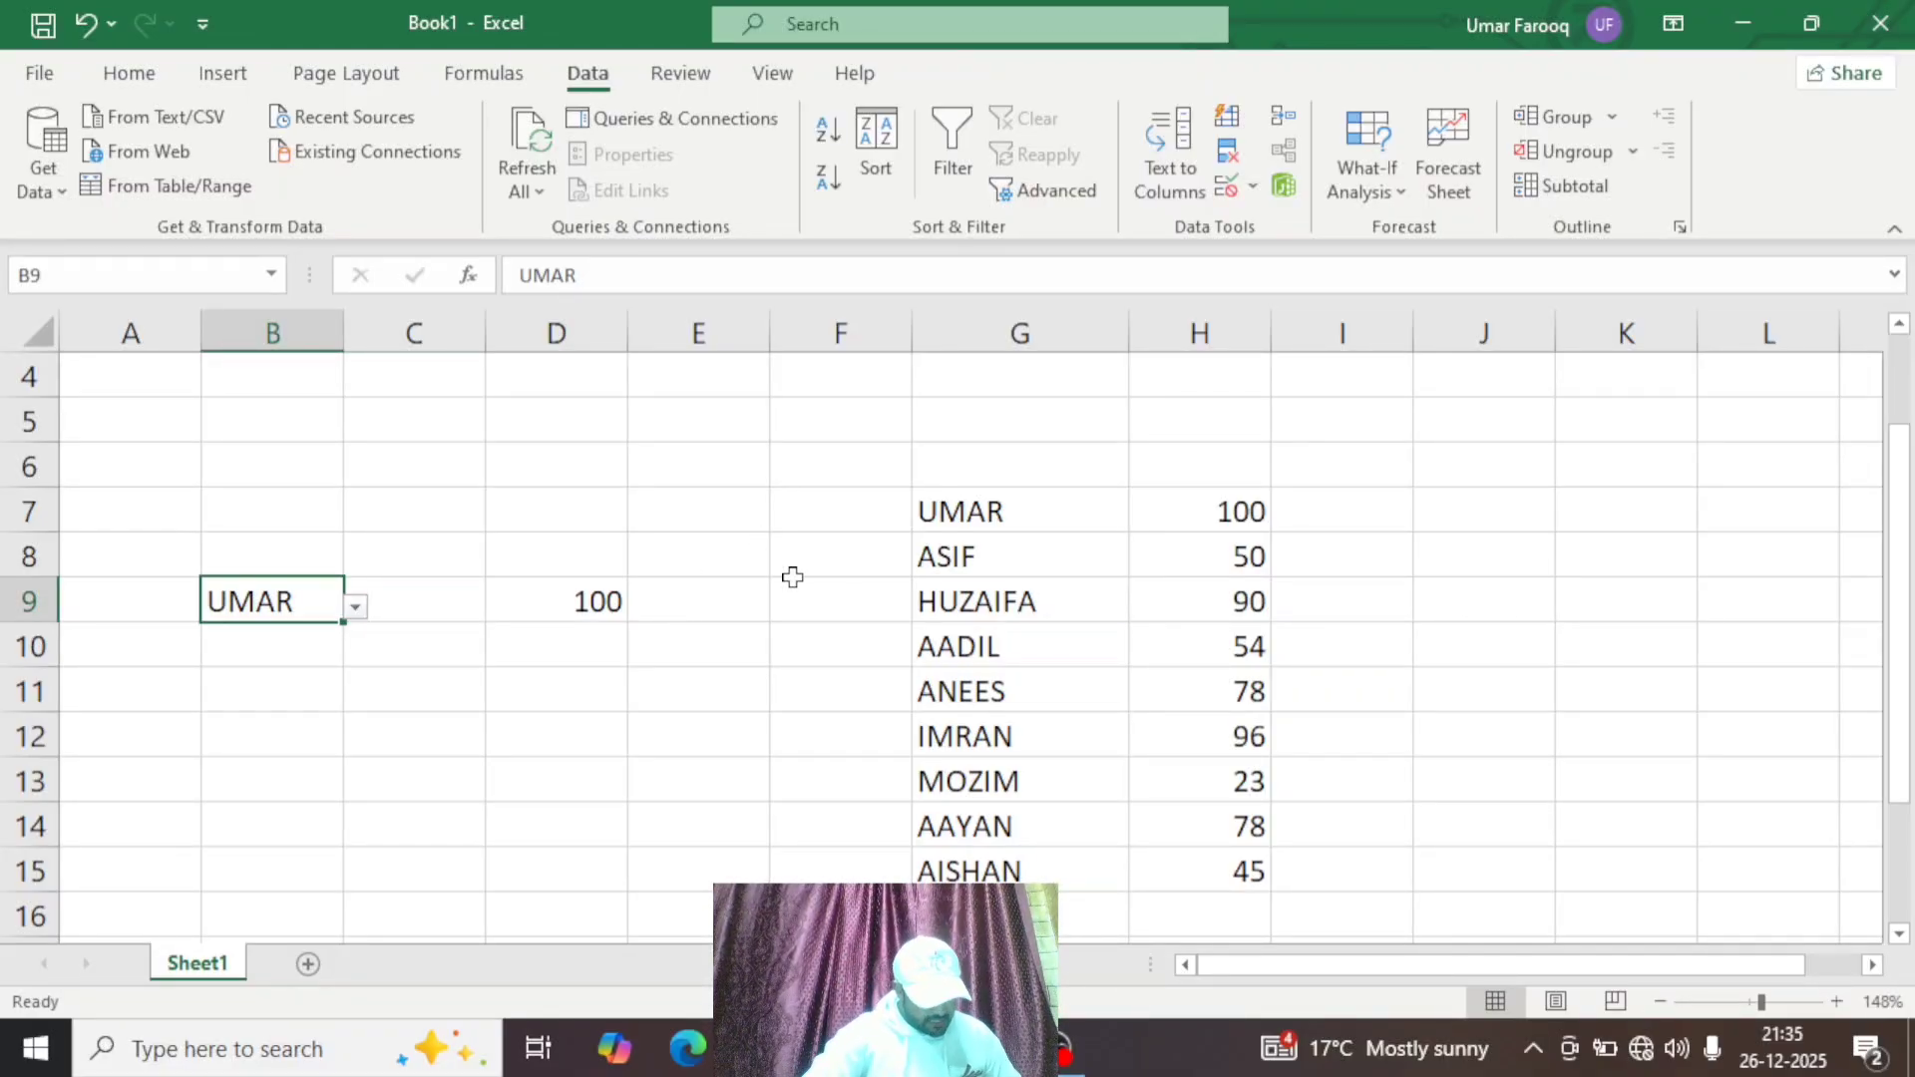
Clear the contents of cells B9:E9, removing the chosen name and the SUMIF formula.
key(ctrl+a)
click(758, 564)
click(269, 606)
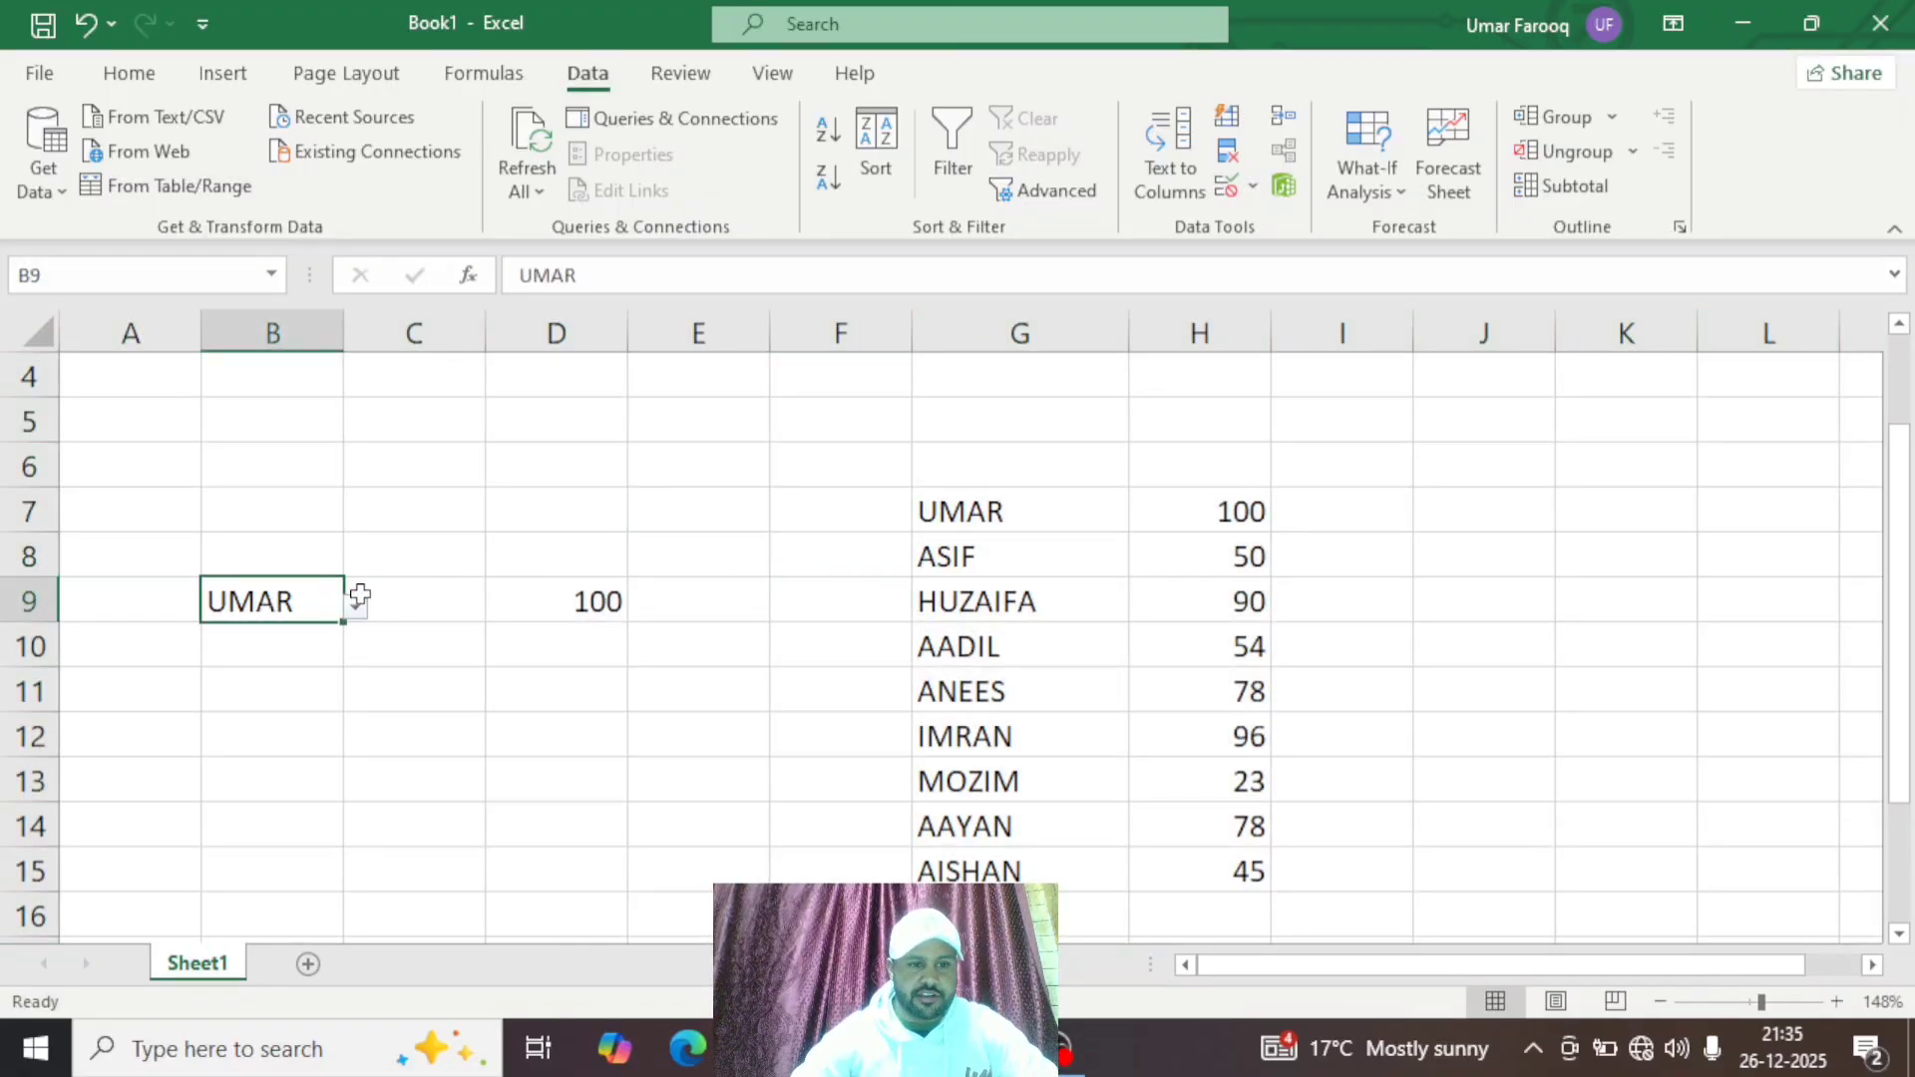
drag(359, 595, 628, 590)
key(Delete)
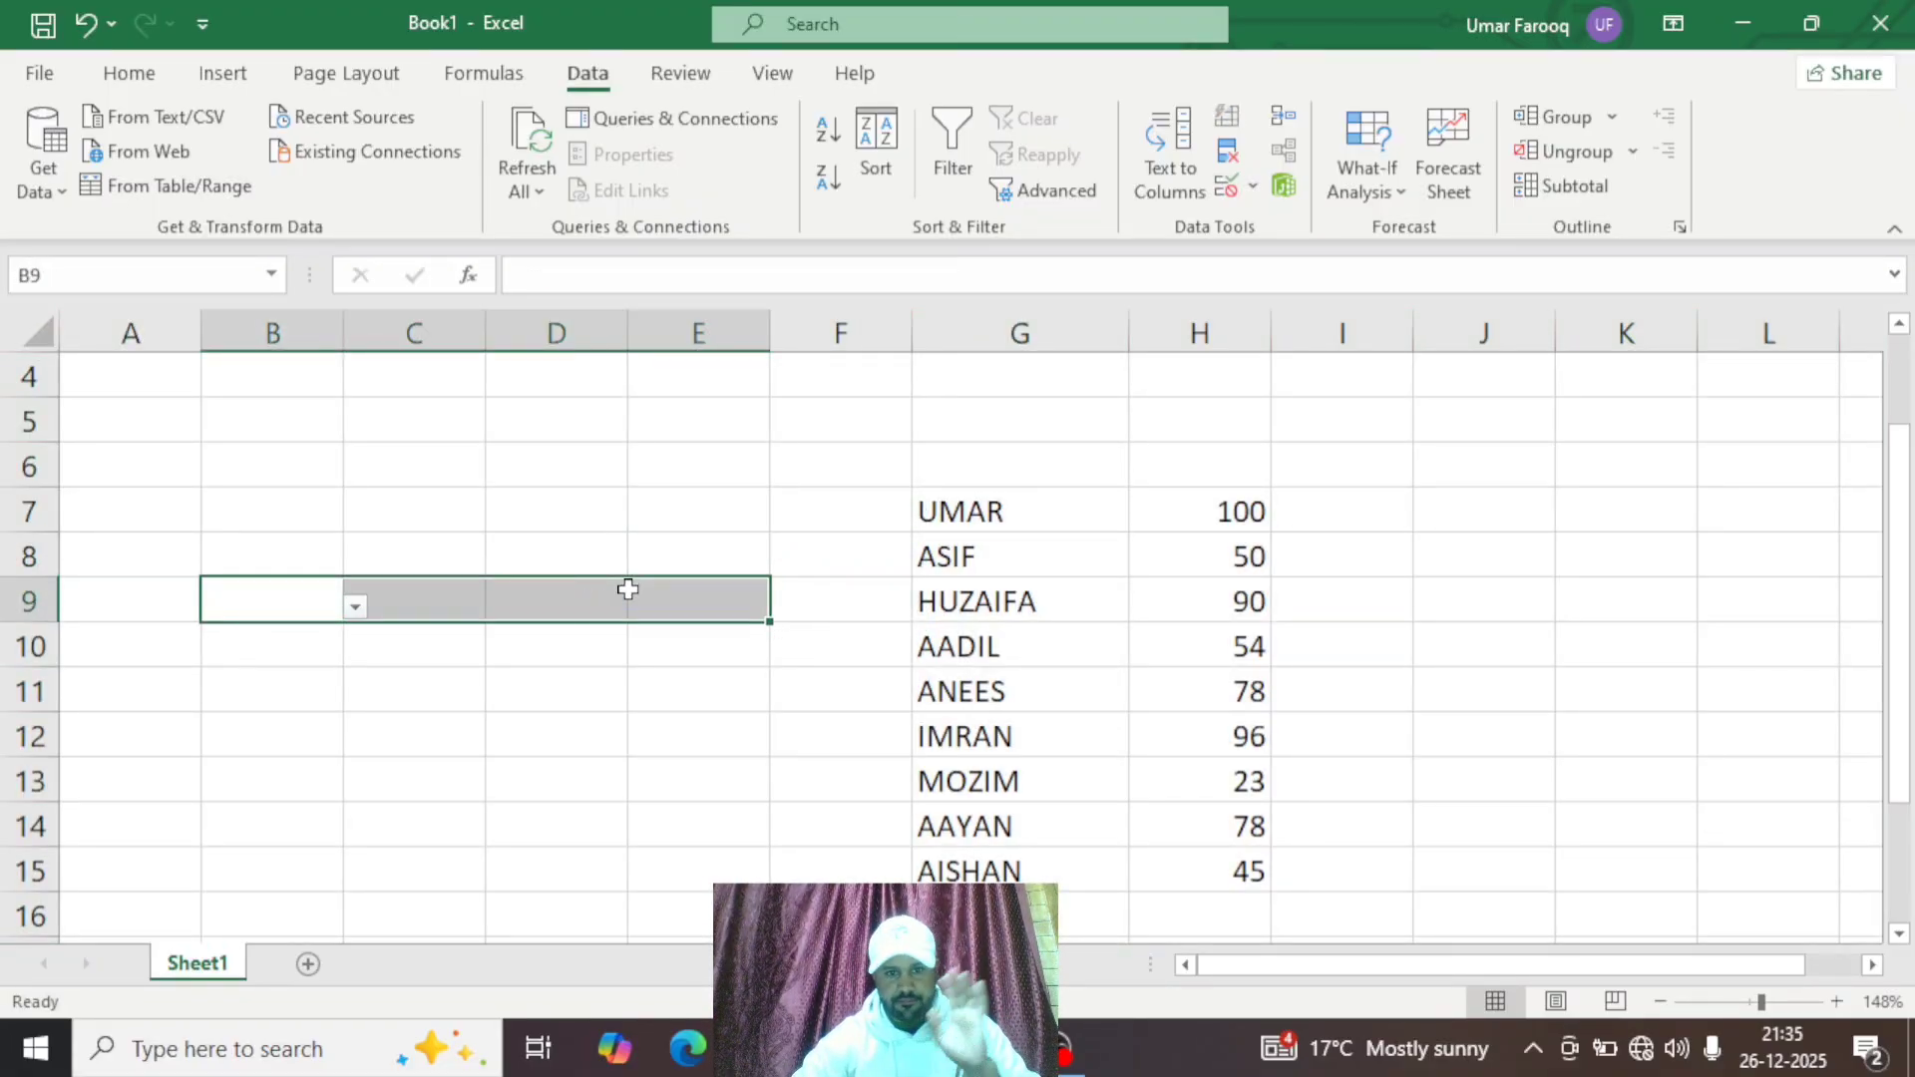
drag(398, 644, 698, 644)
click(722, 731)
click(368, 517)
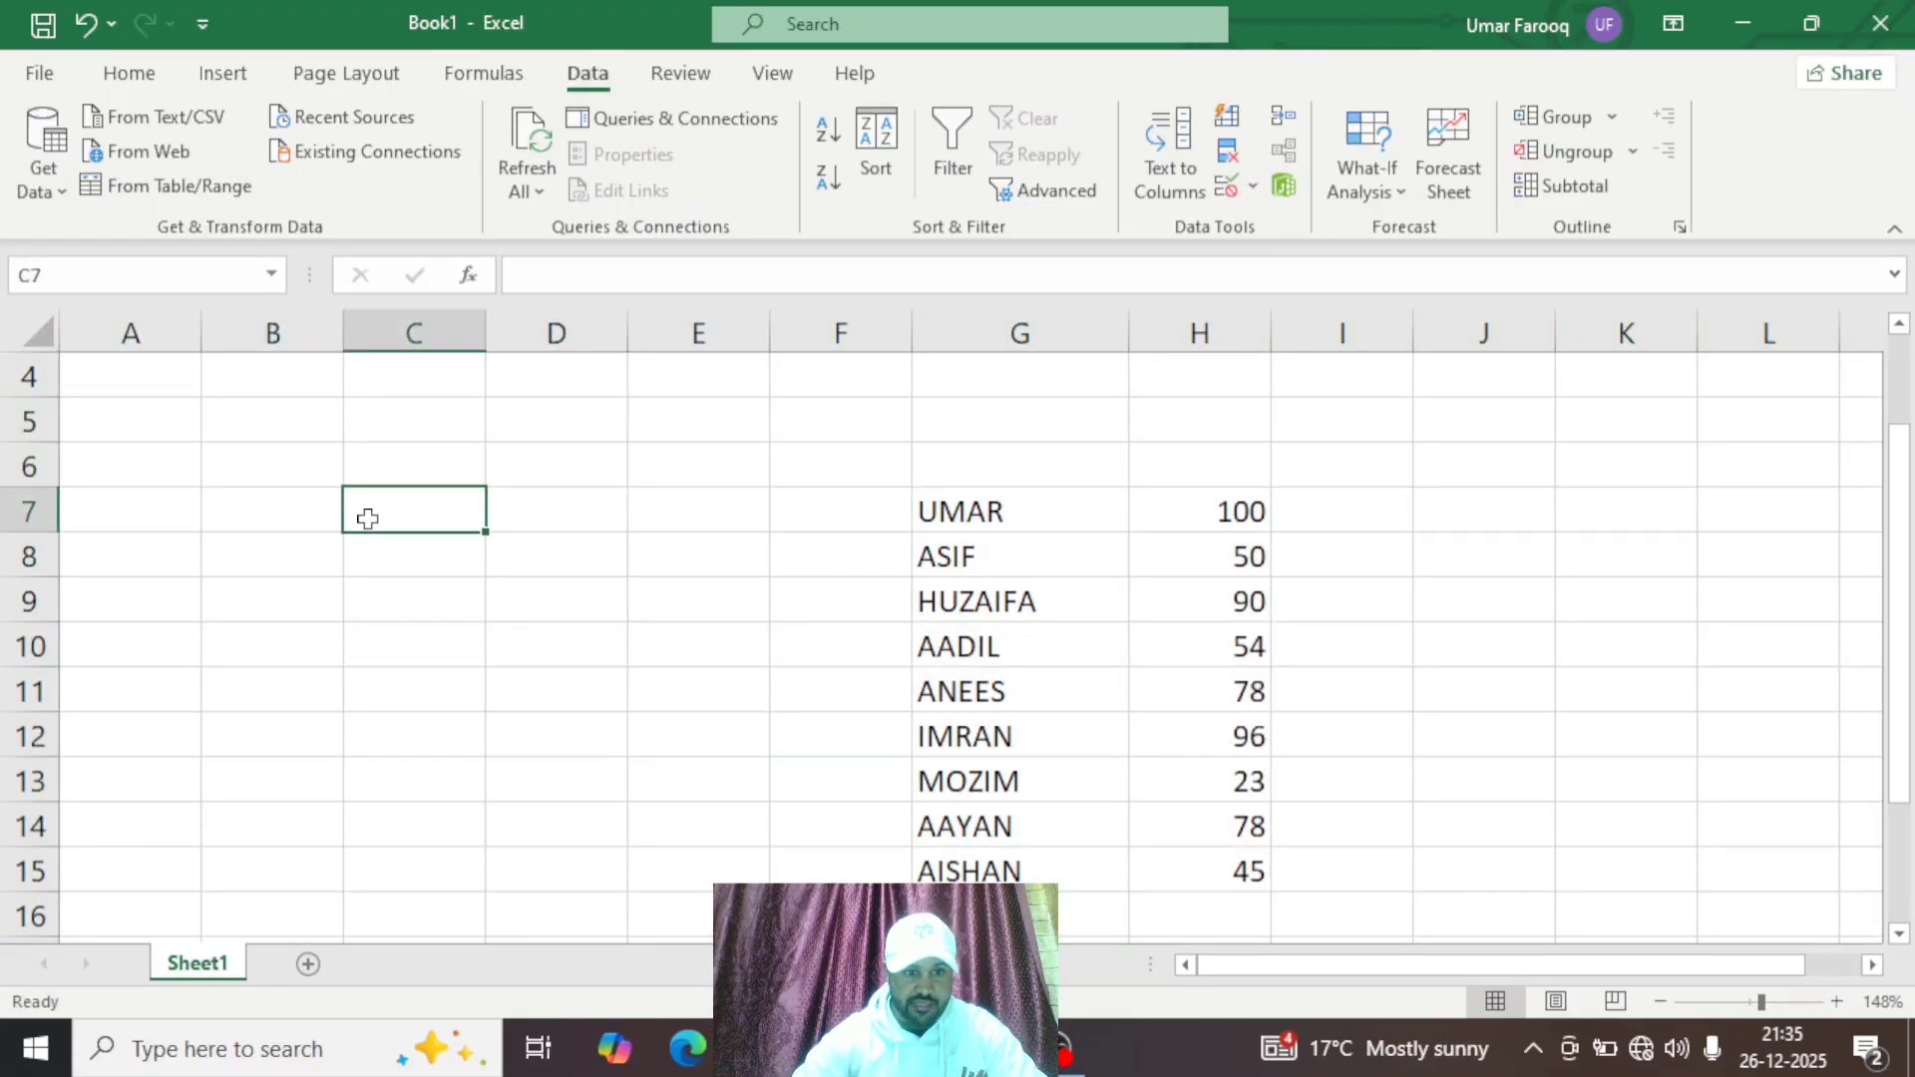
click(291, 571)
click(292, 599)
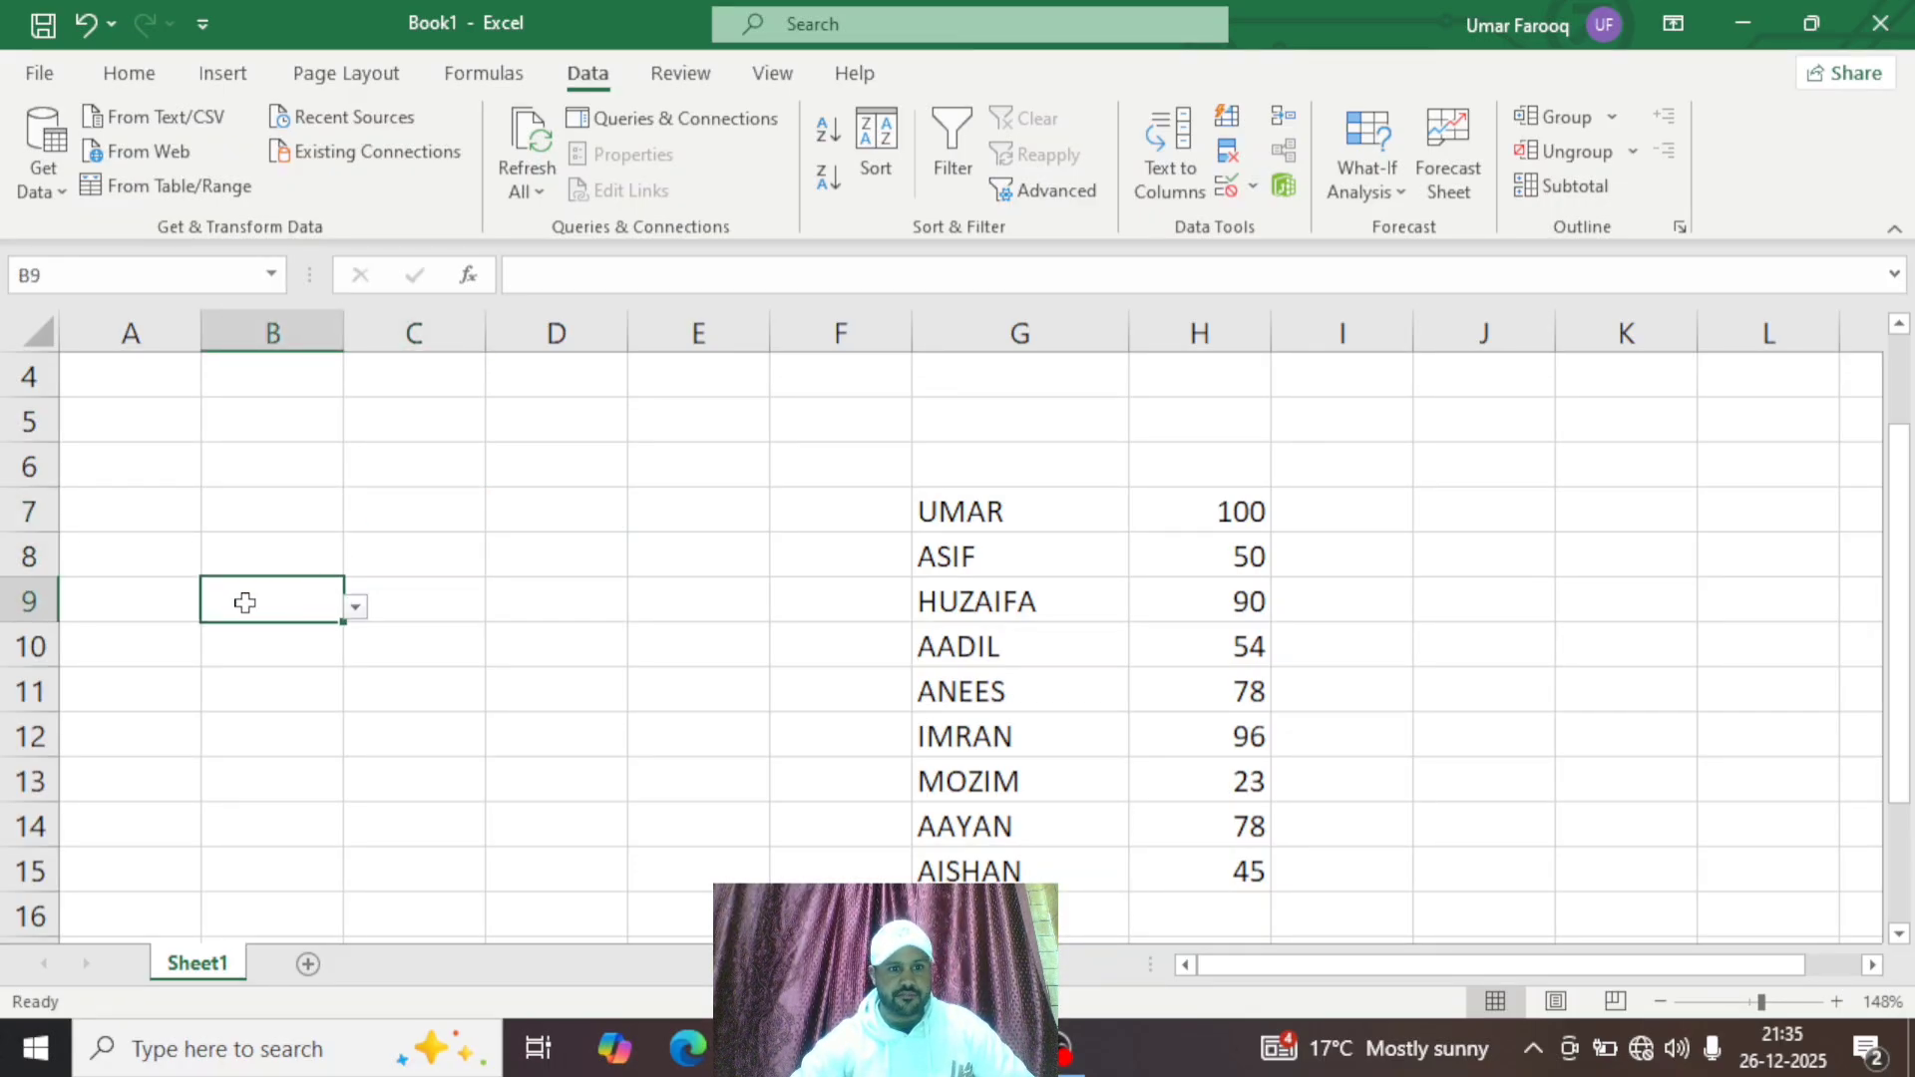
double_click(245, 602)
click(475, 605)
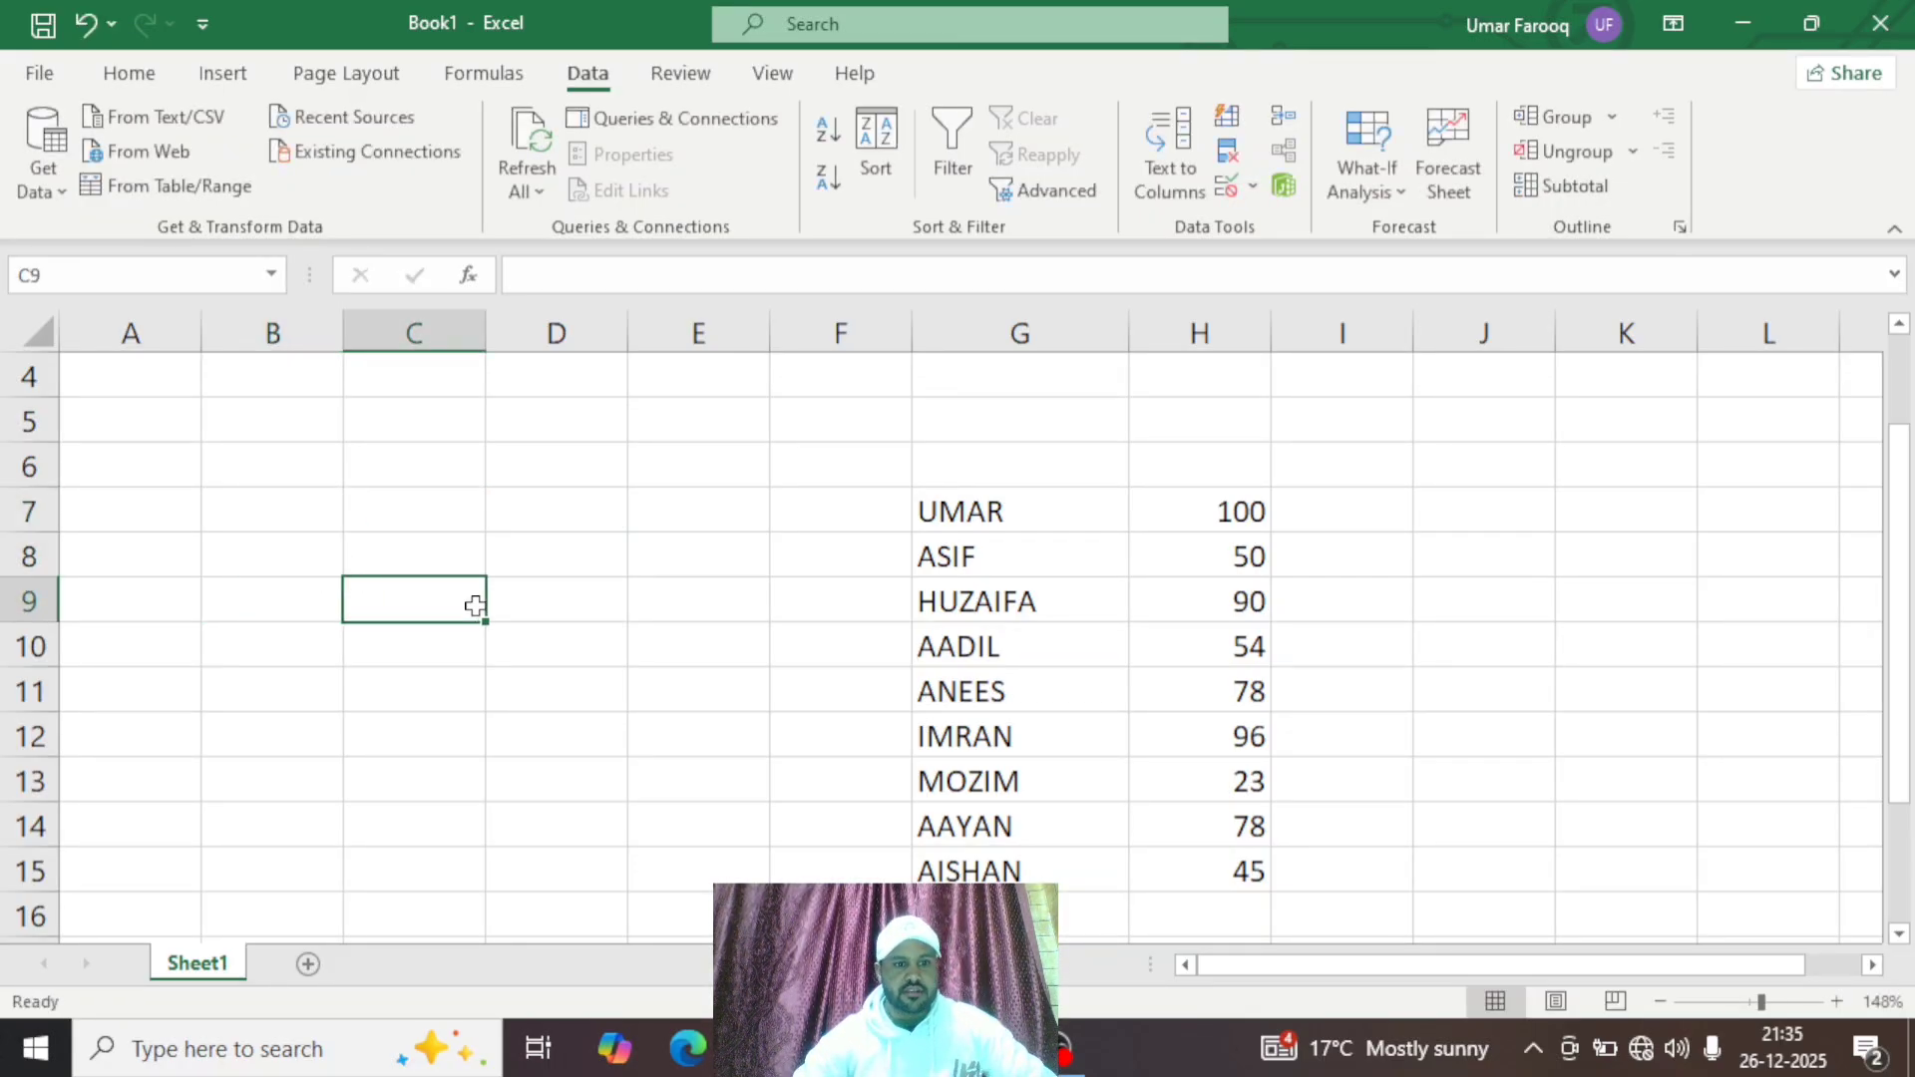
Enter the label NAME in cell C12 and the label MARKS in cell E12.
click(411, 718)
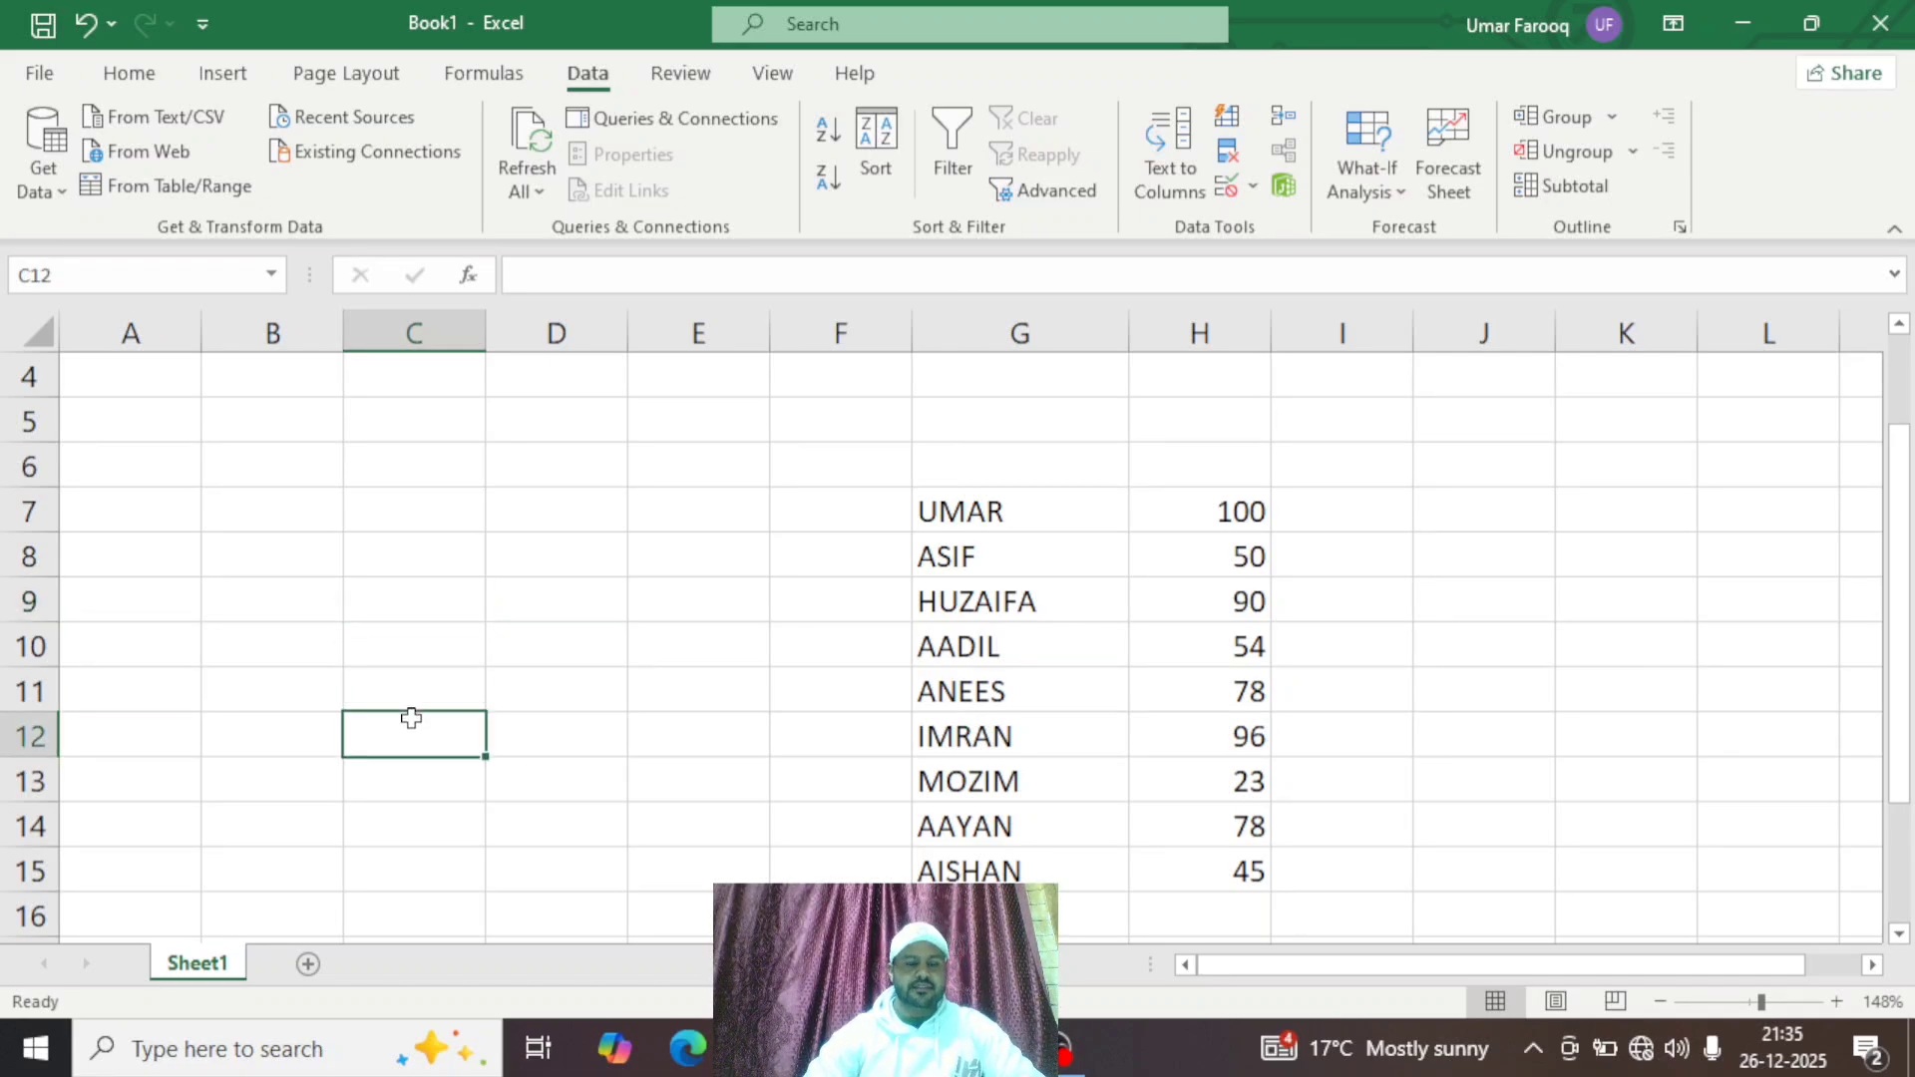
text(NAME)
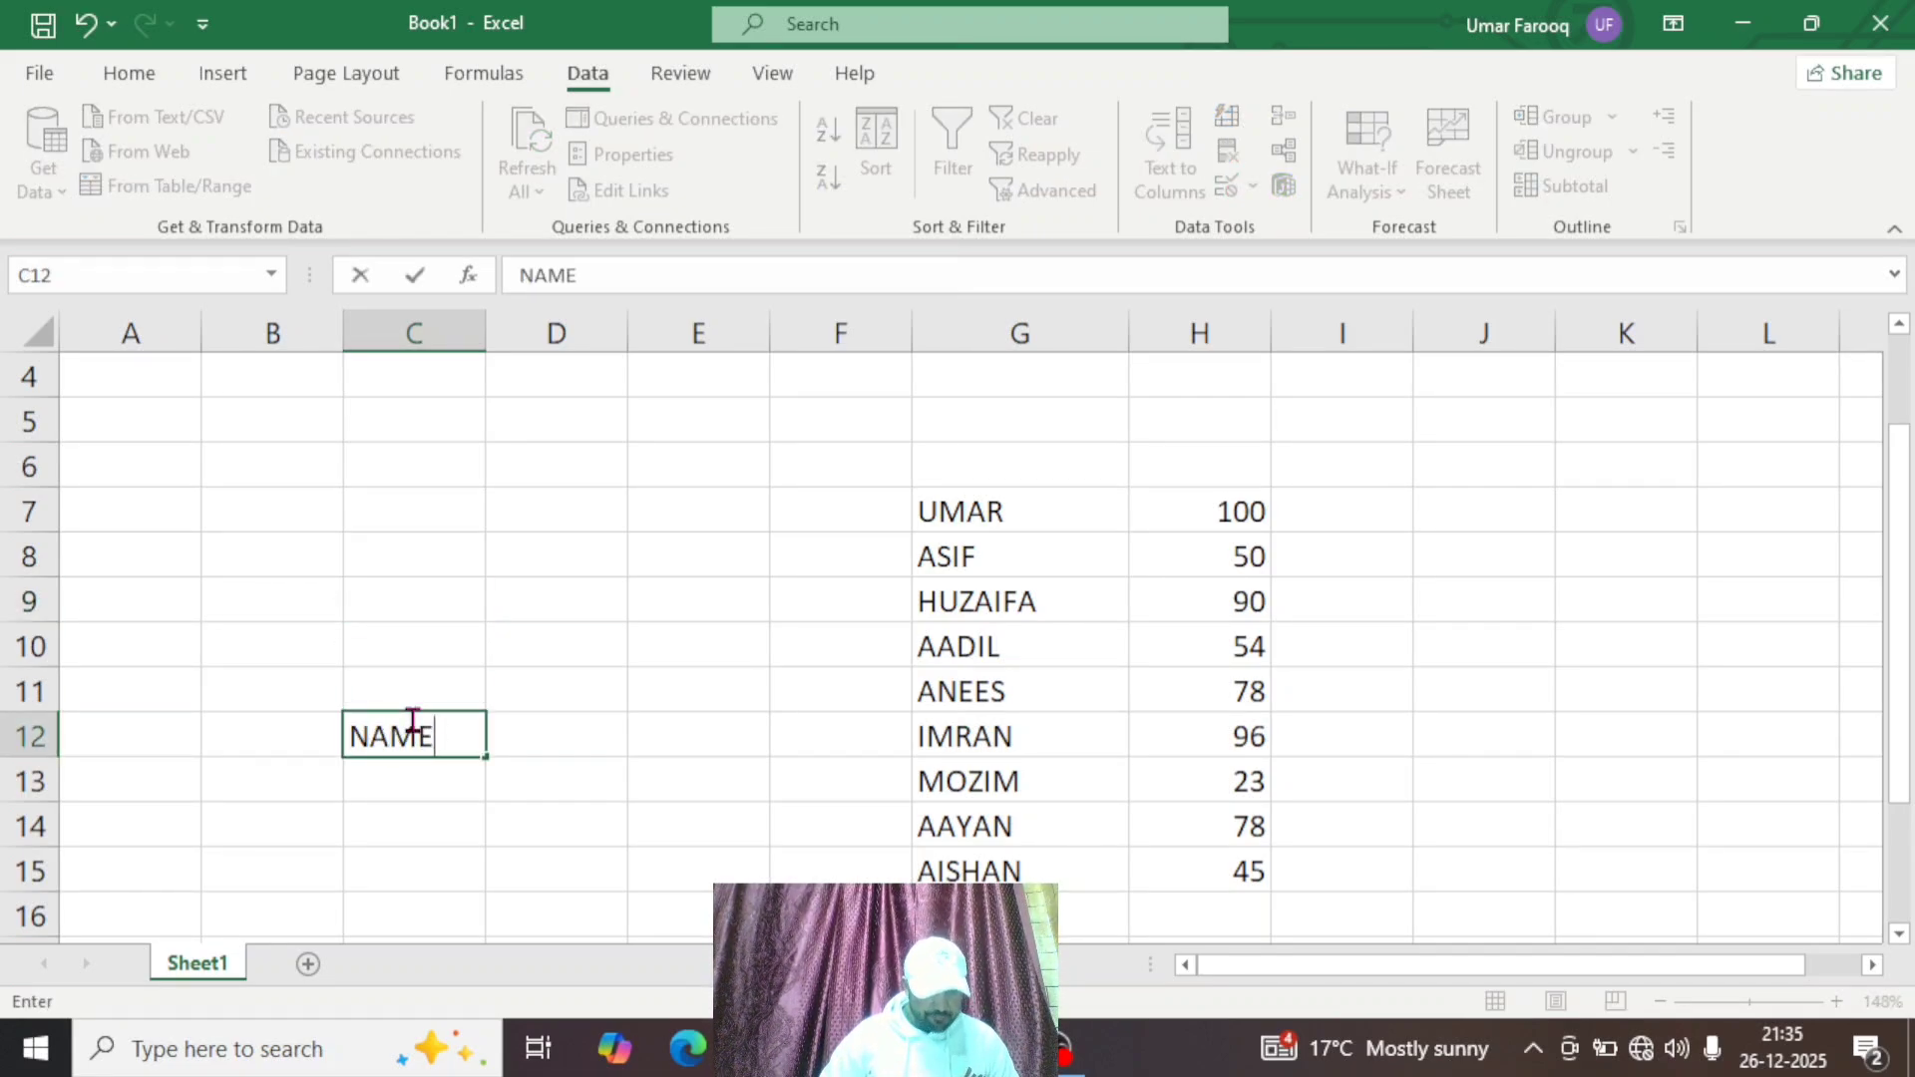
key(Tab)
key(Tab)
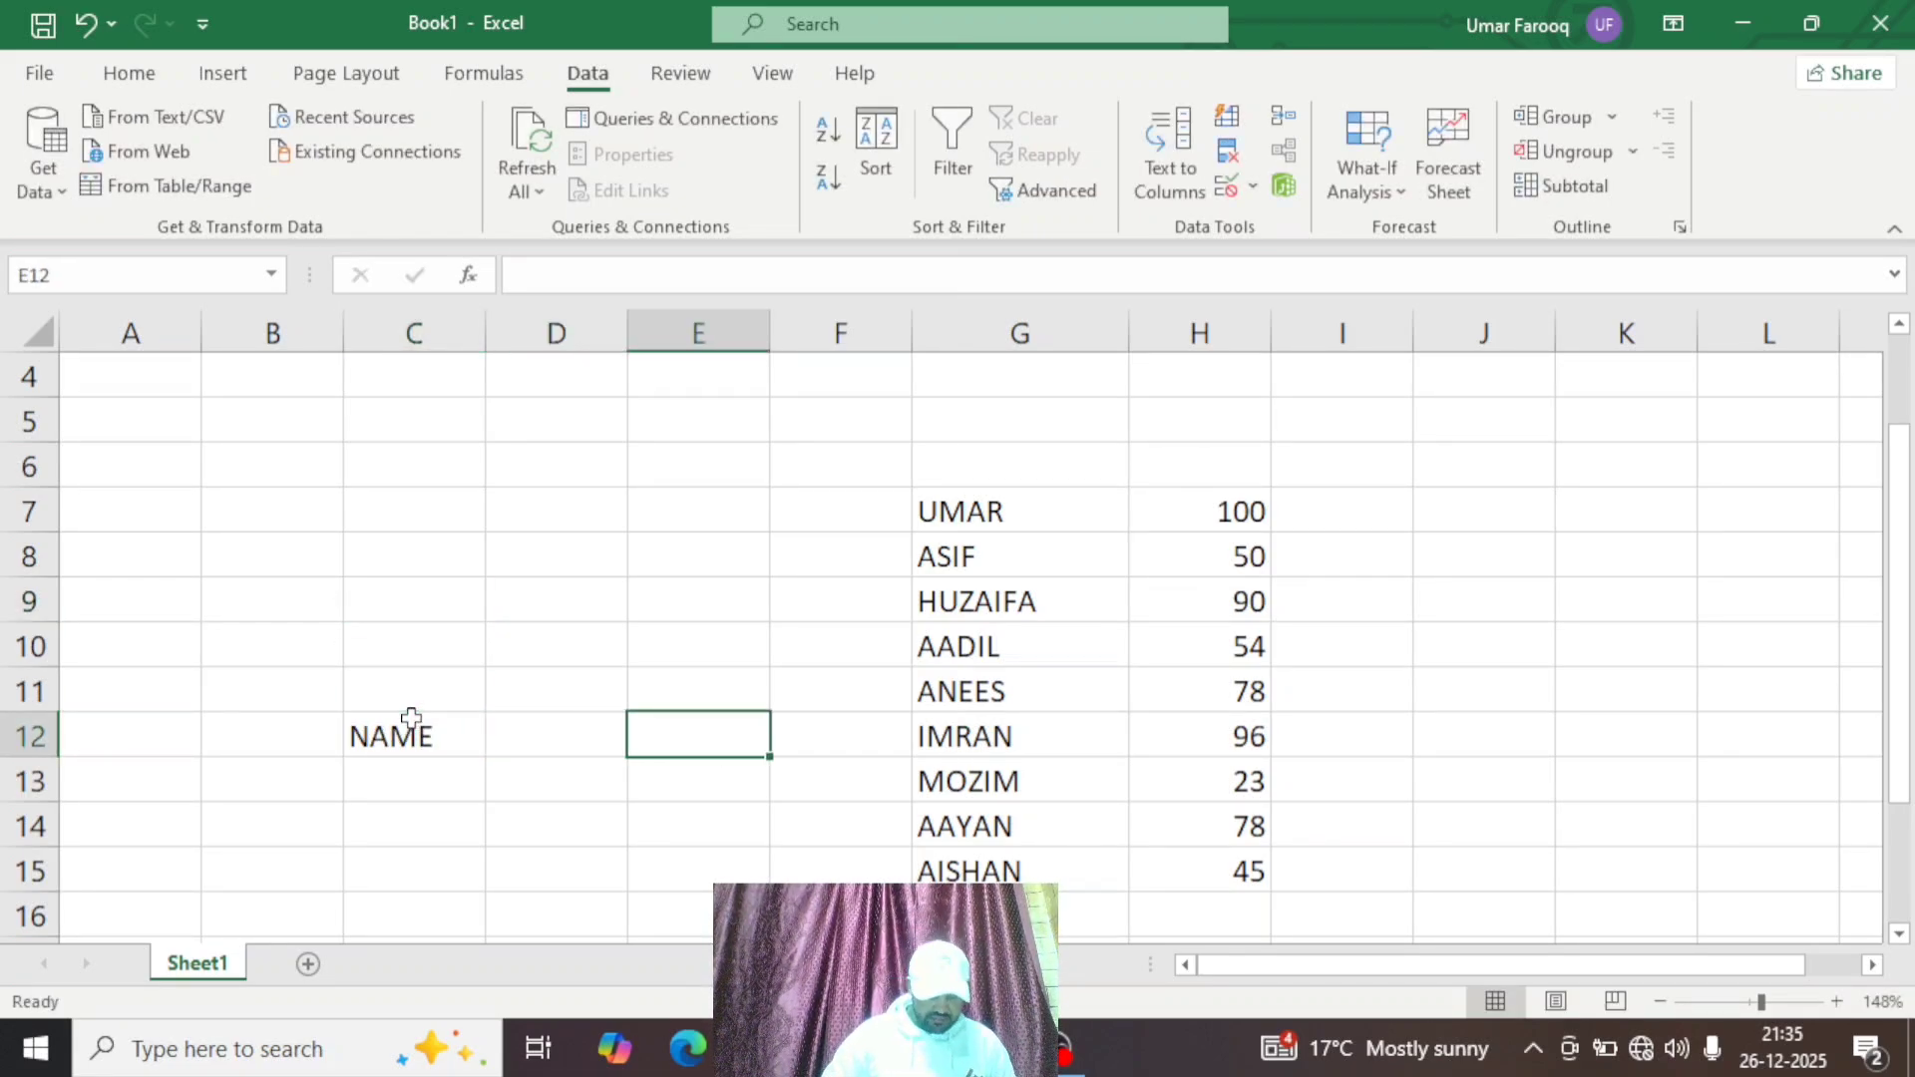
text(MAR)
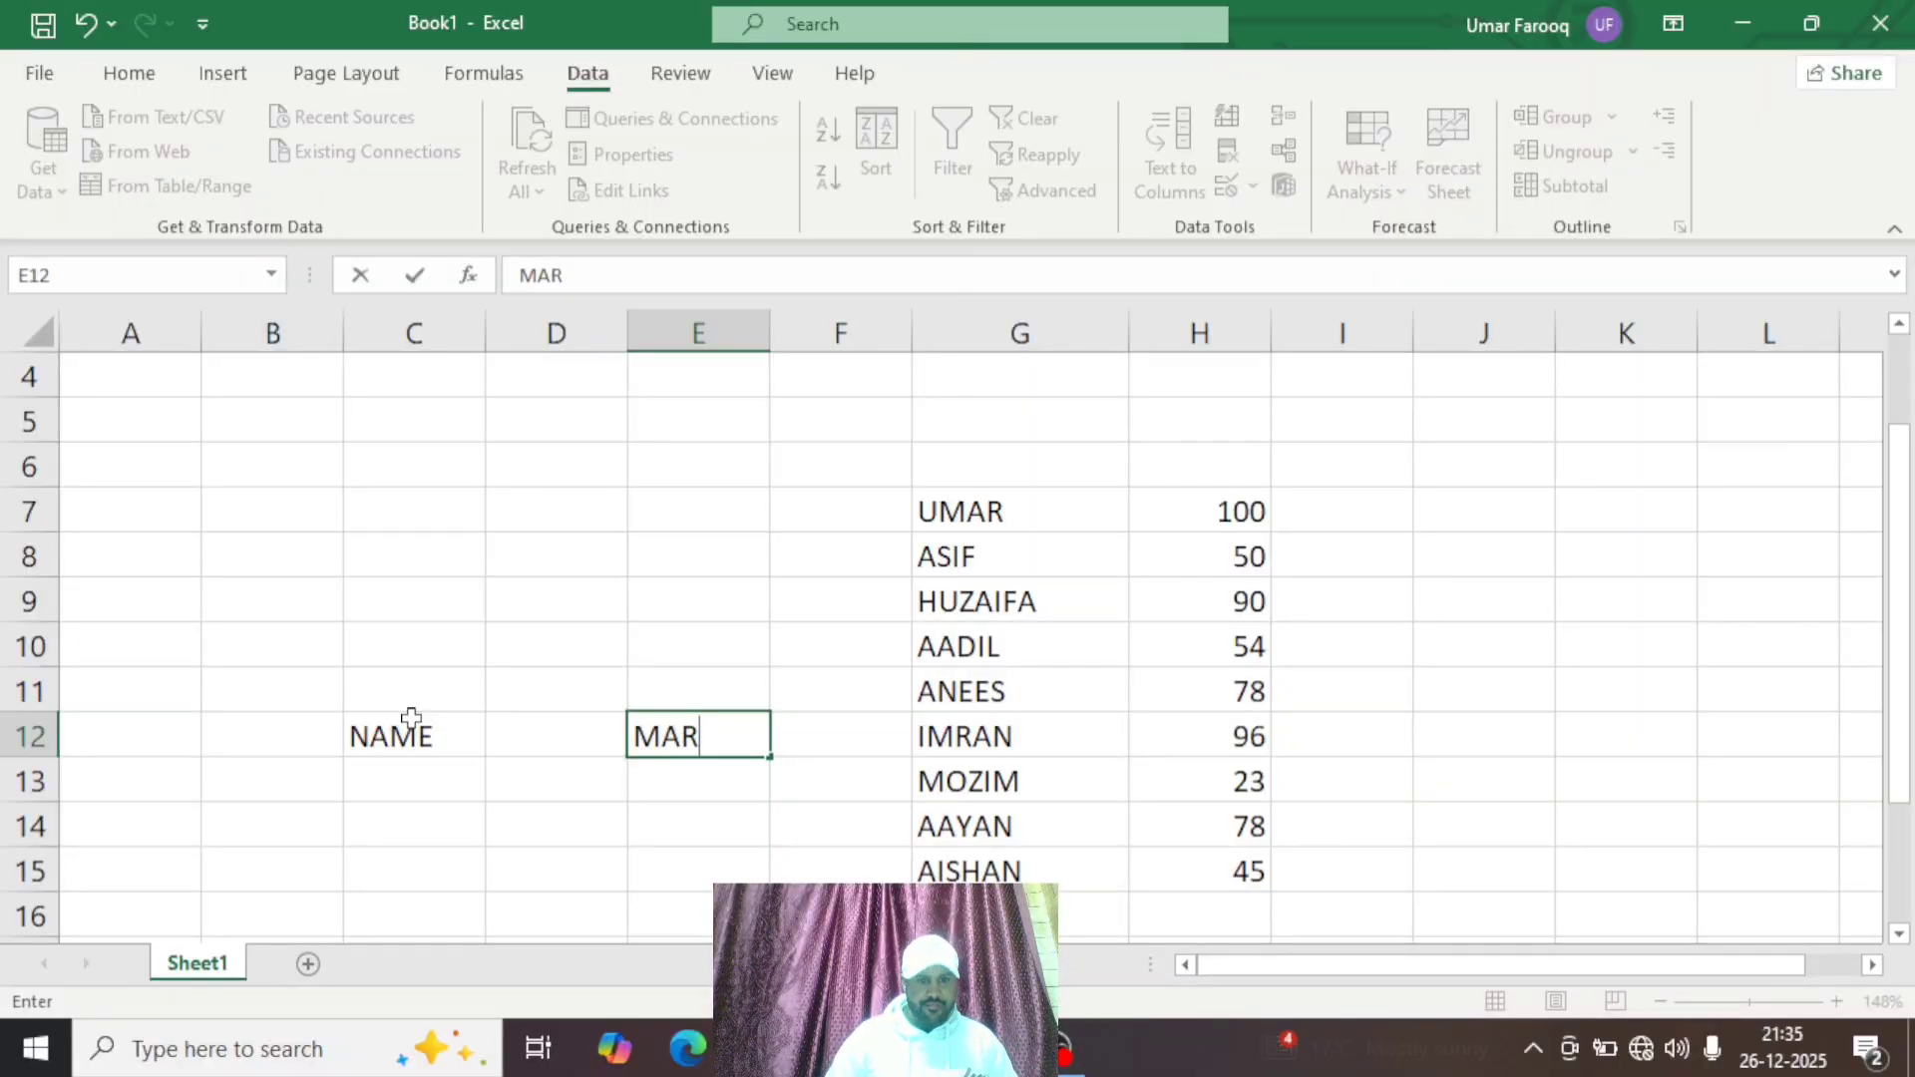
text(KS)
key(Return)
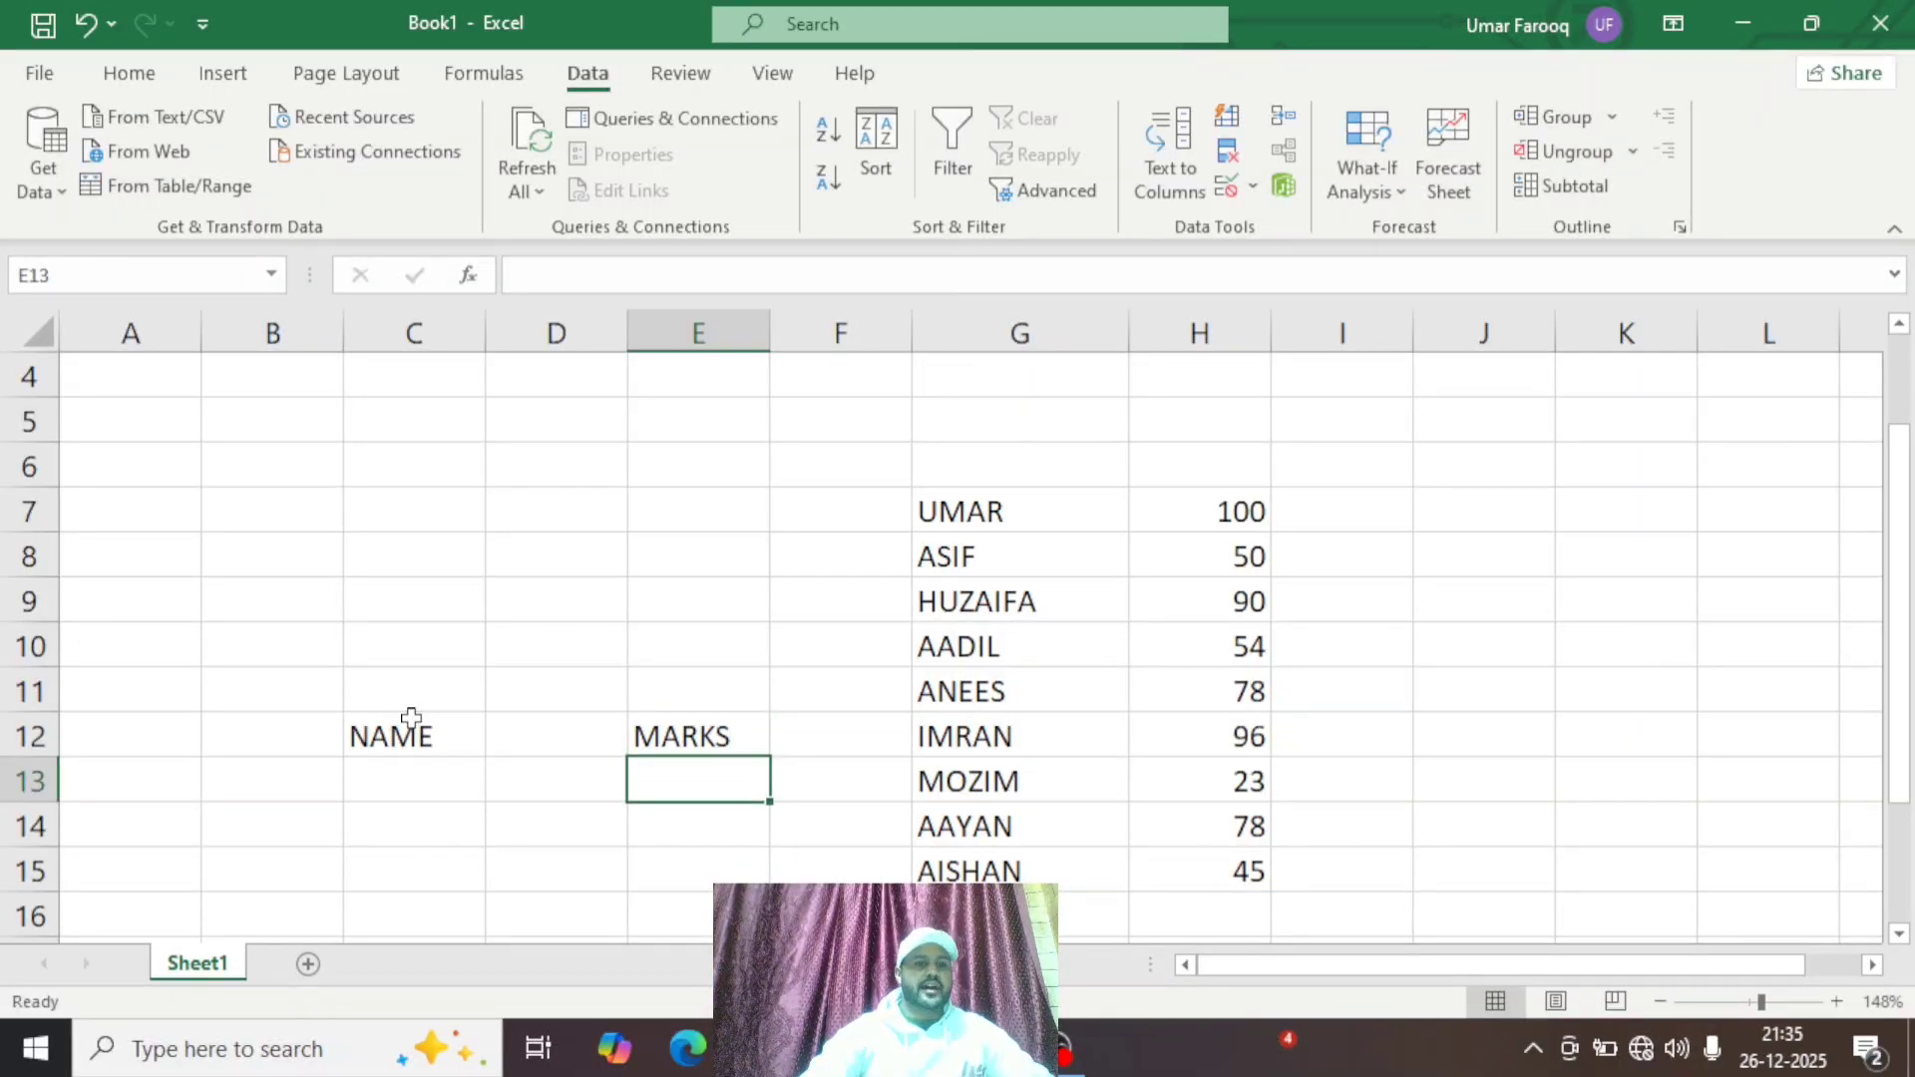
Apply List data validation to cell C12 with =$G$7:$G$15 as the source and the in-cell dropdown enabled.
click(427, 736)
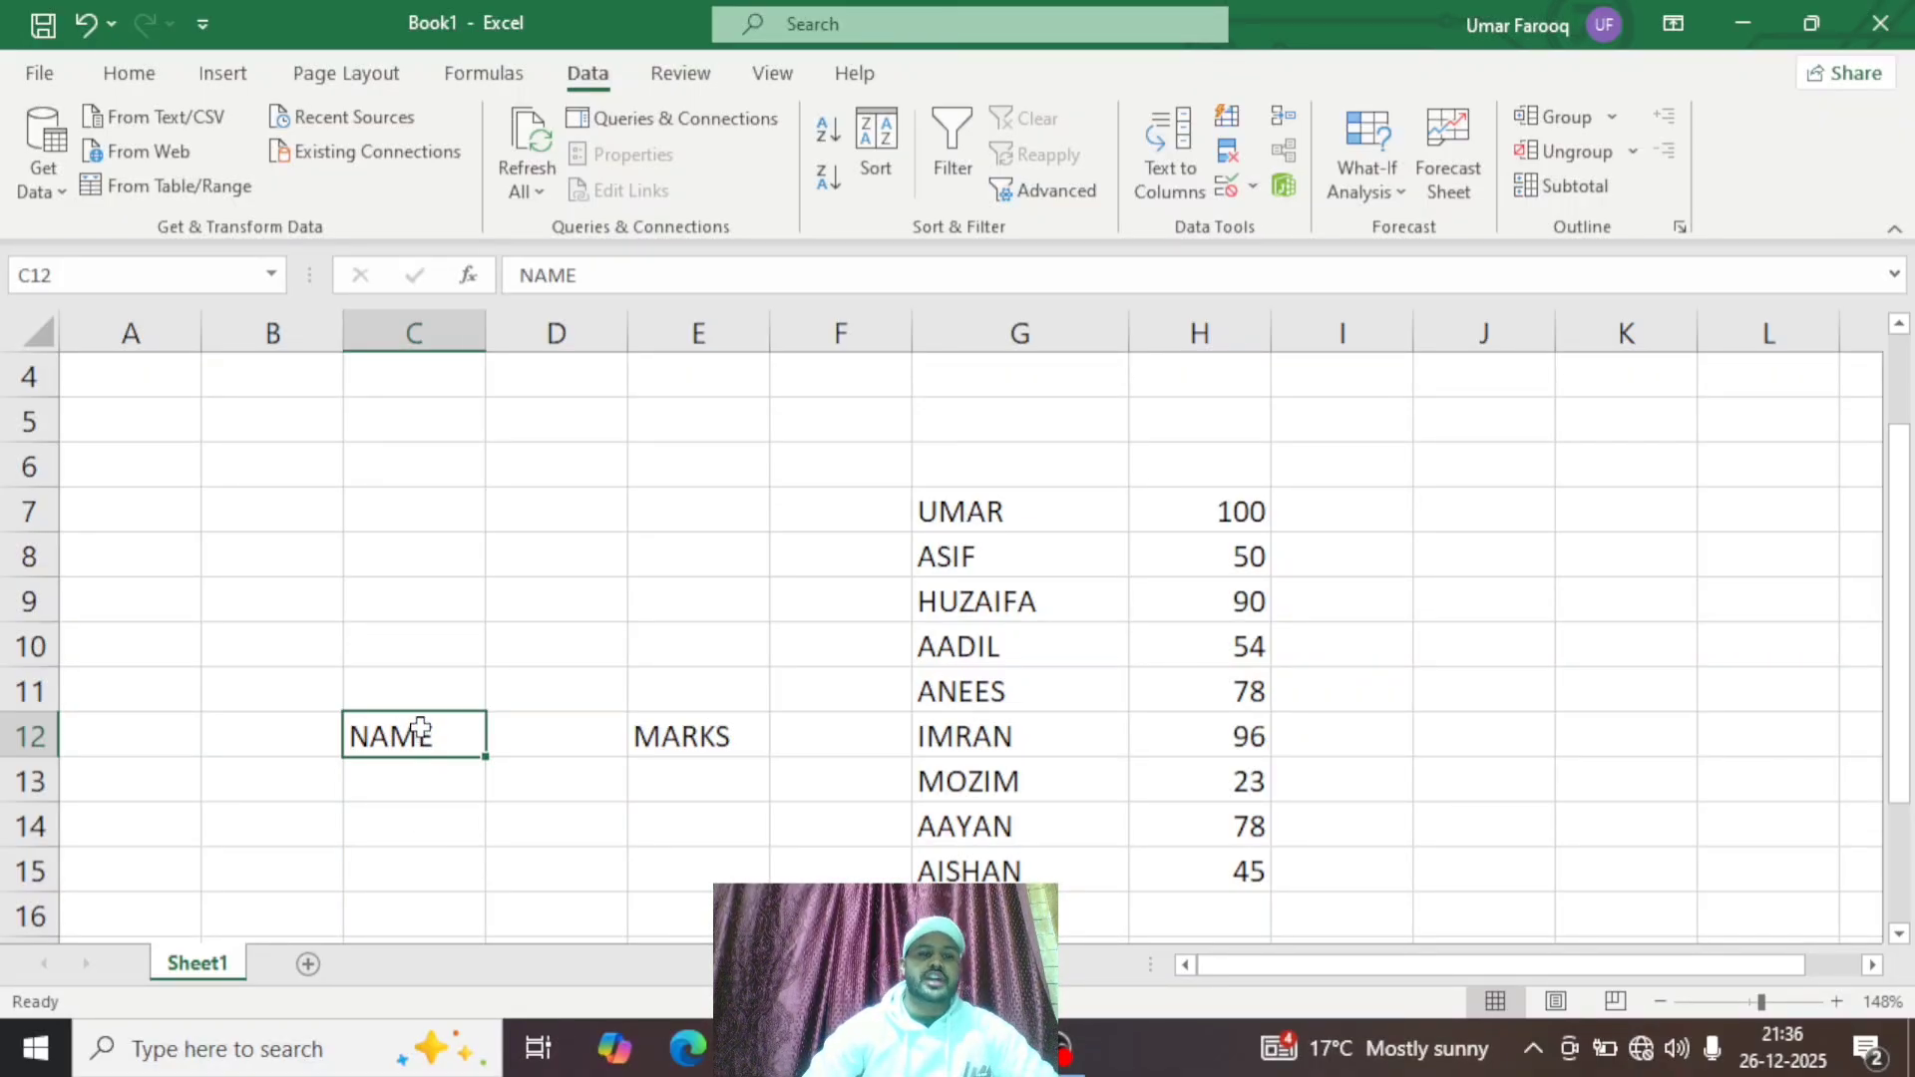
click(1252, 193)
click(1323, 225)
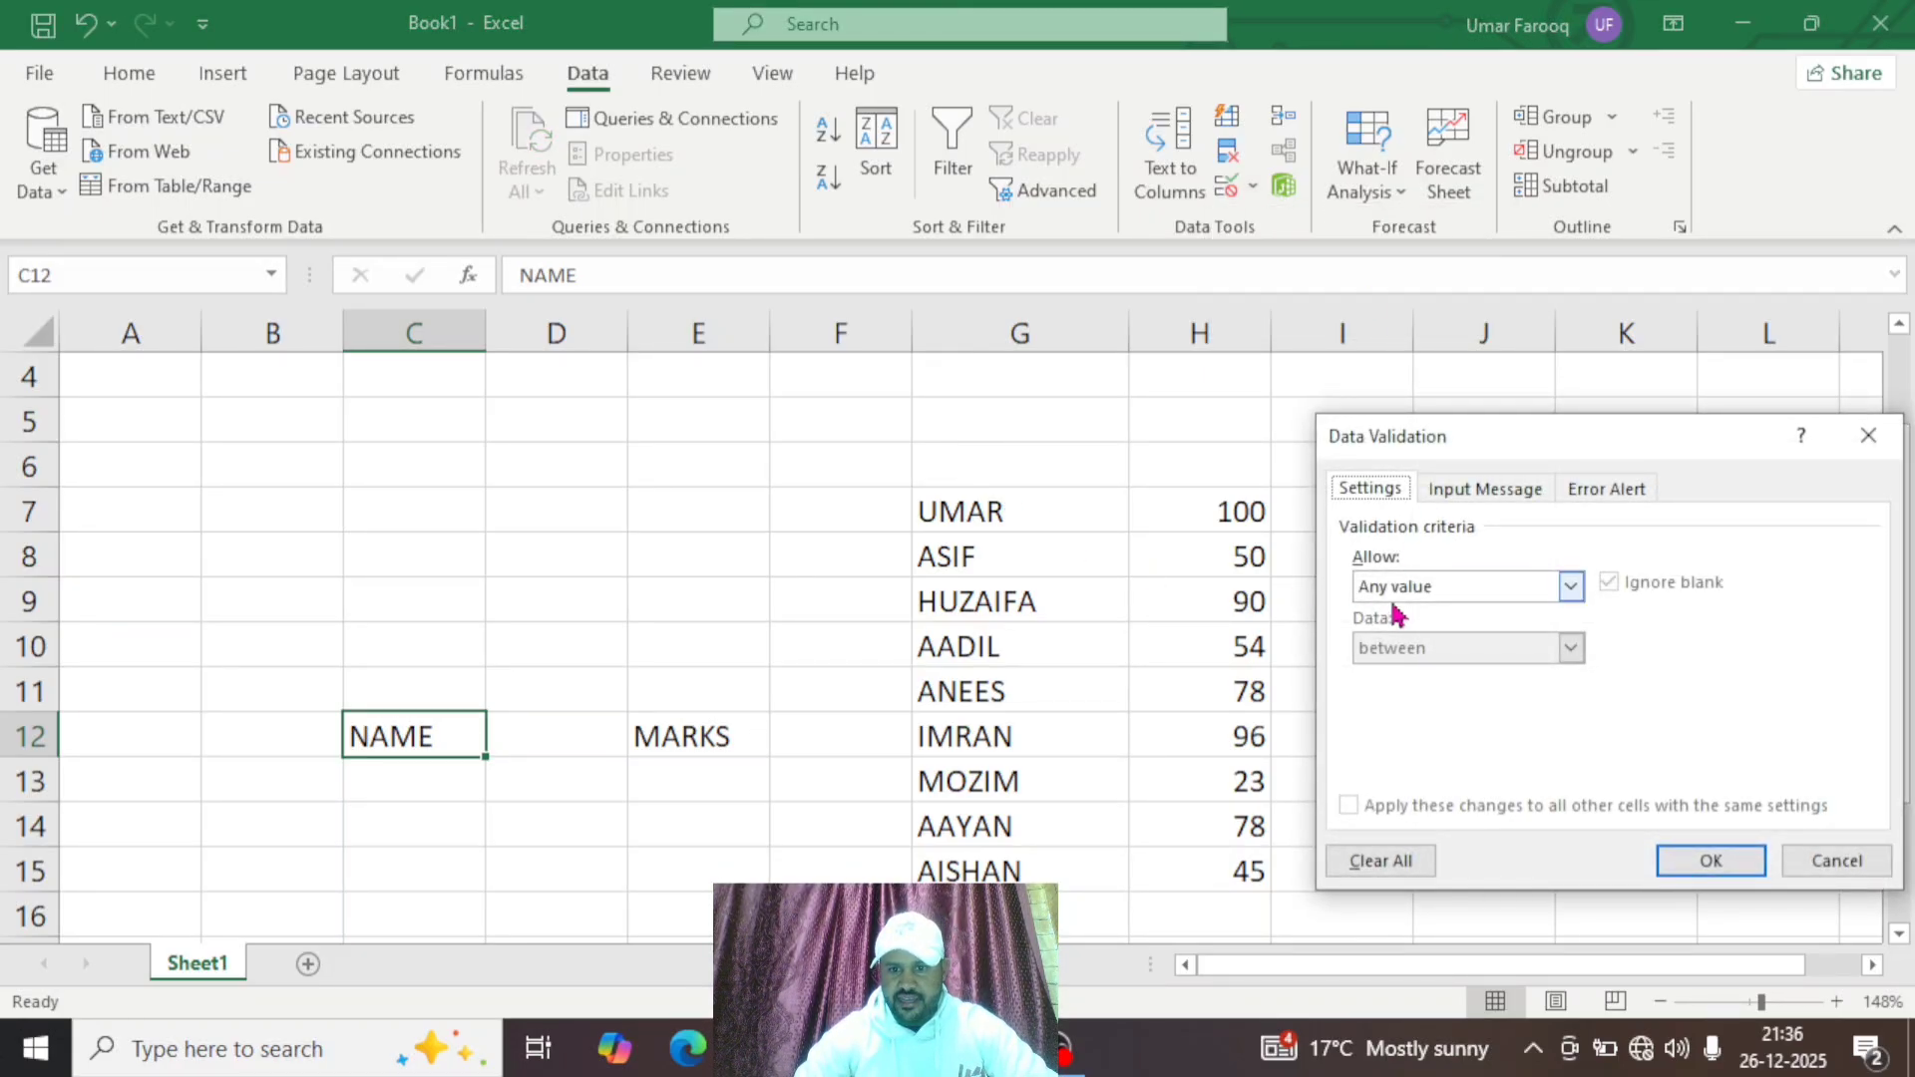
click(1569, 586)
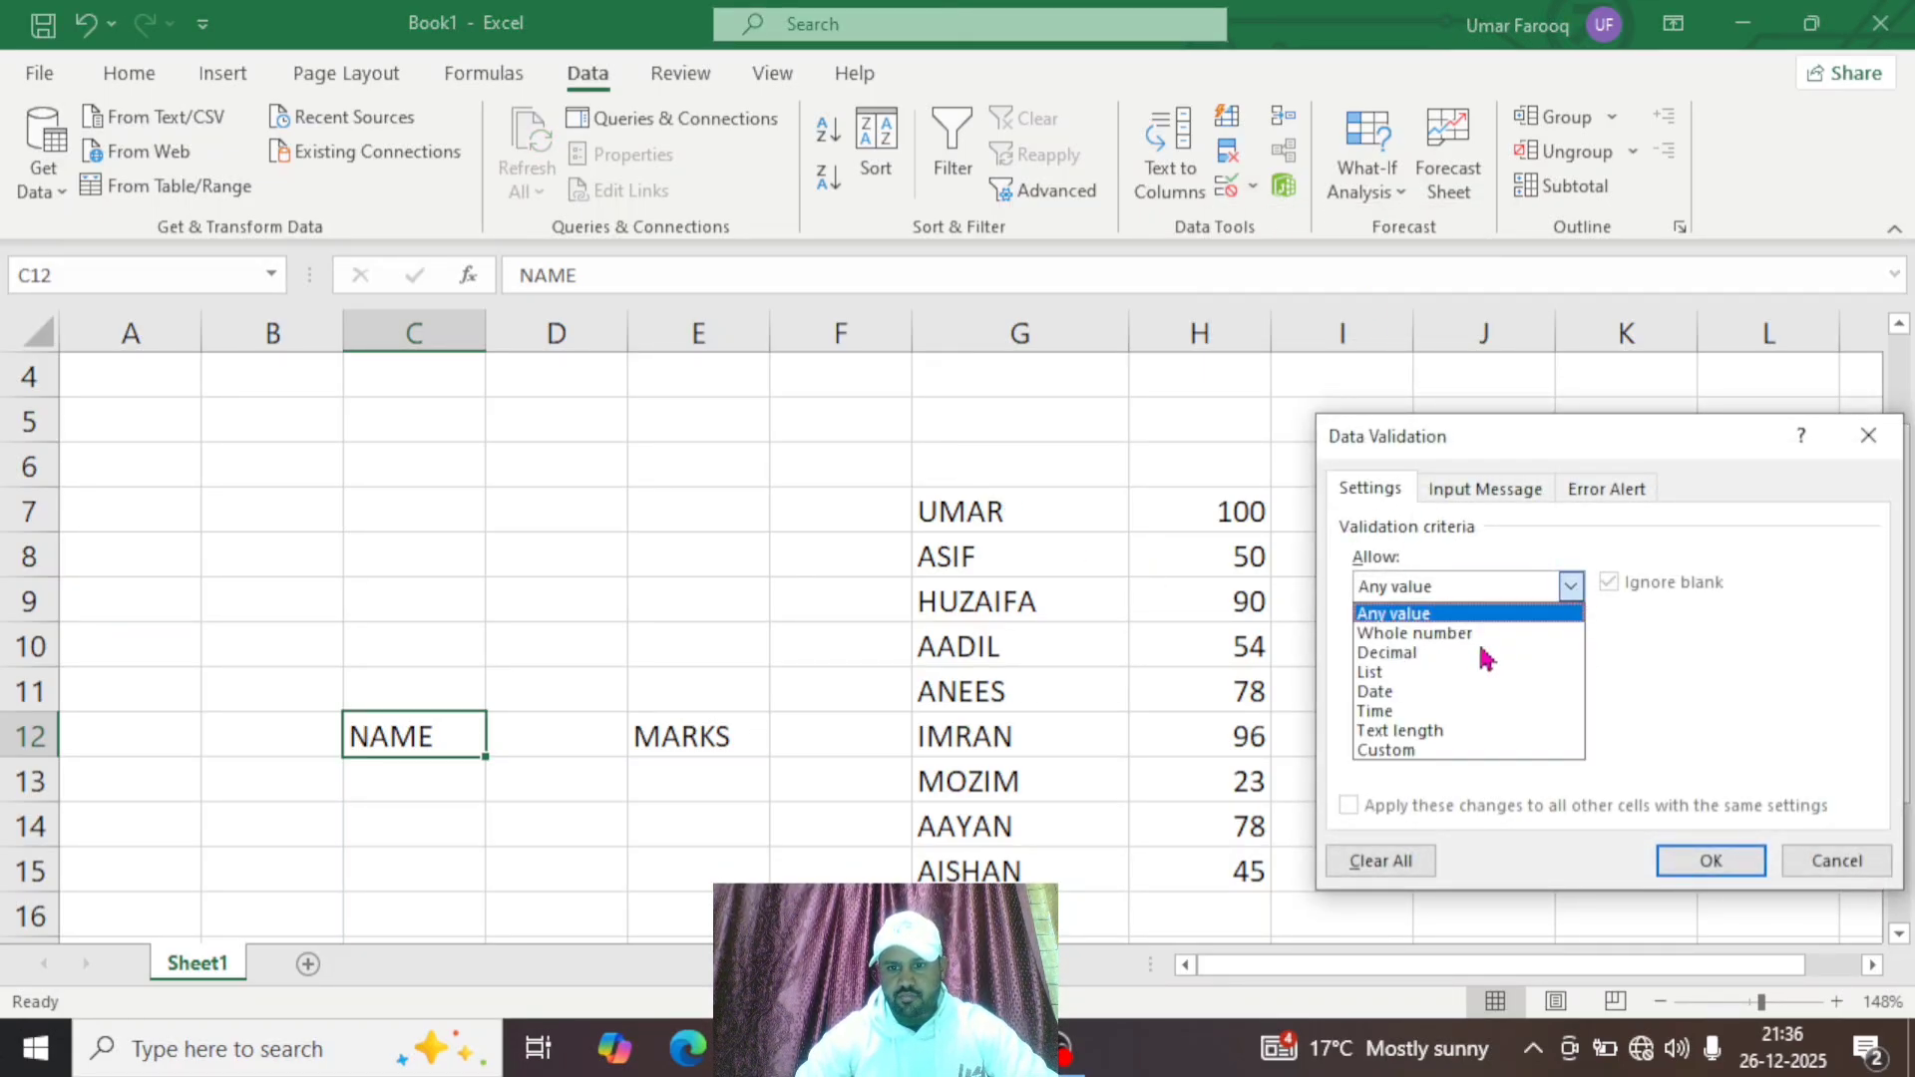
click(1450, 674)
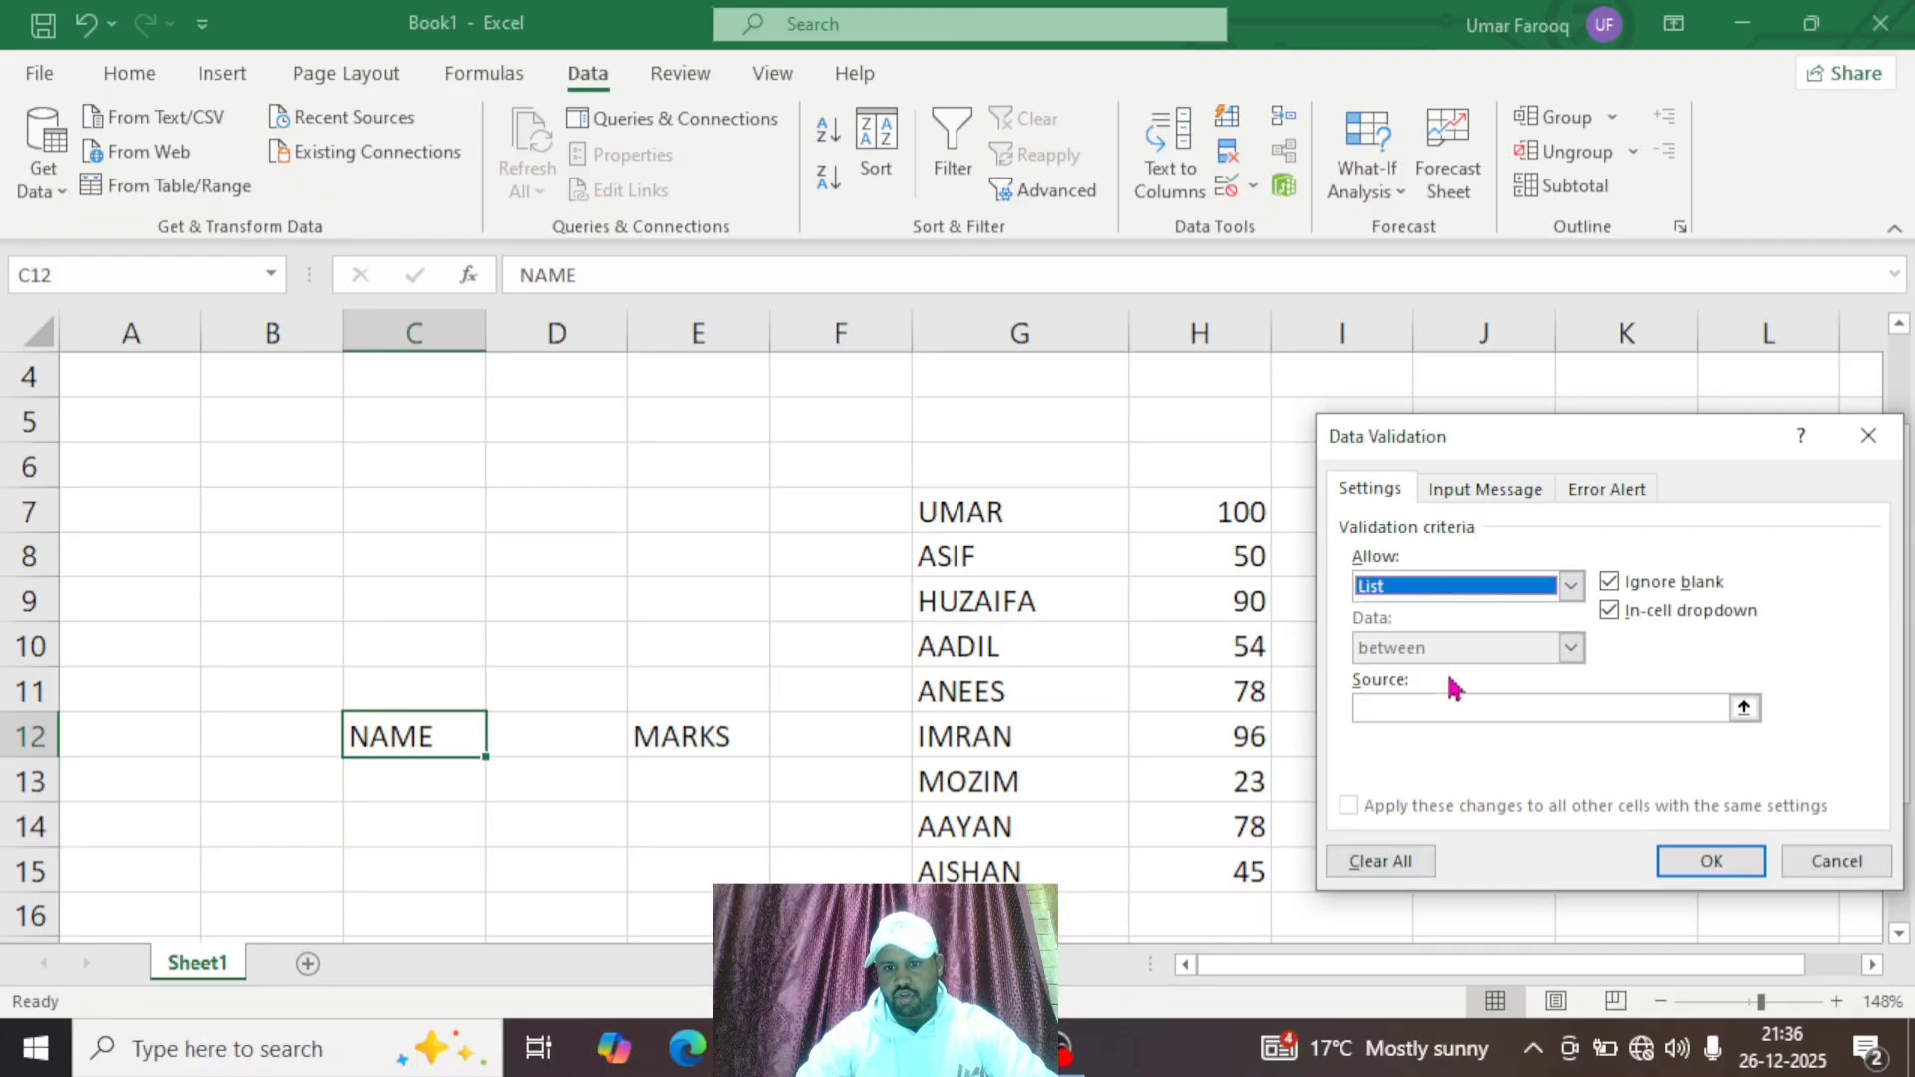
click(1406, 714)
drag(962, 514, 997, 875)
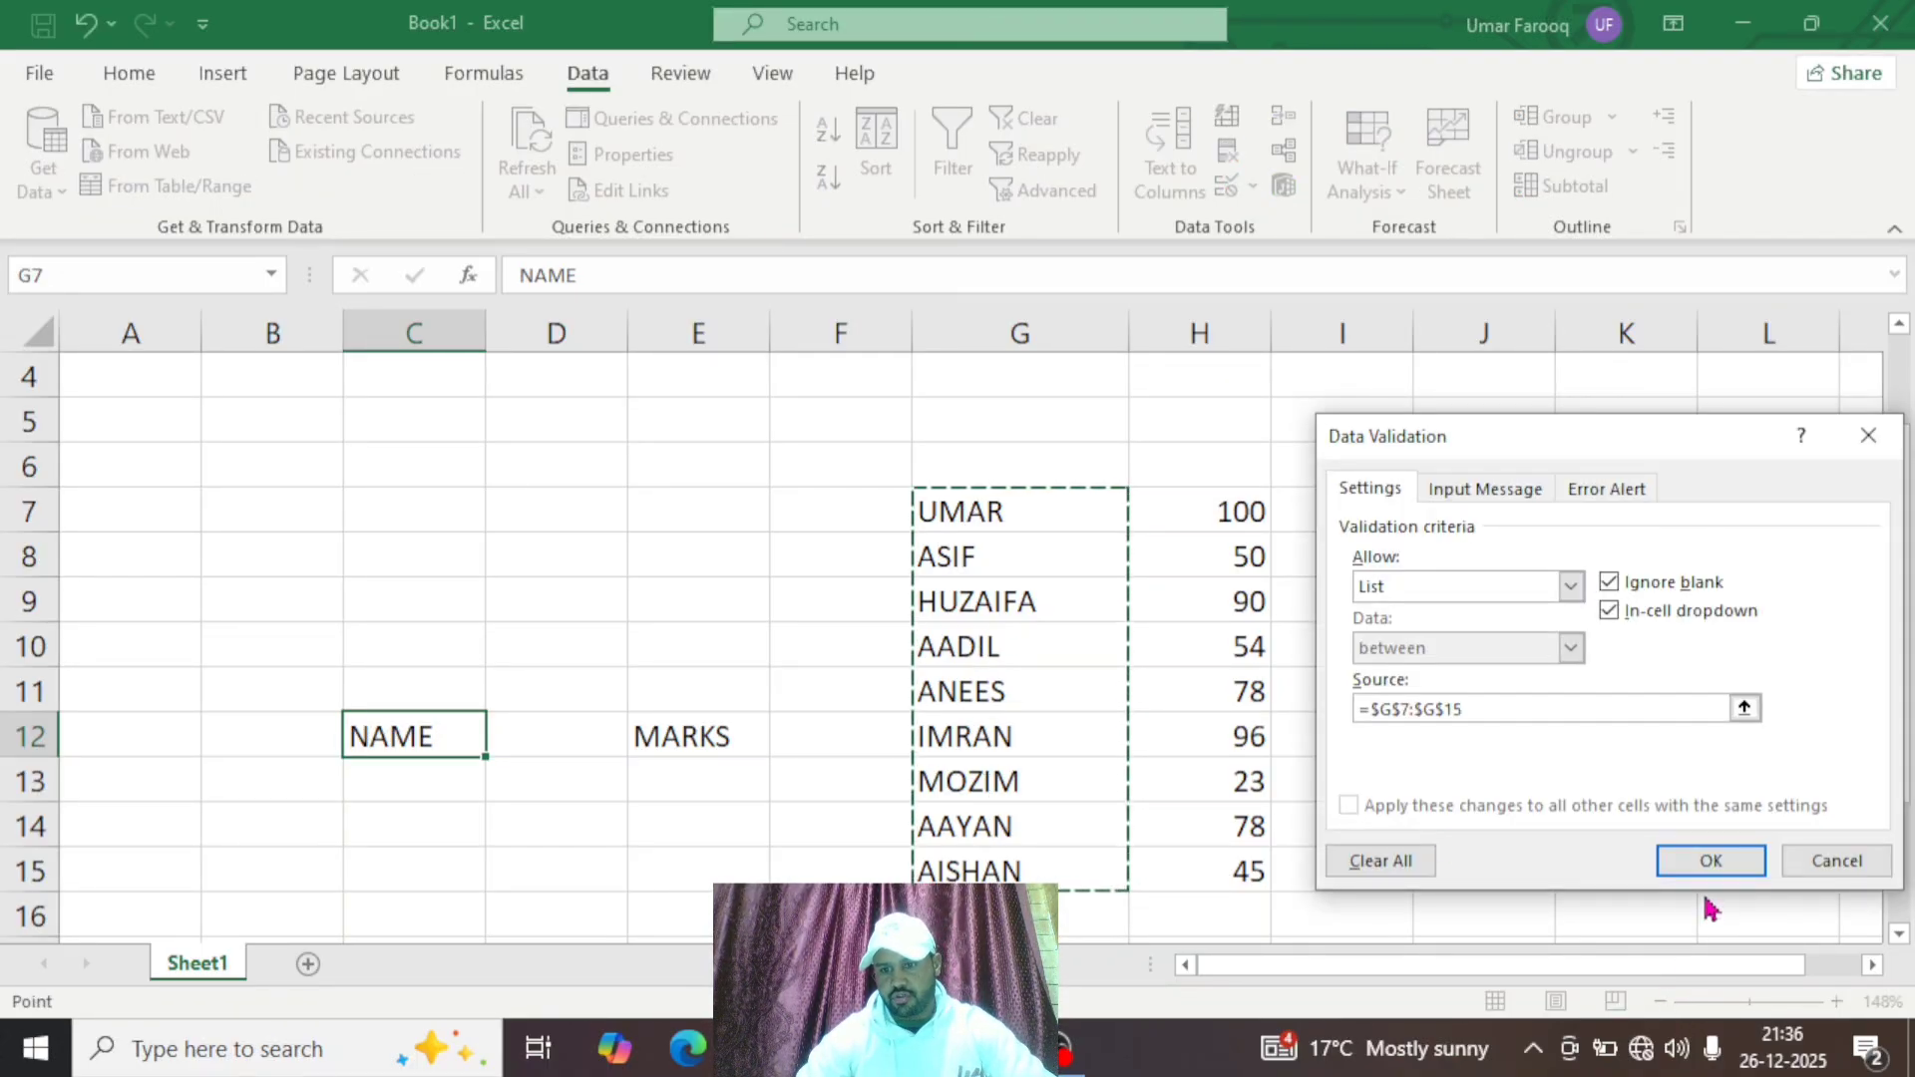
click(1698, 853)
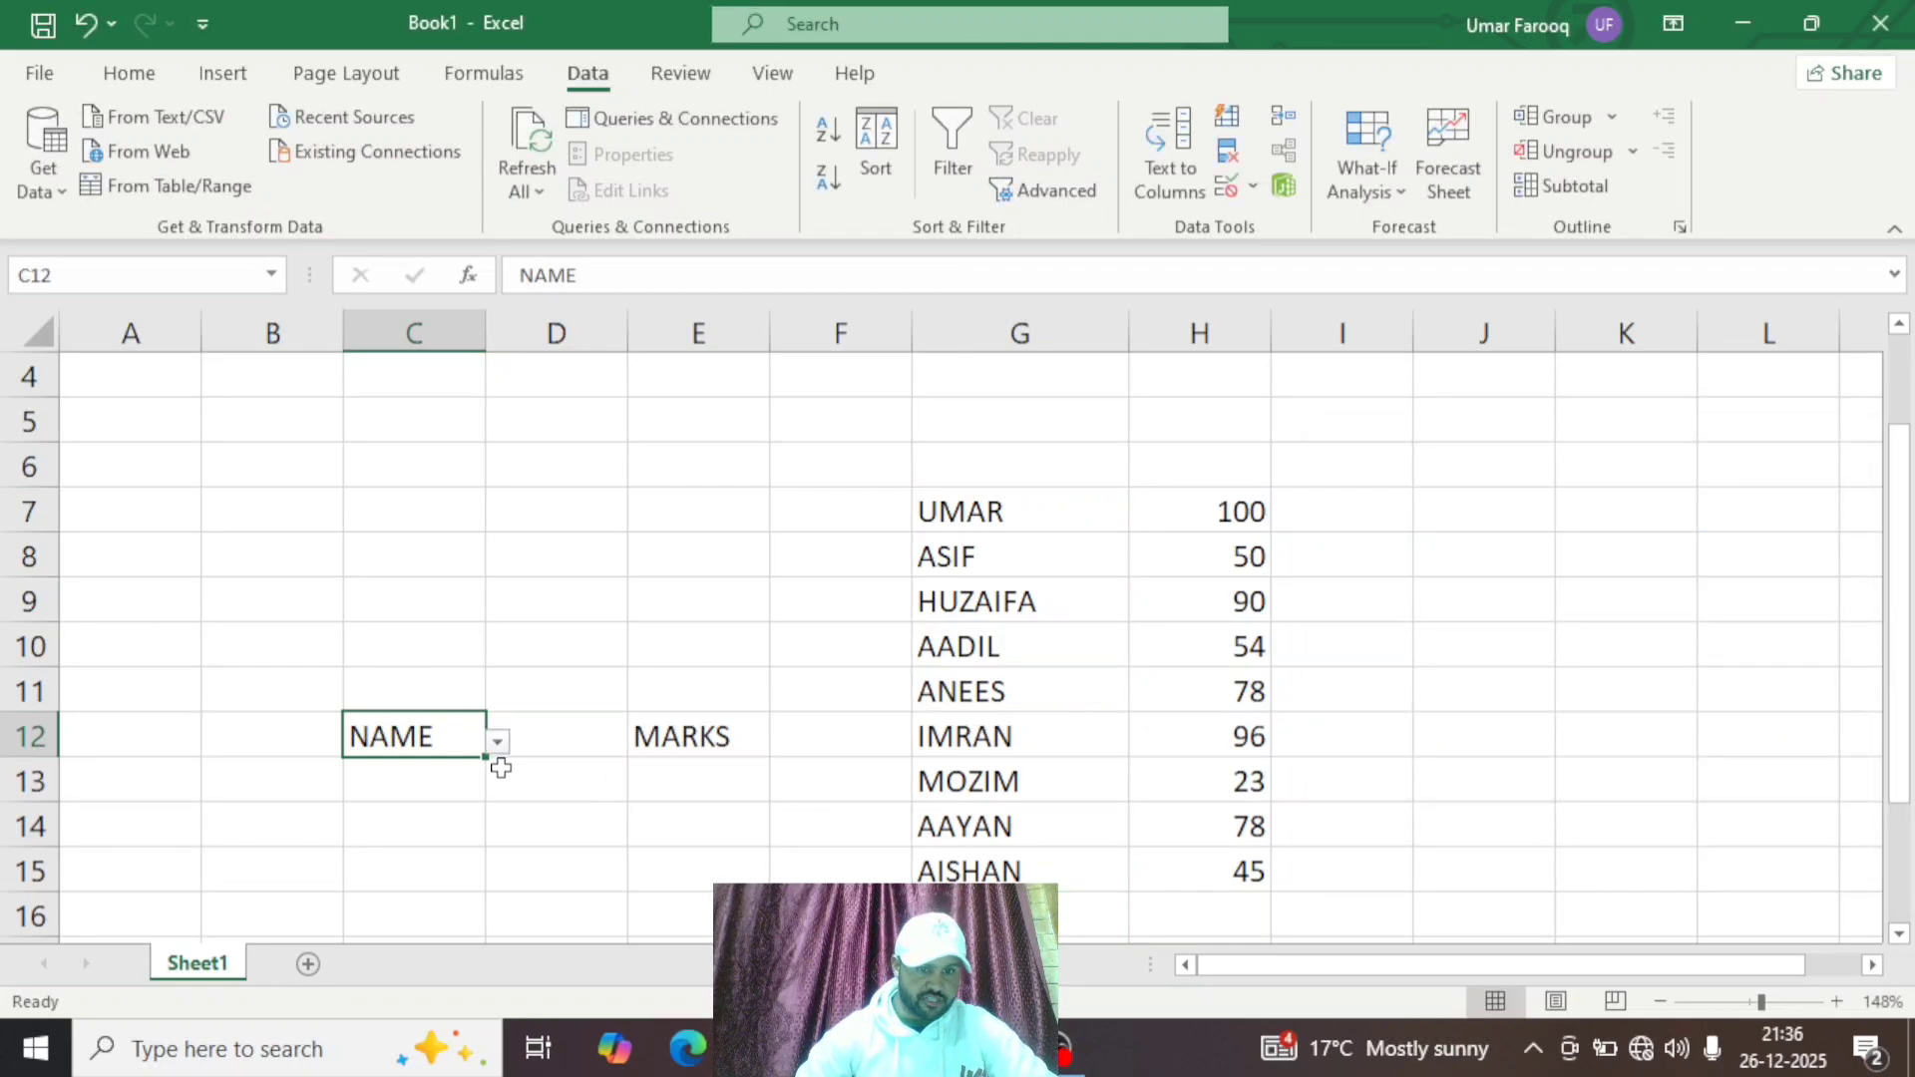
Delete the label MARKS from cell E12, leaving the cell open for a formula.
click(728, 735)
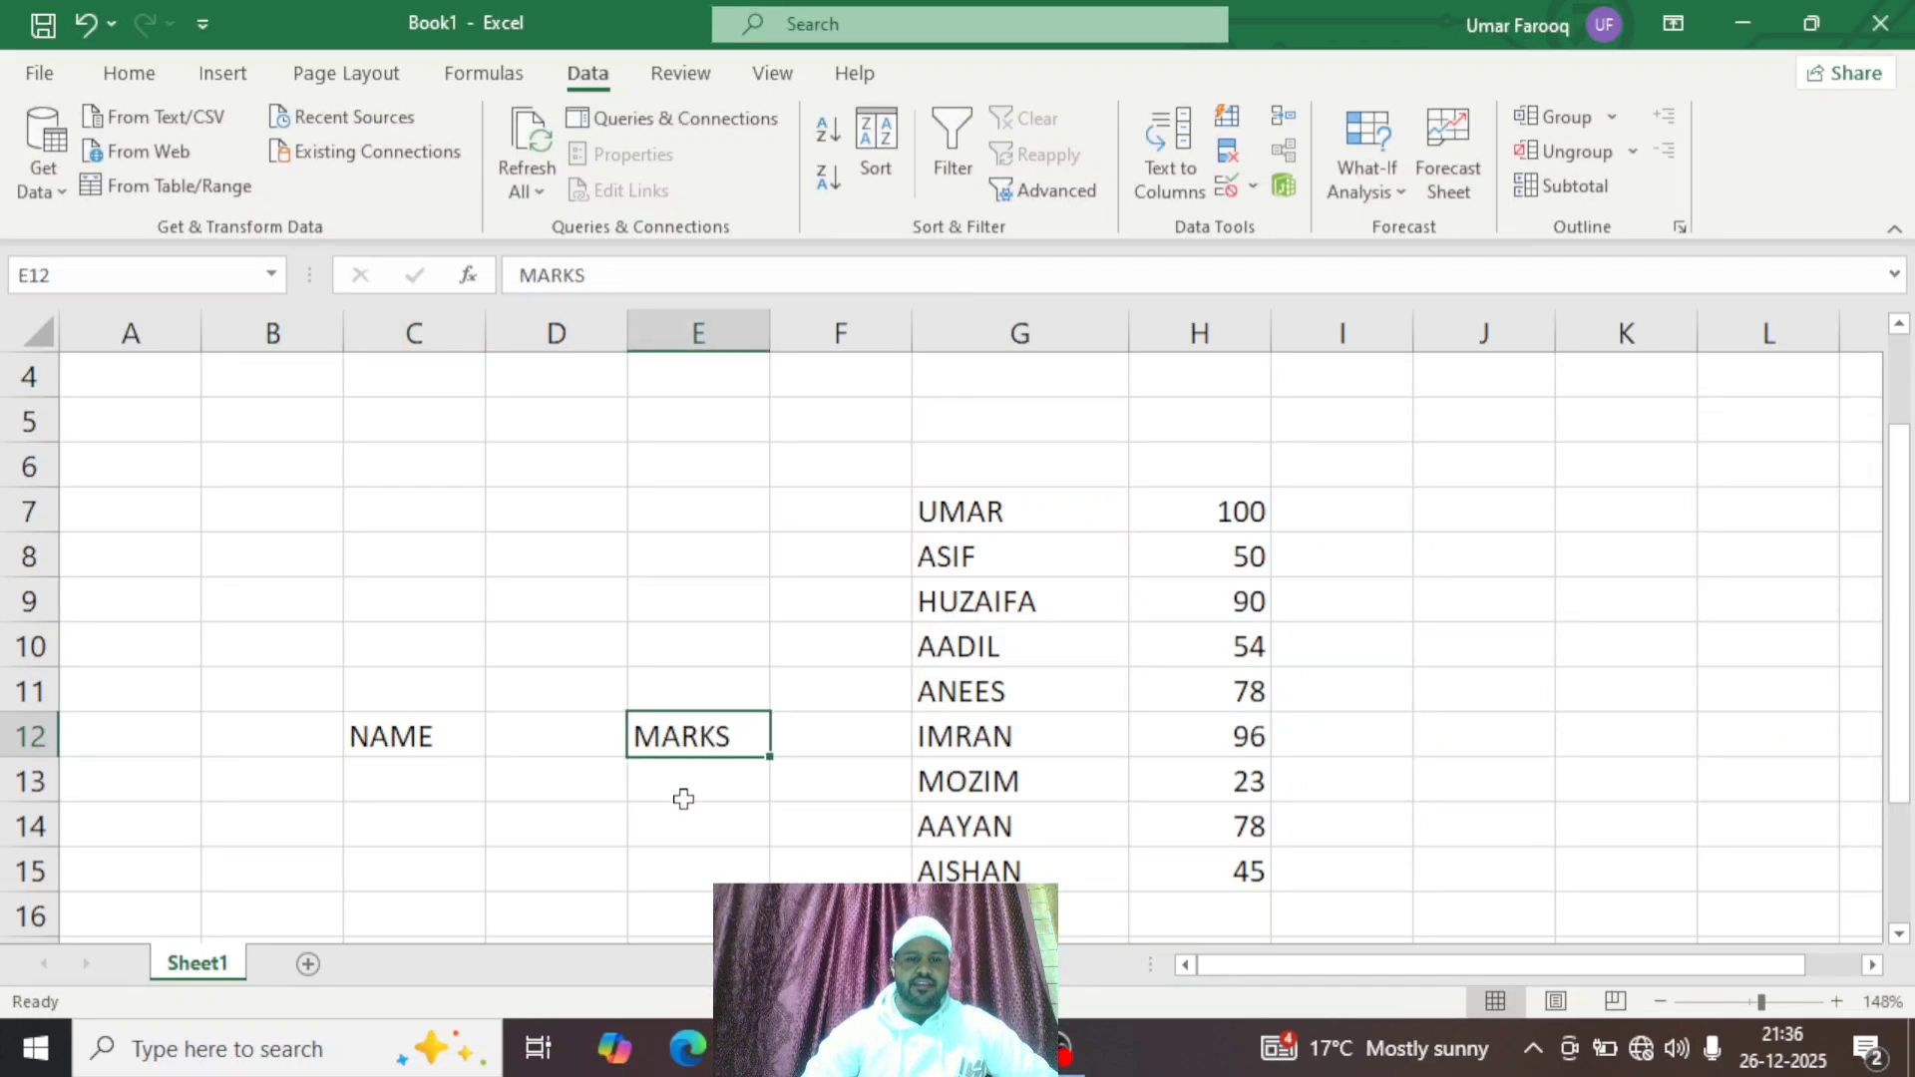
double_click(718, 735)
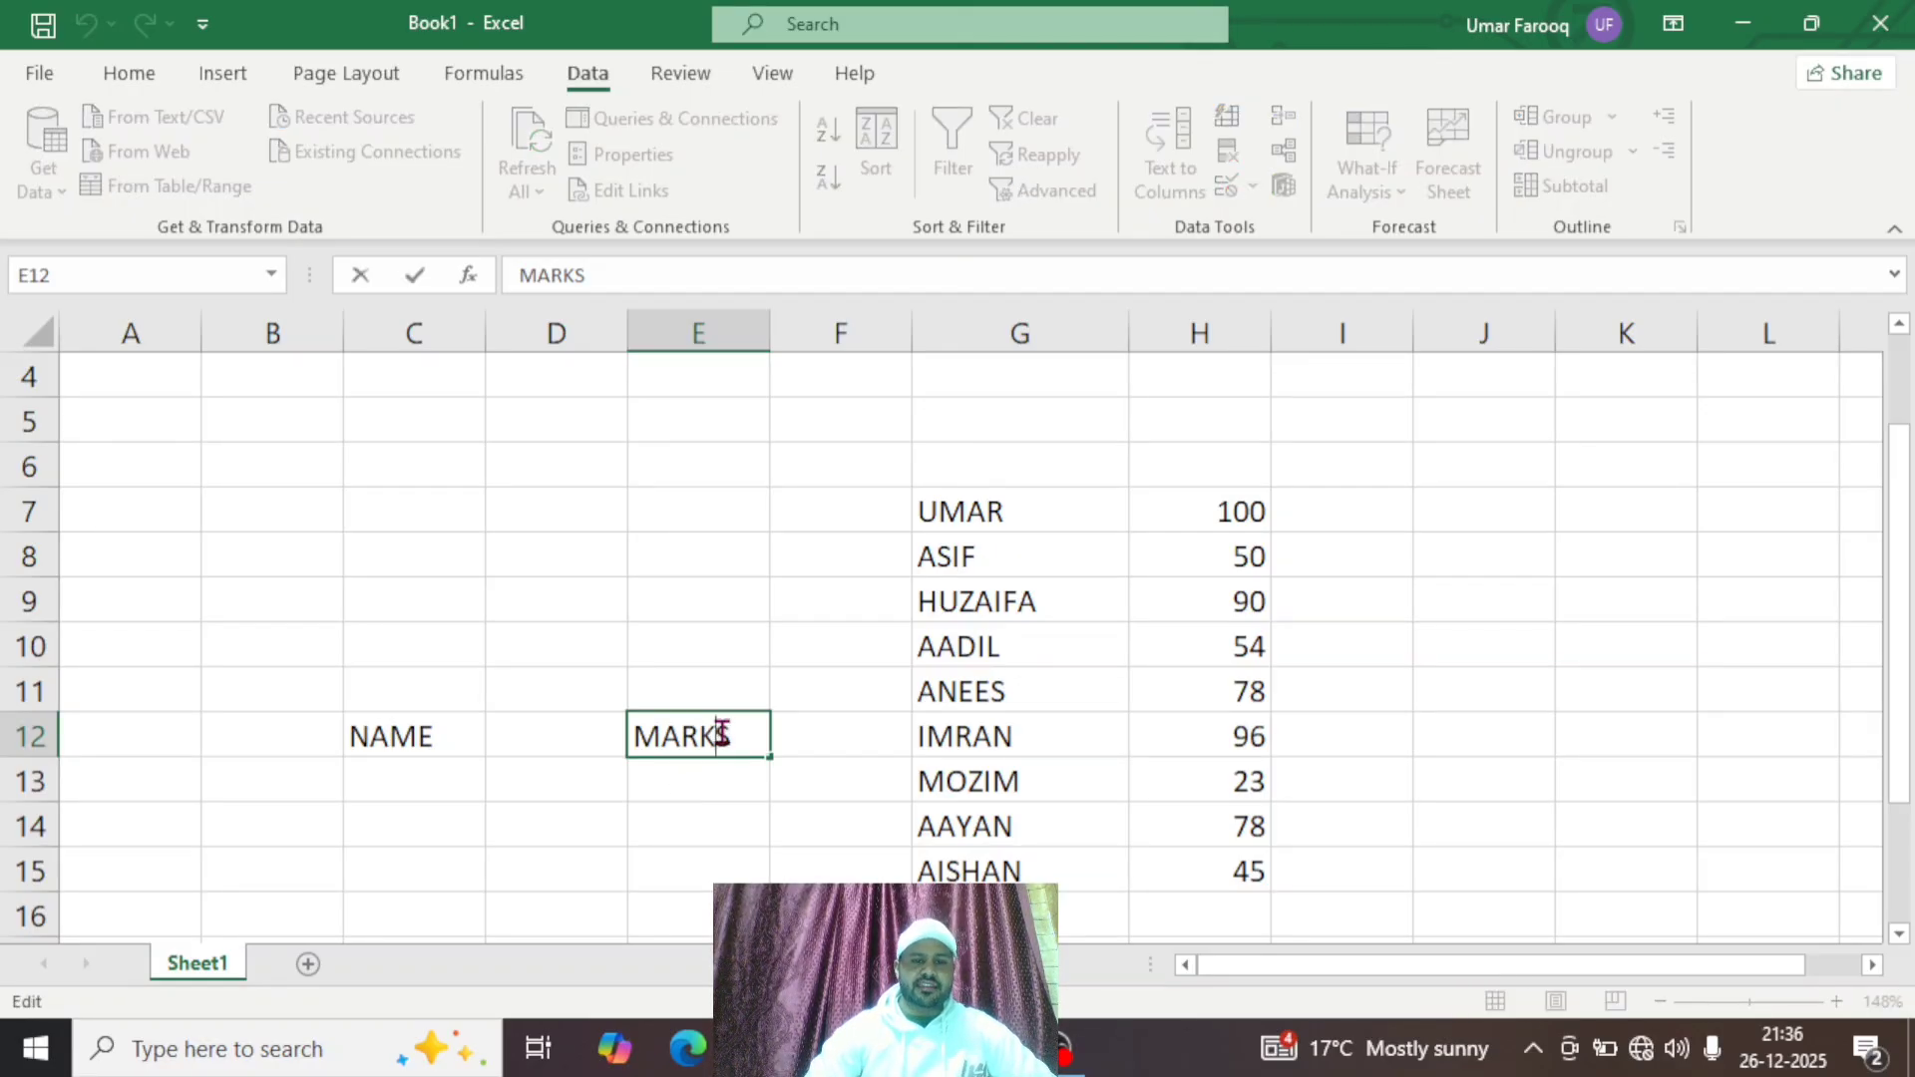
key(BackSpace)
key(BackSpace)
key(BackSpace)
key(BackSpace)
key(BackSpace)
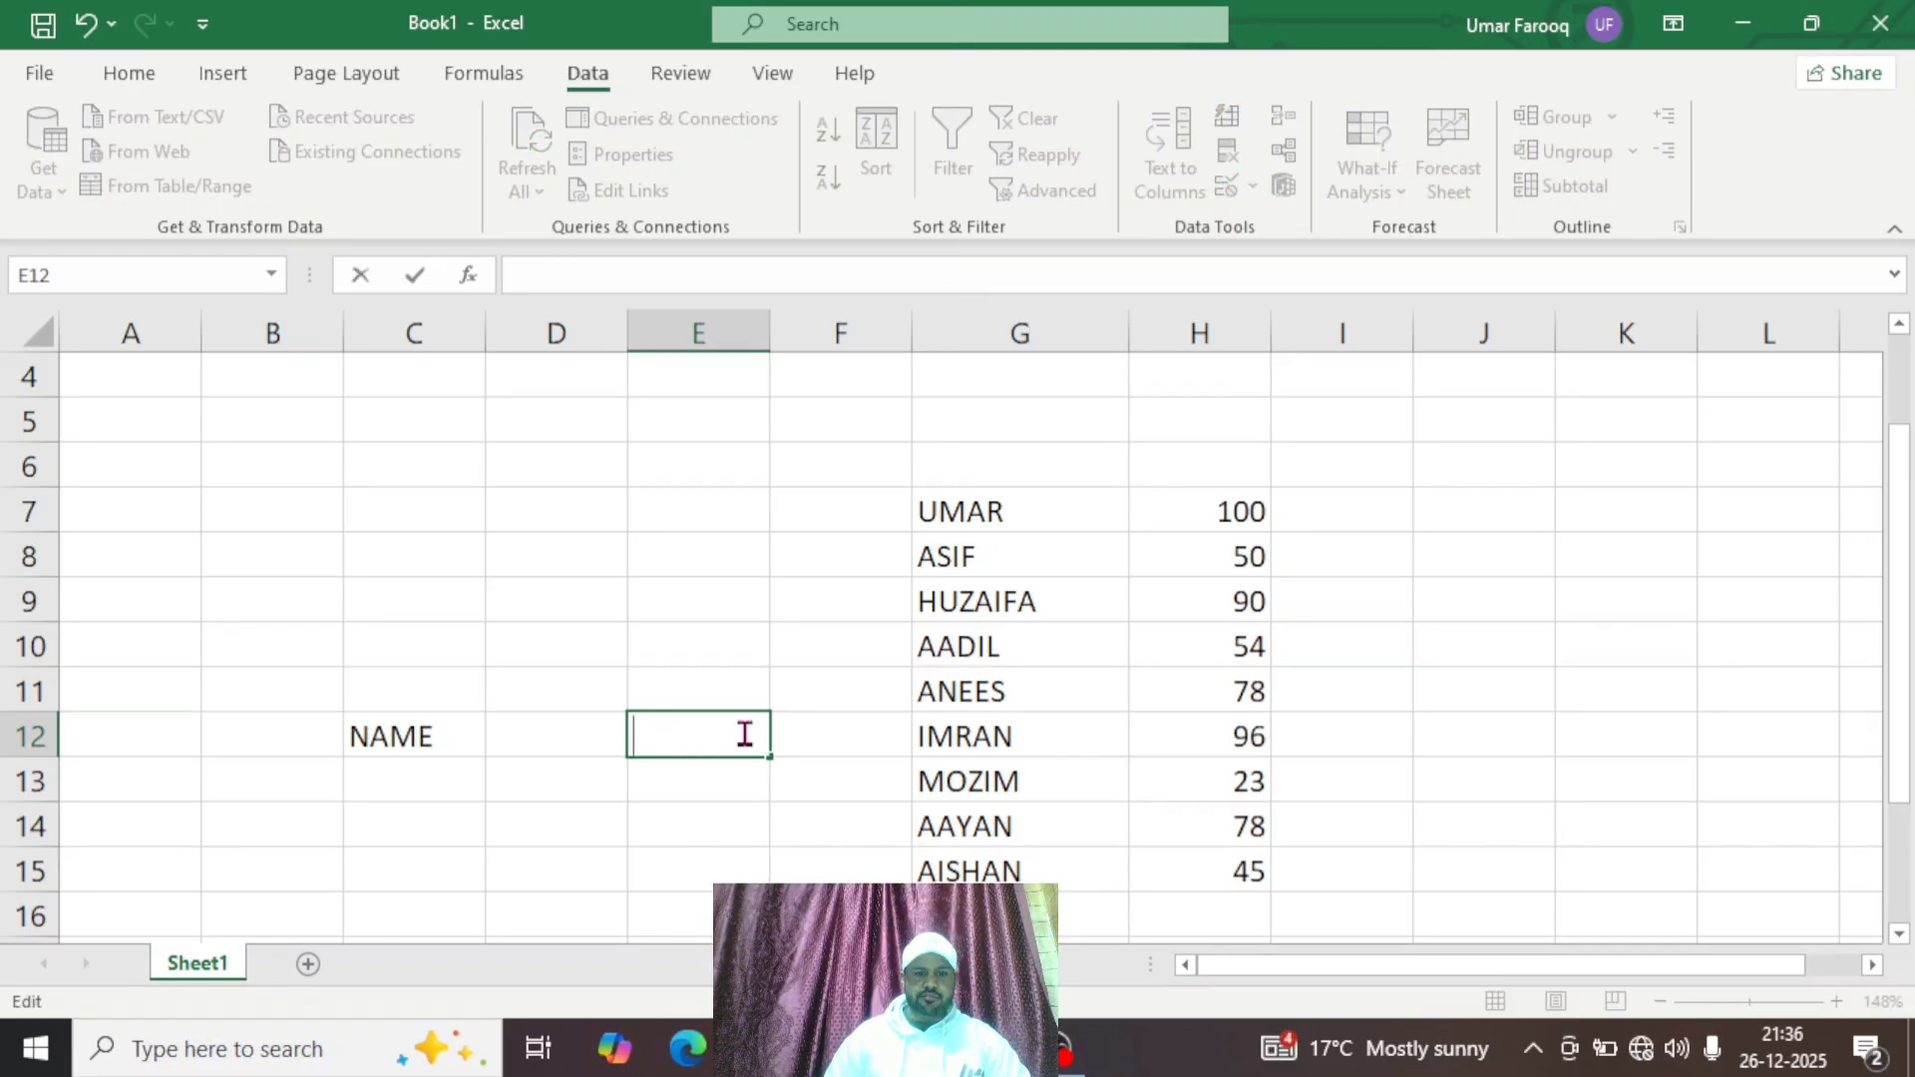
Write the formula =SUMIF(G7:G15,C12,H7:H15) in cell E12.
text(=S)
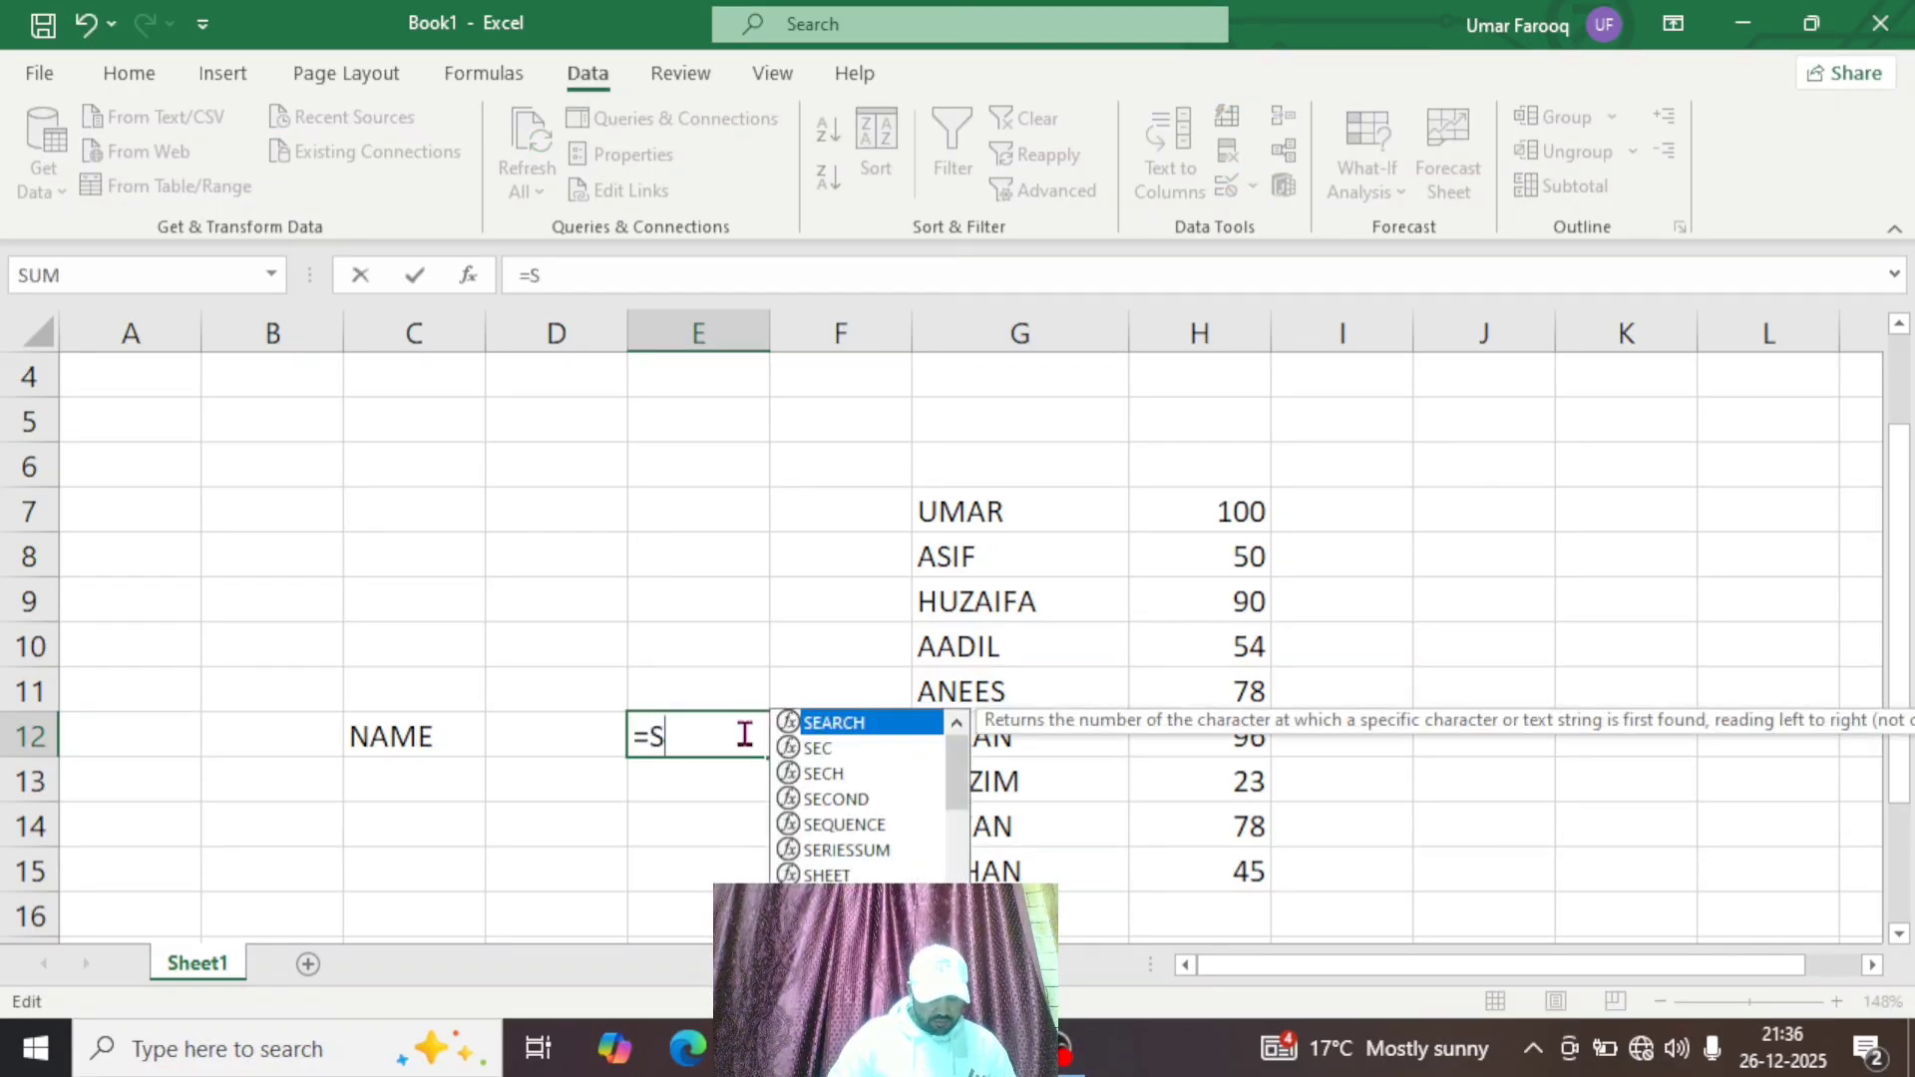
text(UMIF()
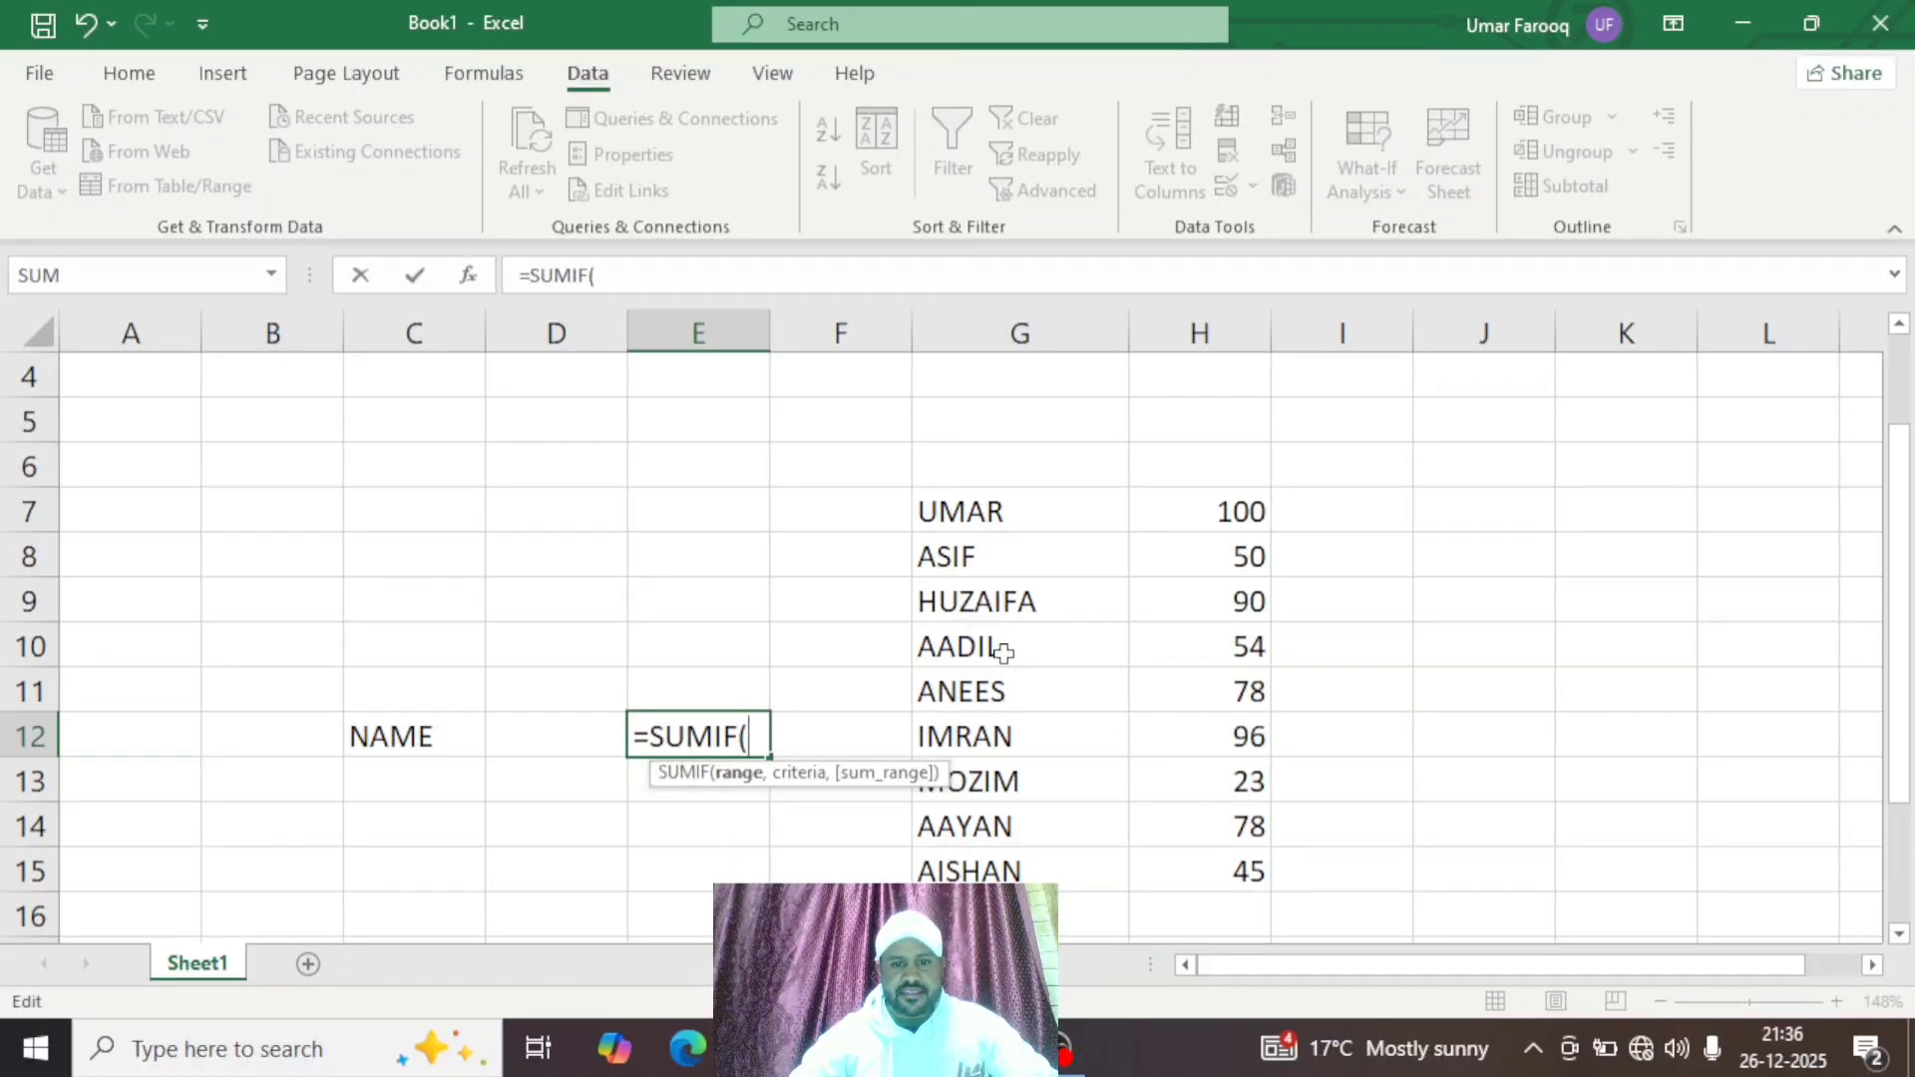
drag(978, 508, 985, 870)
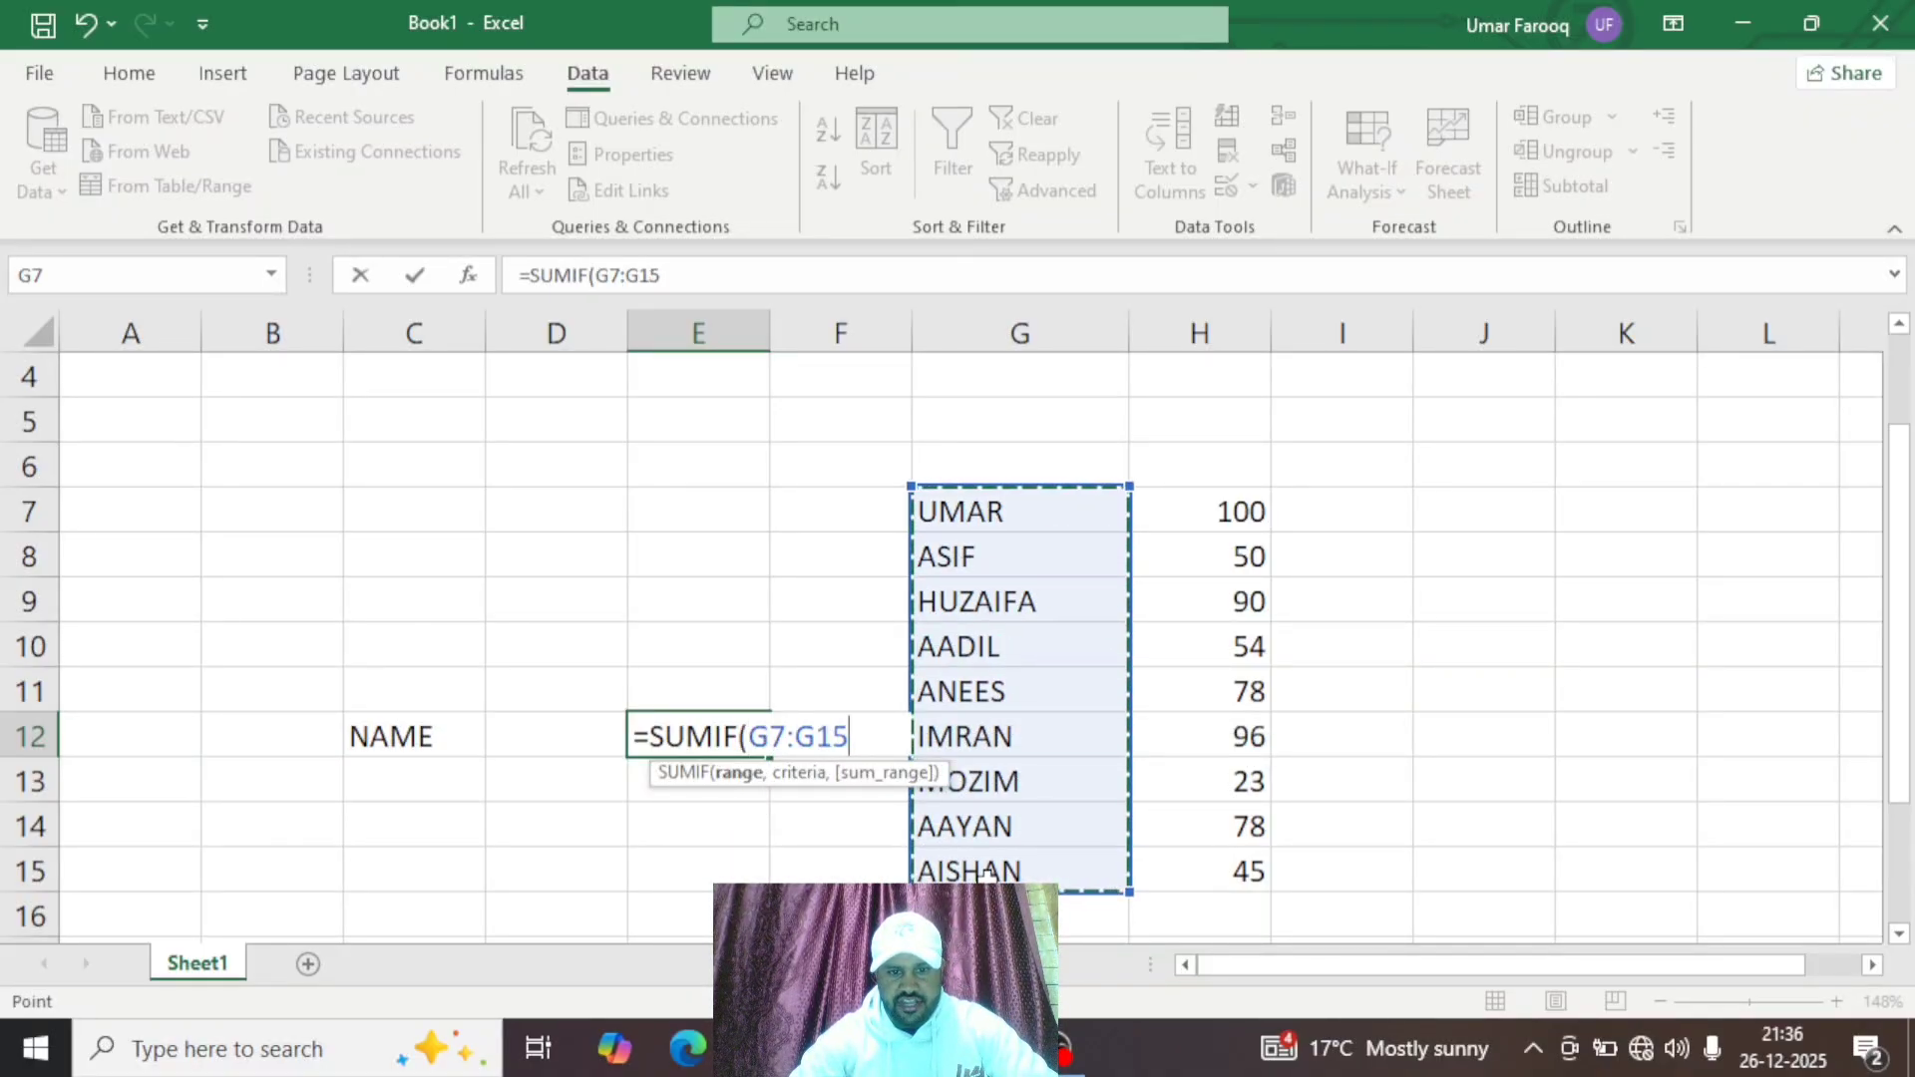
text(,)
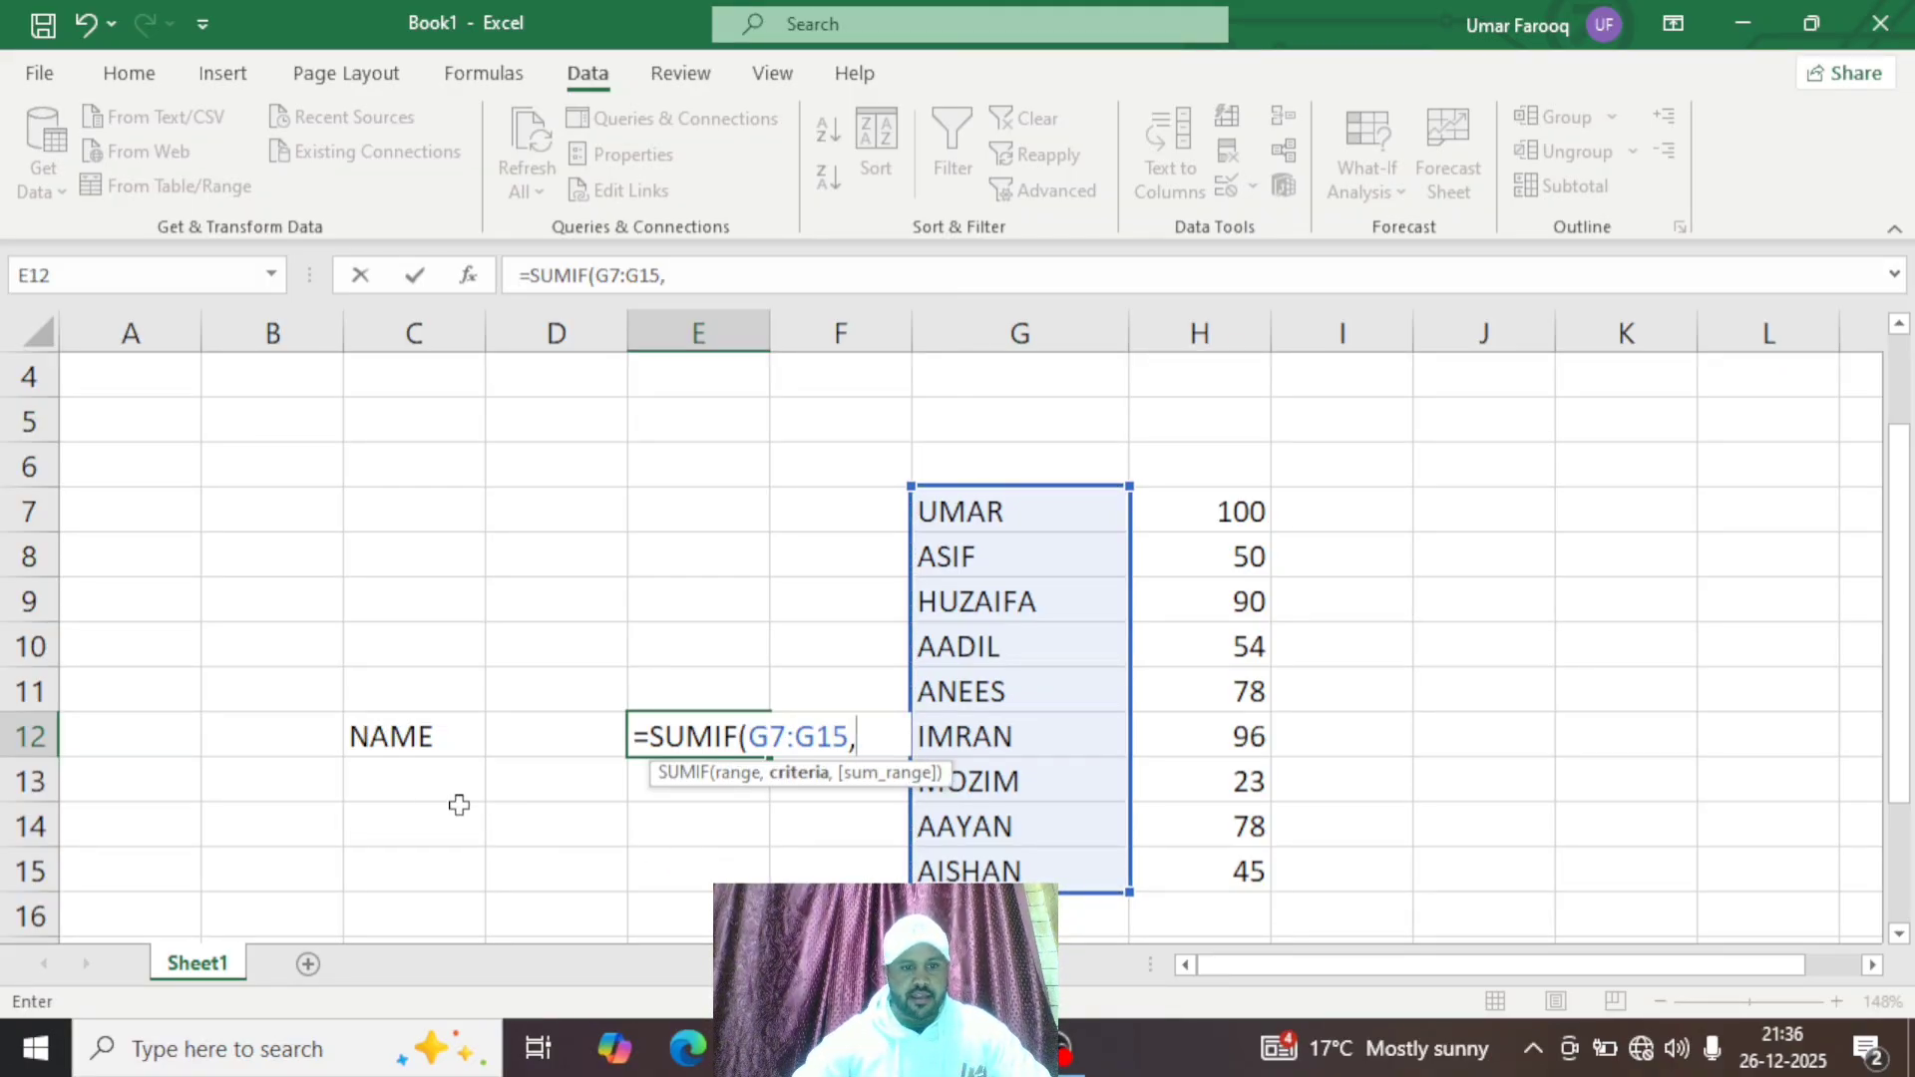
click(406, 735)
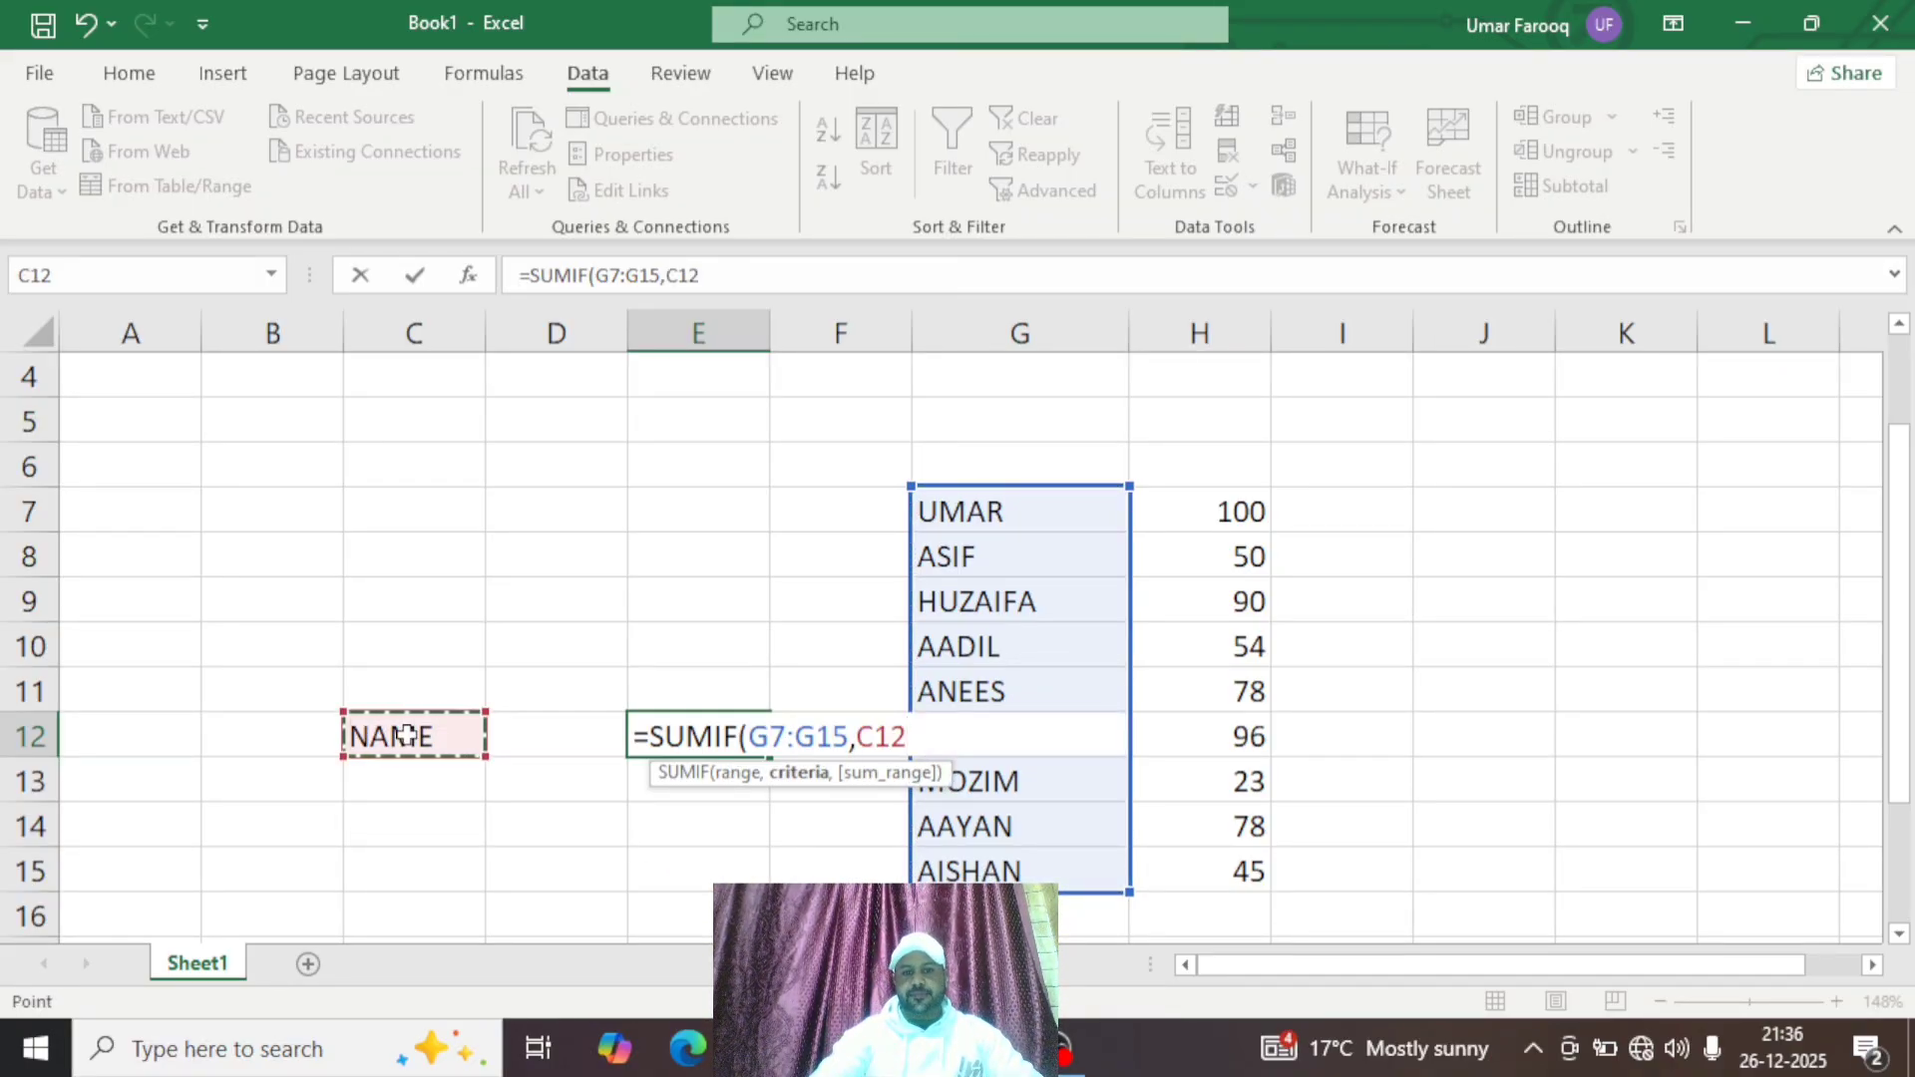
text(,)
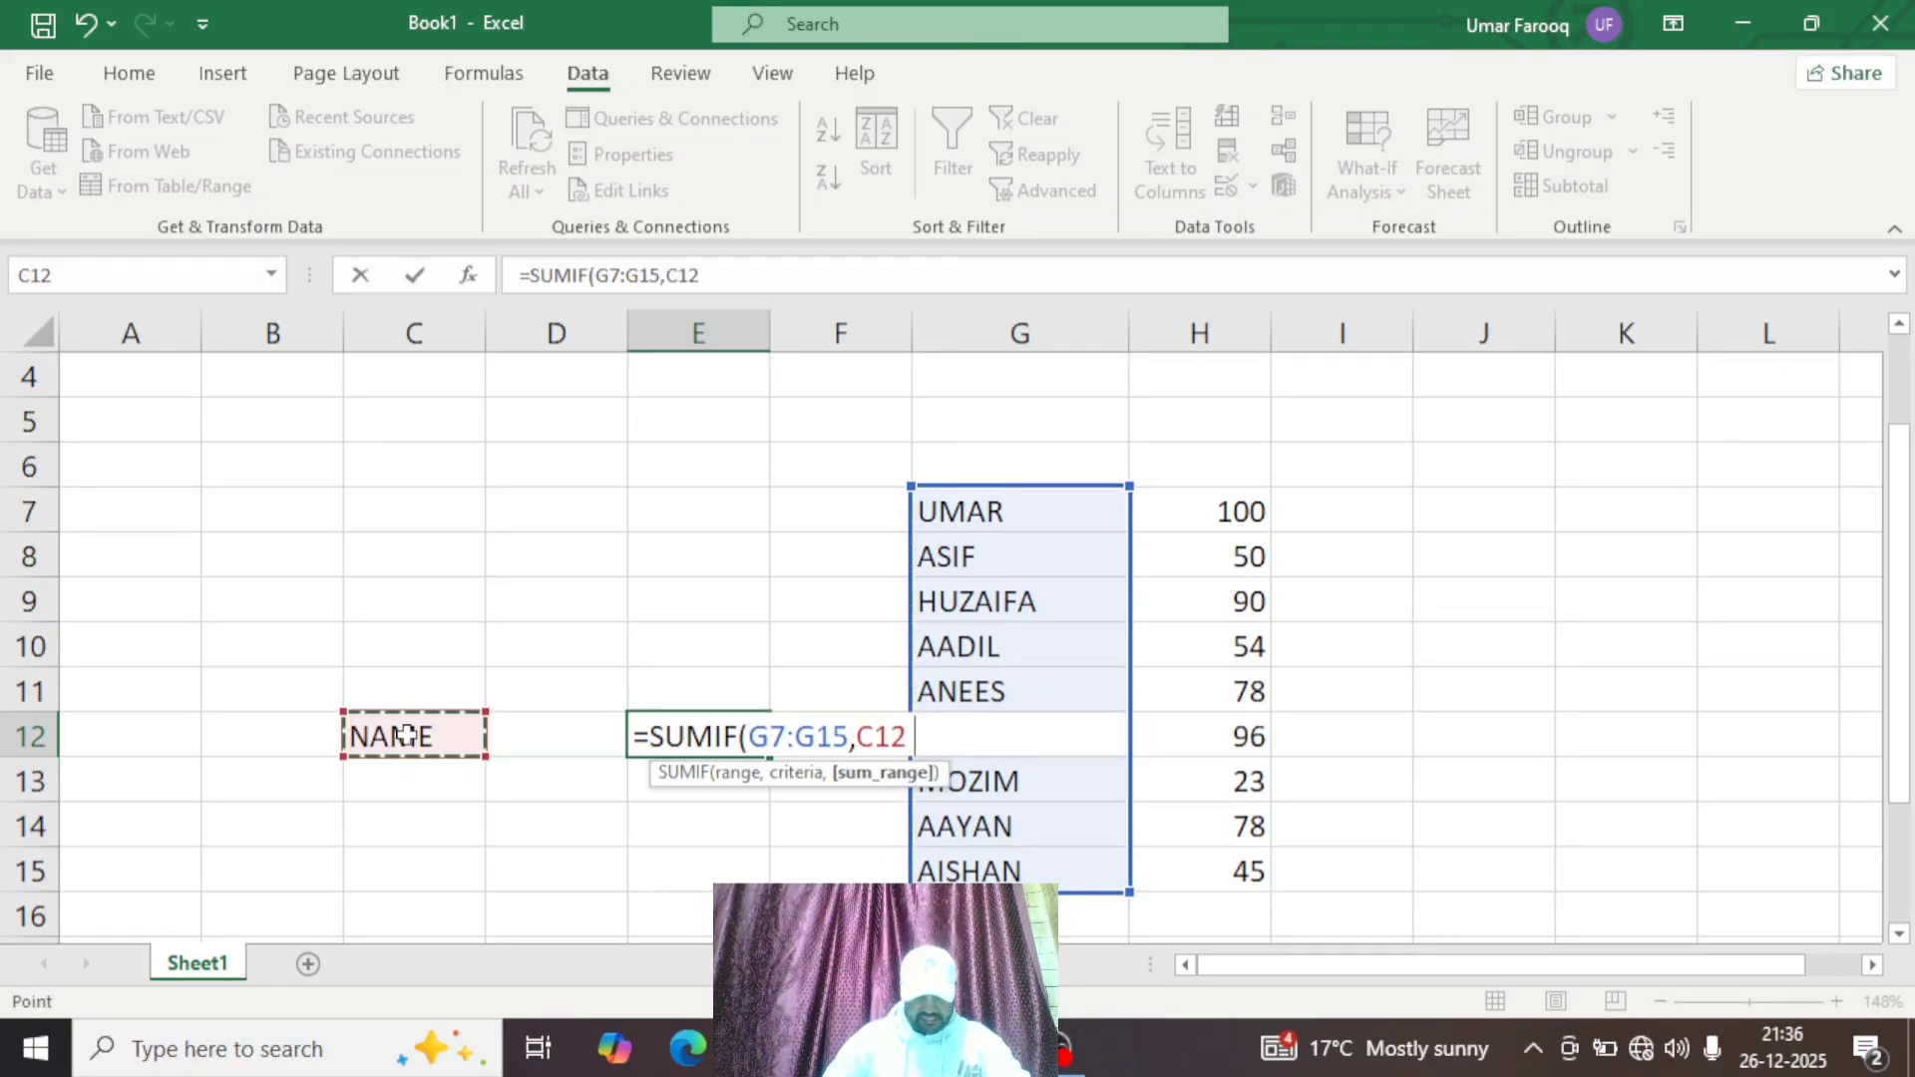
drag(1205, 503, 1207, 863)
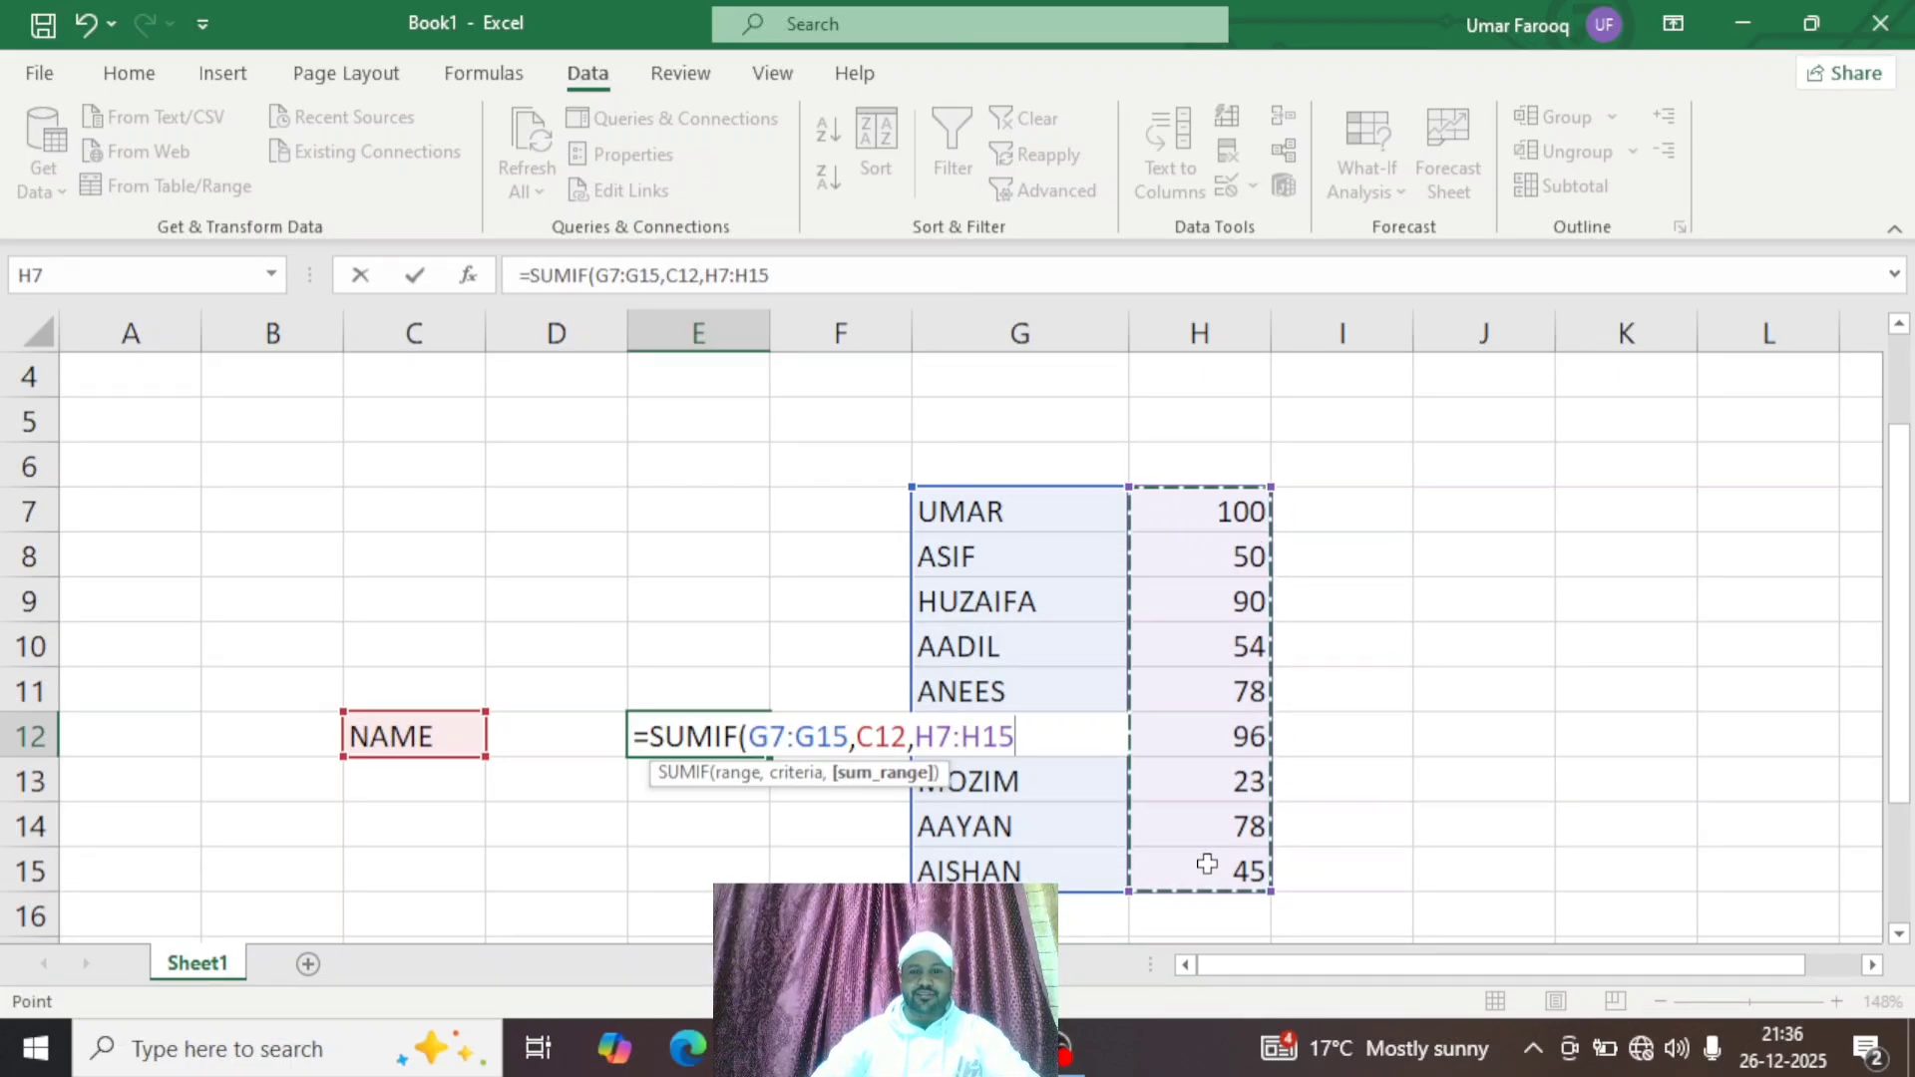
text())
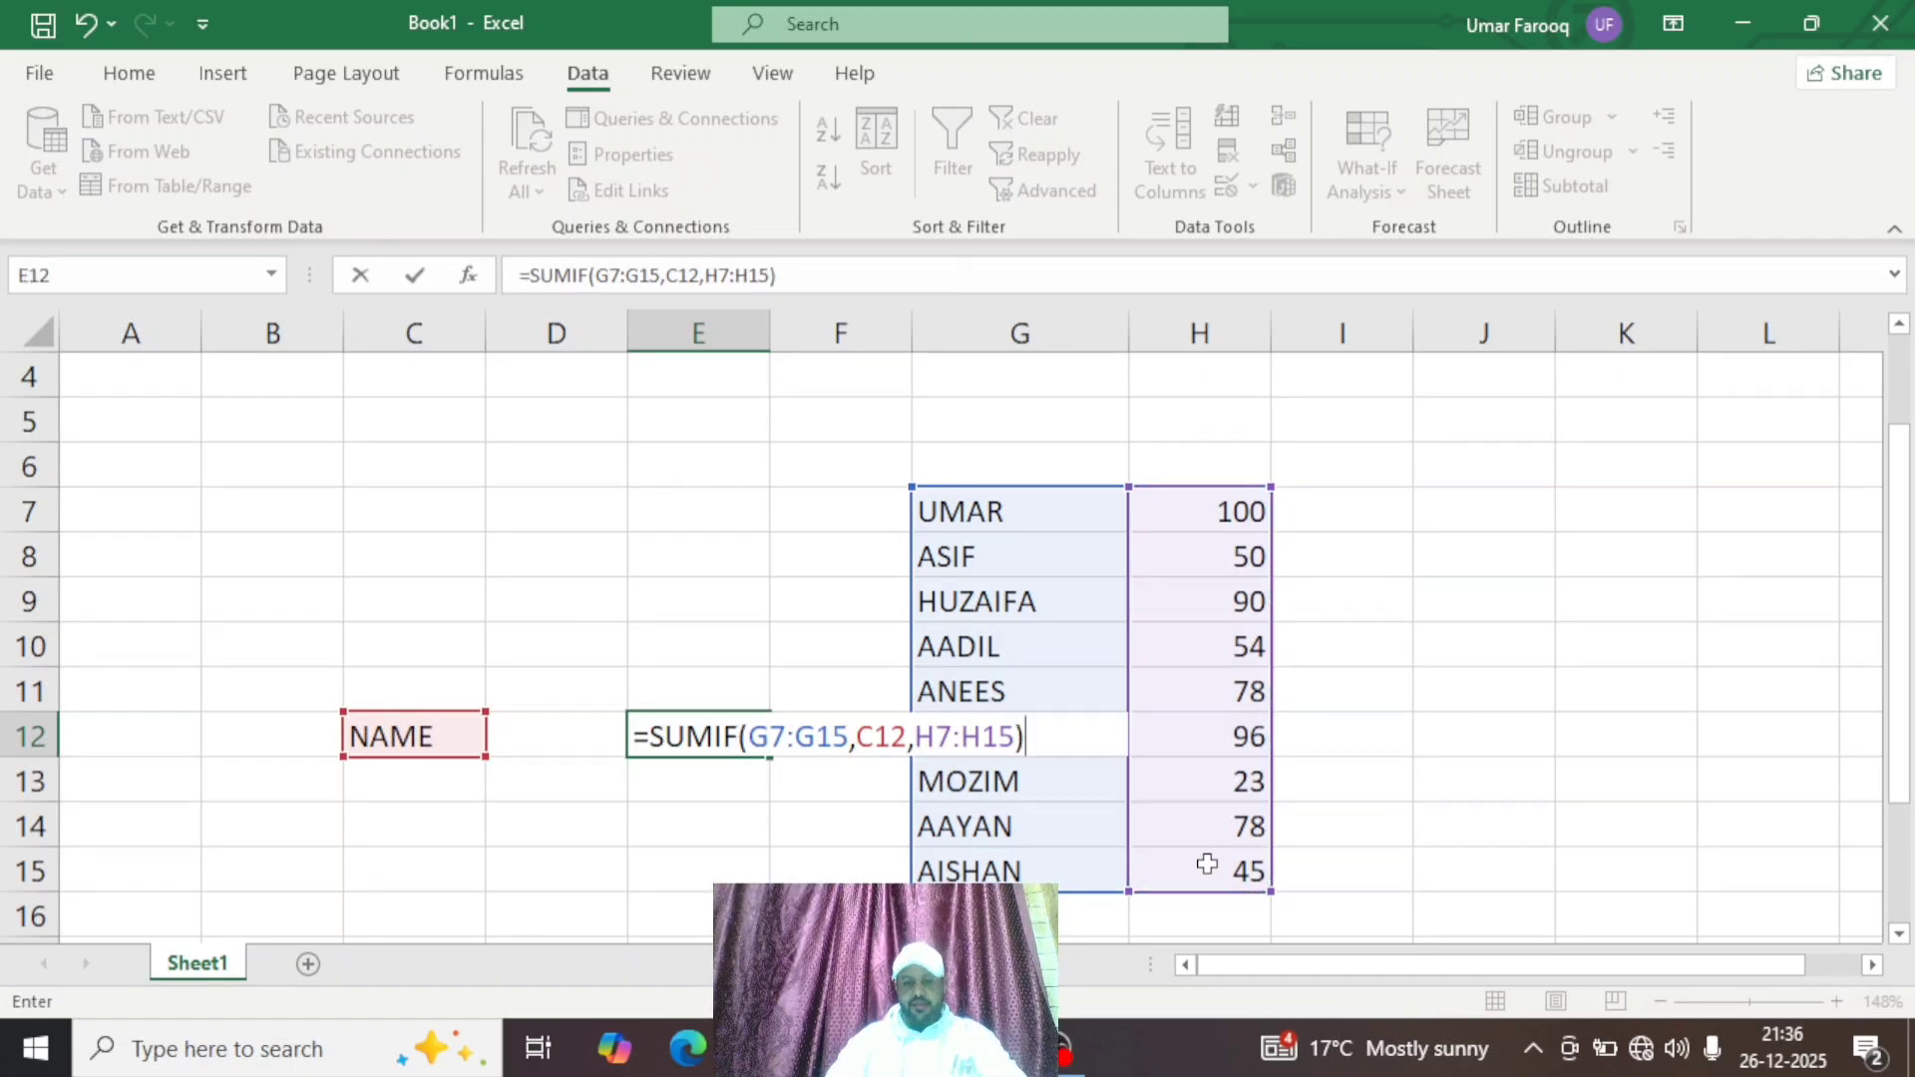
Decline the suggested formula correction, remove the stray backslash after the closing bracket, and commit the SUMIF formula in E12.
text( \)
key(Return)
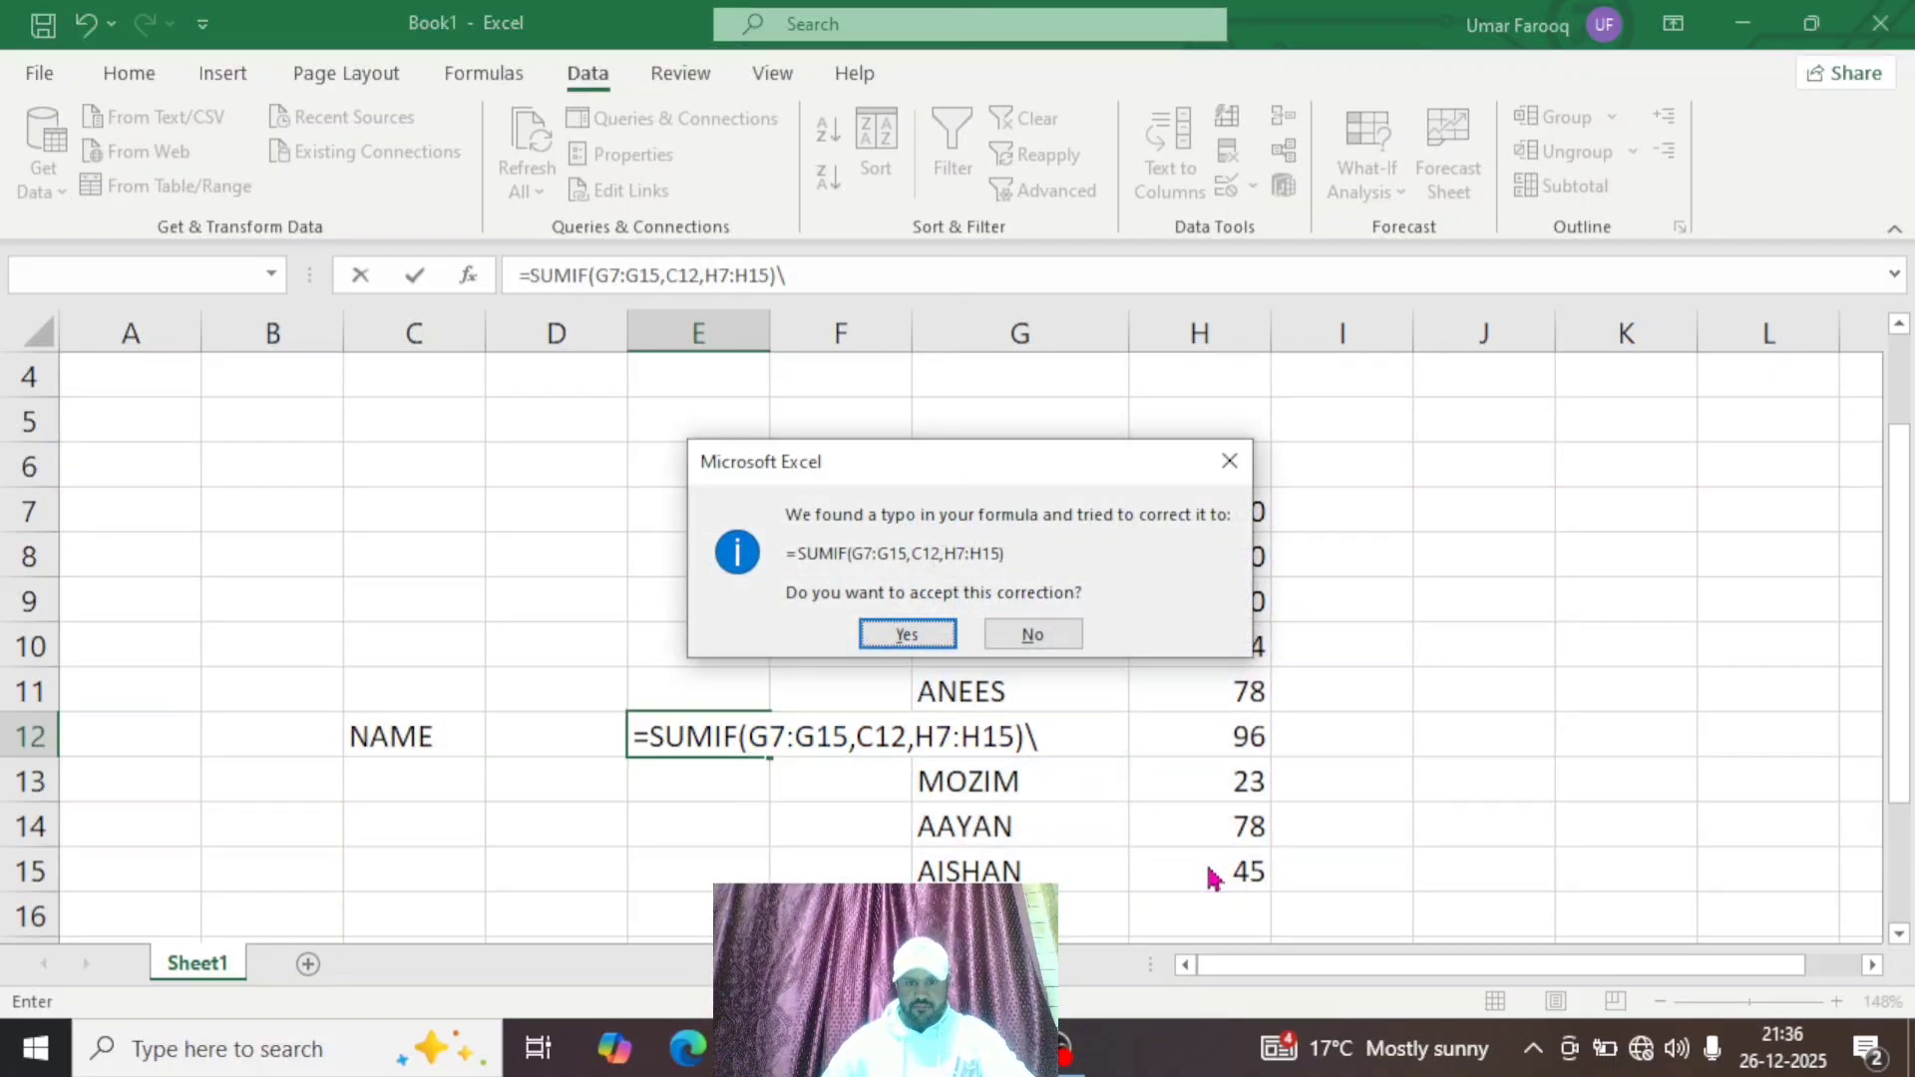
click(1039, 638)
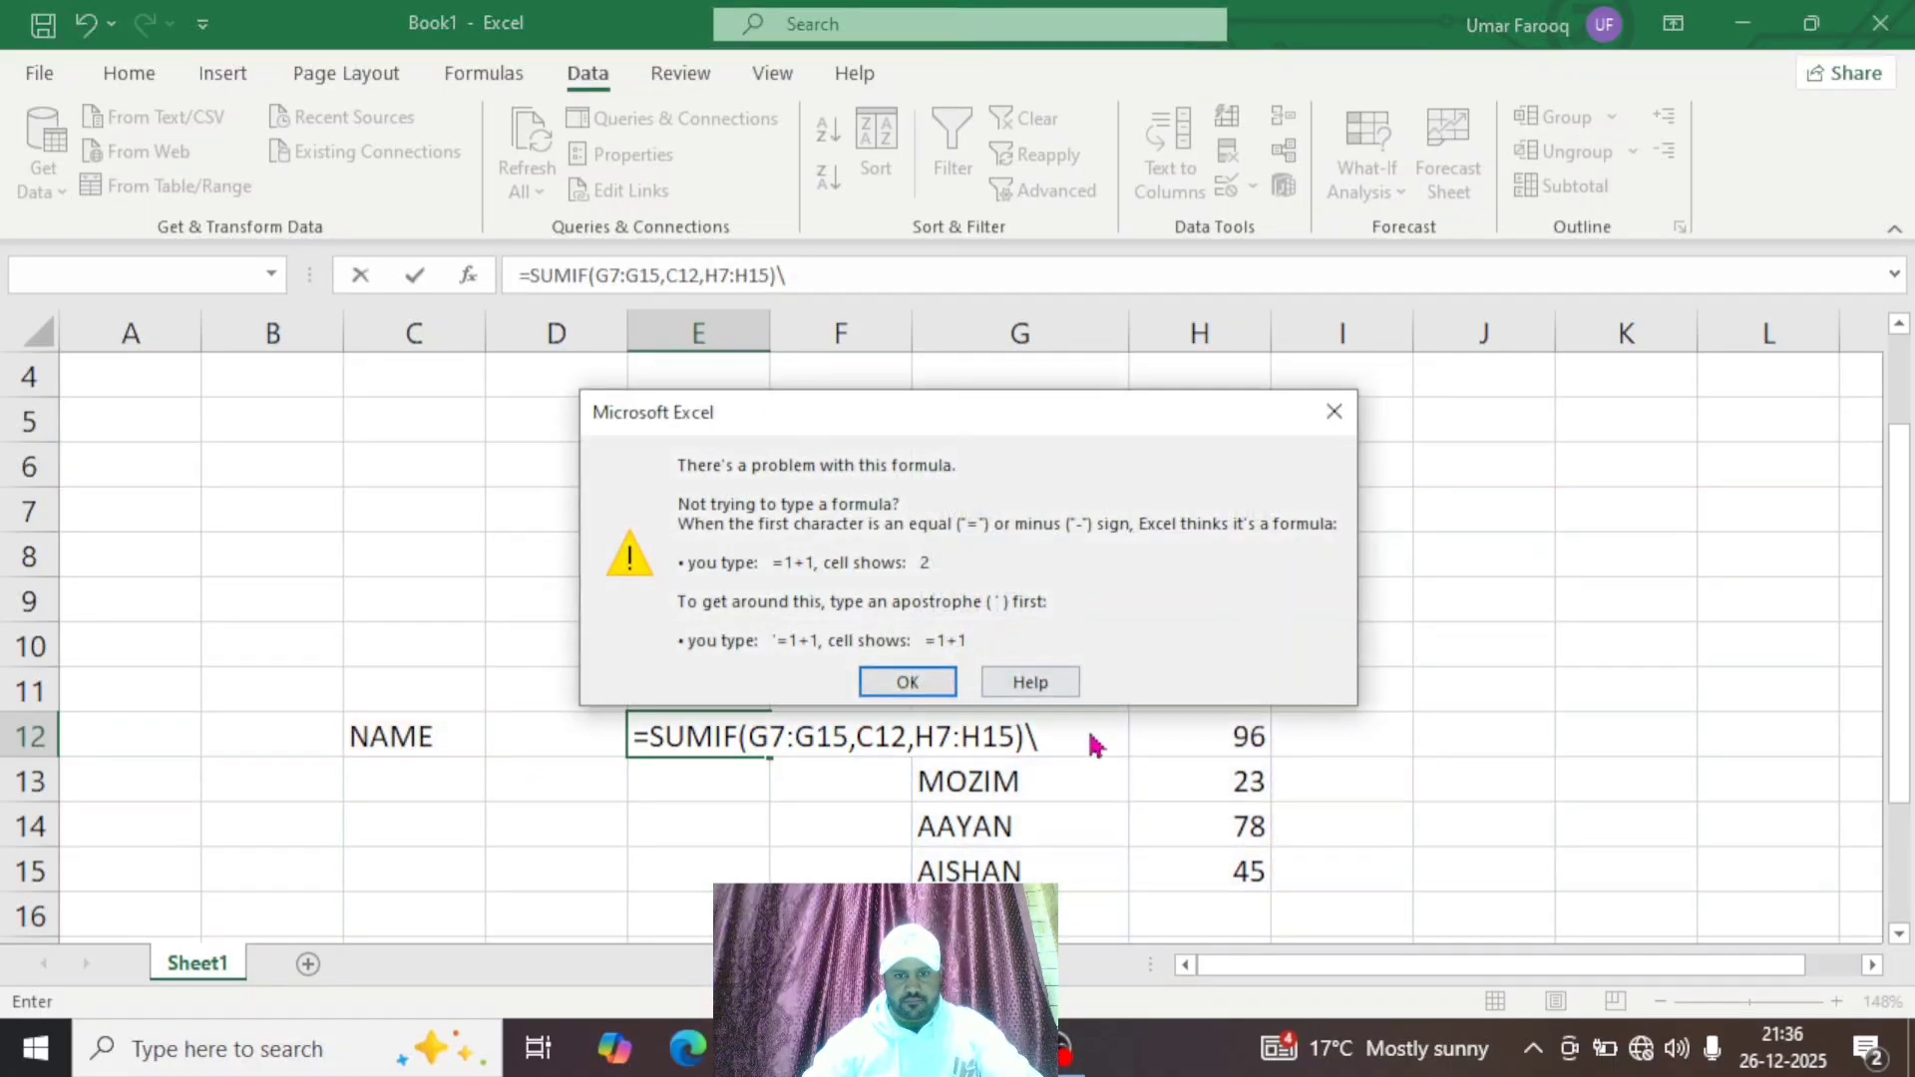
click(907, 682)
click(1074, 746)
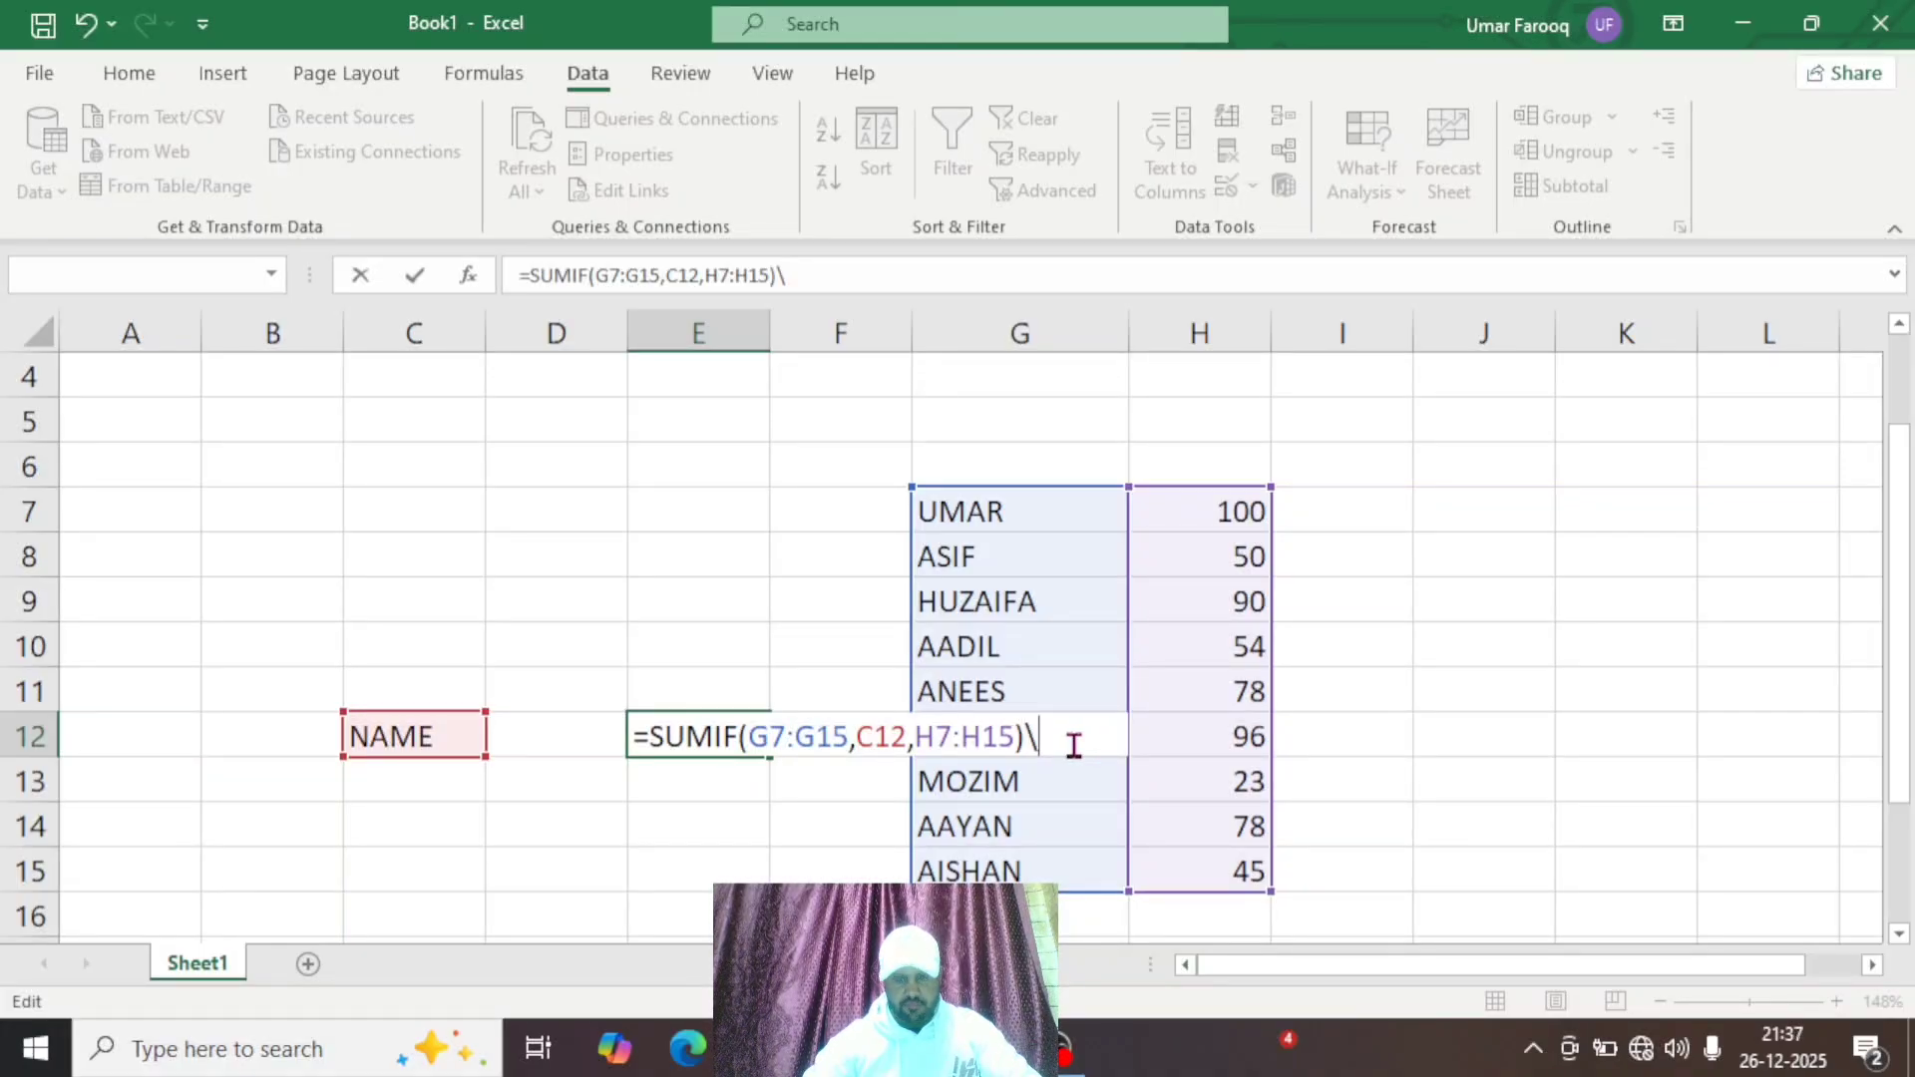
key(BackSpace)
key(Return)
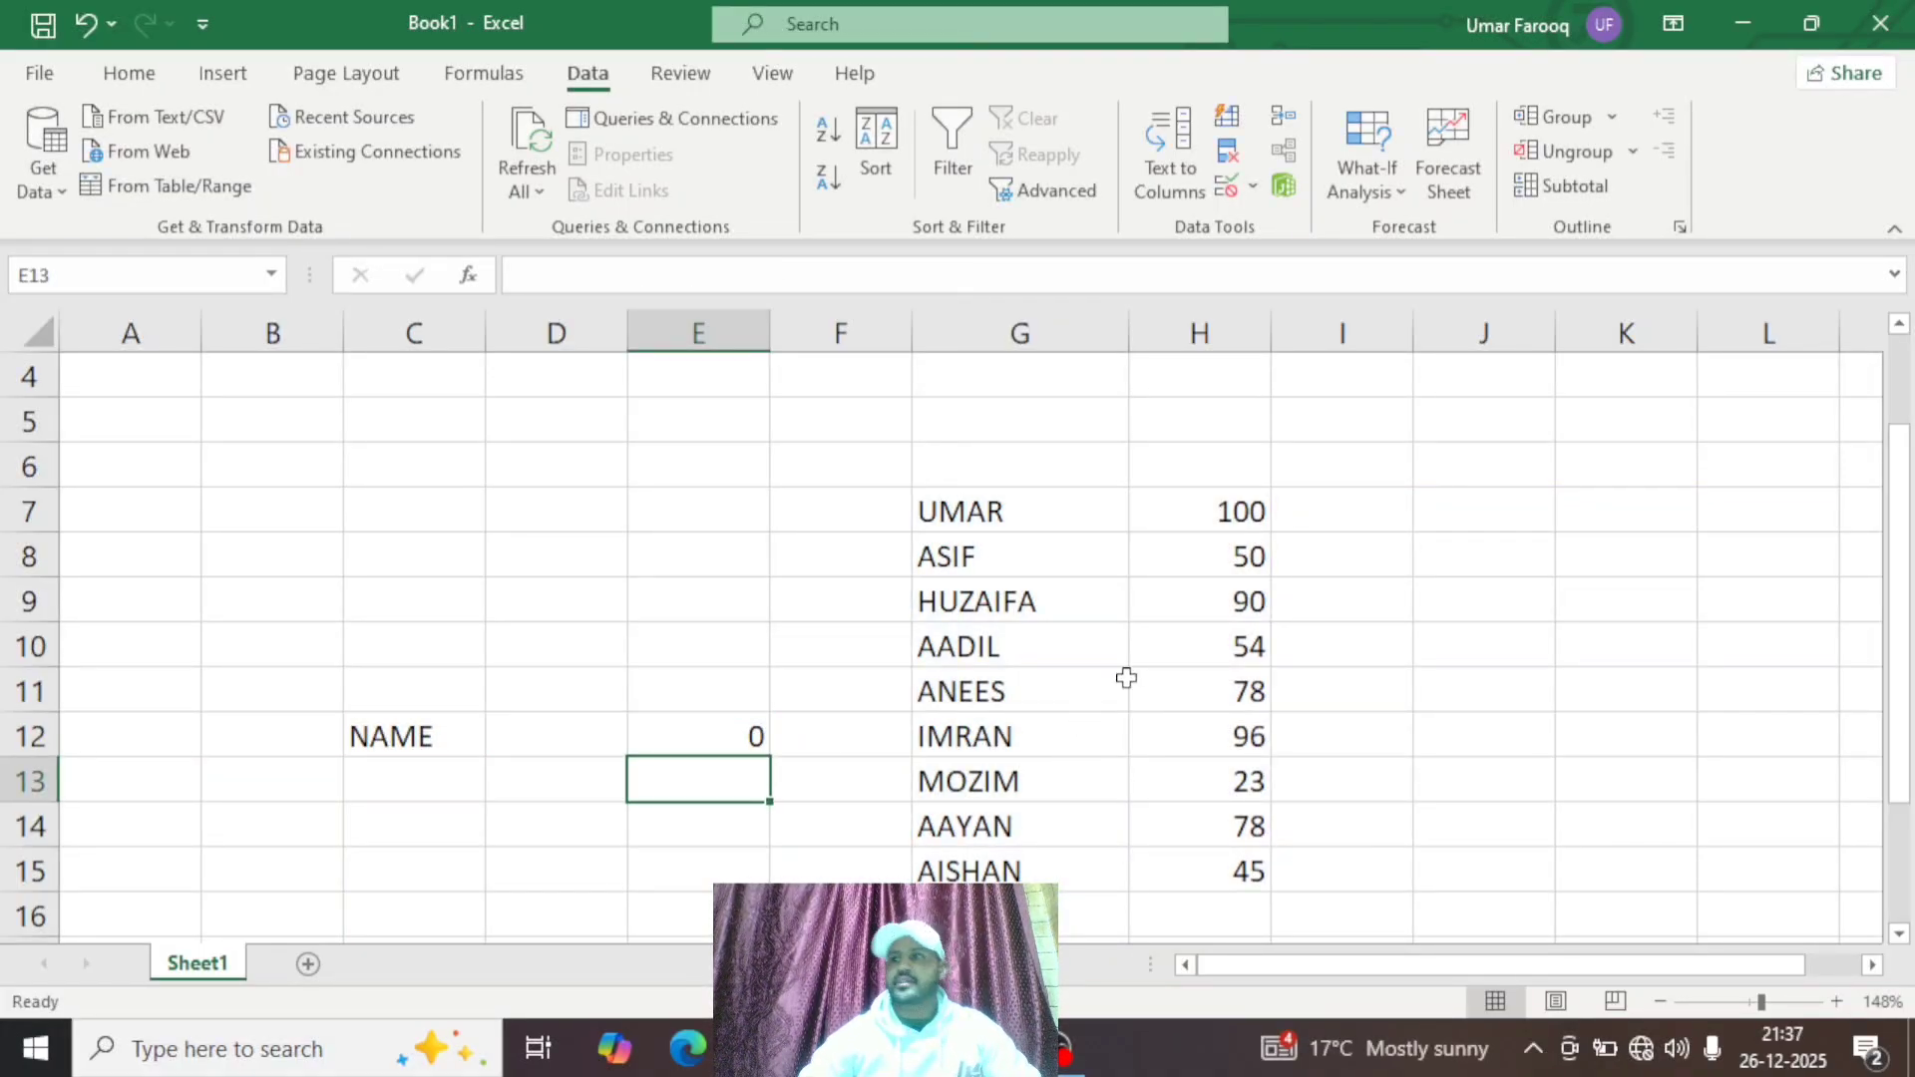
Test the lookup by choosing the name from G10 and finally the one from G15 in cell C12's drop-down, and select E12.
click(539, 795)
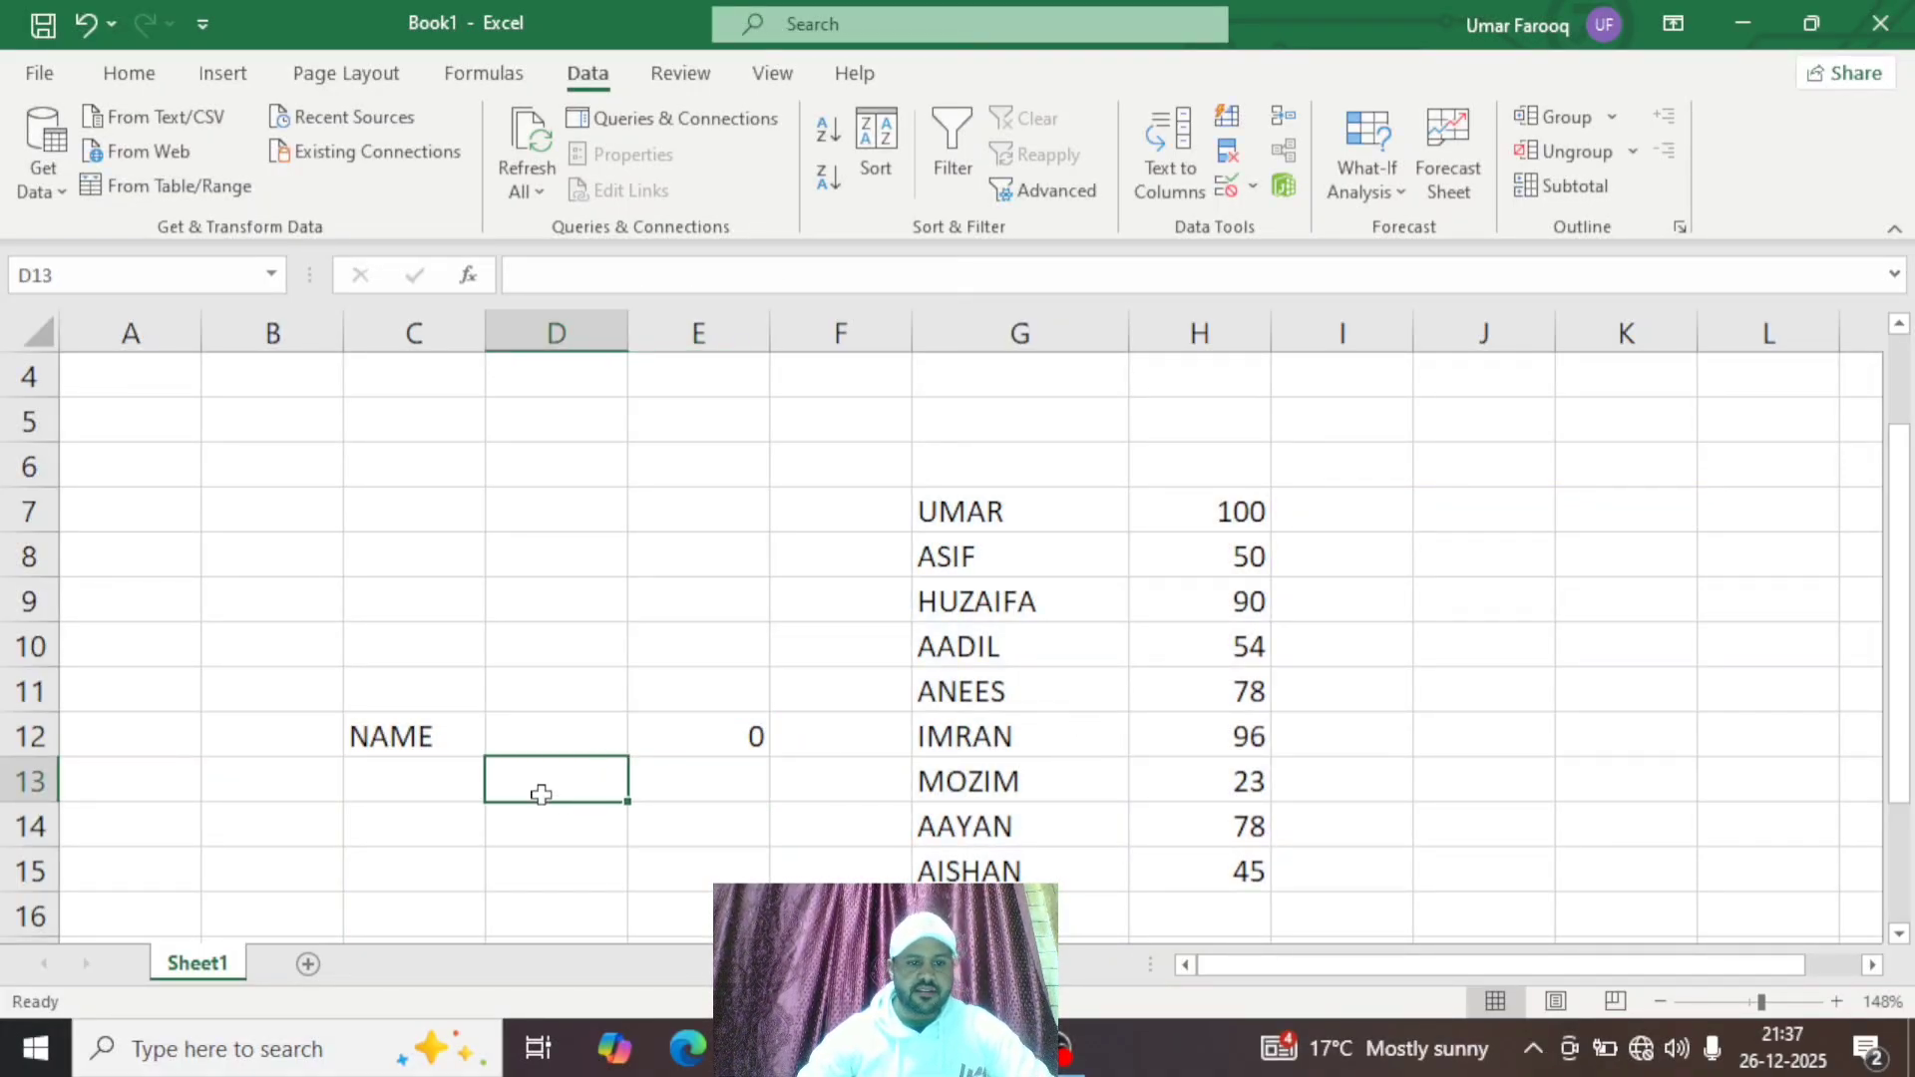
click(459, 741)
click(496, 743)
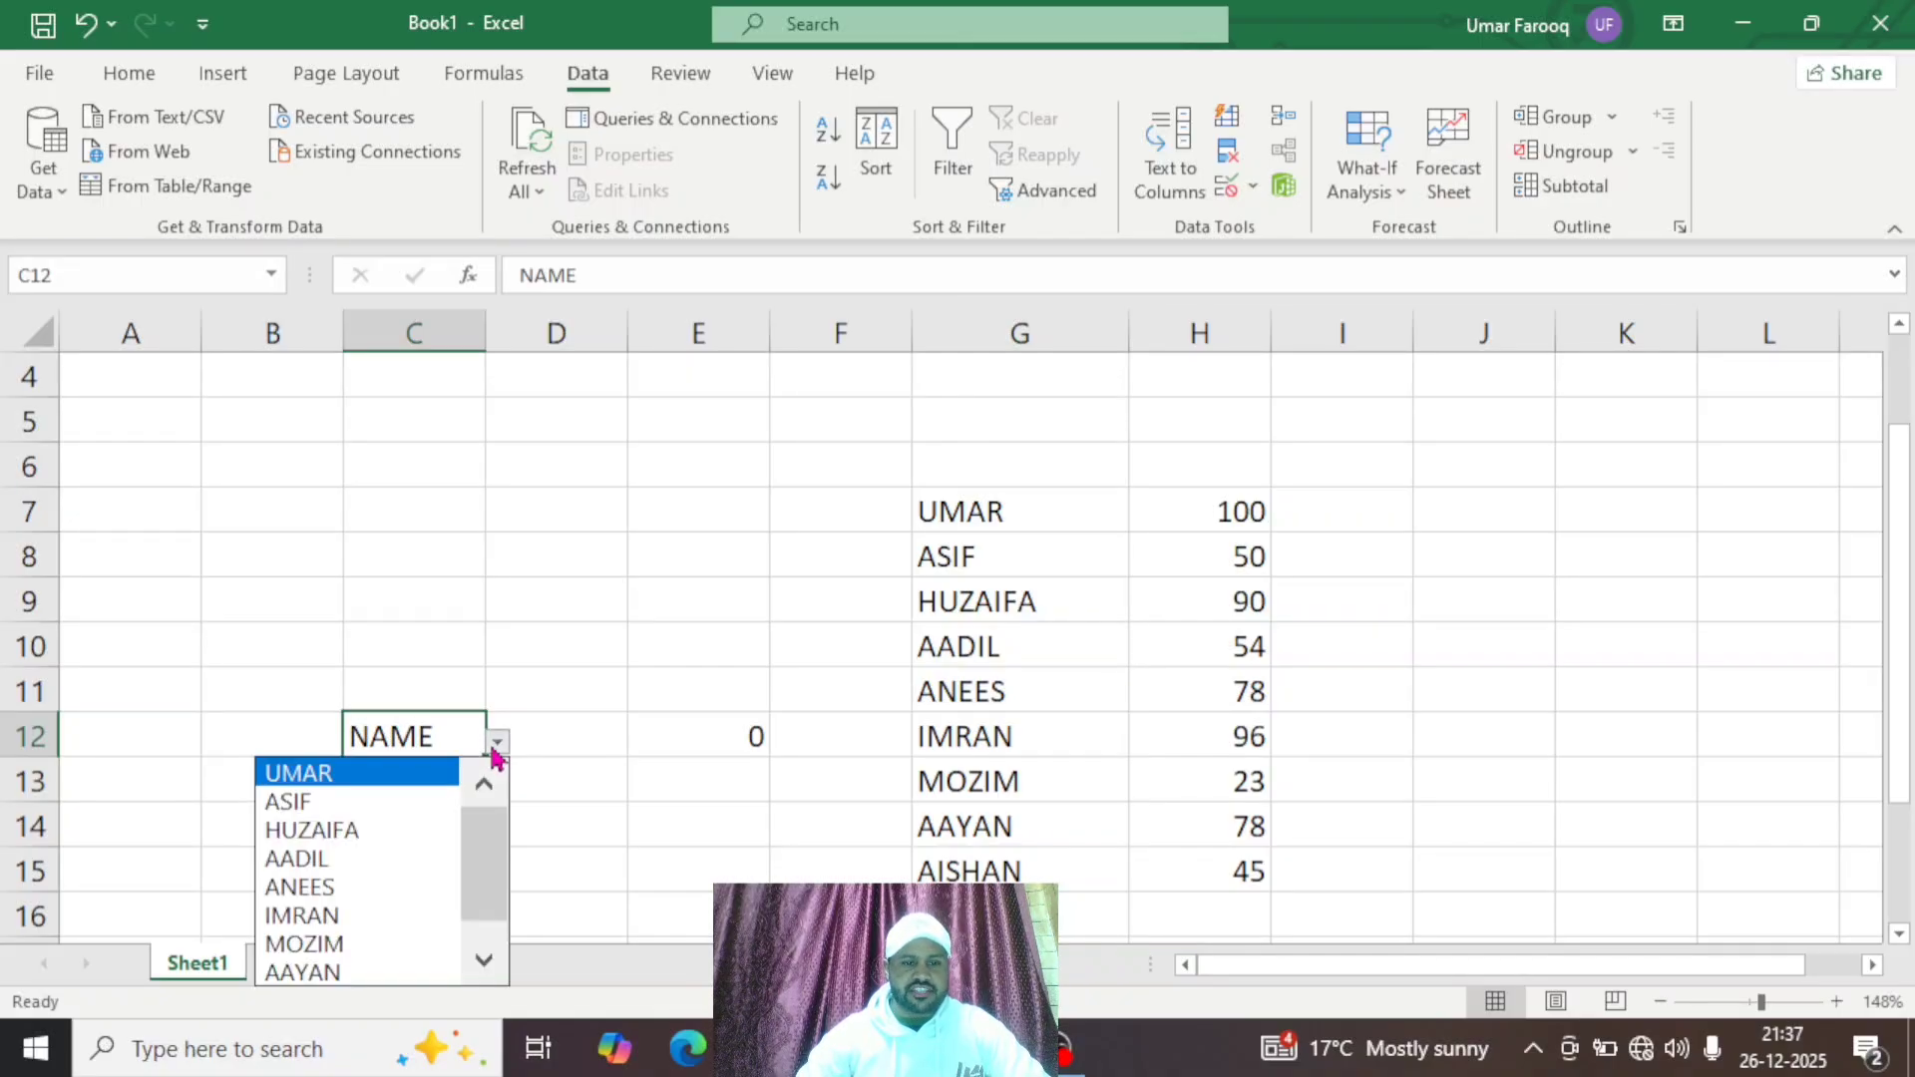
click(334, 861)
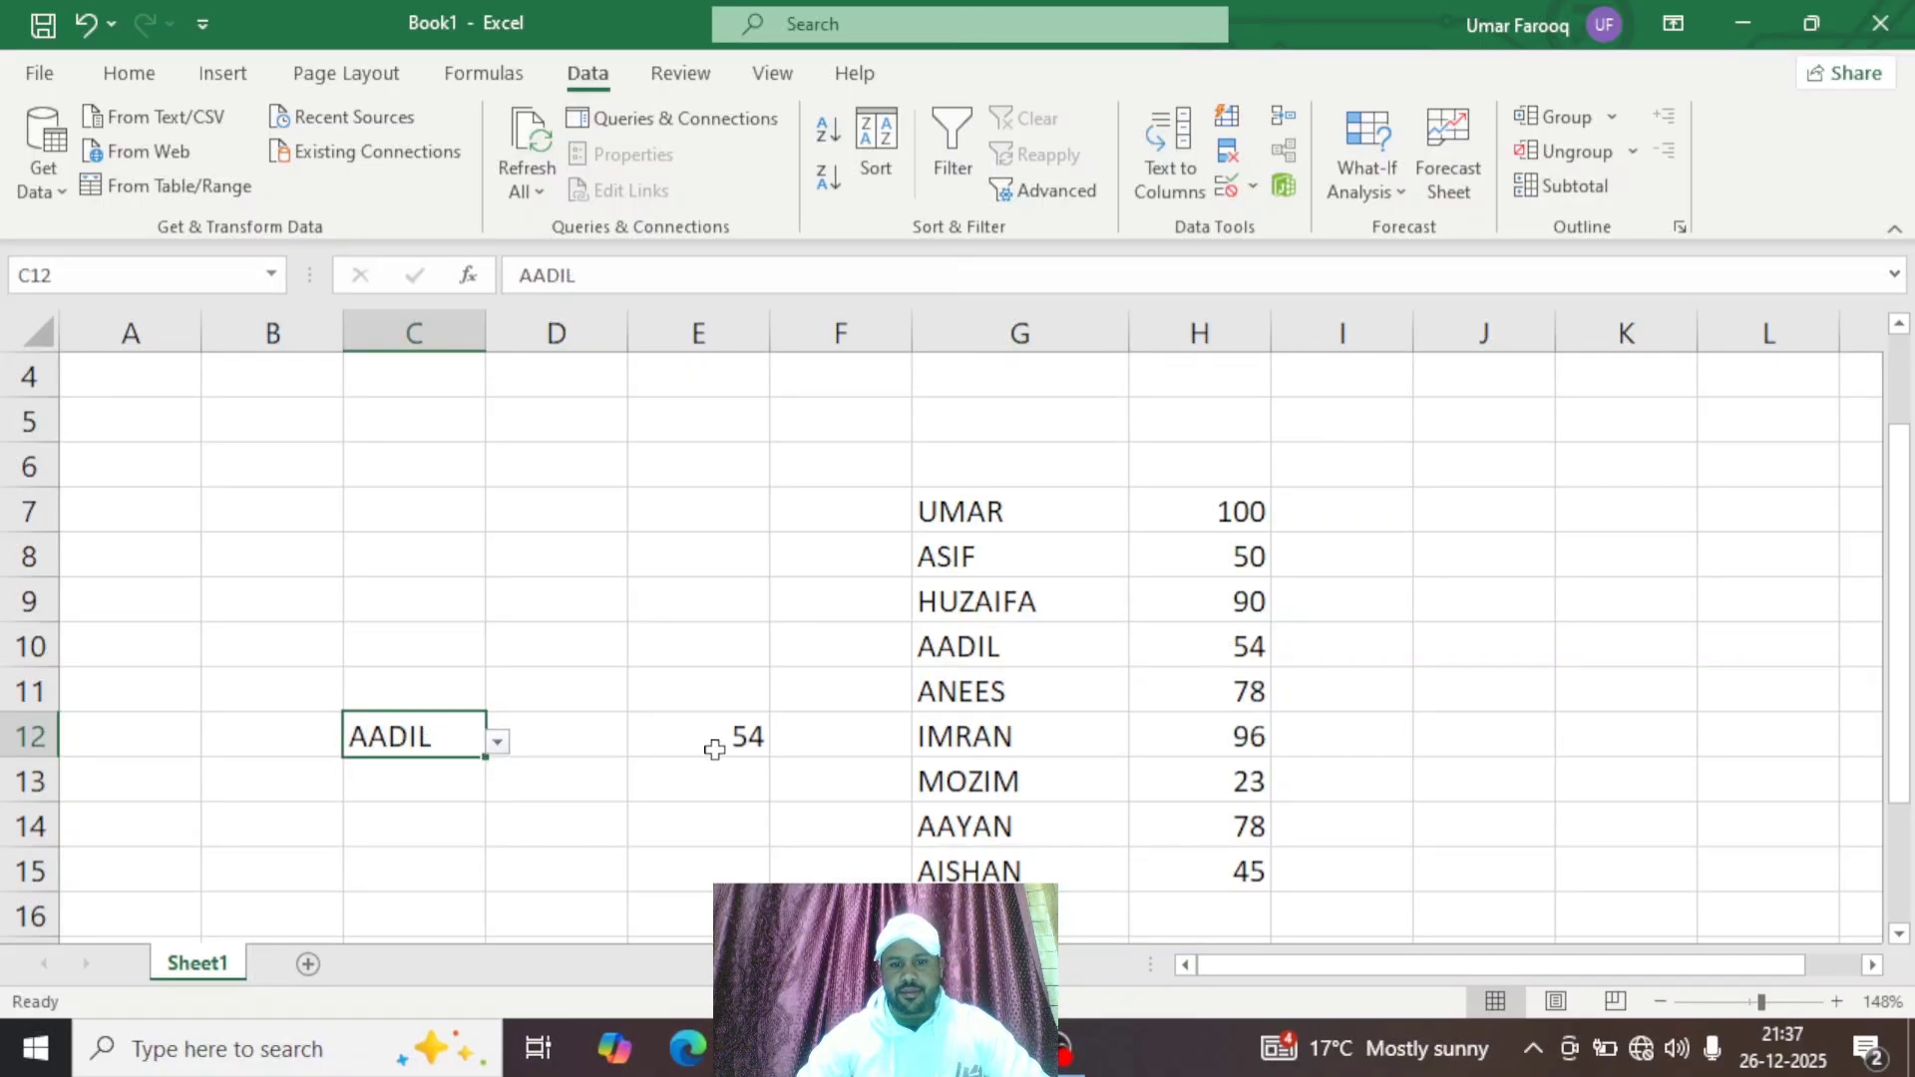
click(497, 743)
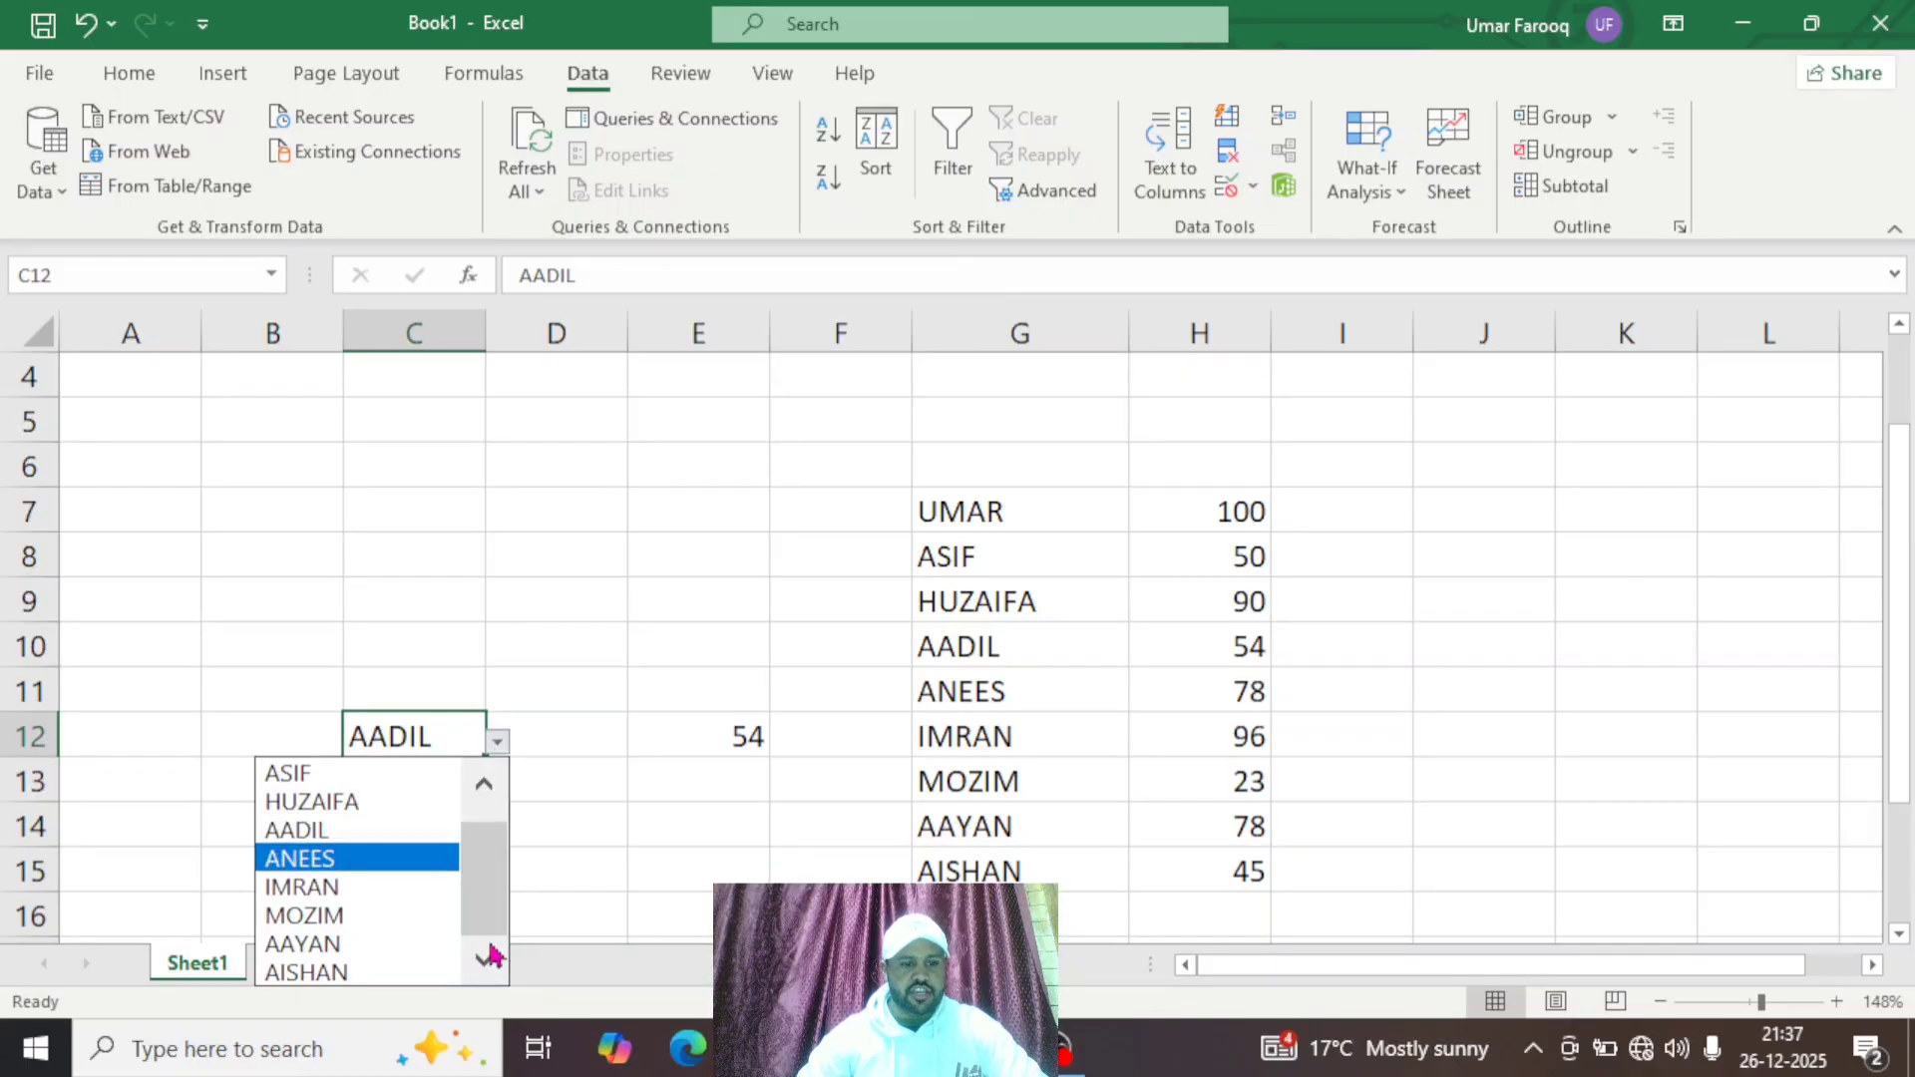
click(342, 973)
click(679, 735)
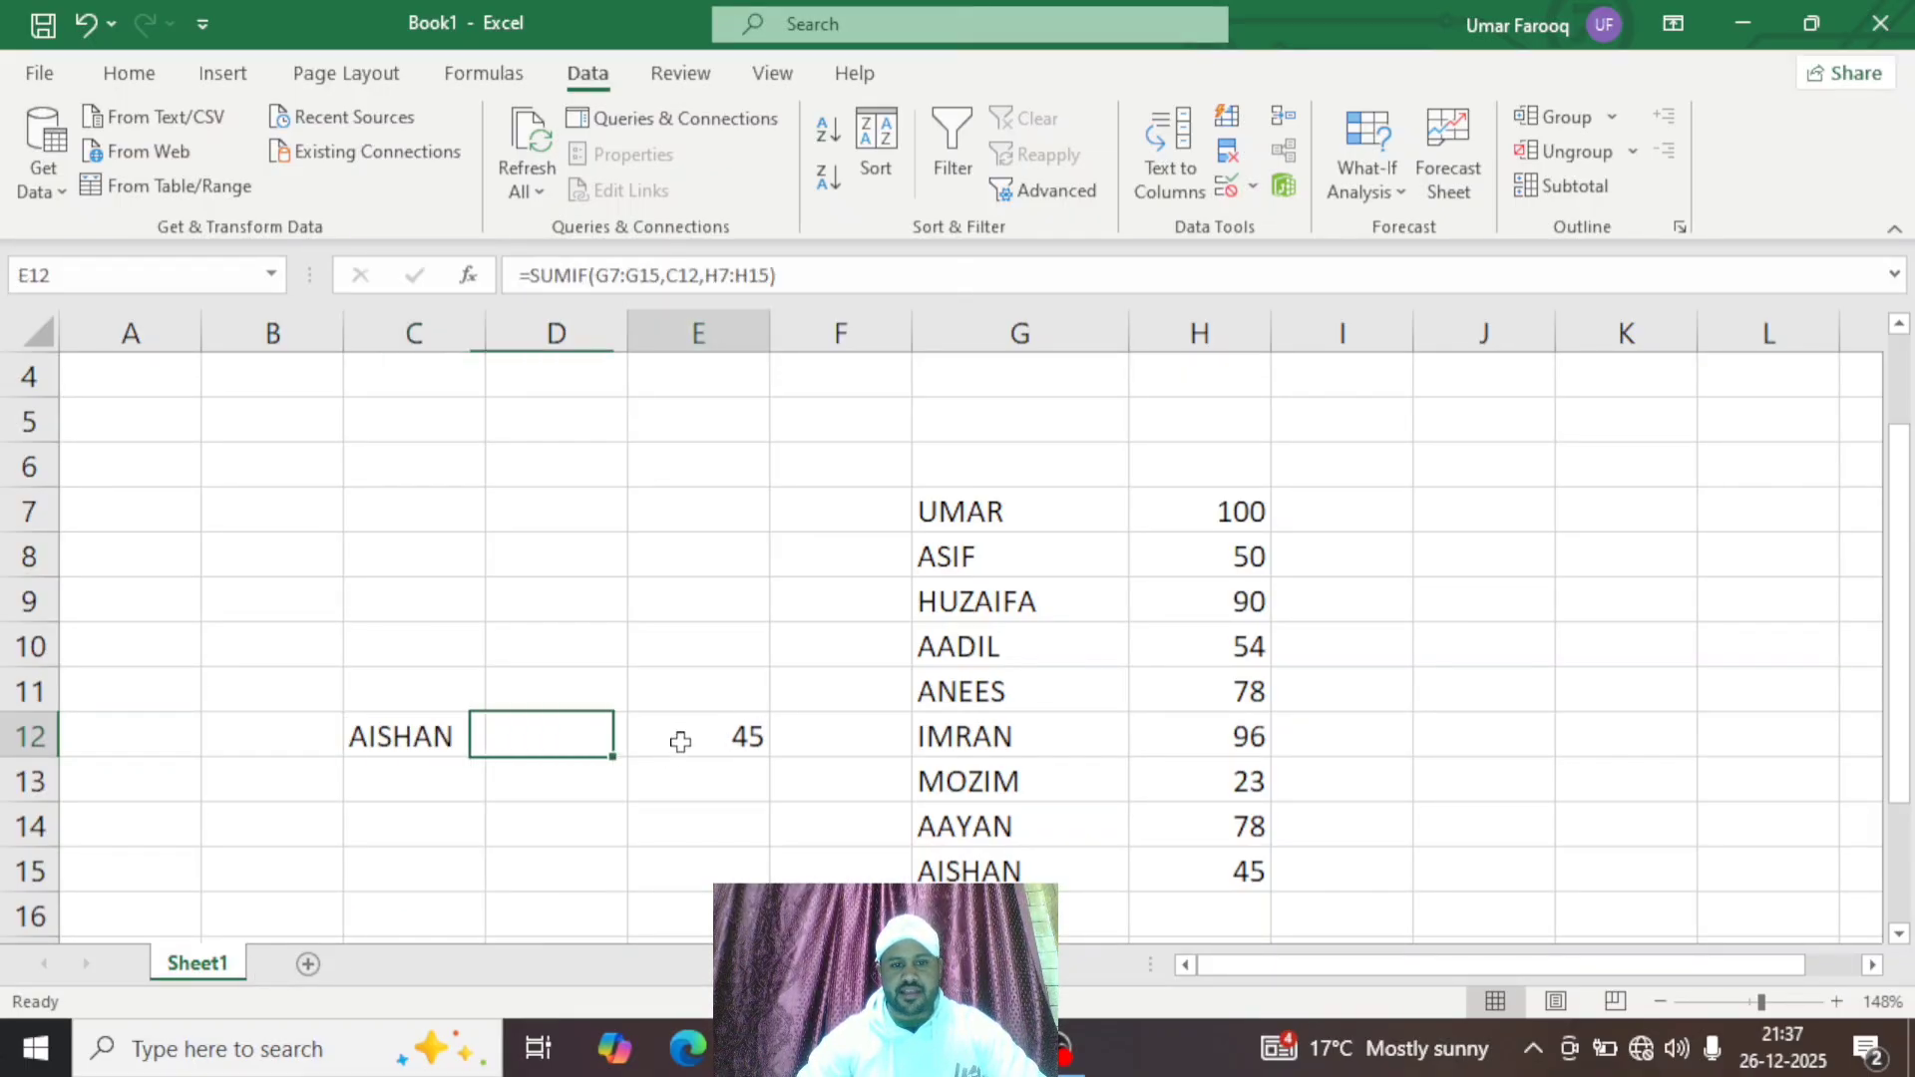